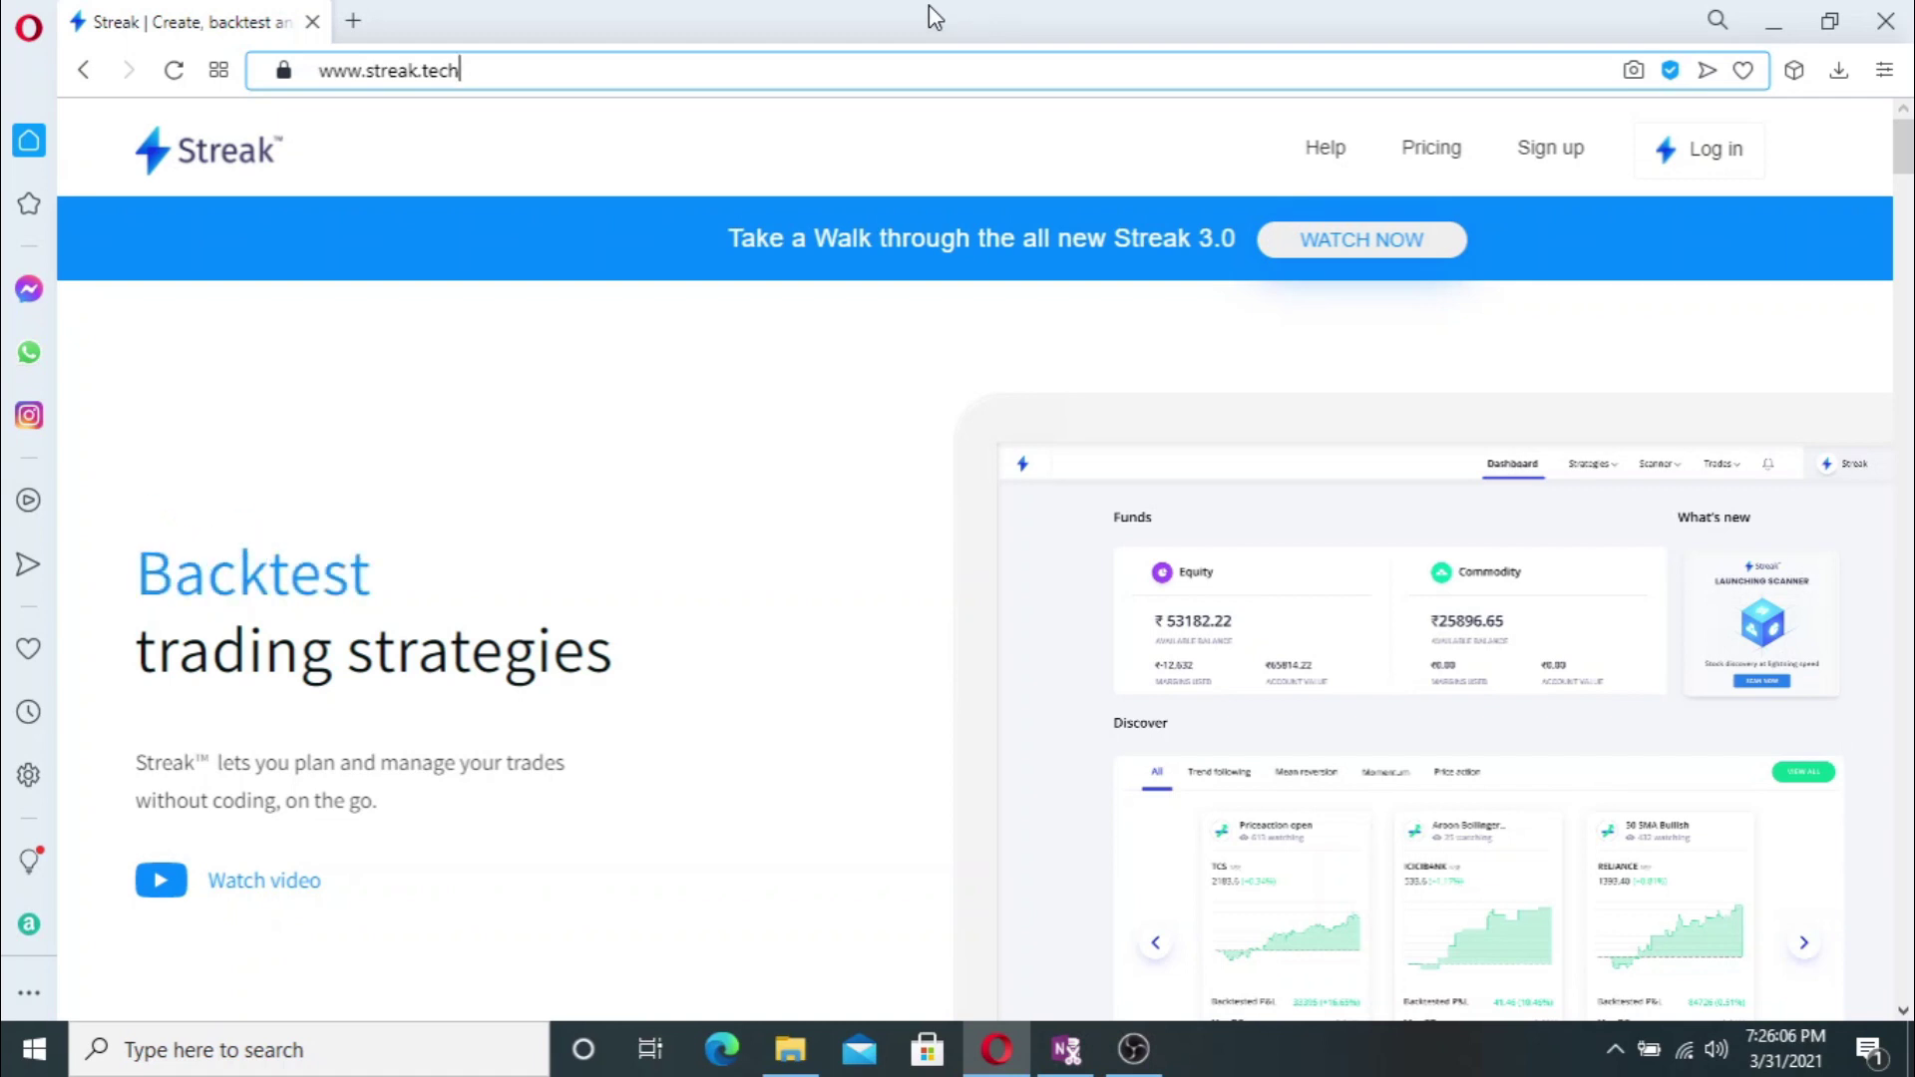
# - View the NIFTY BANK chart on TradingView in a new browser tab and close that tab
pyautogui.click(355, 21)
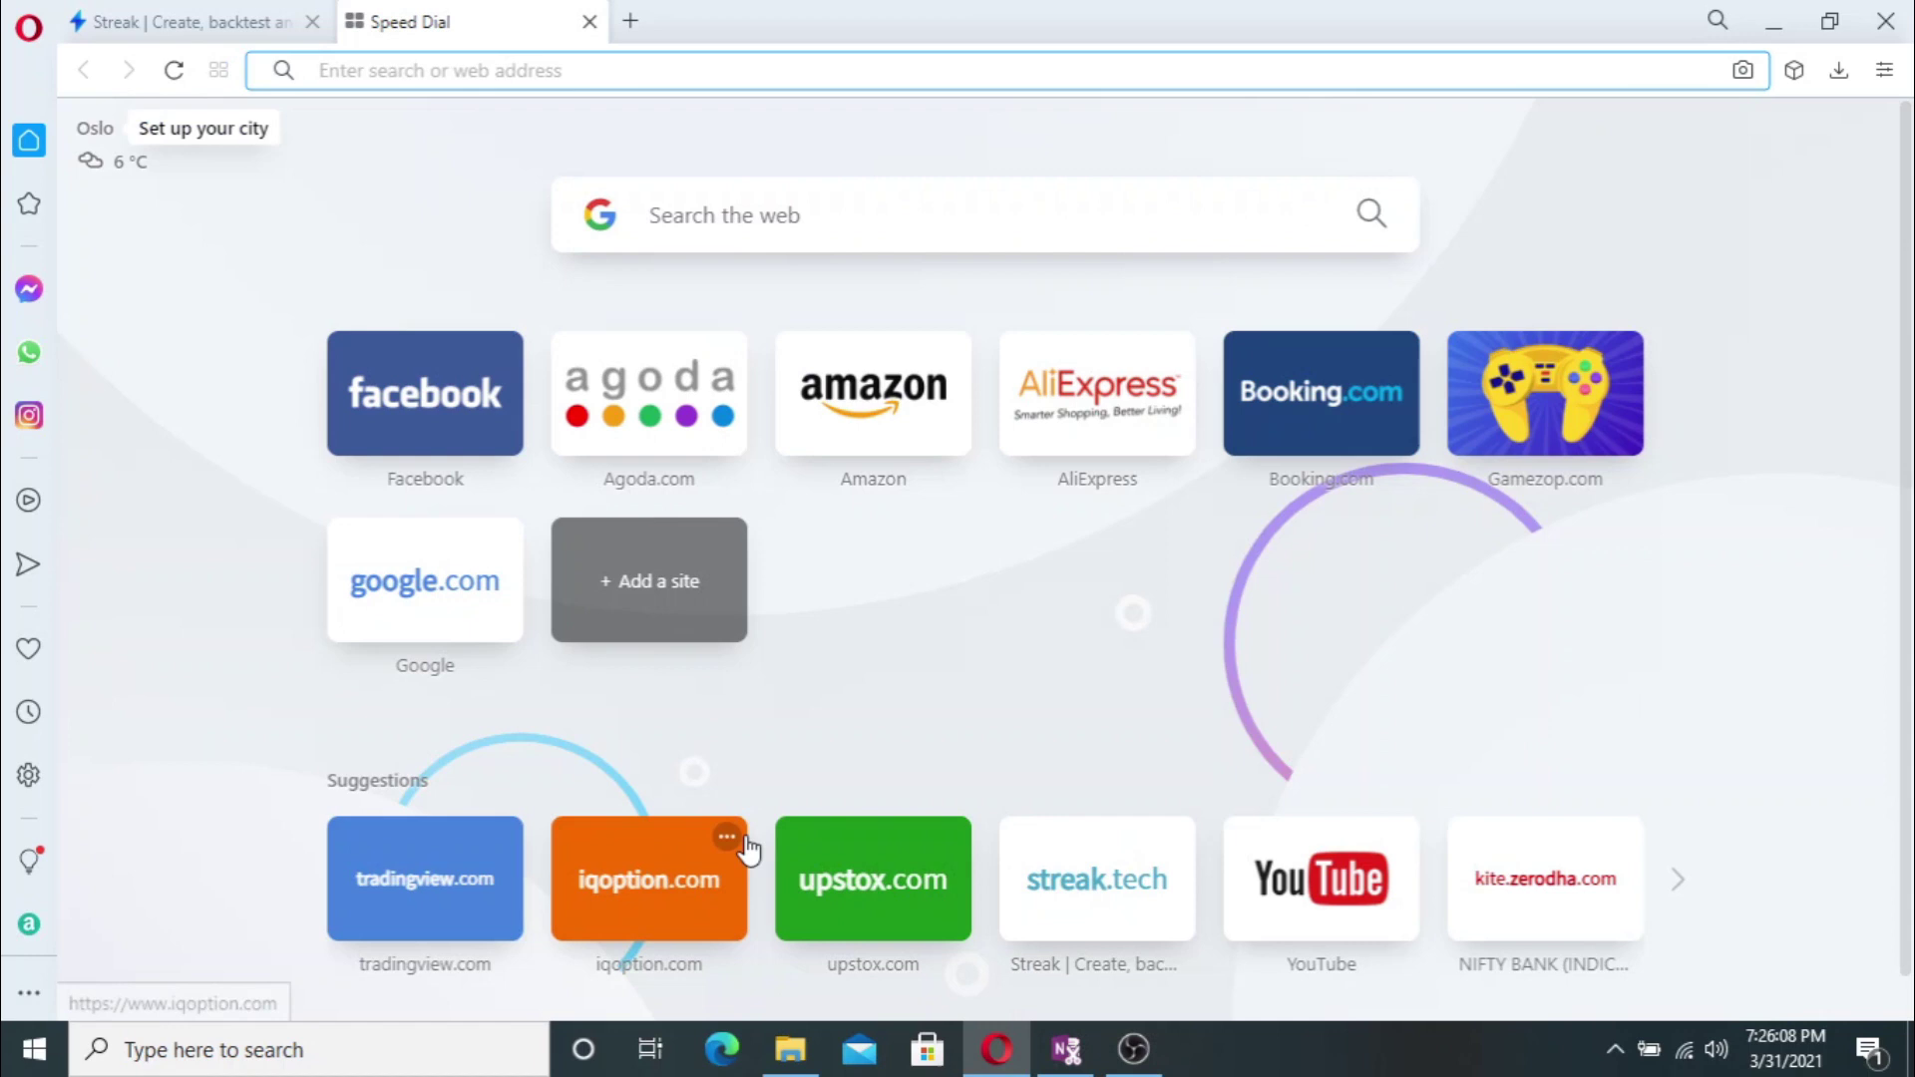
pyautogui.click(406, 885)
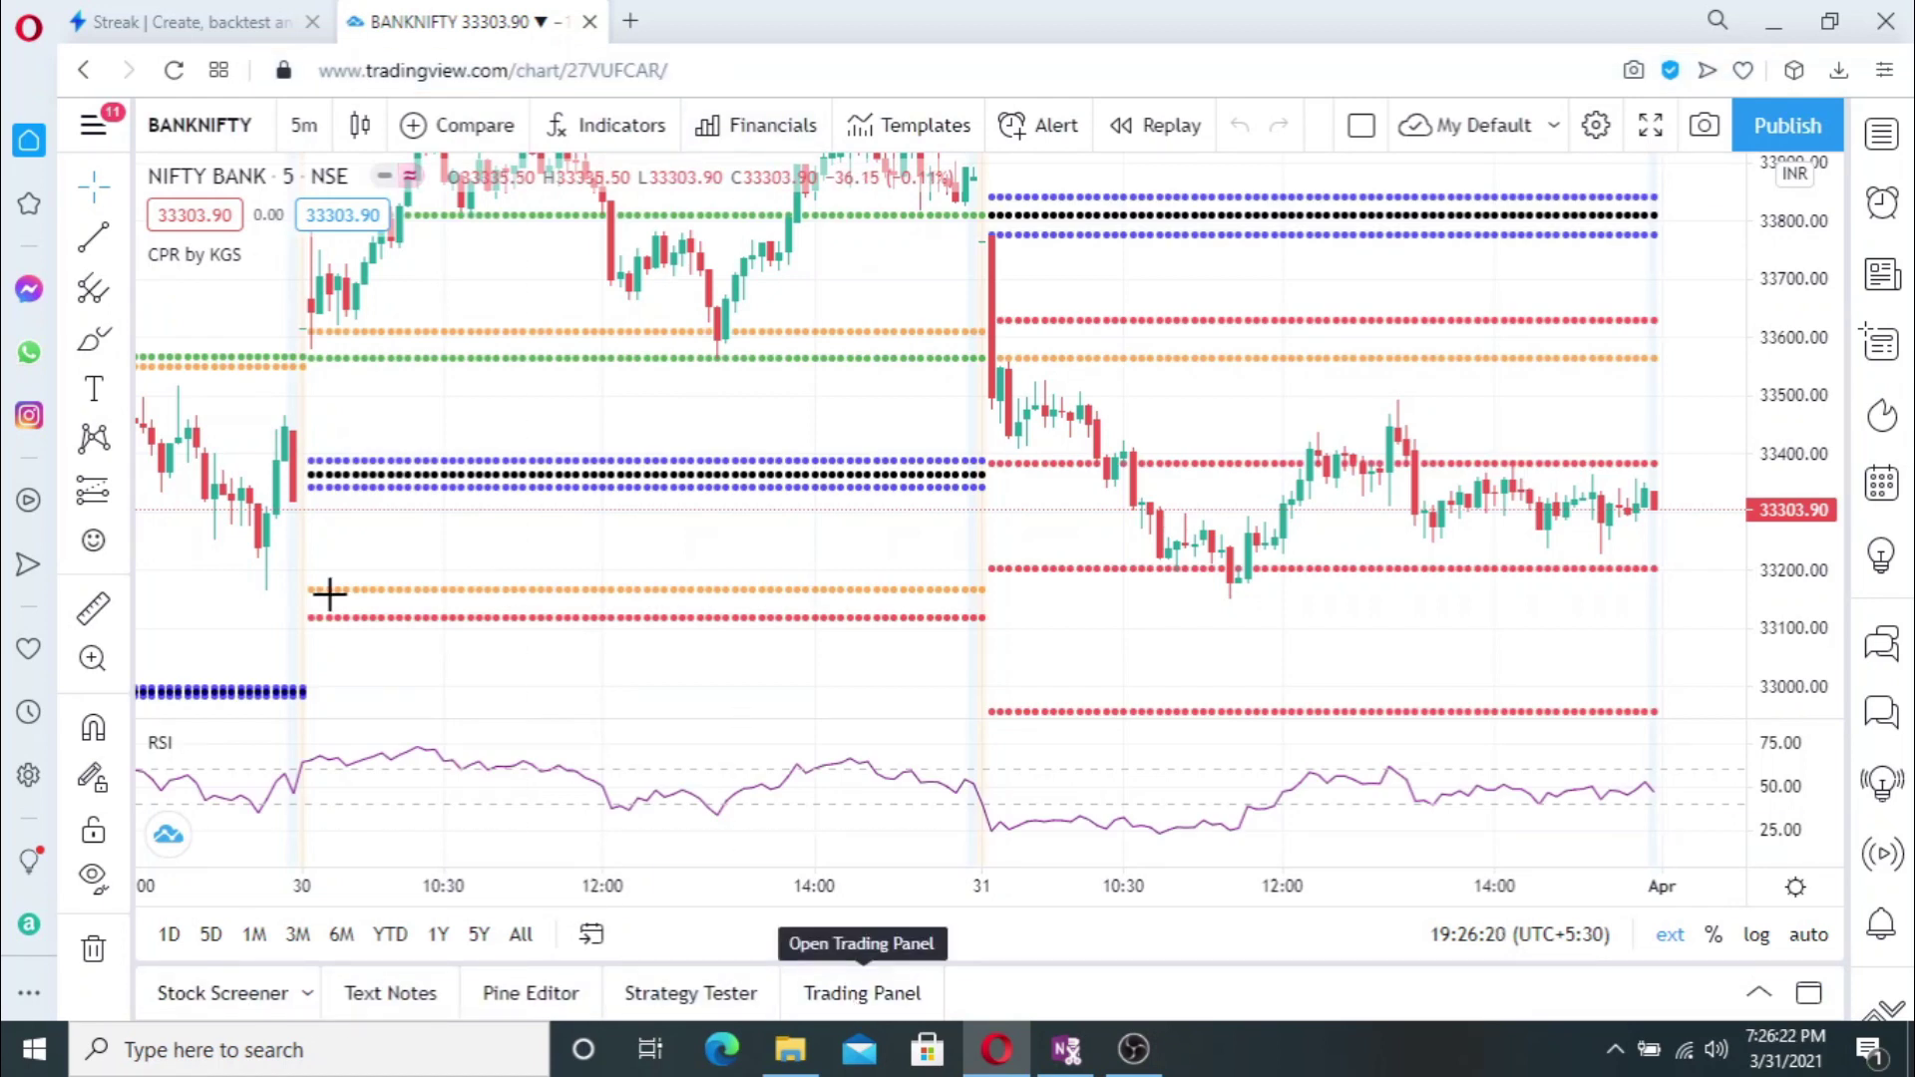
pyautogui.click(590, 21)
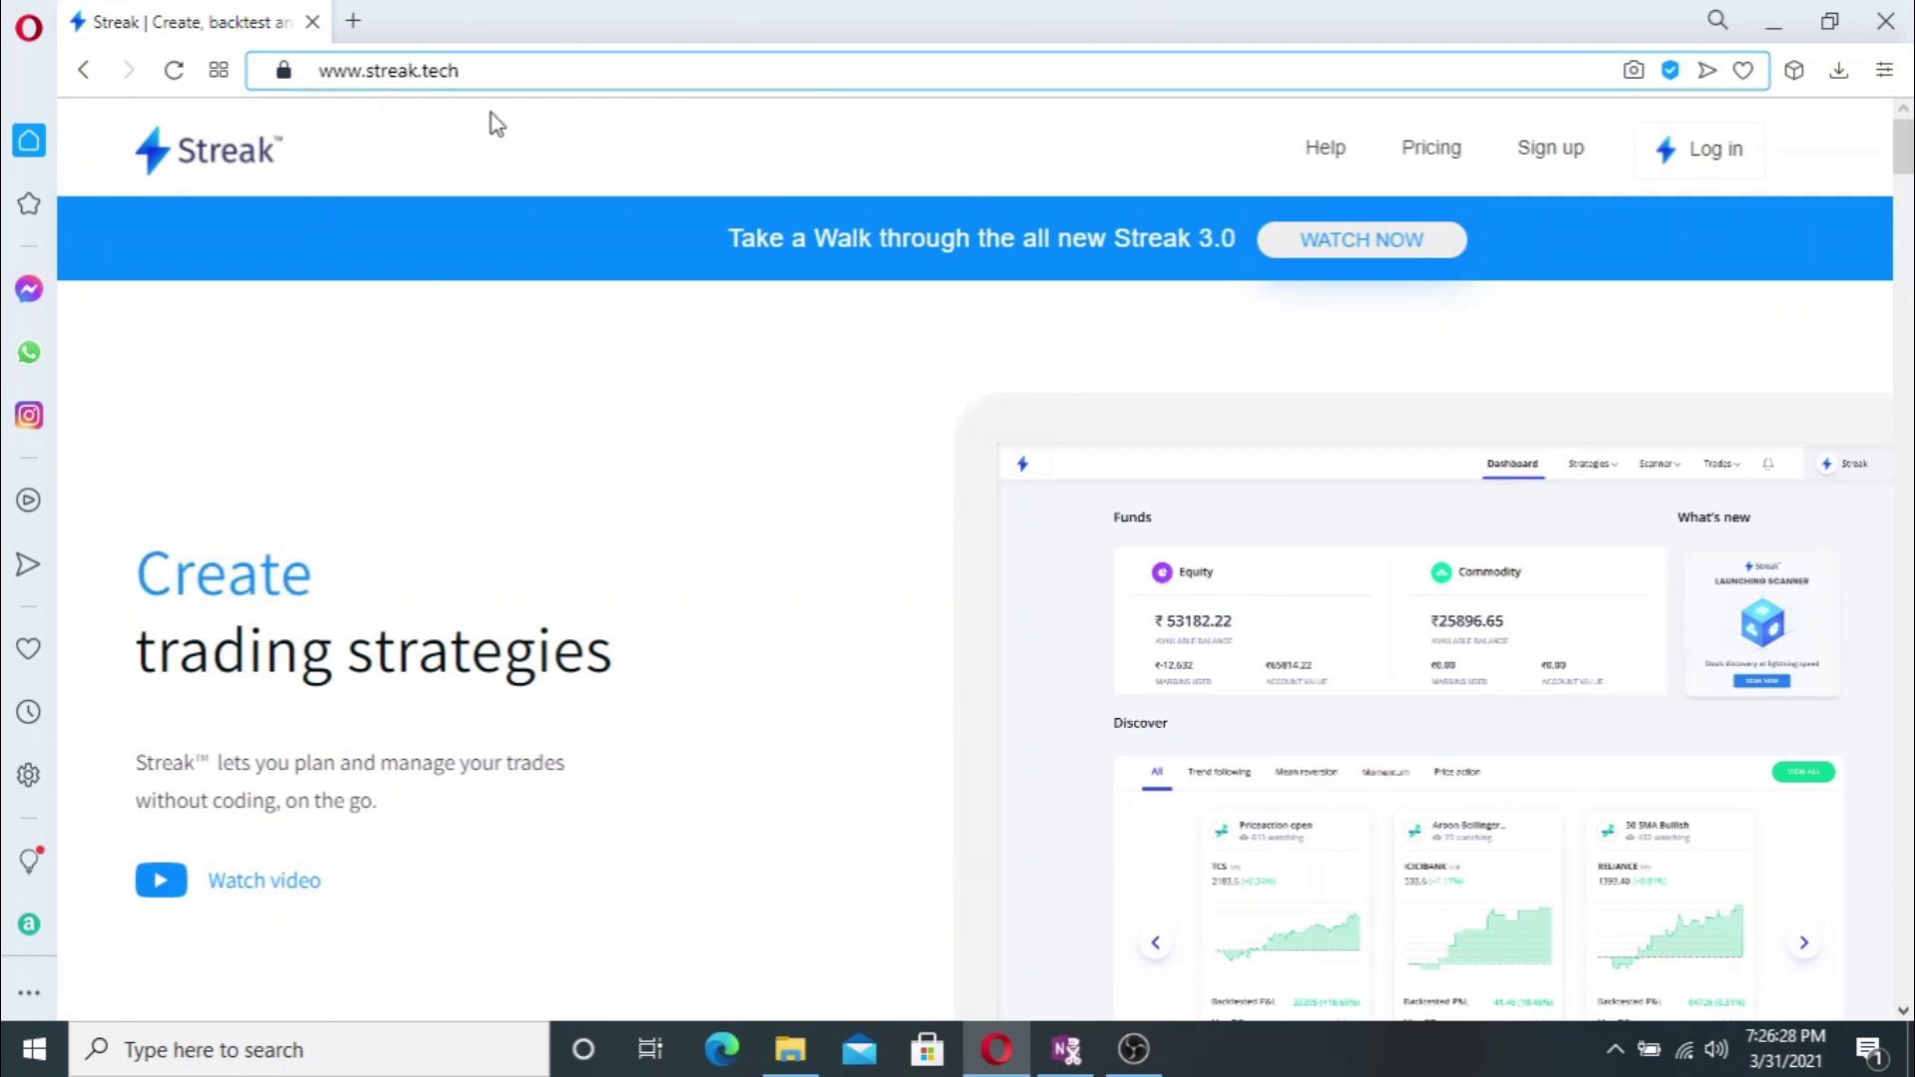
# - Open the Streak login and look through the list of other brokers in the broker selection dialog
pyautogui.click(1719, 153)
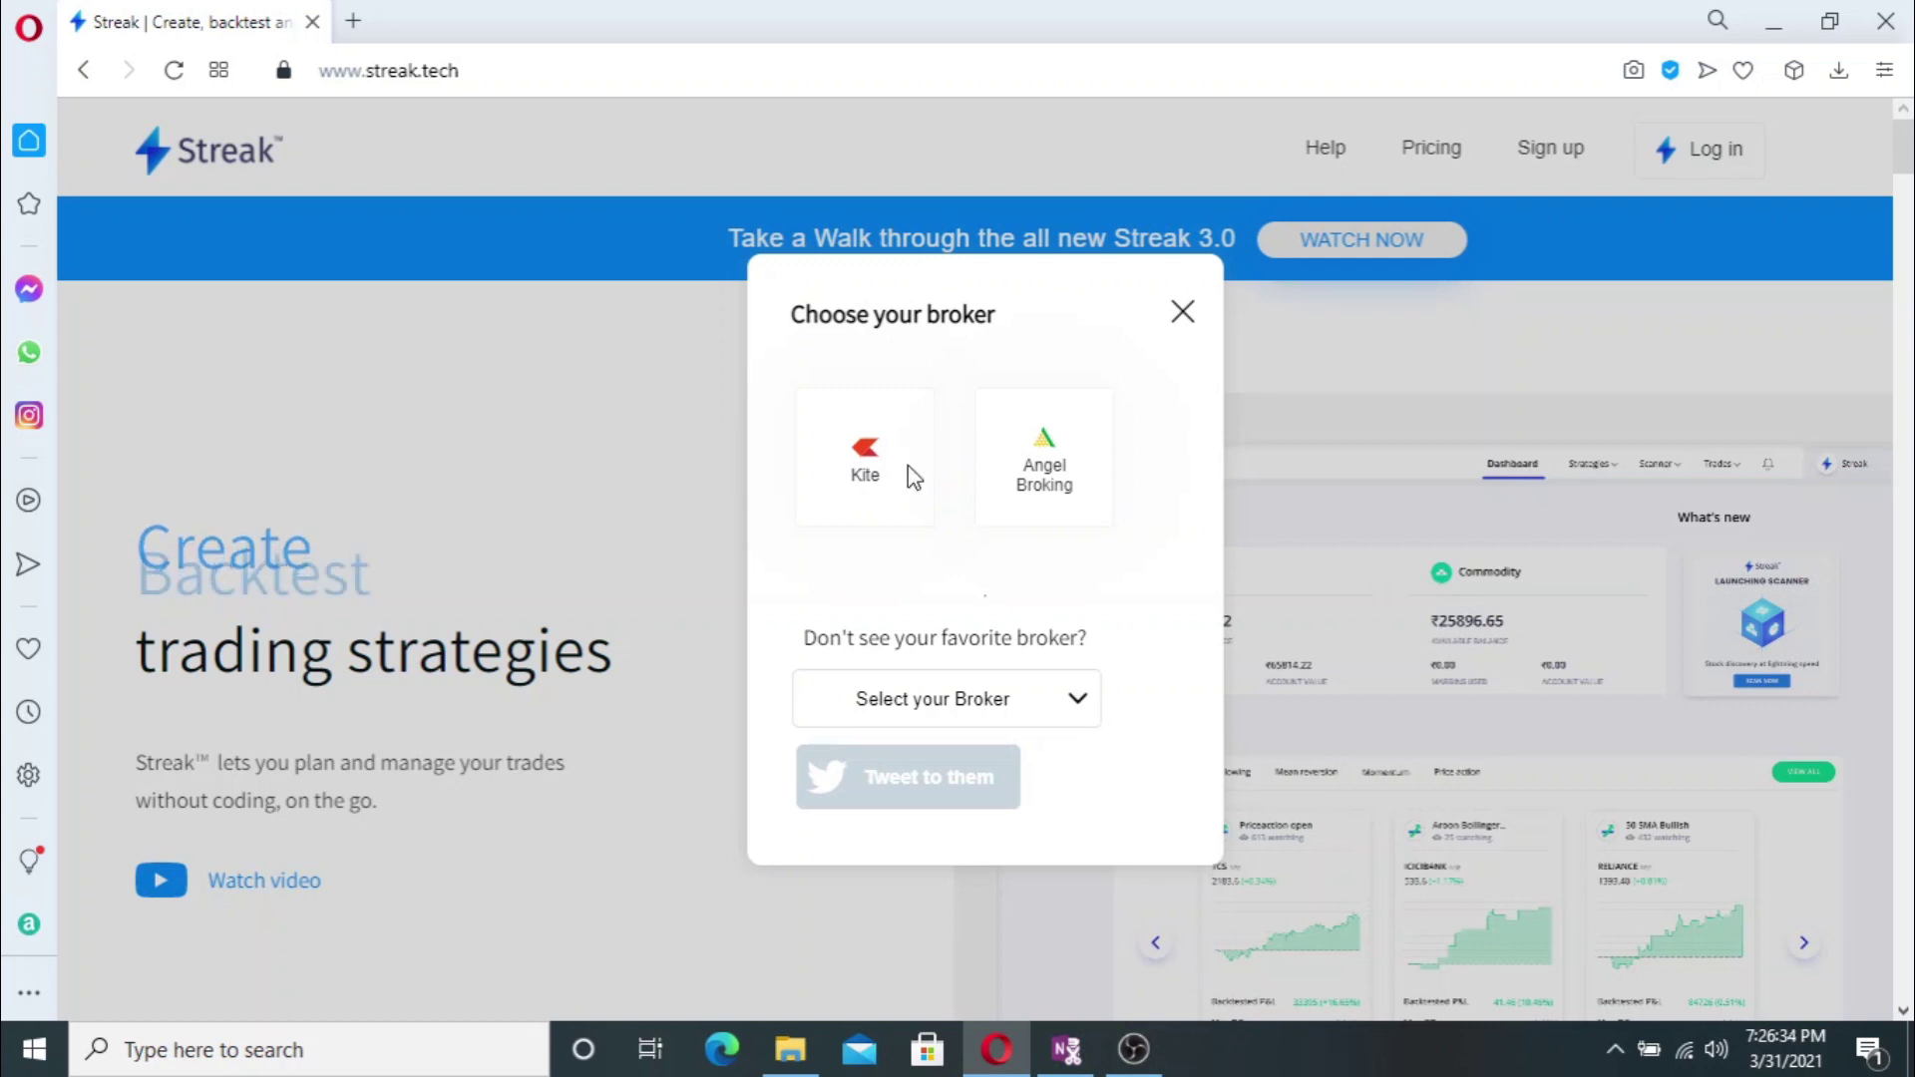
pyautogui.click(1078, 698)
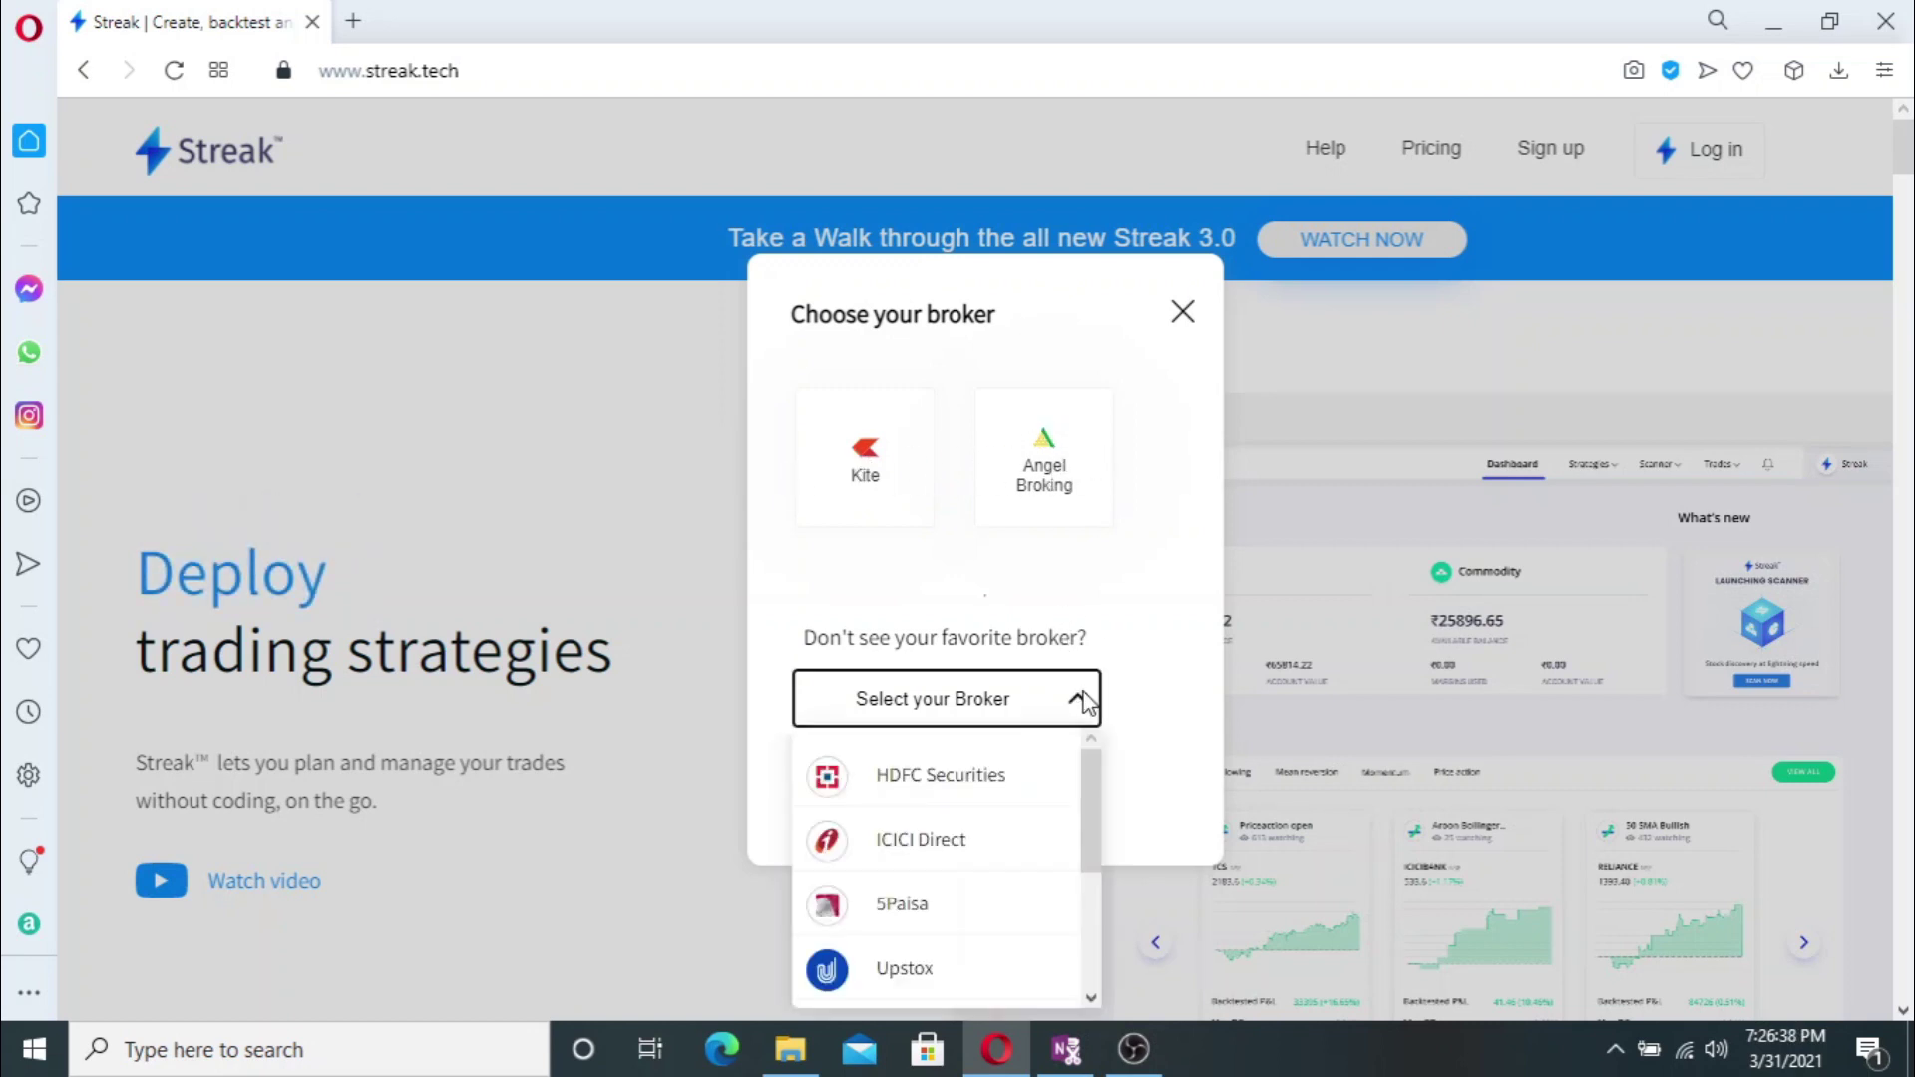
pyautogui.scroll(-3, 948, 795)
pyautogui.scroll(2, 954, 788)
pyautogui.scroll(1, 956, 795)
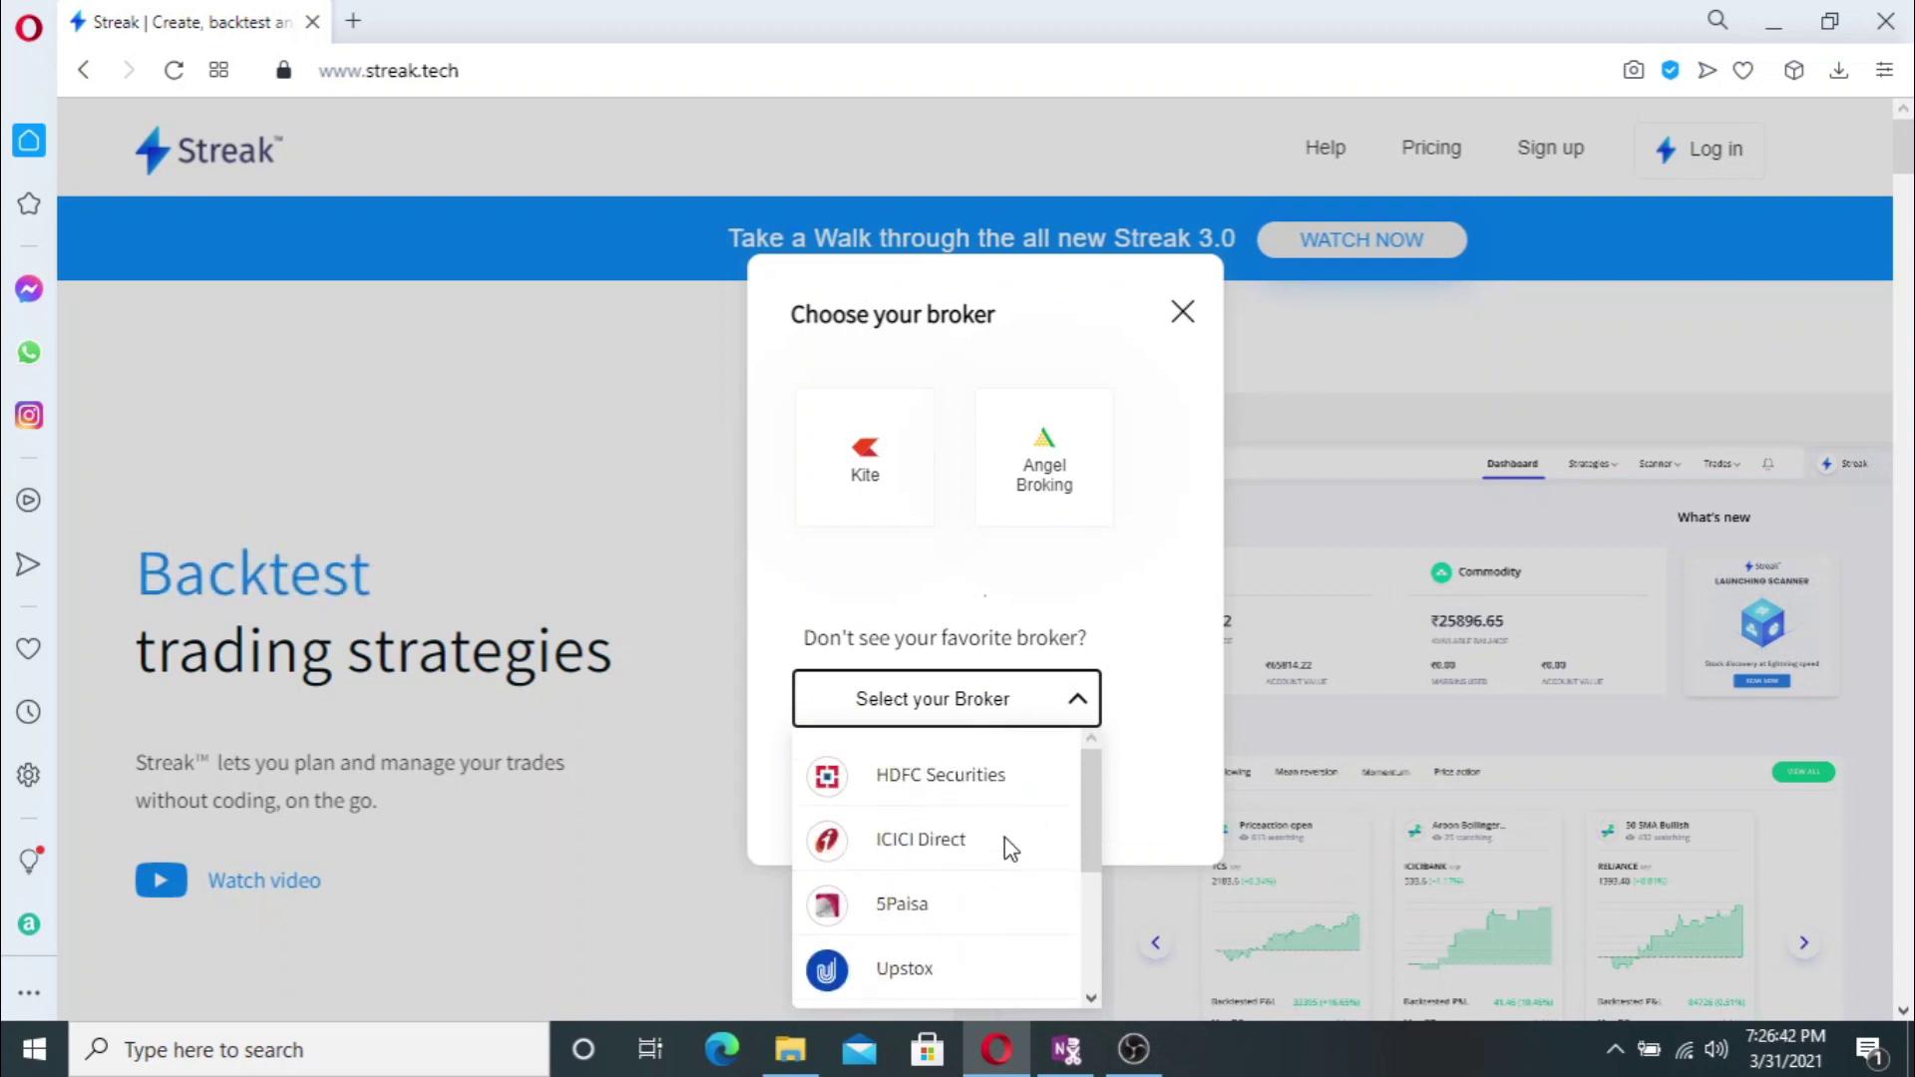
pyautogui.scroll(-2, 984, 895)
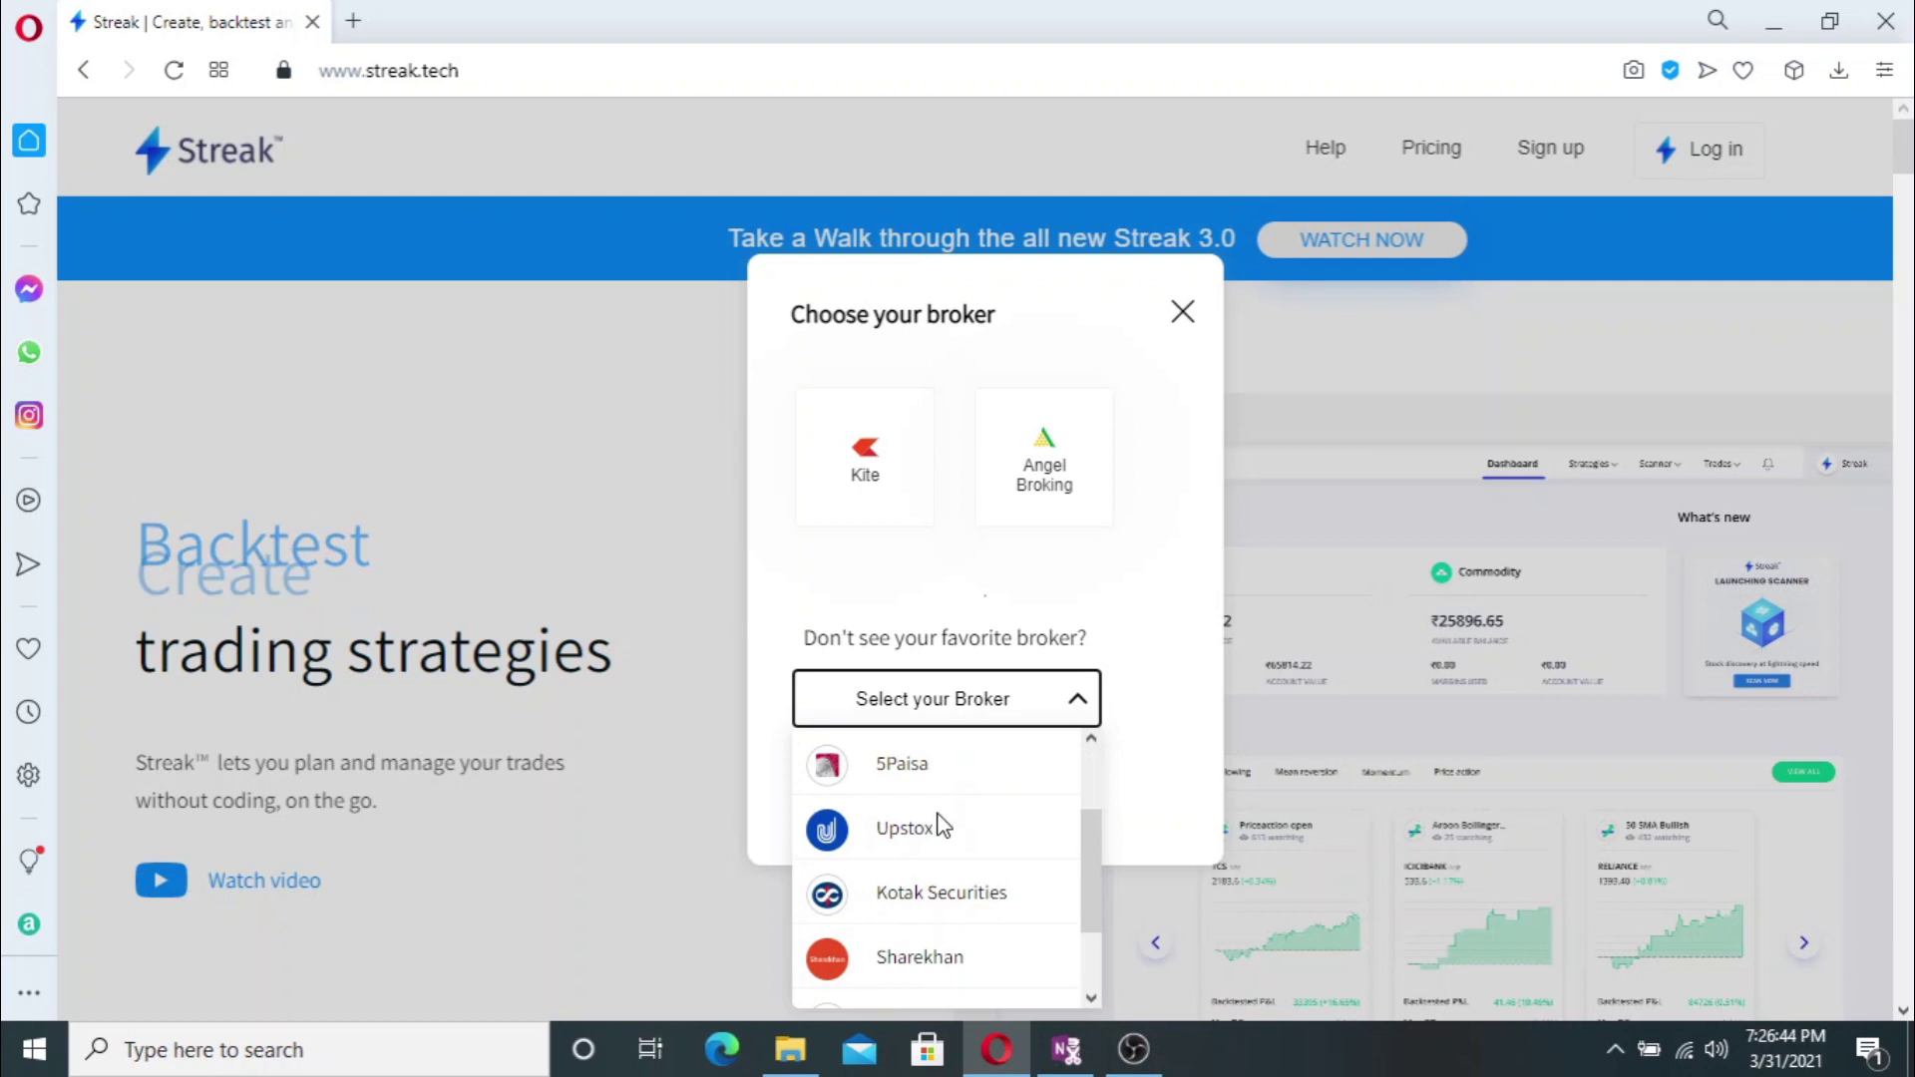
pyautogui.scroll(-2, 981, 888)
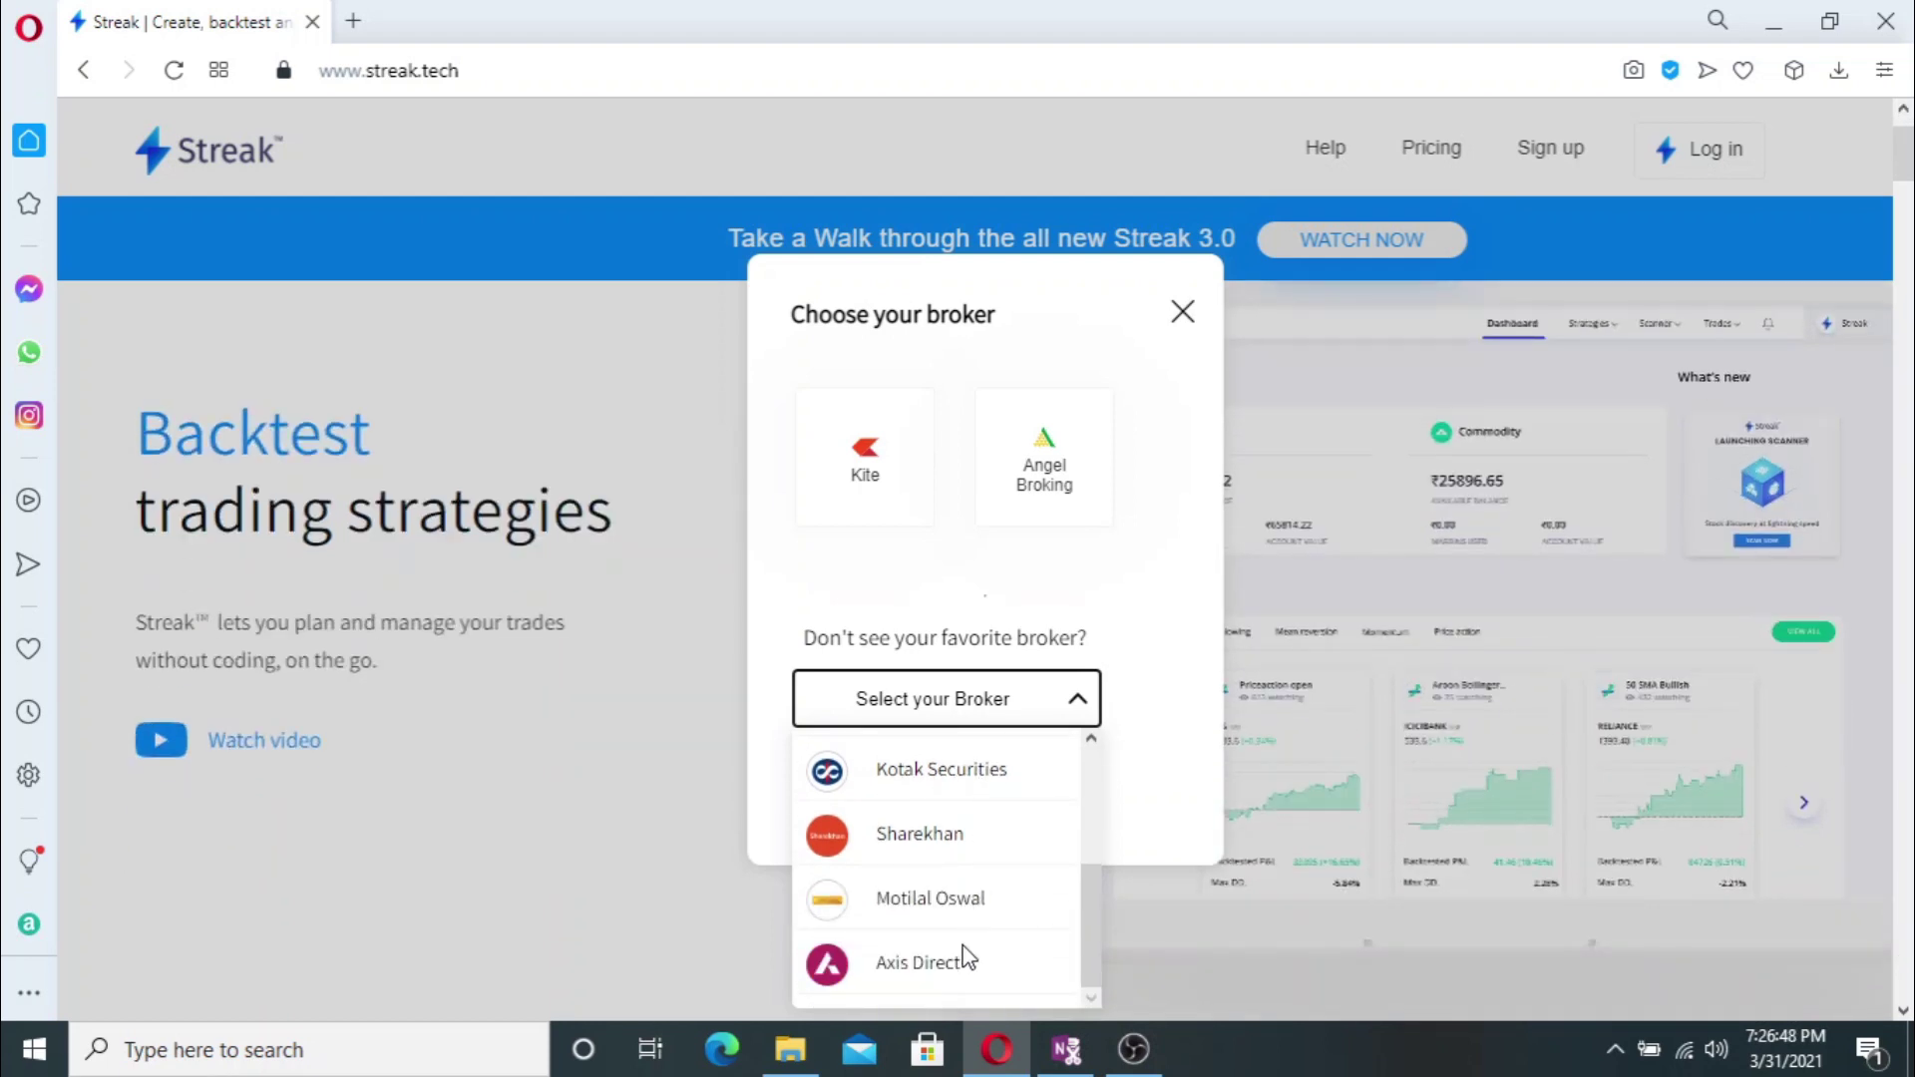
pyautogui.scroll(-3, 963, 956)
pyautogui.click(965, 960)
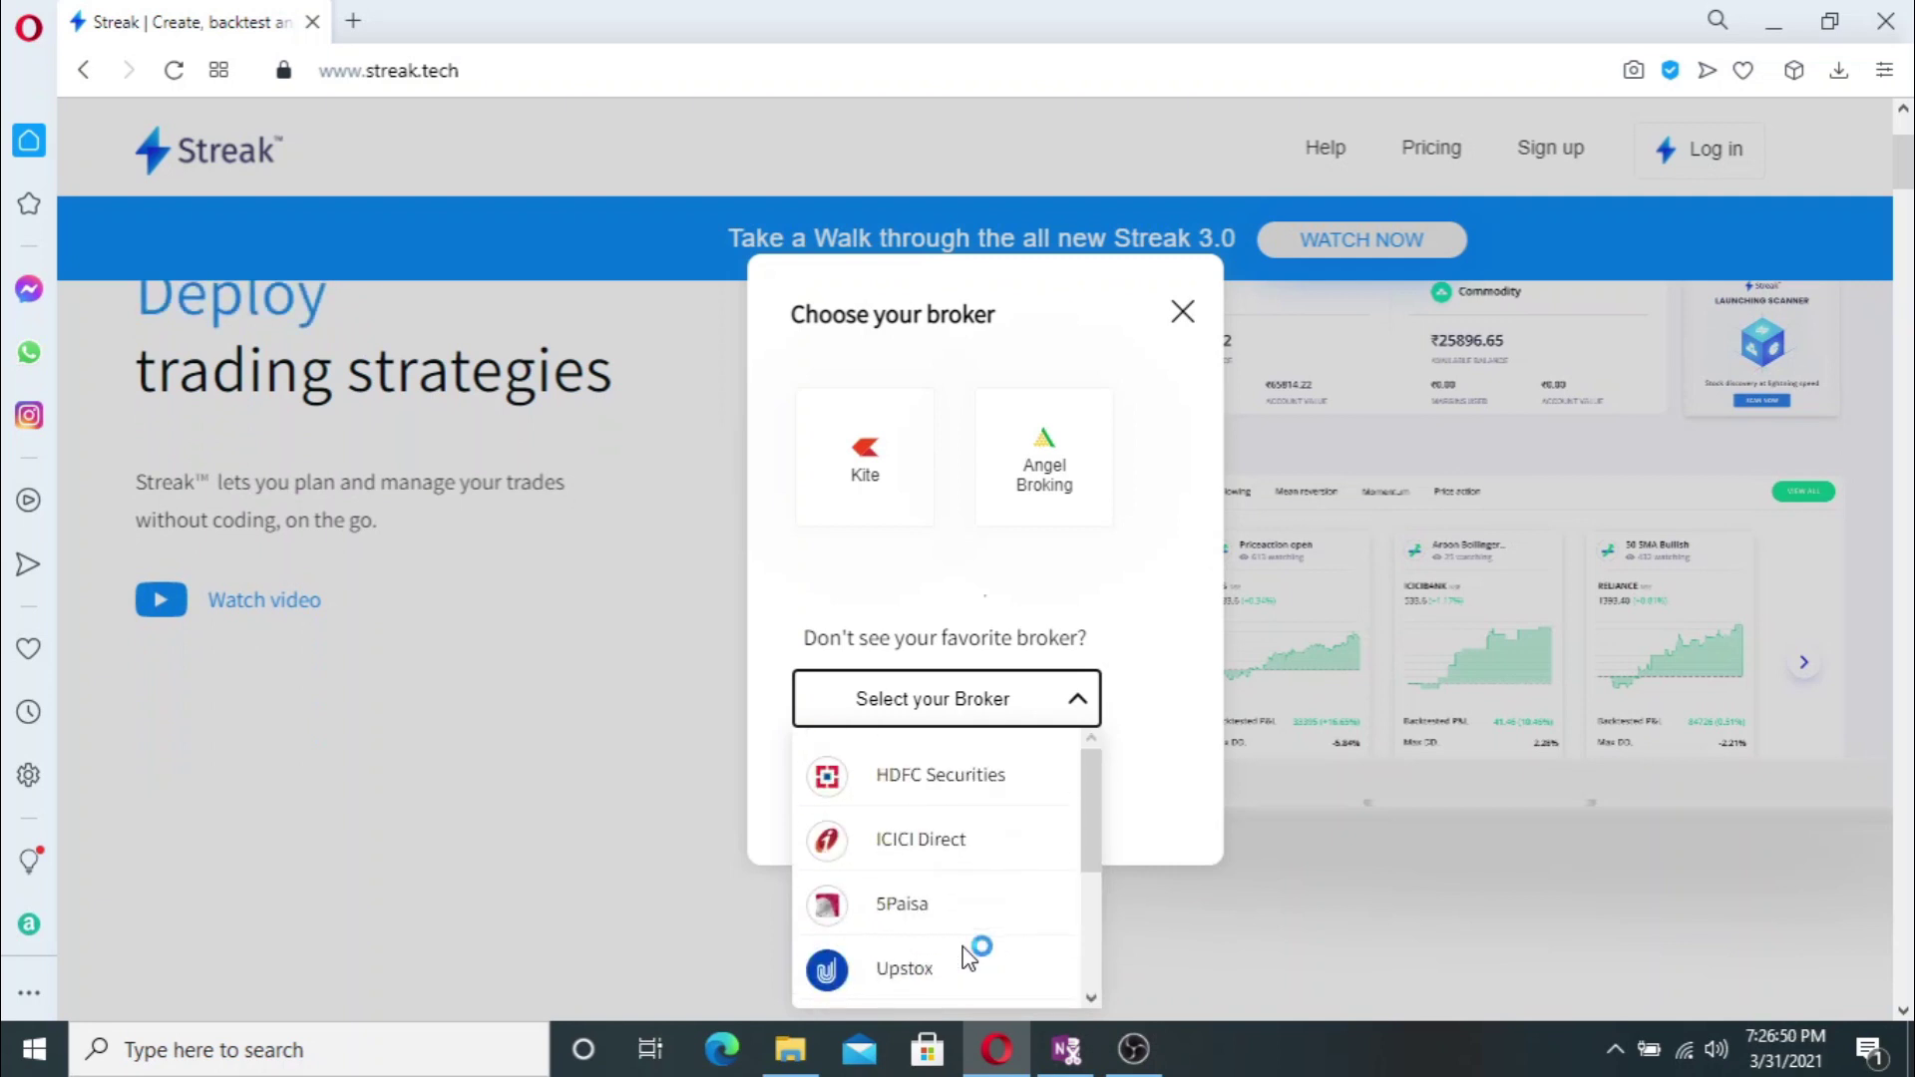
pyautogui.scroll(-4, 925, 865)
pyautogui.scroll(4, 925, 865)
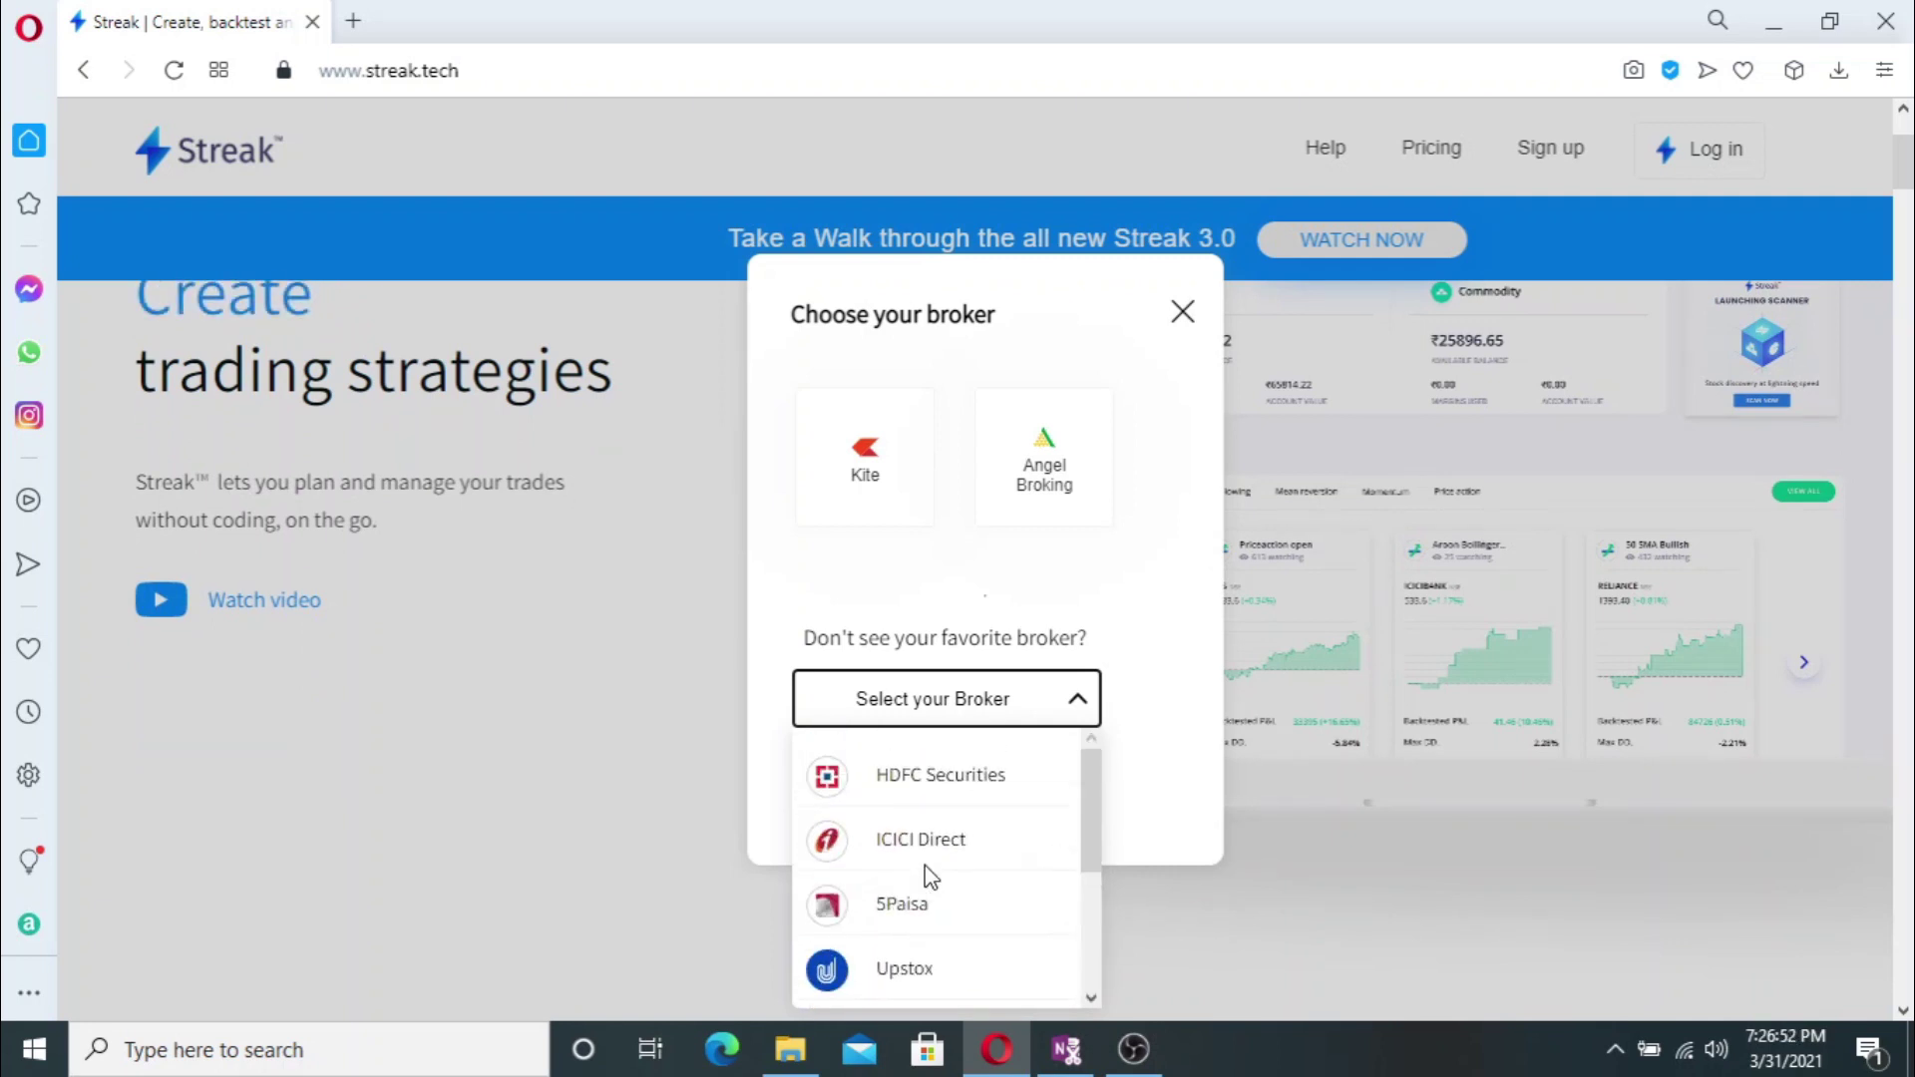
# - Log in to Streak through Kite with the account password and PIN, and authorize Streak's requested permissions
pyautogui.click(878, 596)
pyautogui.click(874, 451)
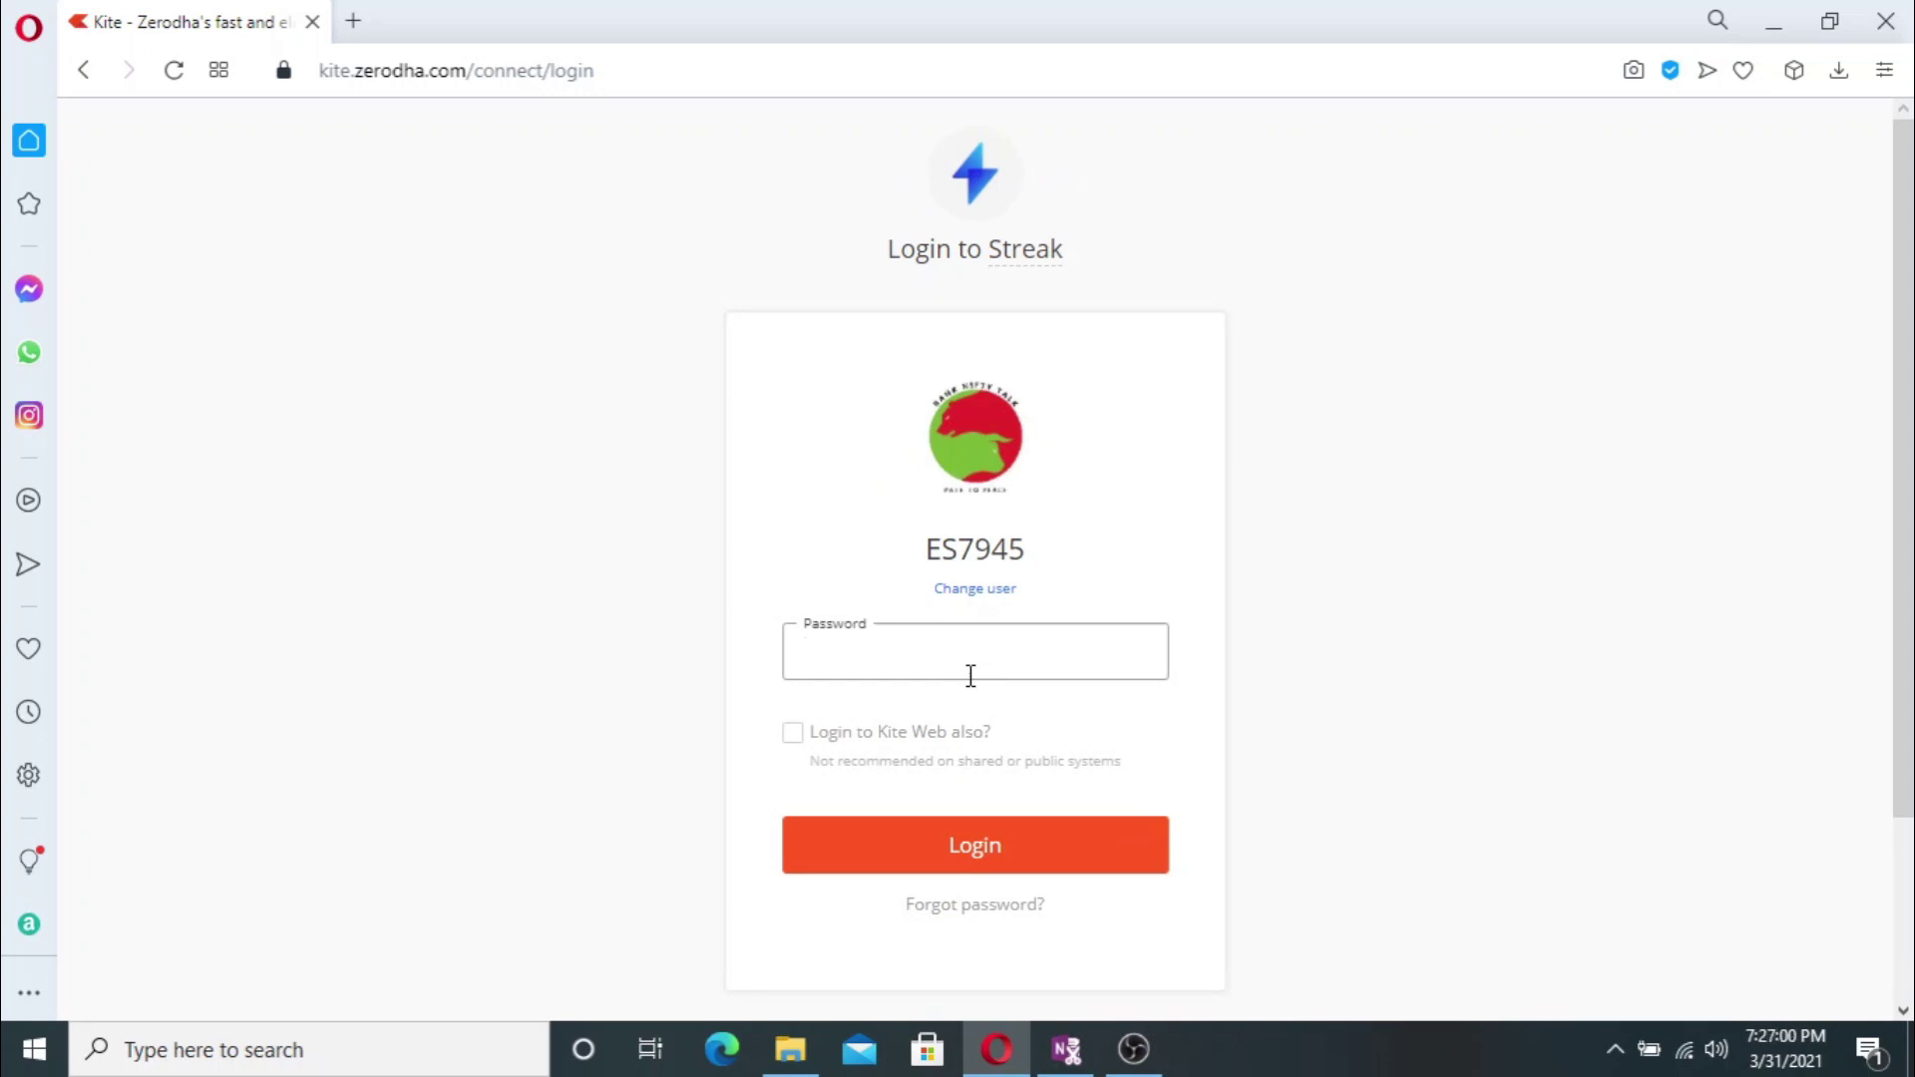
pyautogui.write('**********')
pyautogui.press('Return')
pyautogui.write('******')
pyautogui.press('Return')
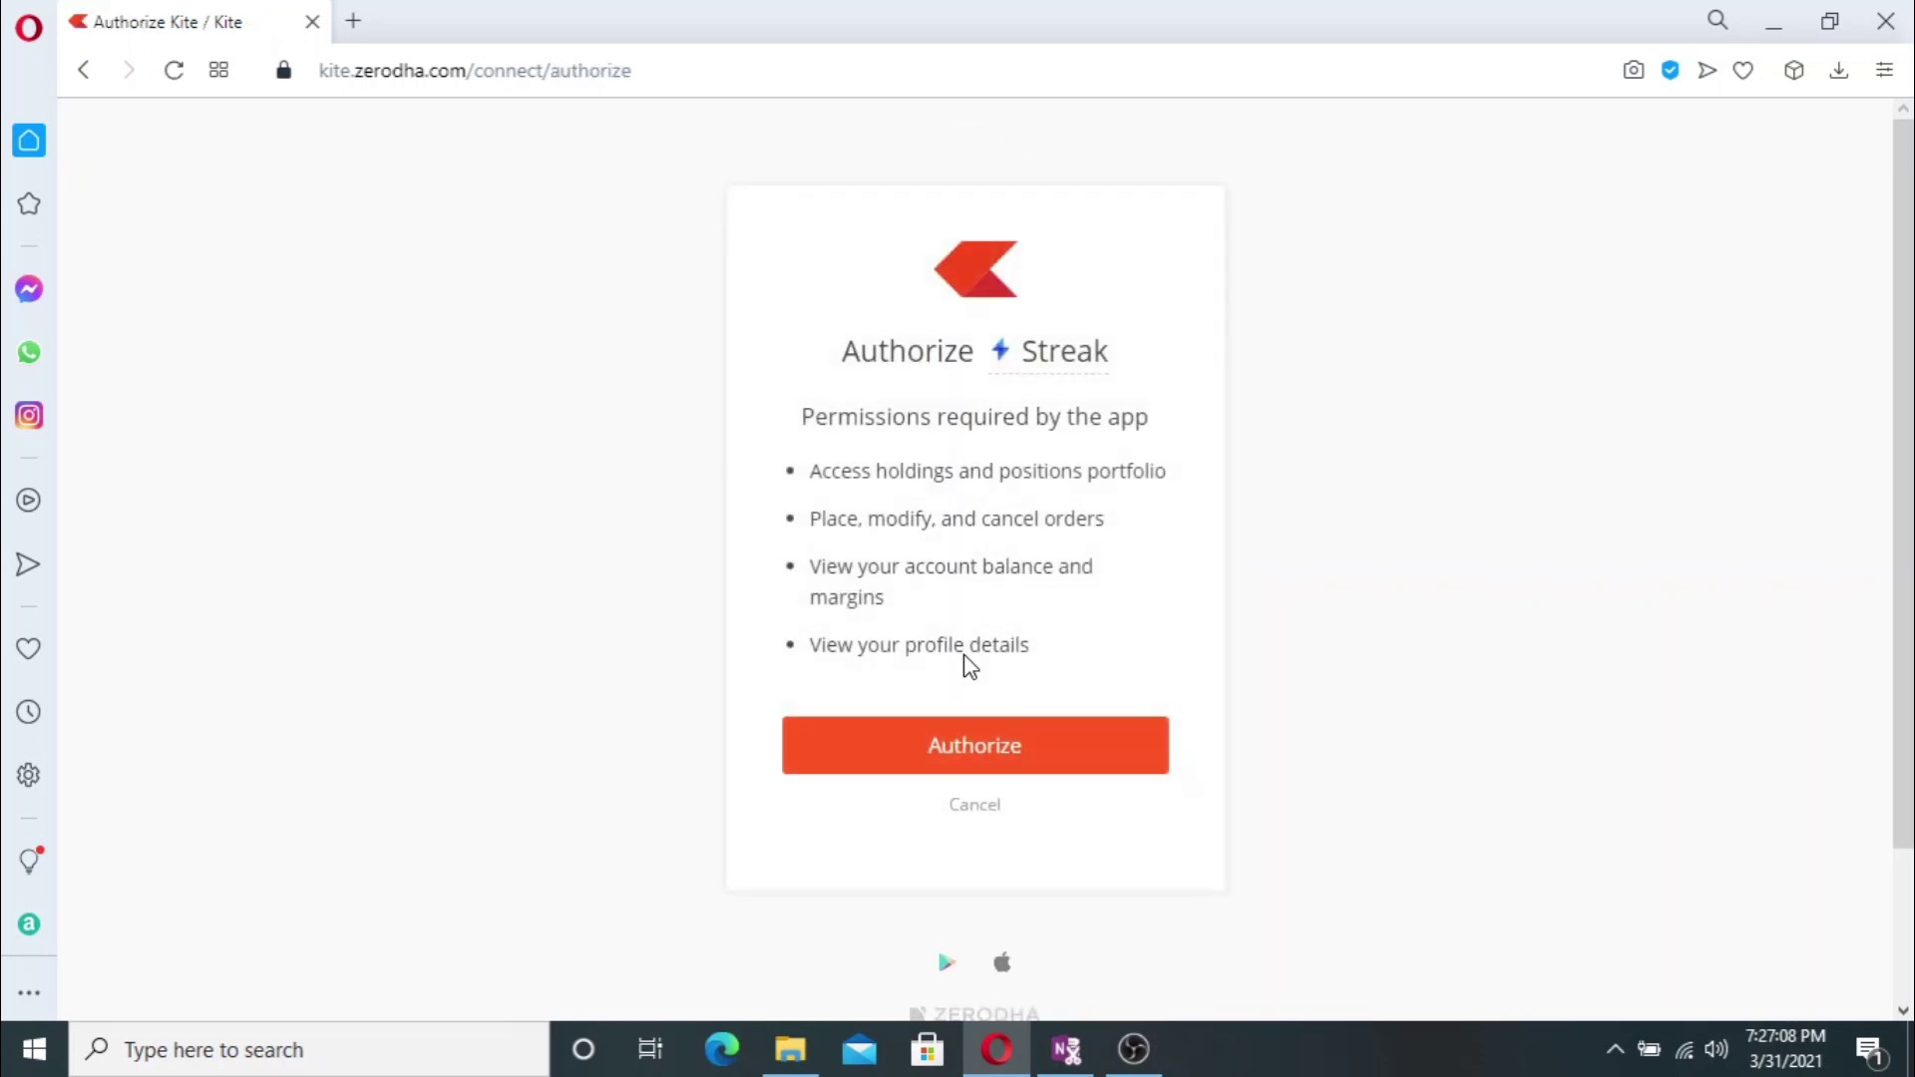
pyautogui.click(996, 761)
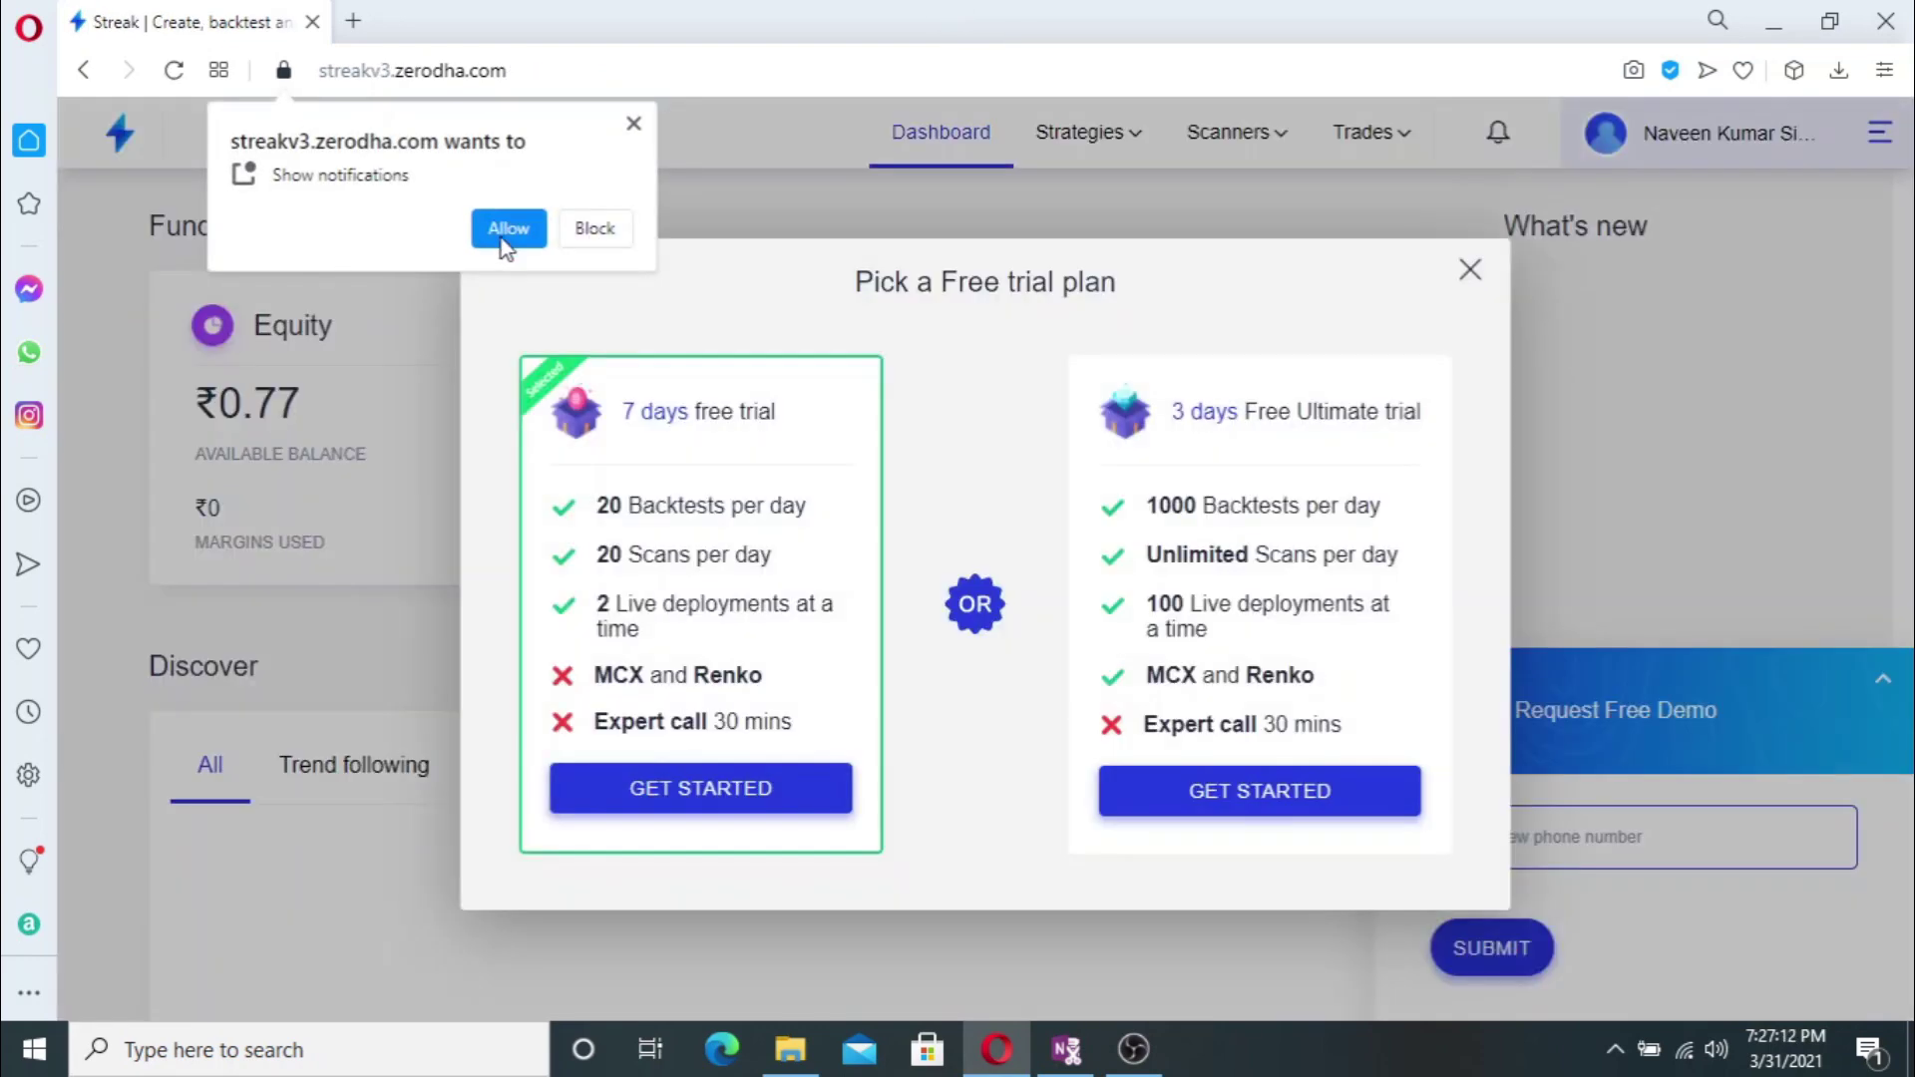
# - Allow site notifications and activate the 7 days free trial plan
pyautogui.click(508, 229)
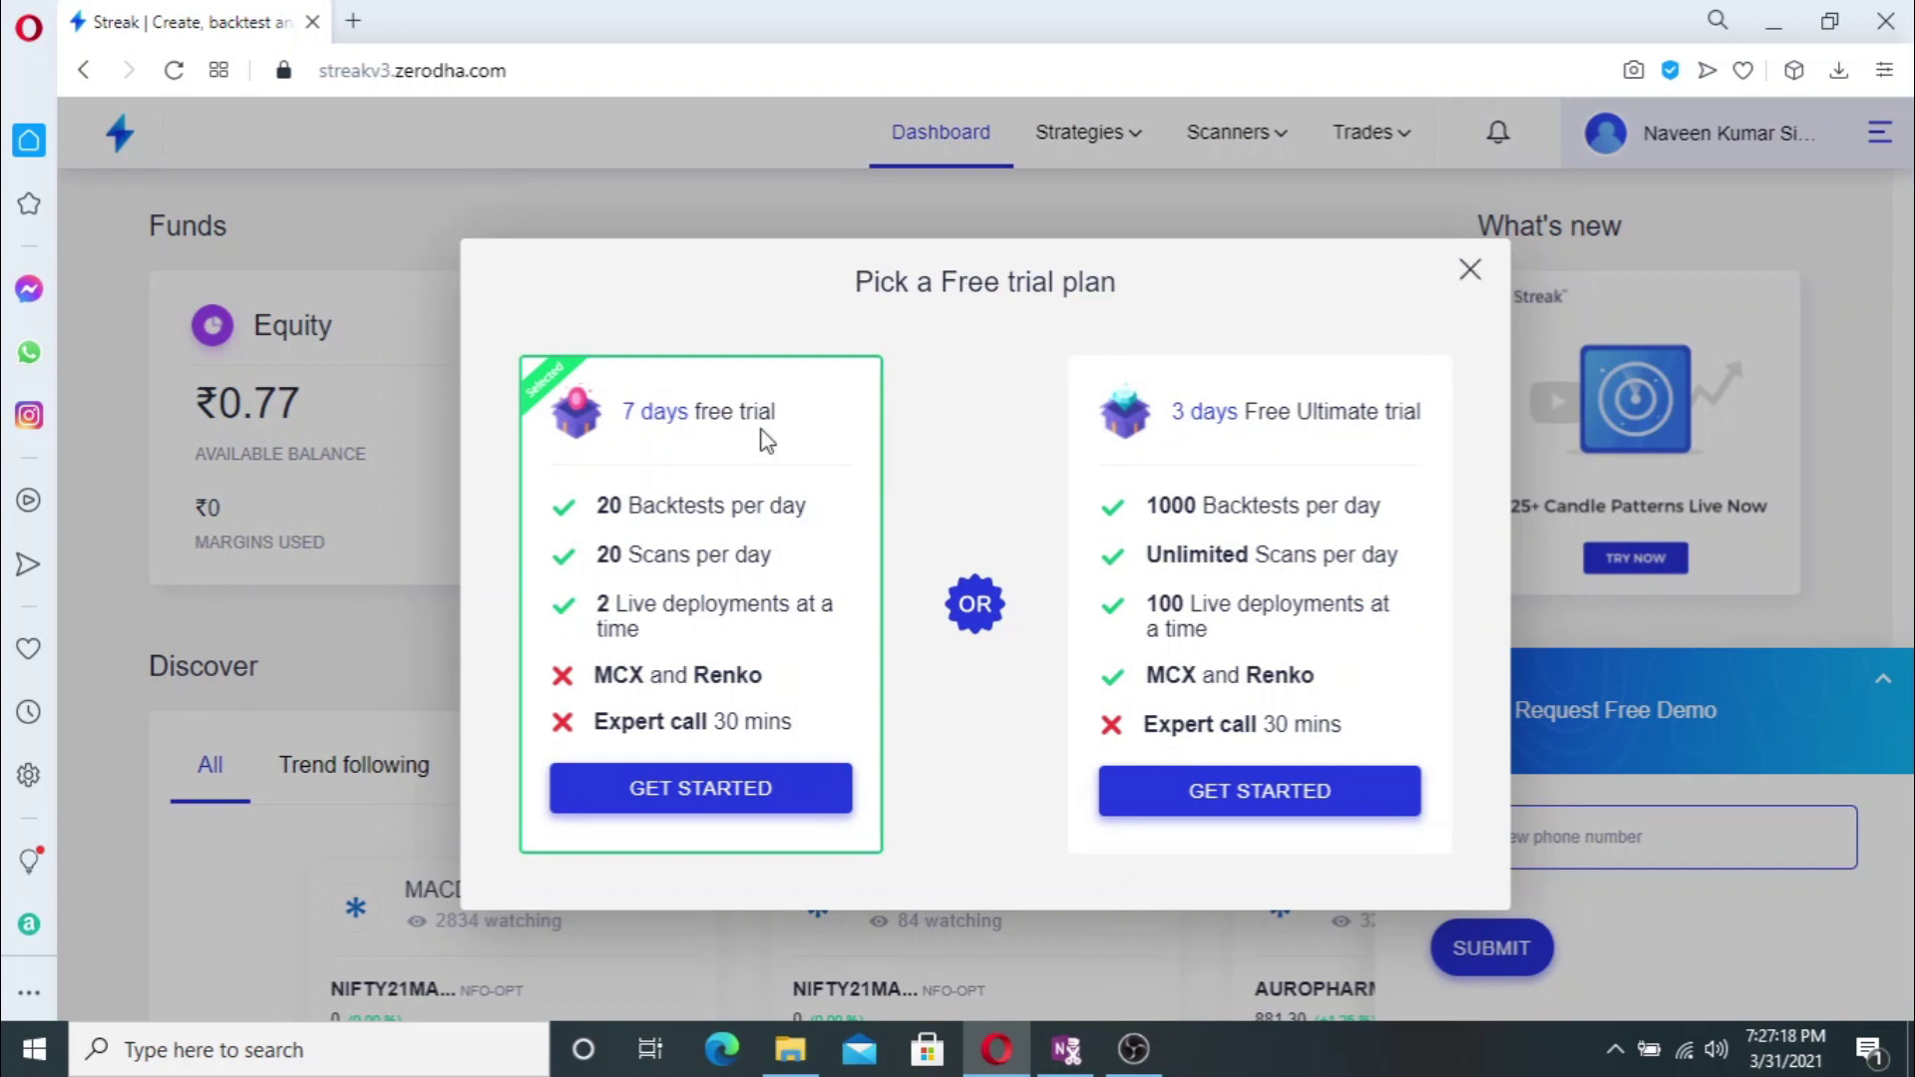
pyautogui.click(696, 791)
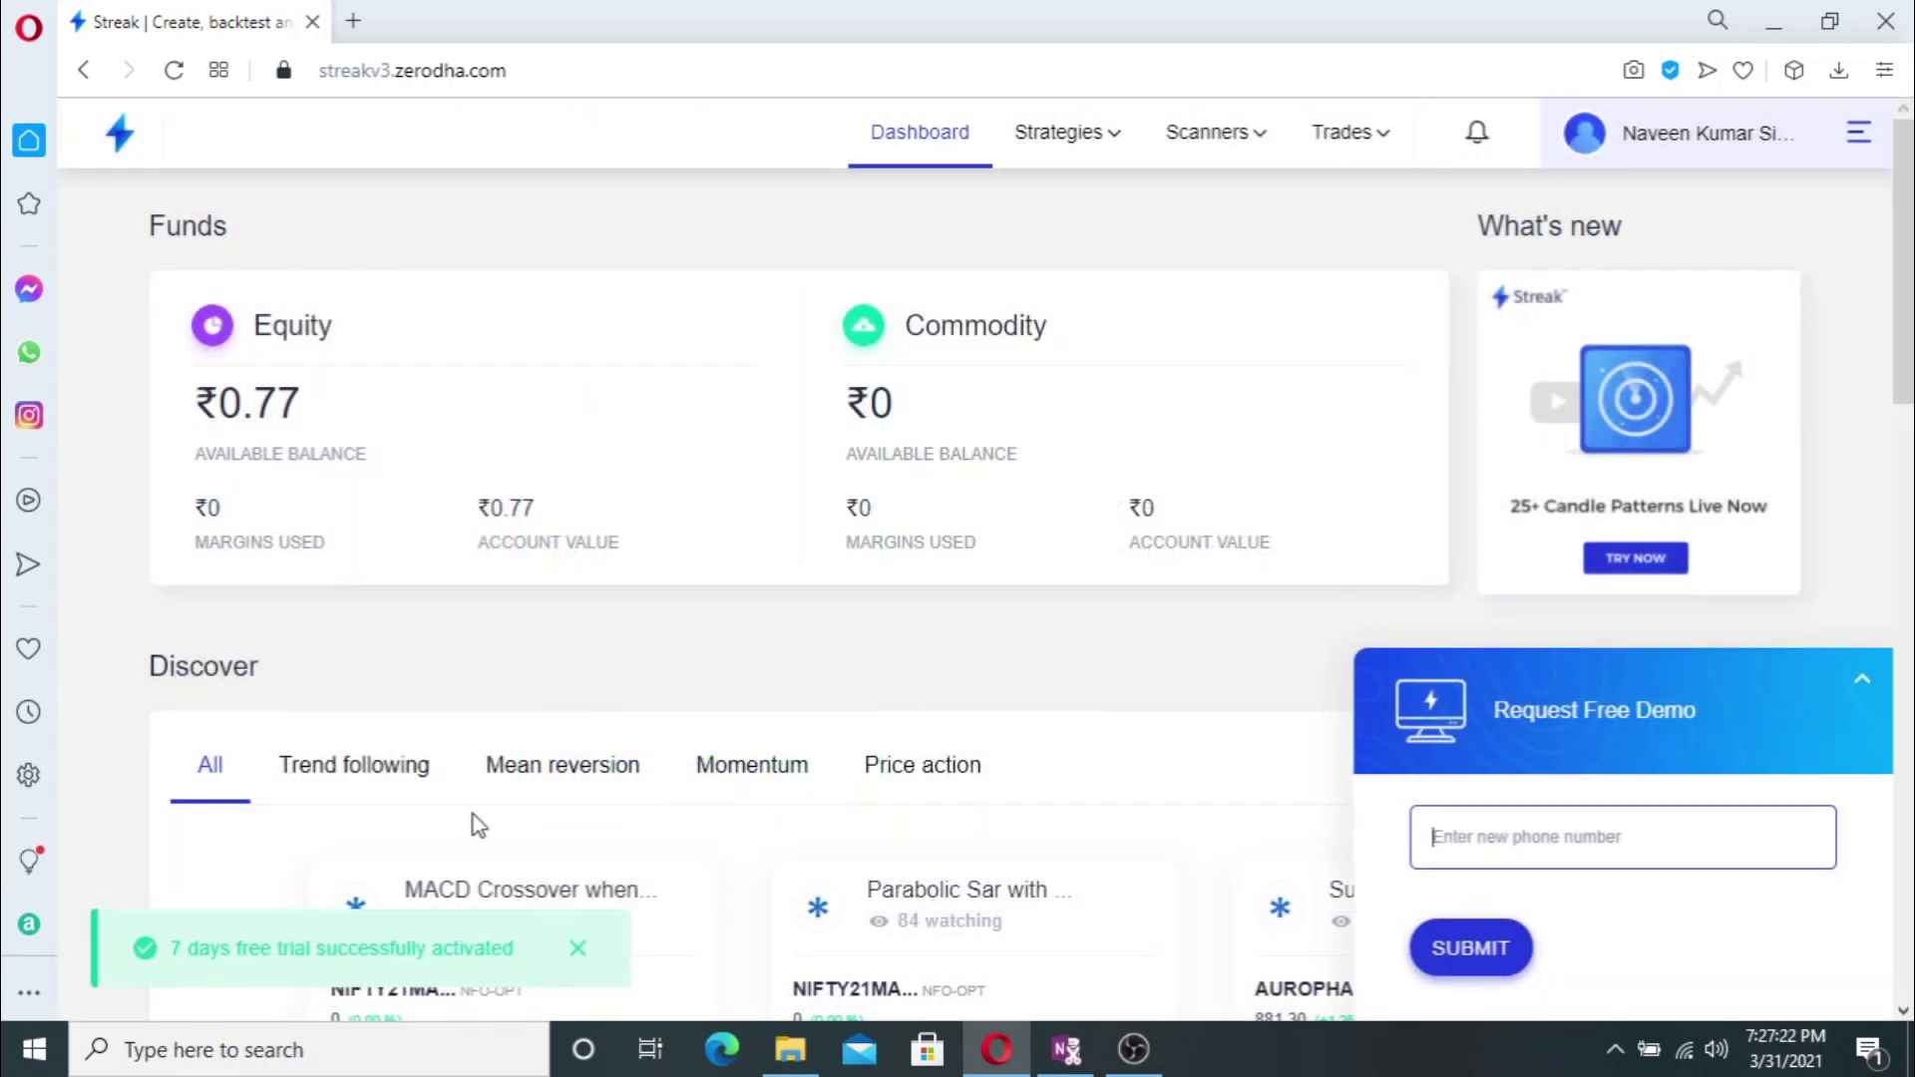
pyautogui.click(579, 953)
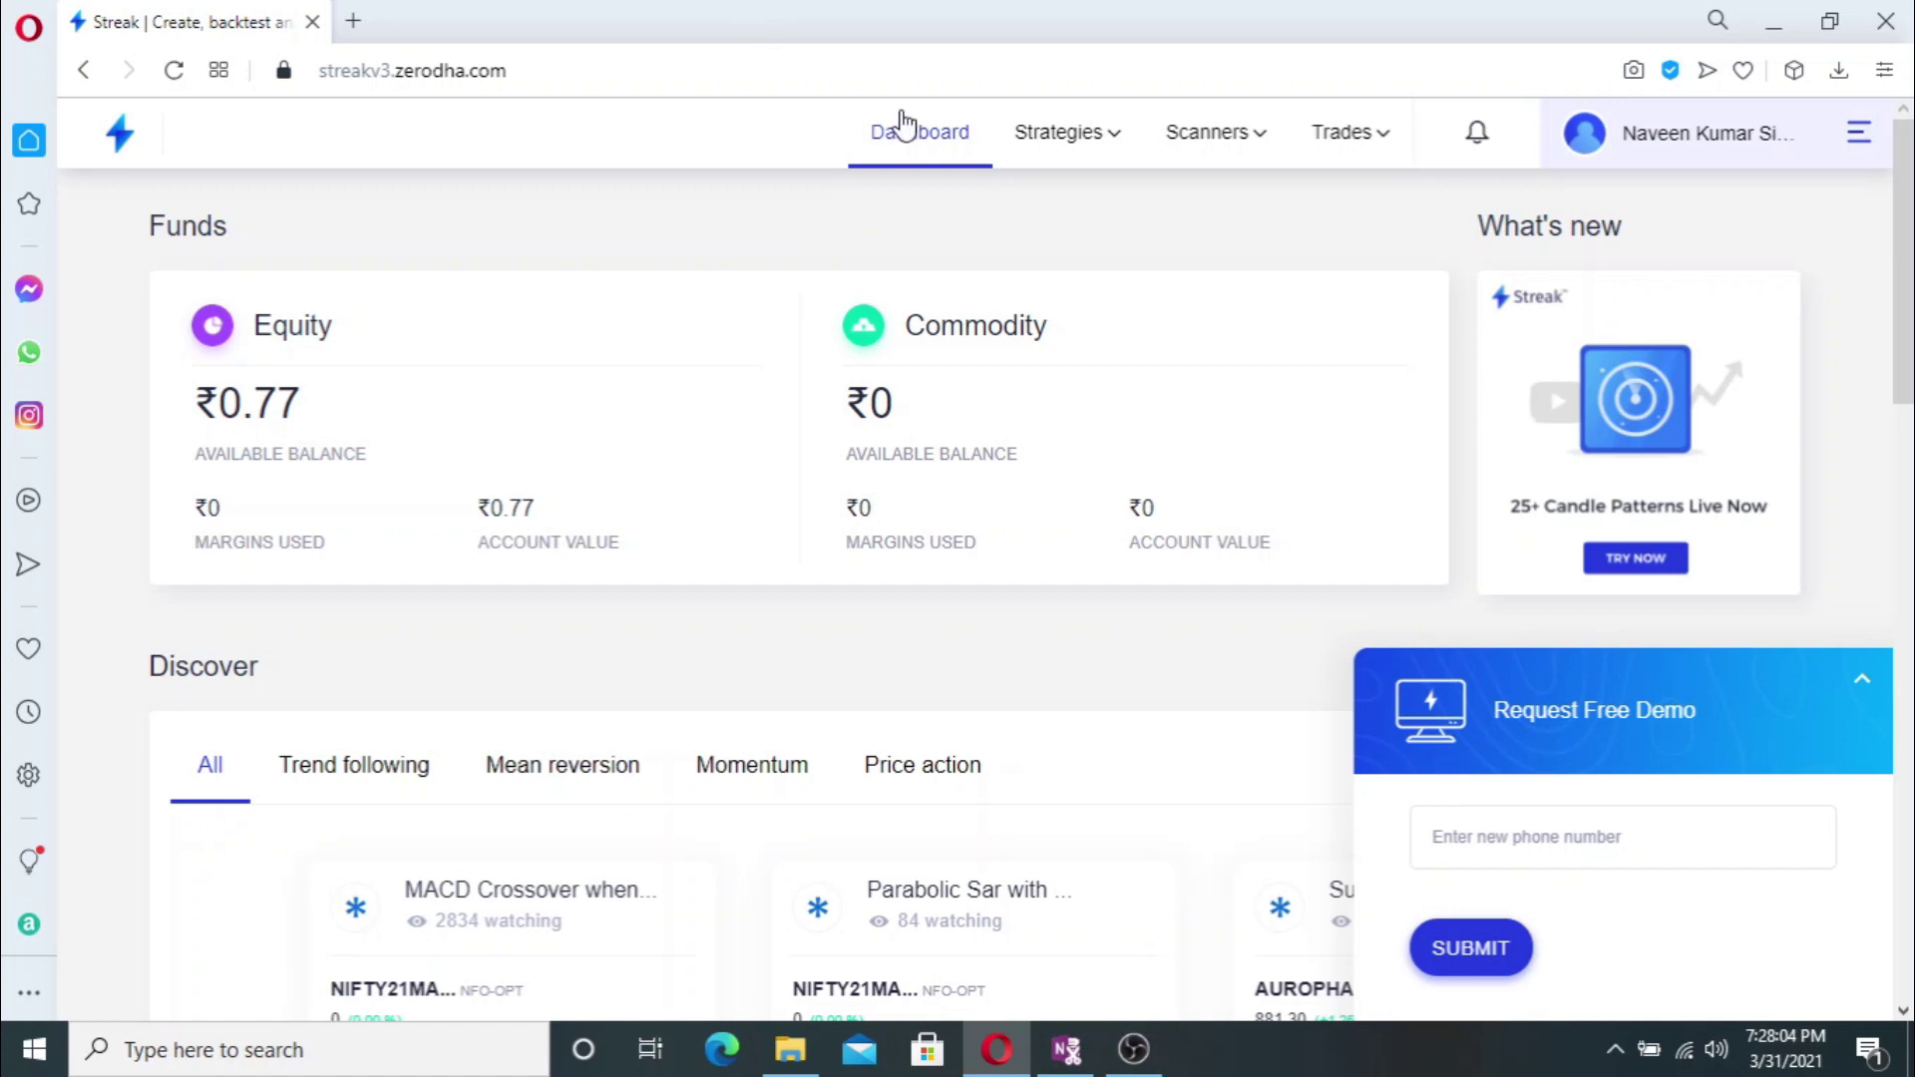
# - Open the Create Strategy form, look over its sections and collapse the Request Free Demo box
pyautogui.click(1118, 139)
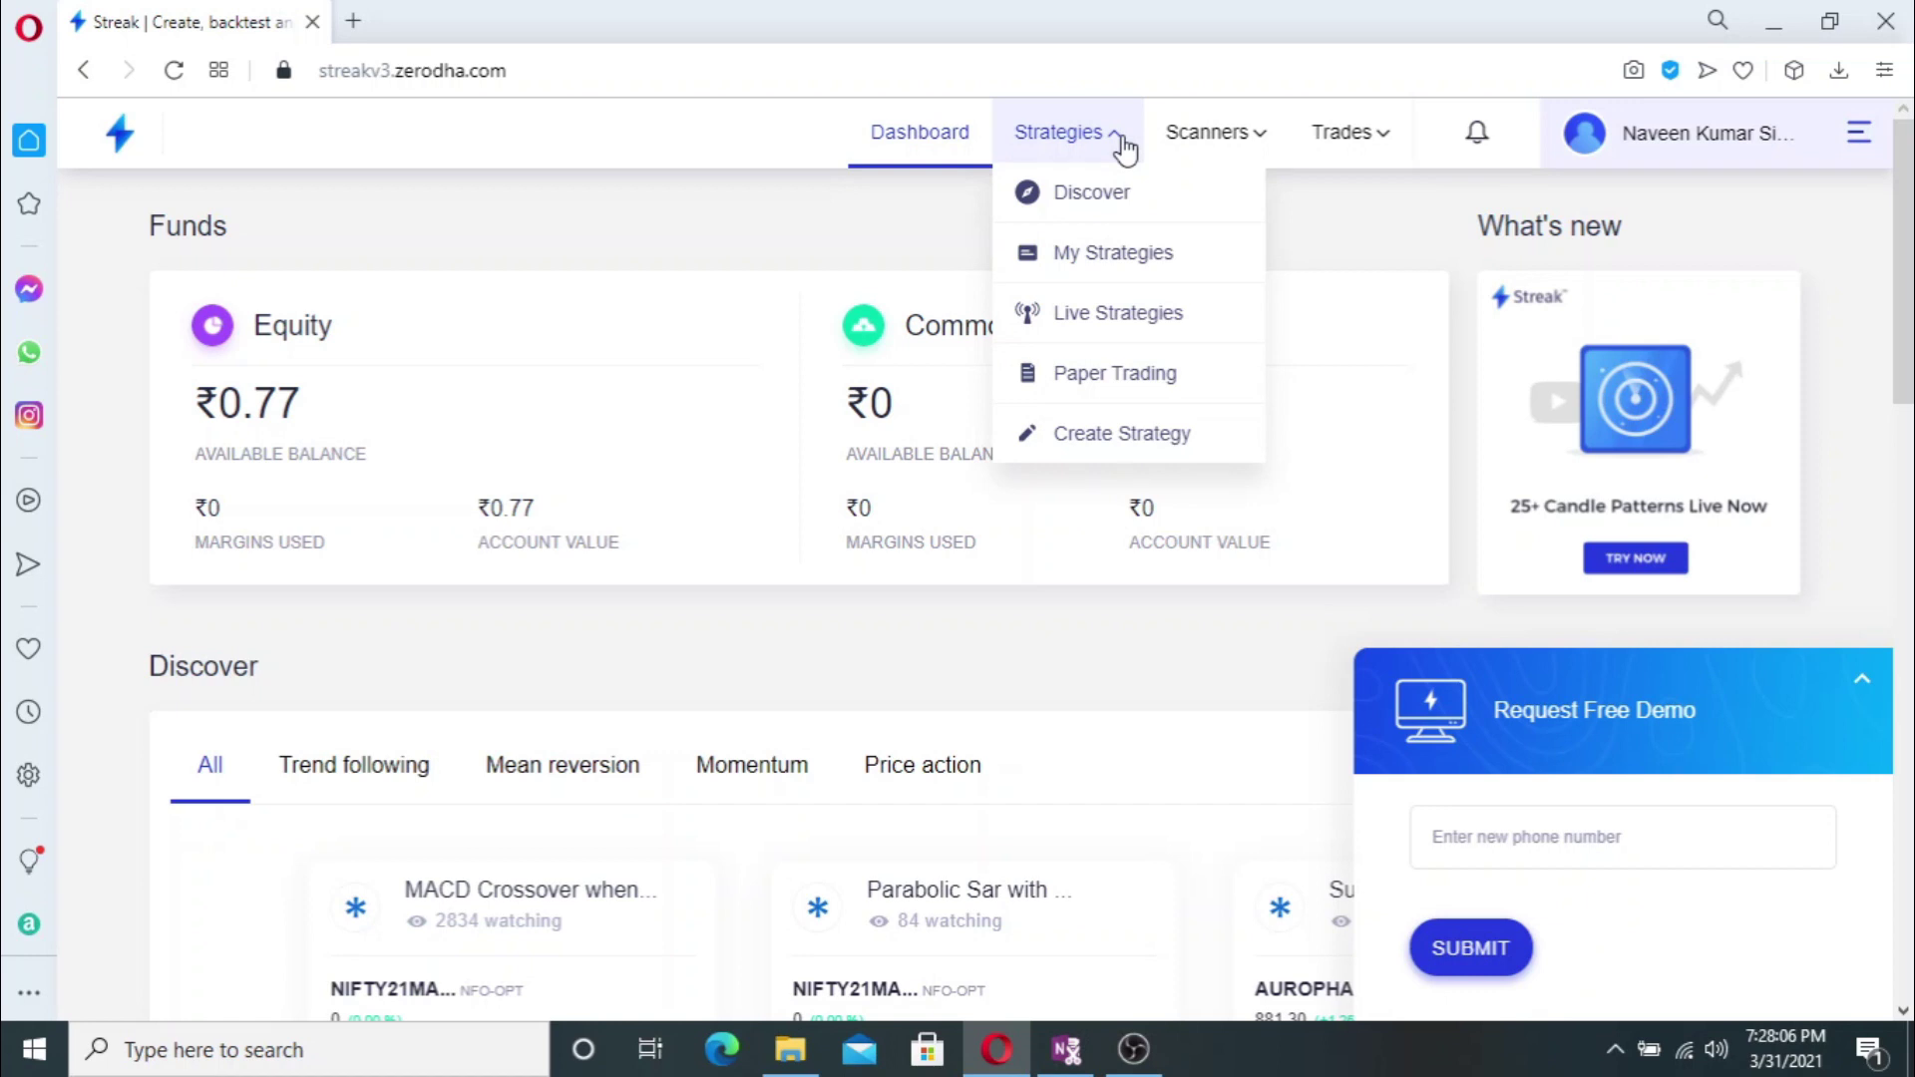
pyautogui.click(1128, 433)
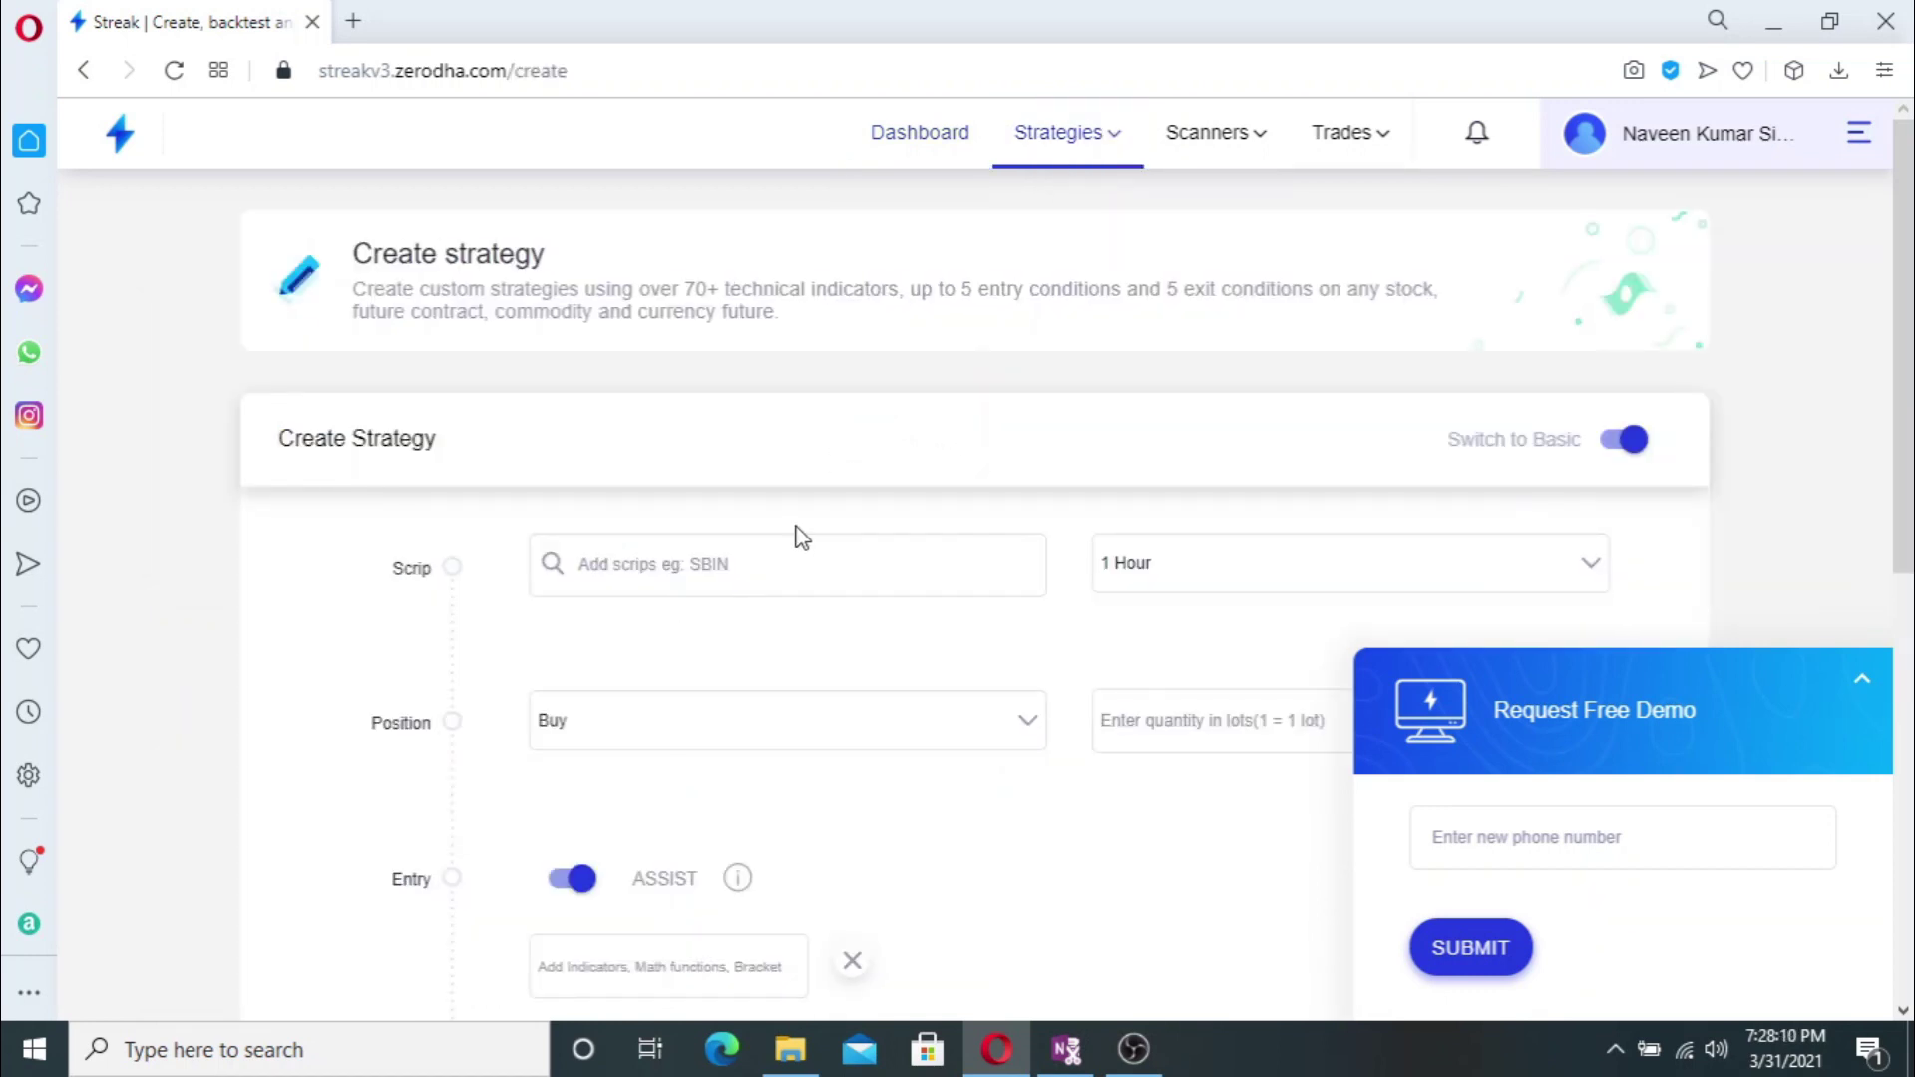
pyautogui.scroll(-2, 801, 537)
pyautogui.scroll(2, 795, 534)
pyautogui.scroll(-3, 783, 514)
pyautogui.scroll(-4, 781, 510)
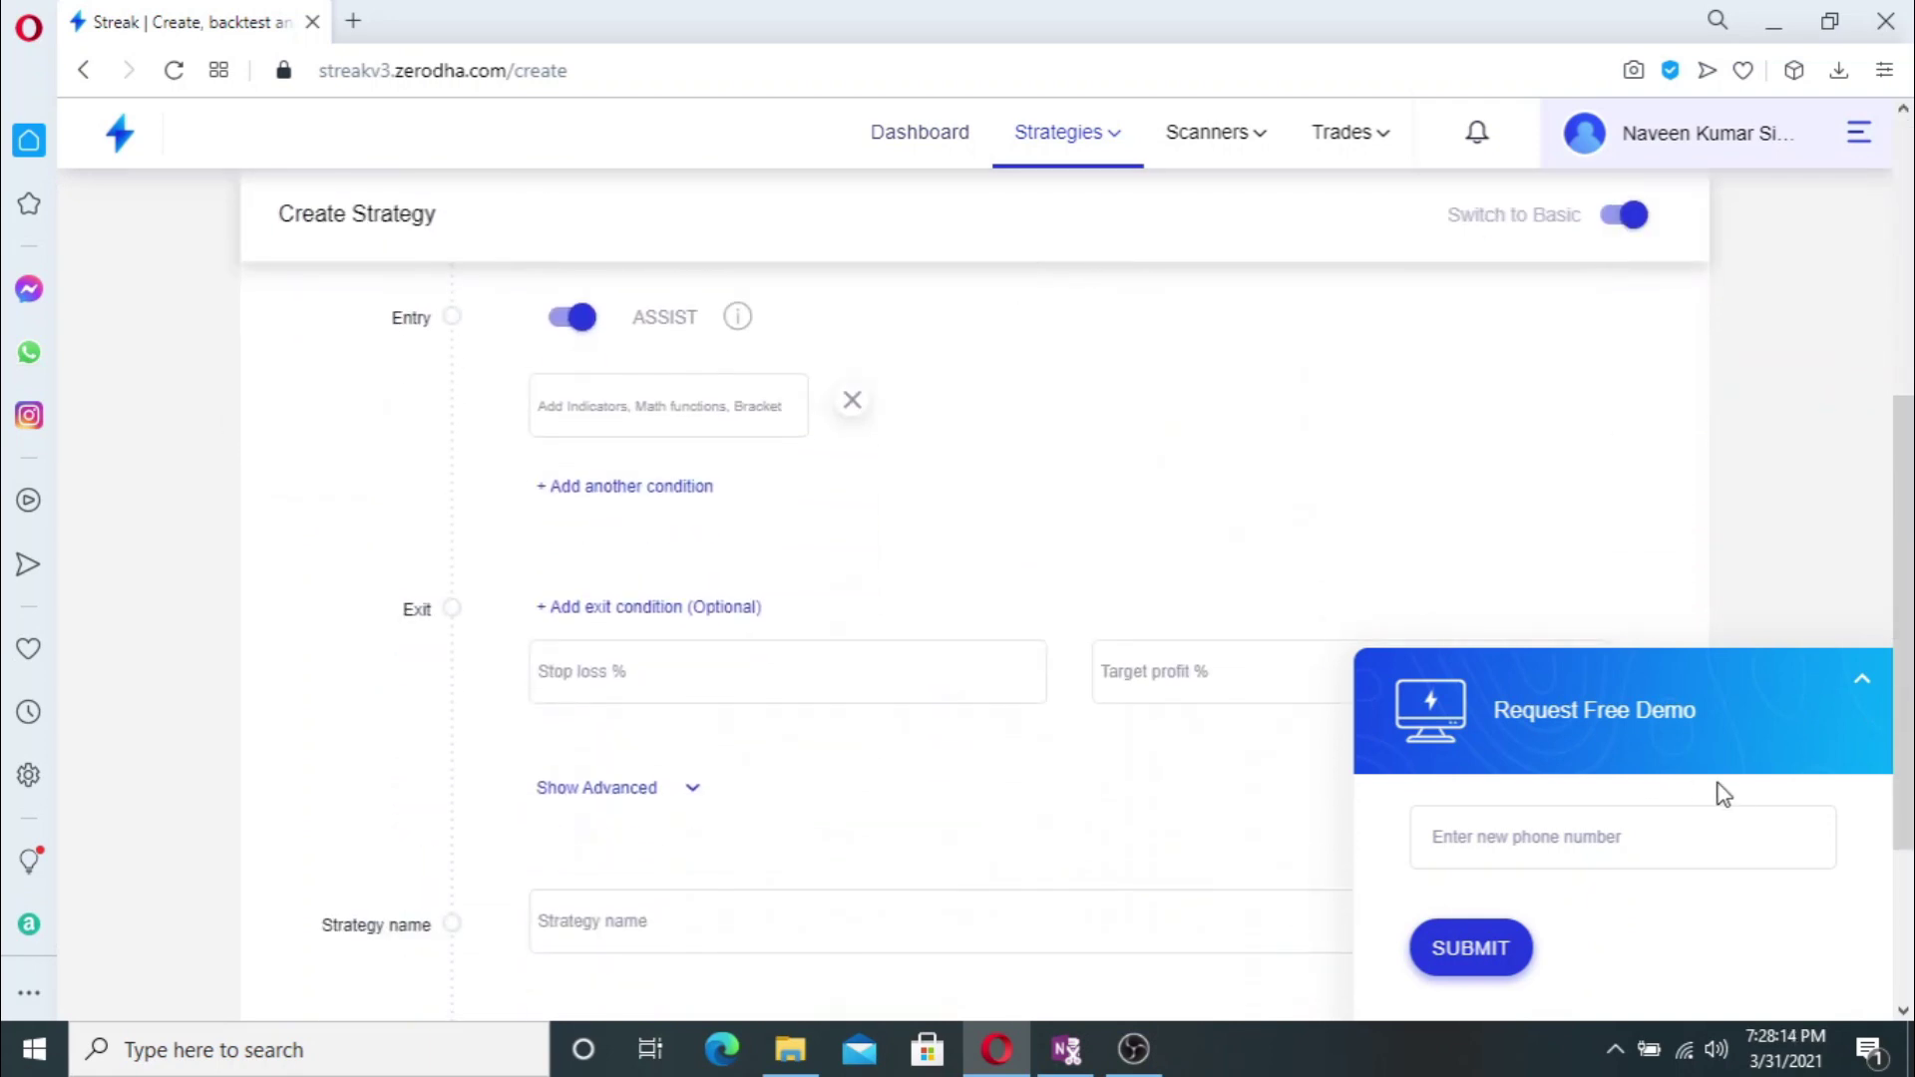
pyautogui.click(1862, 680)
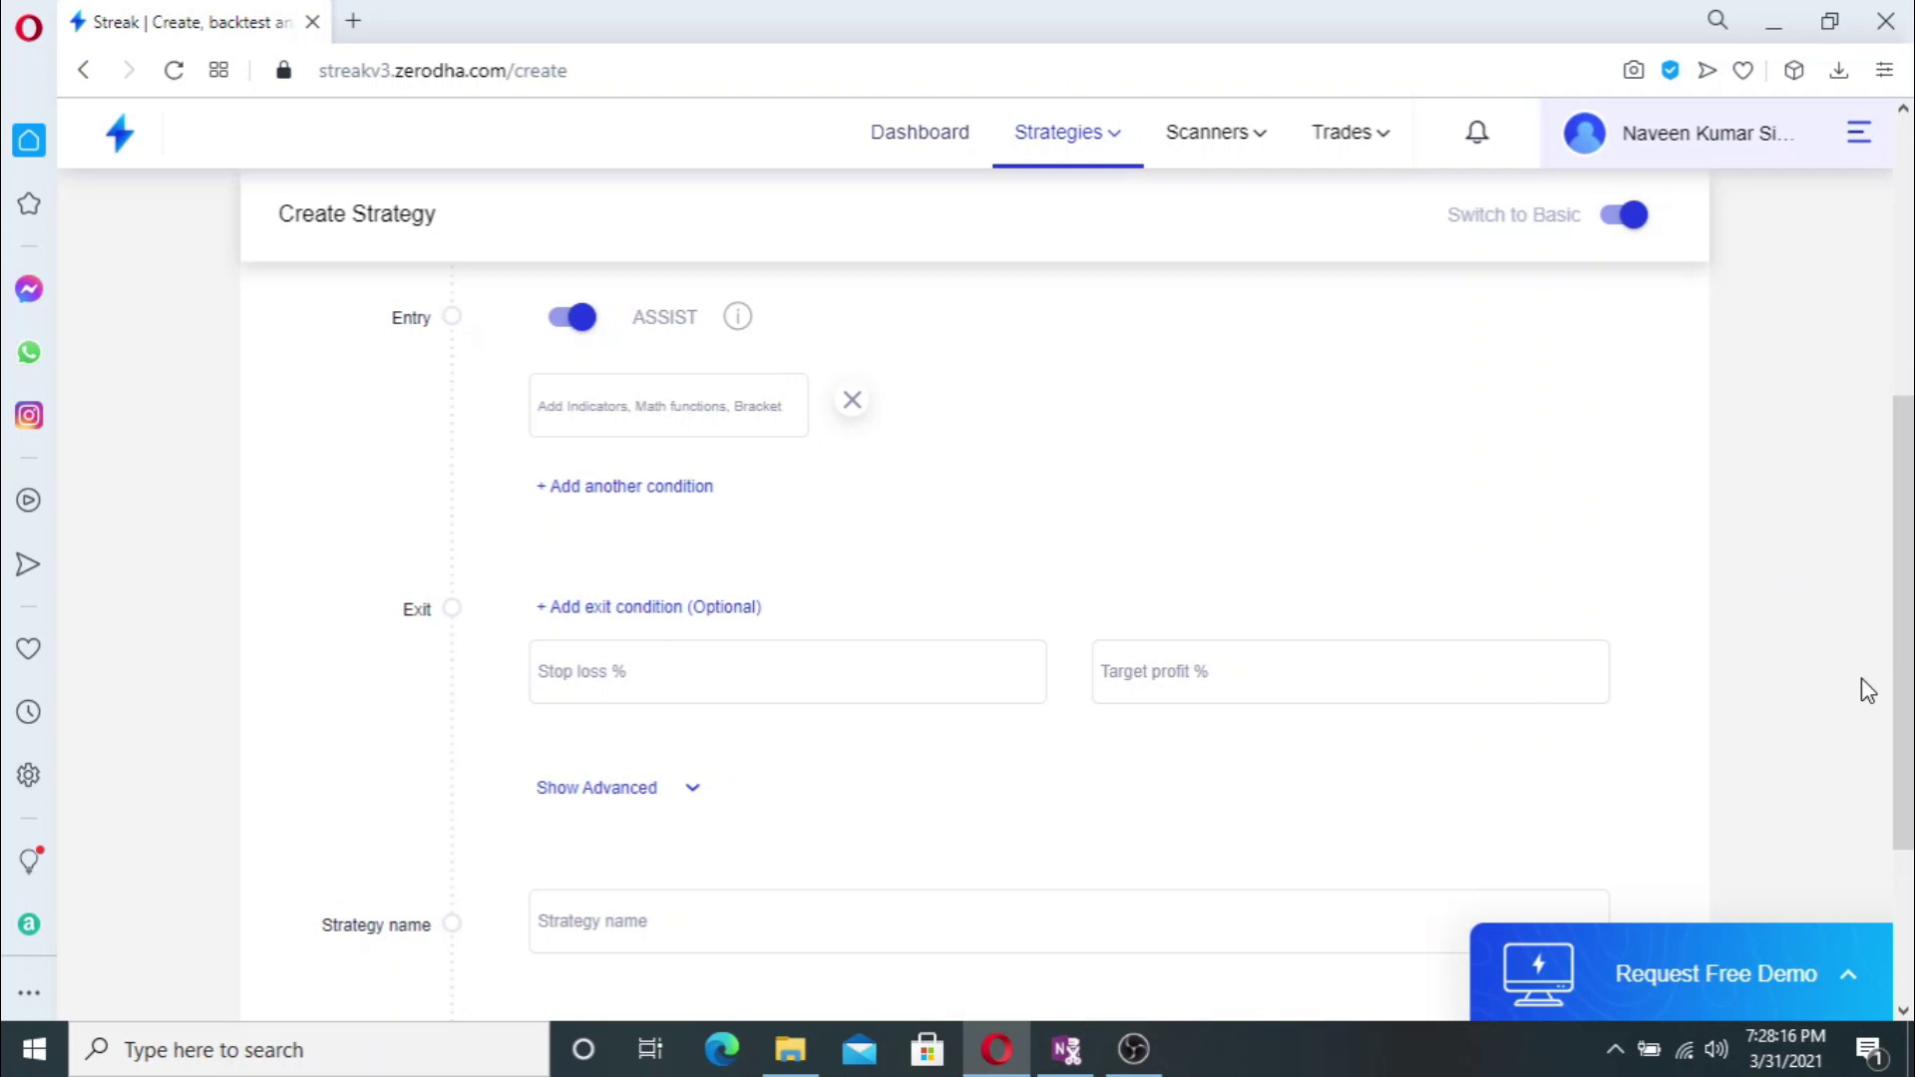
pyautogui.scroll(6, 829, 466)
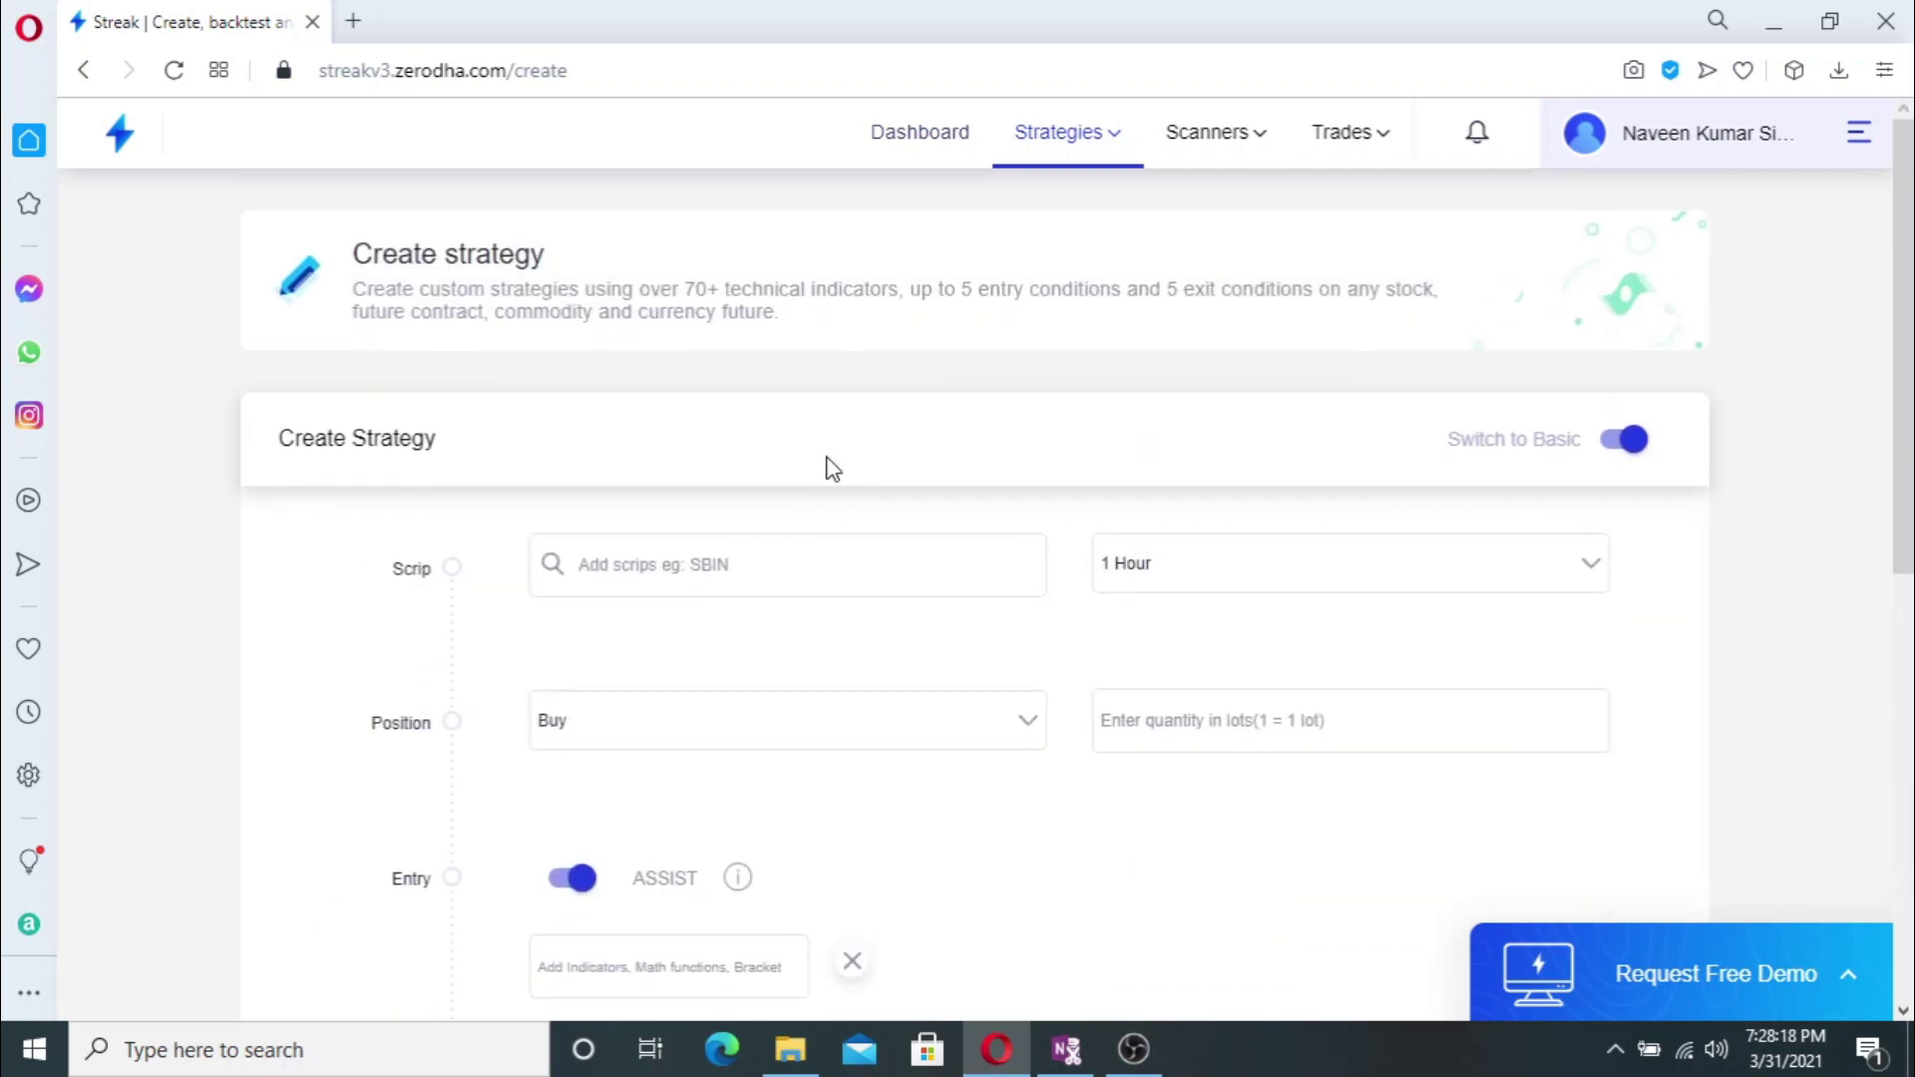
# - Add NIFTY BANK INDICES as the strategy's scrip and set the timeframe to 5 Minutes
pyautogui.click(727, 570)
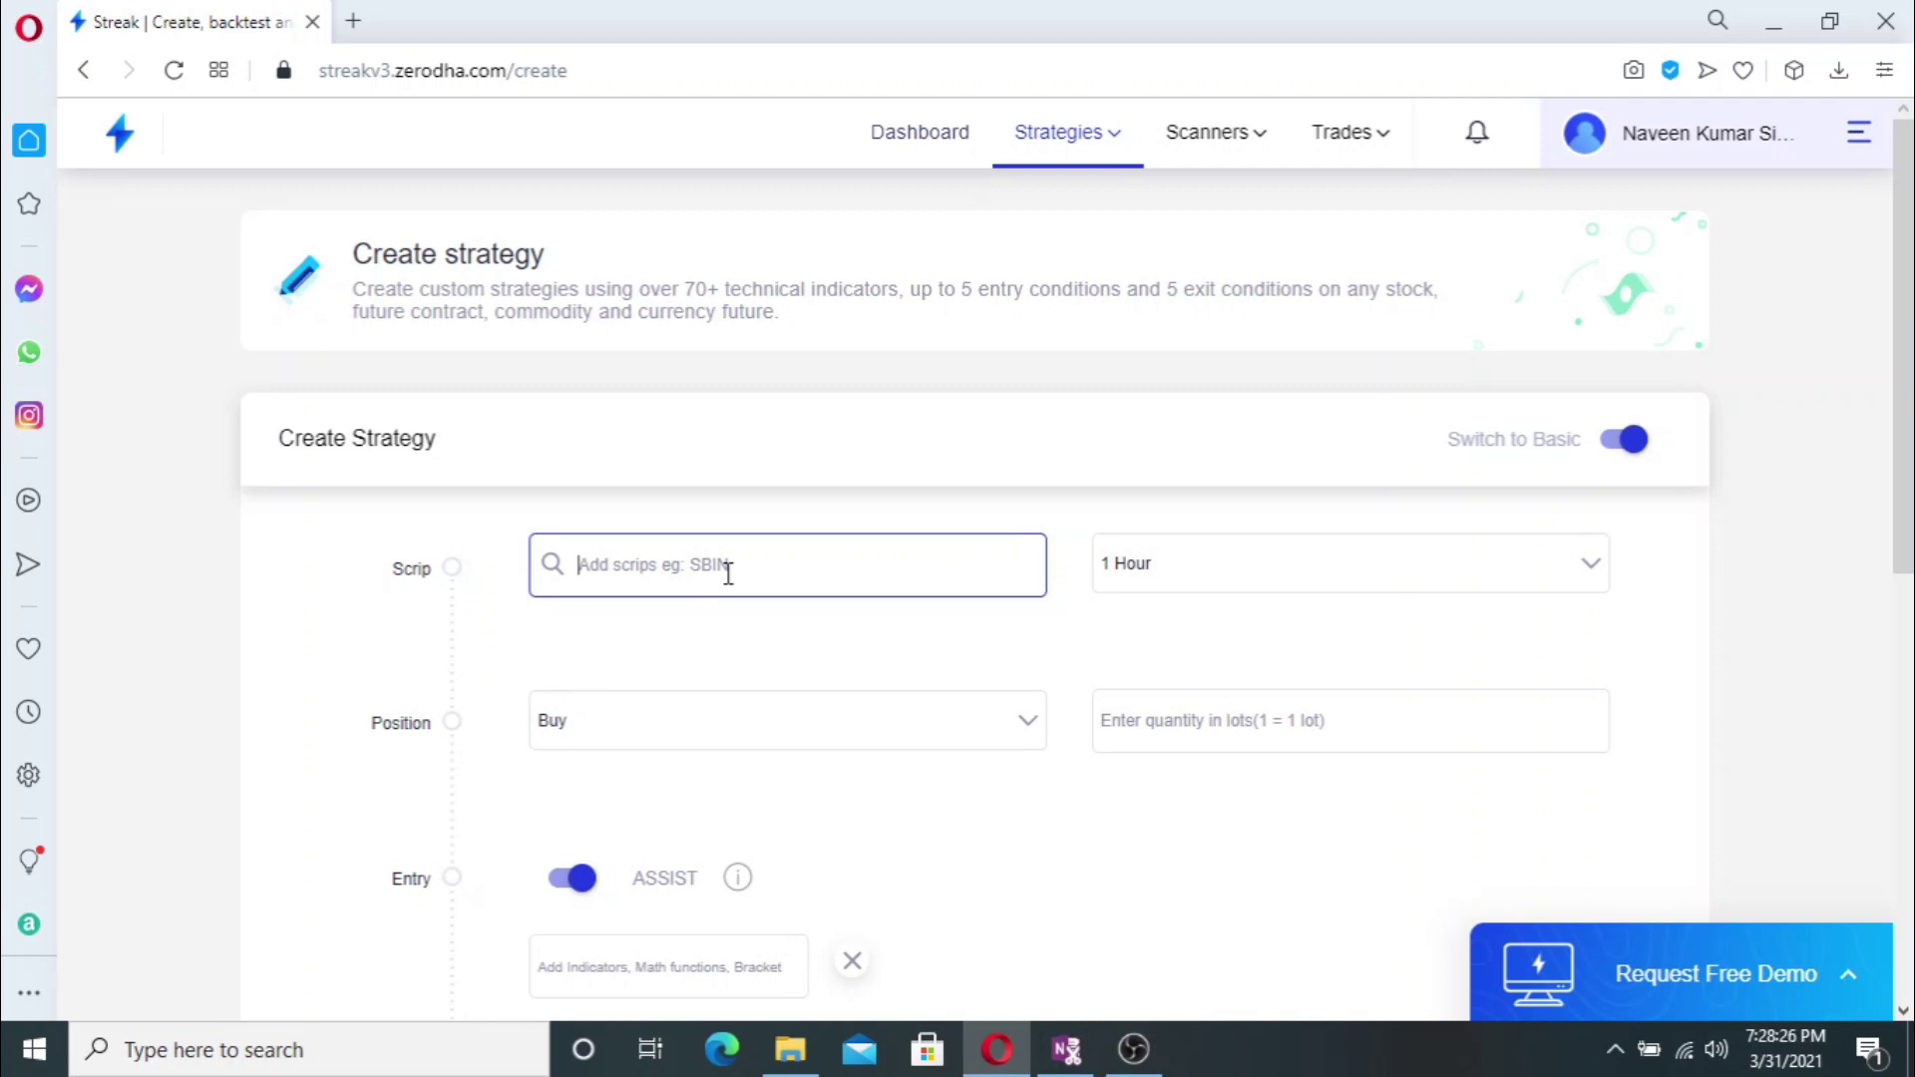
pyautogui.write('BANK NIF')
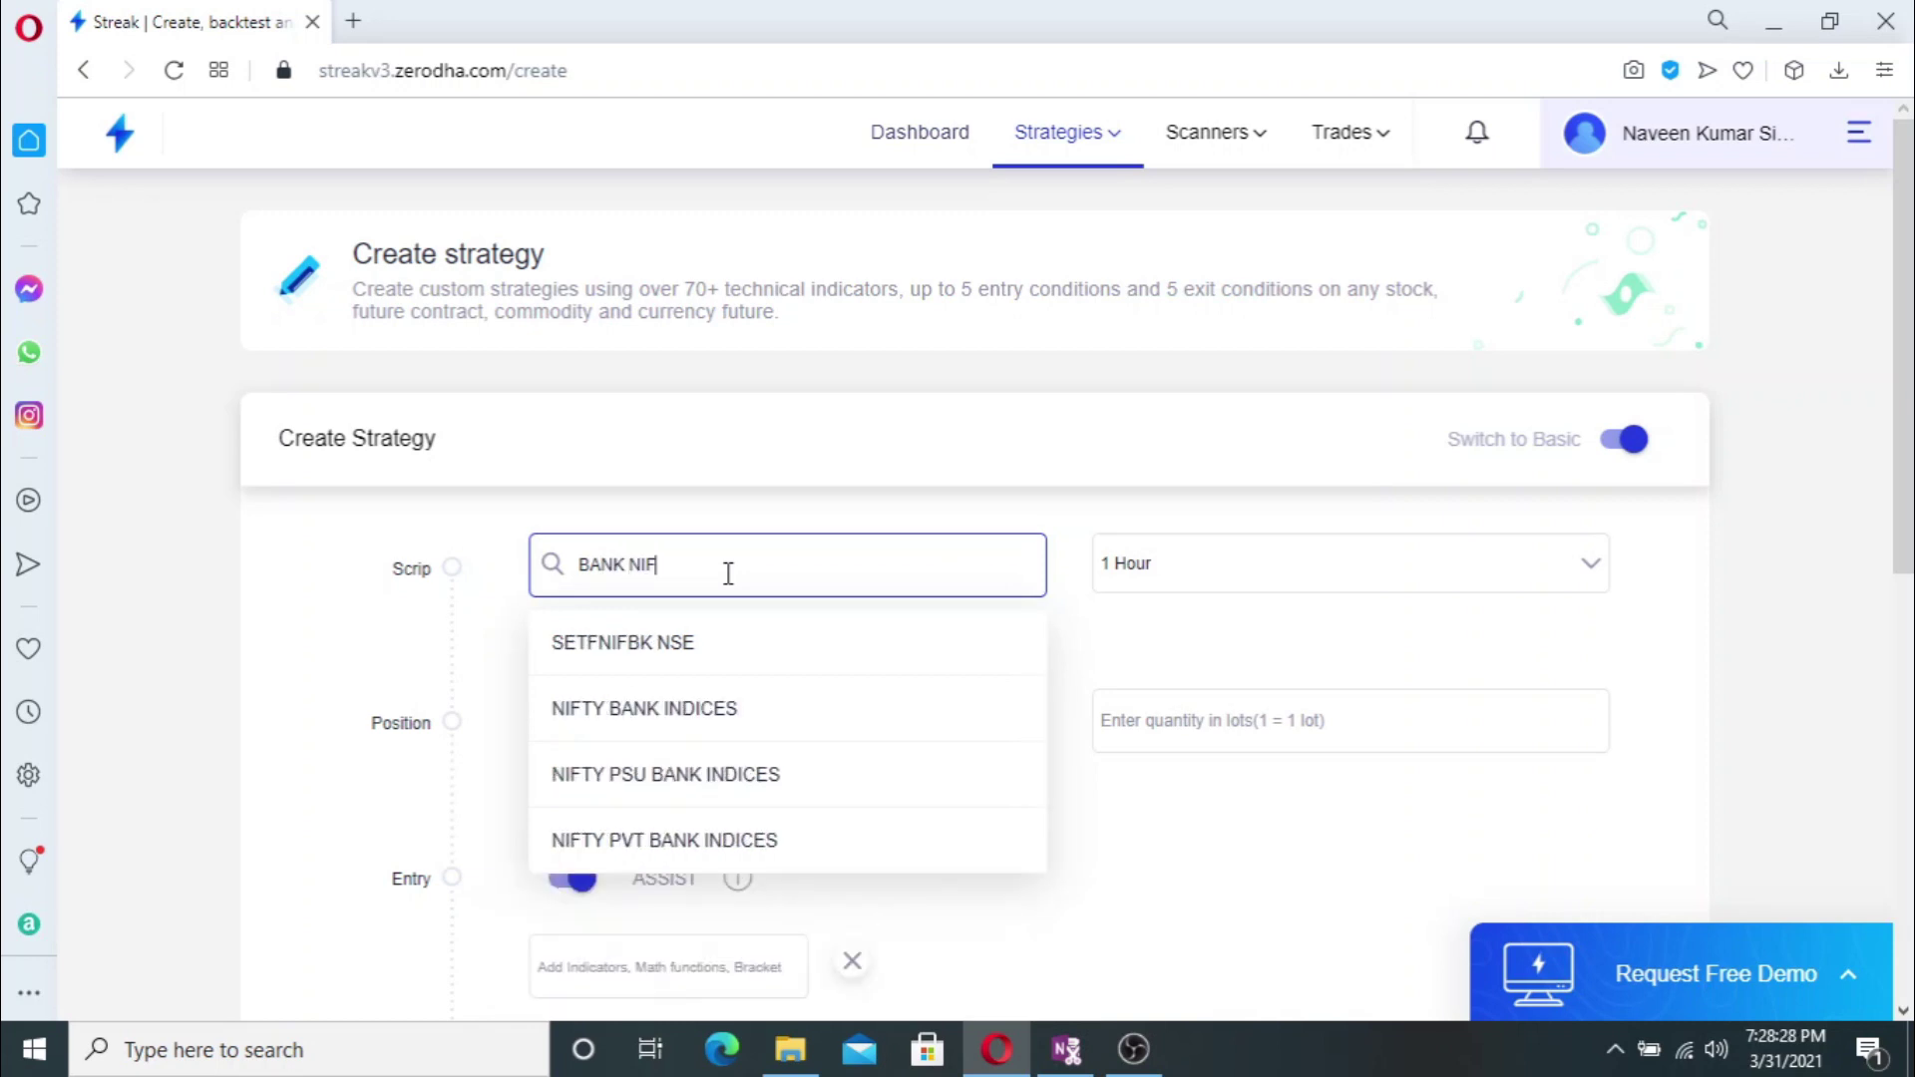
pyautogui.write('TY')
pyautogui.click(669, 710)
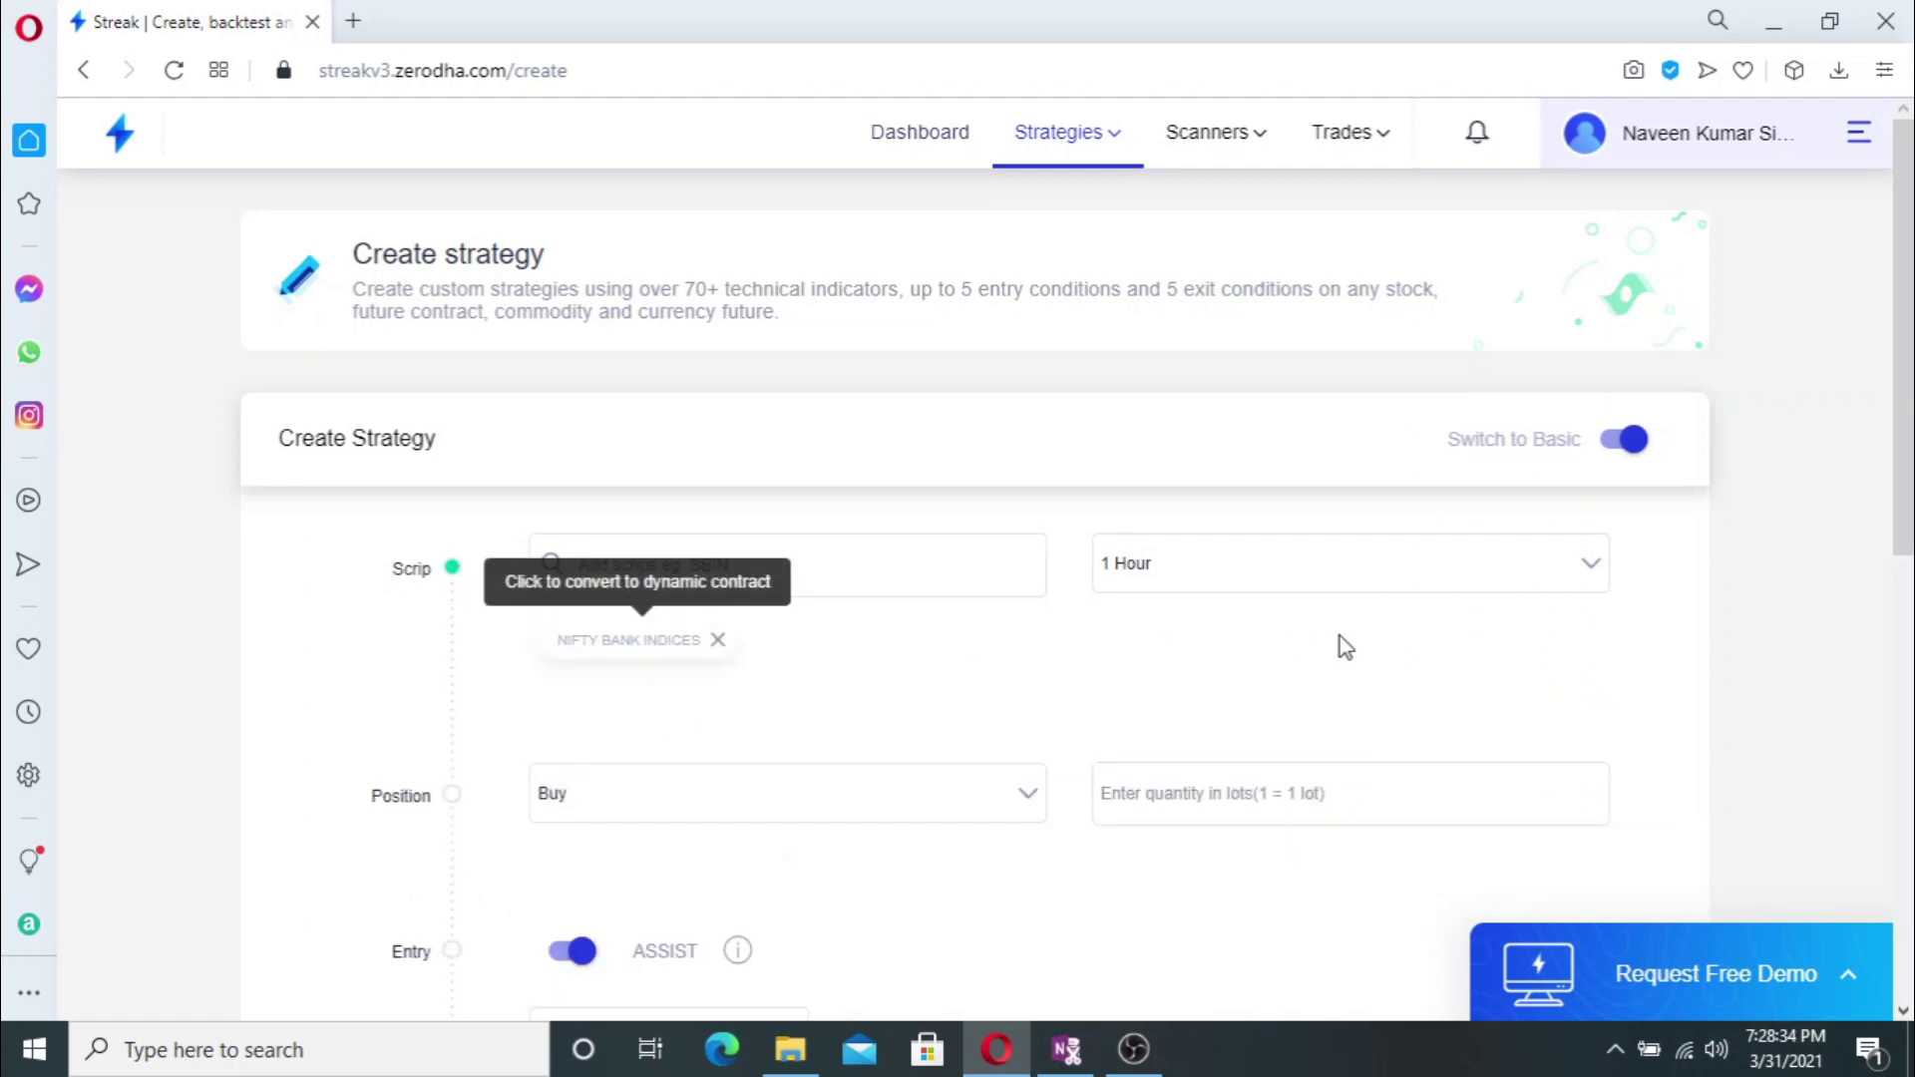
pyautogui.click(1265, 561)
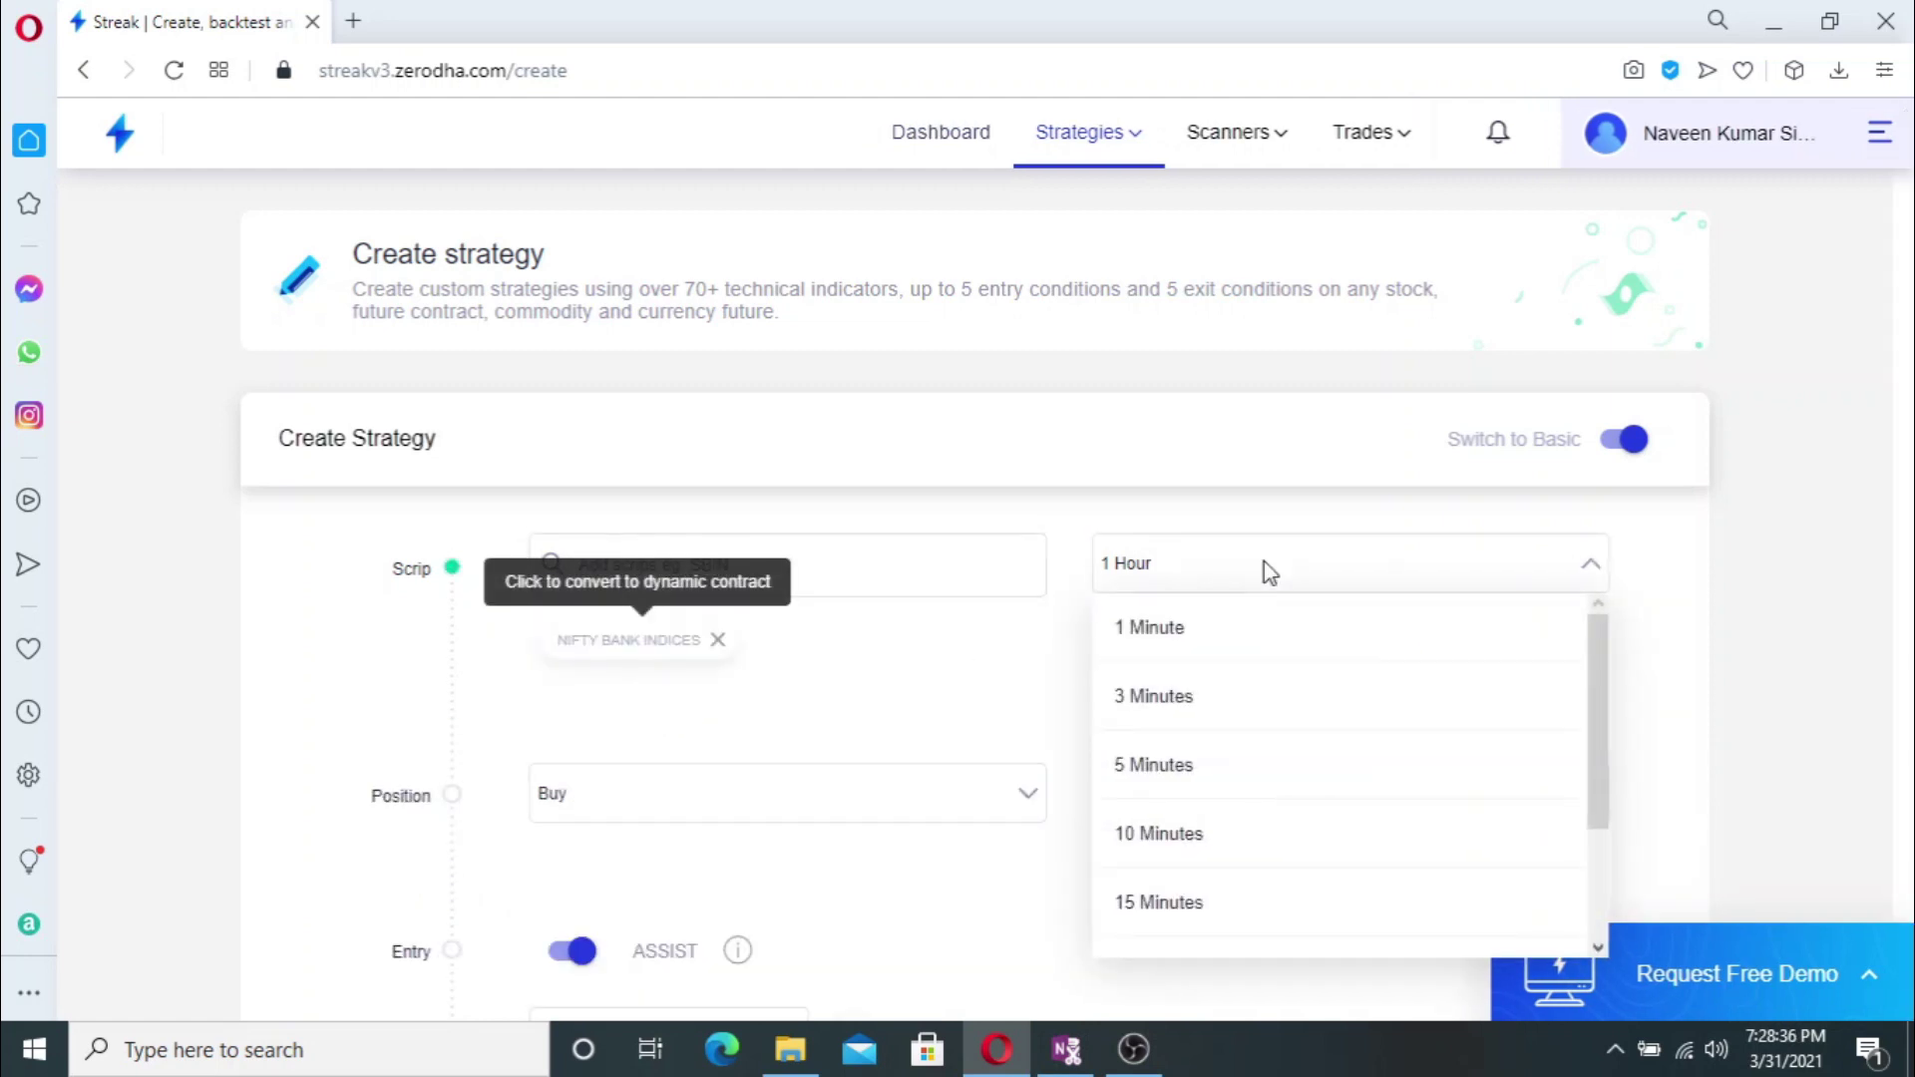
pyautogui.click(1170, 768)
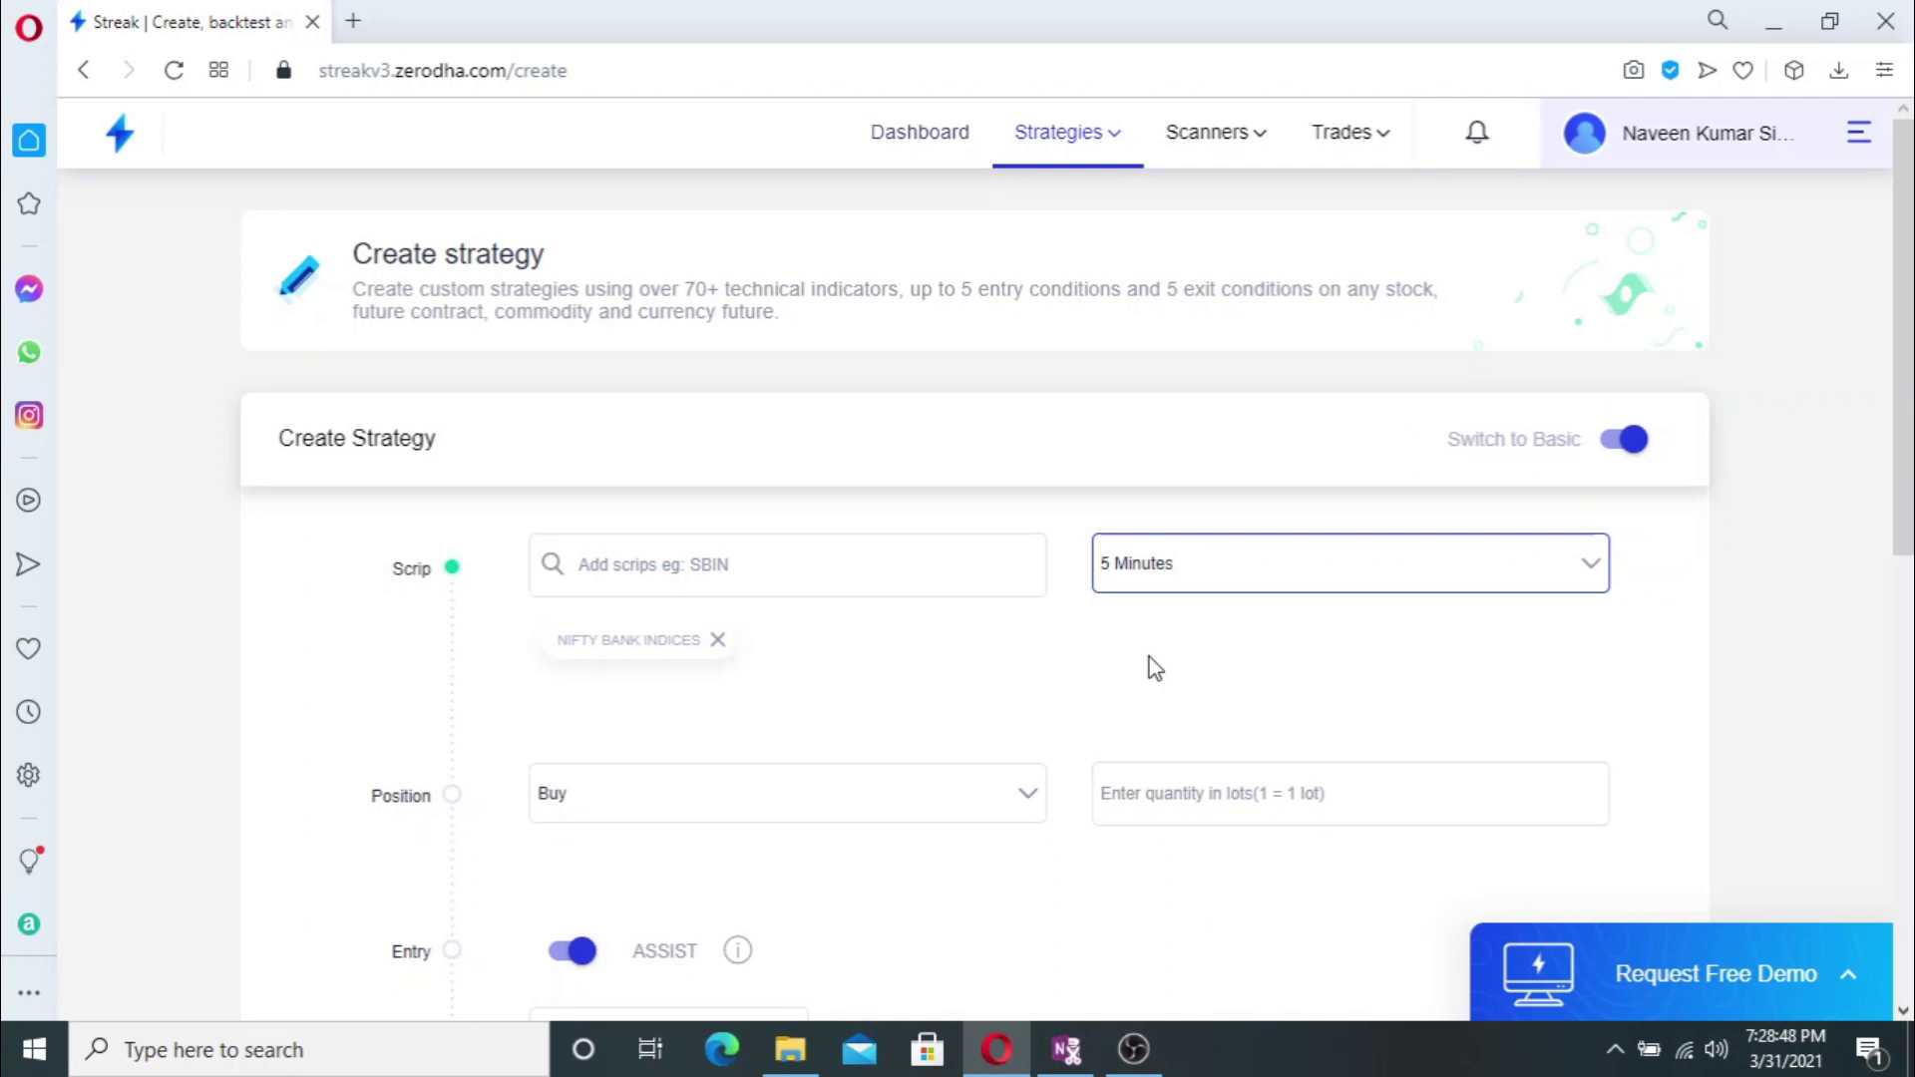
# - Set the quantity of the Buy position to 1 lot
pyautogui.scroll(-1, 1008, 623)
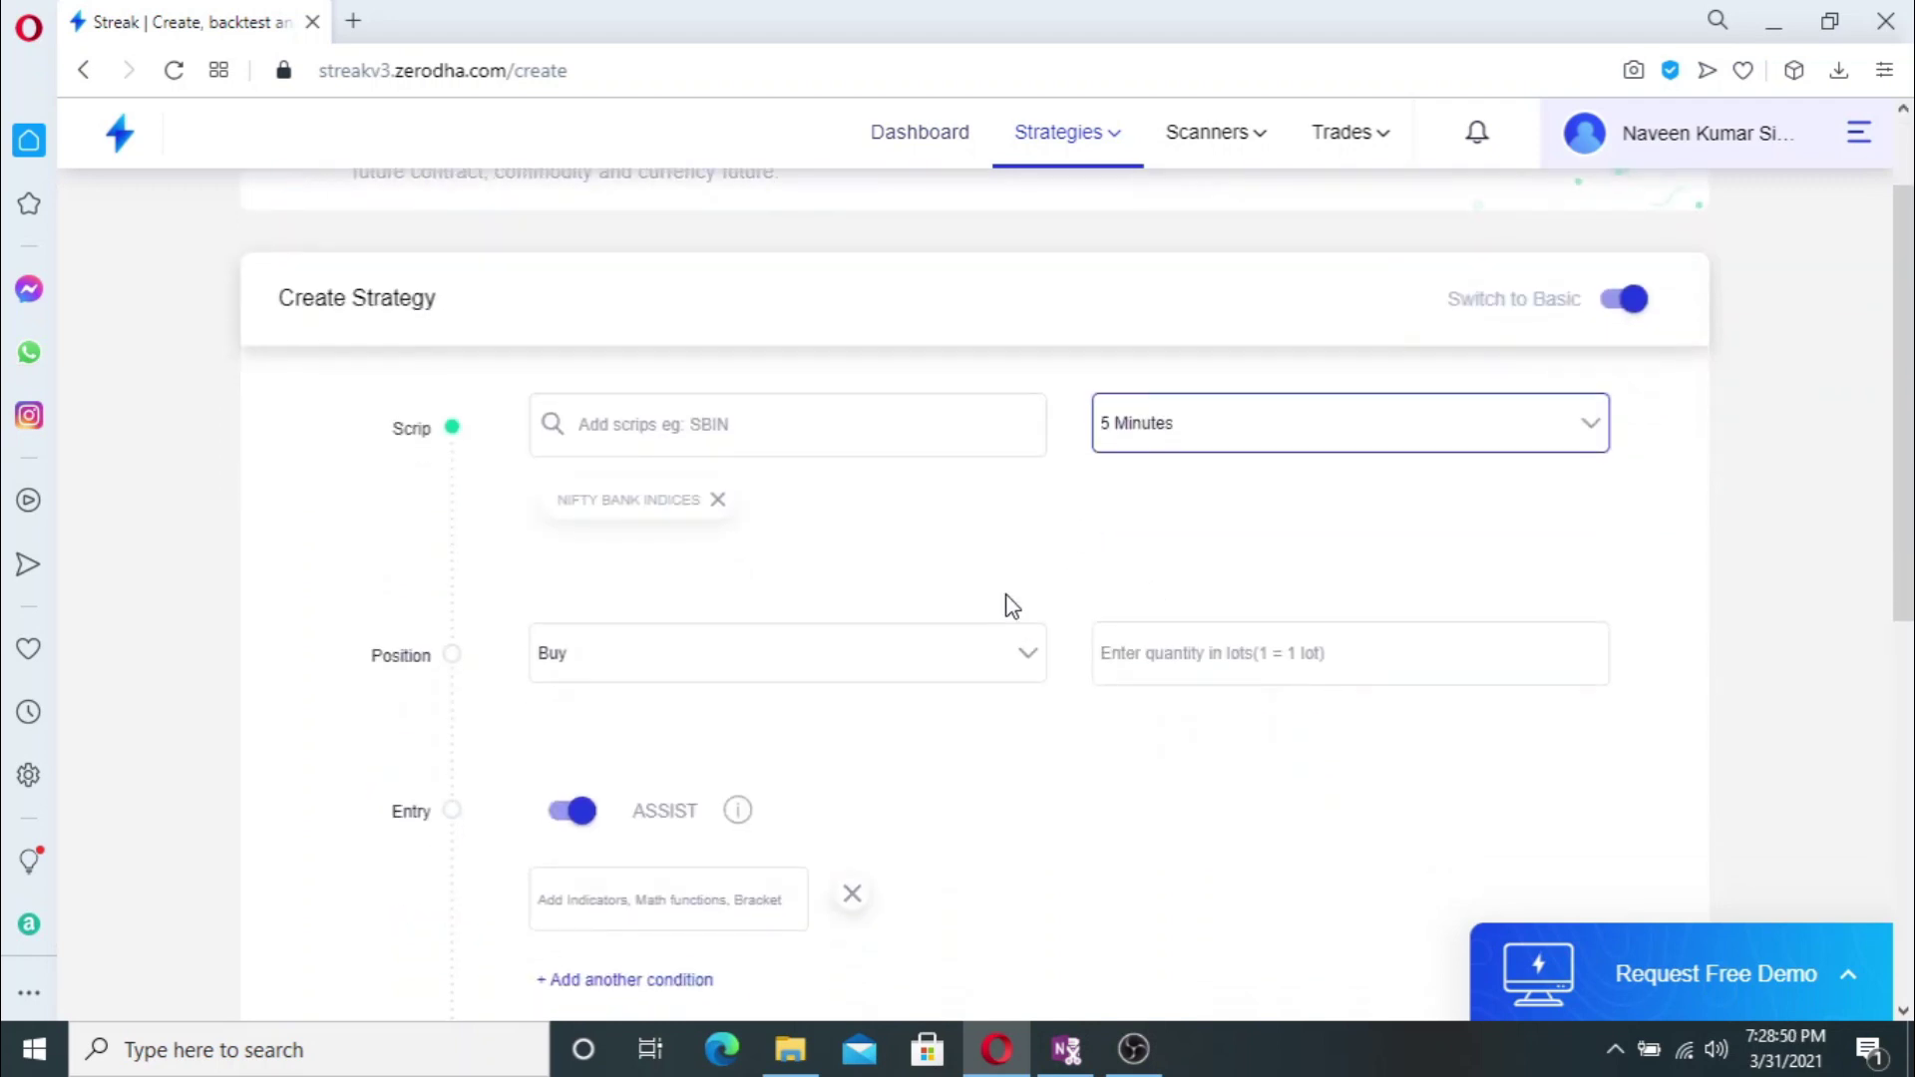
pyautogui.scroll(-1, 883, 510)
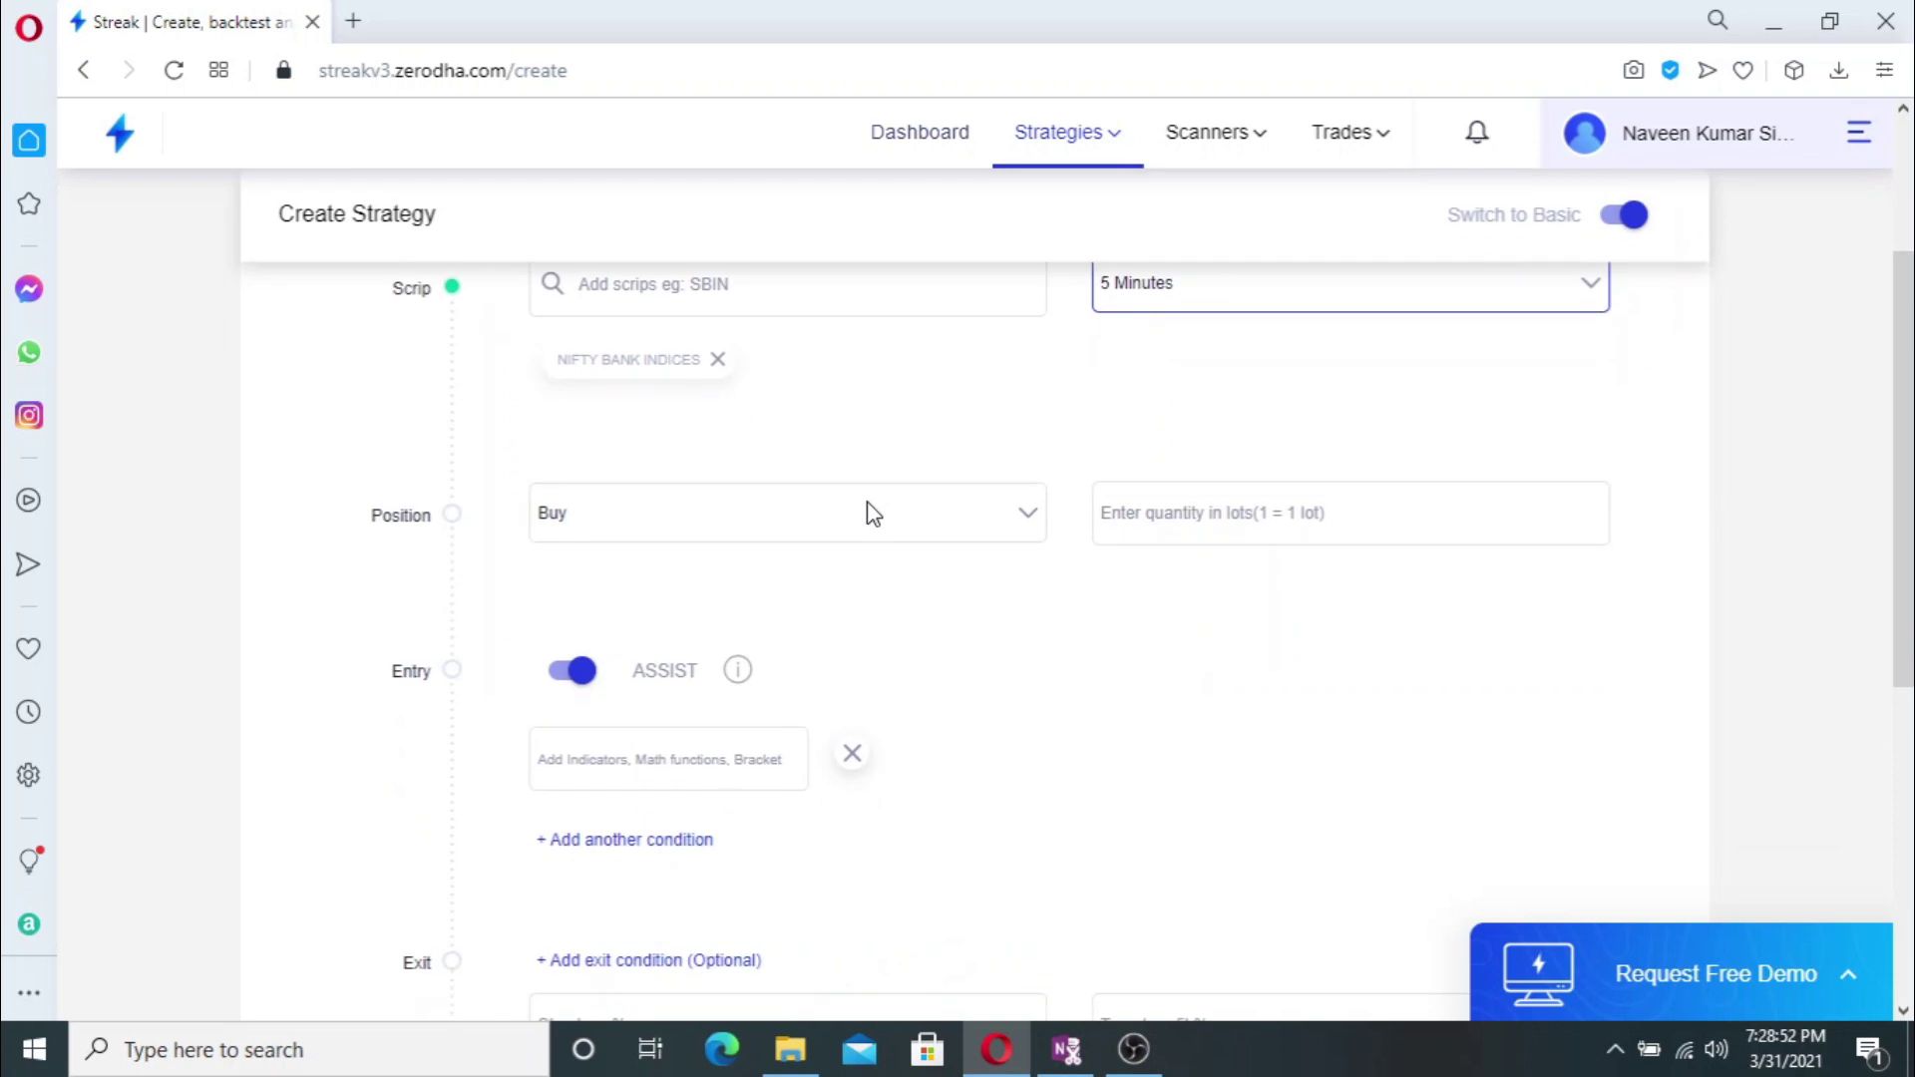
pyautogui.click(1224, 514)
pyautogui.write('1')
pyautogui.click(1069, 700)
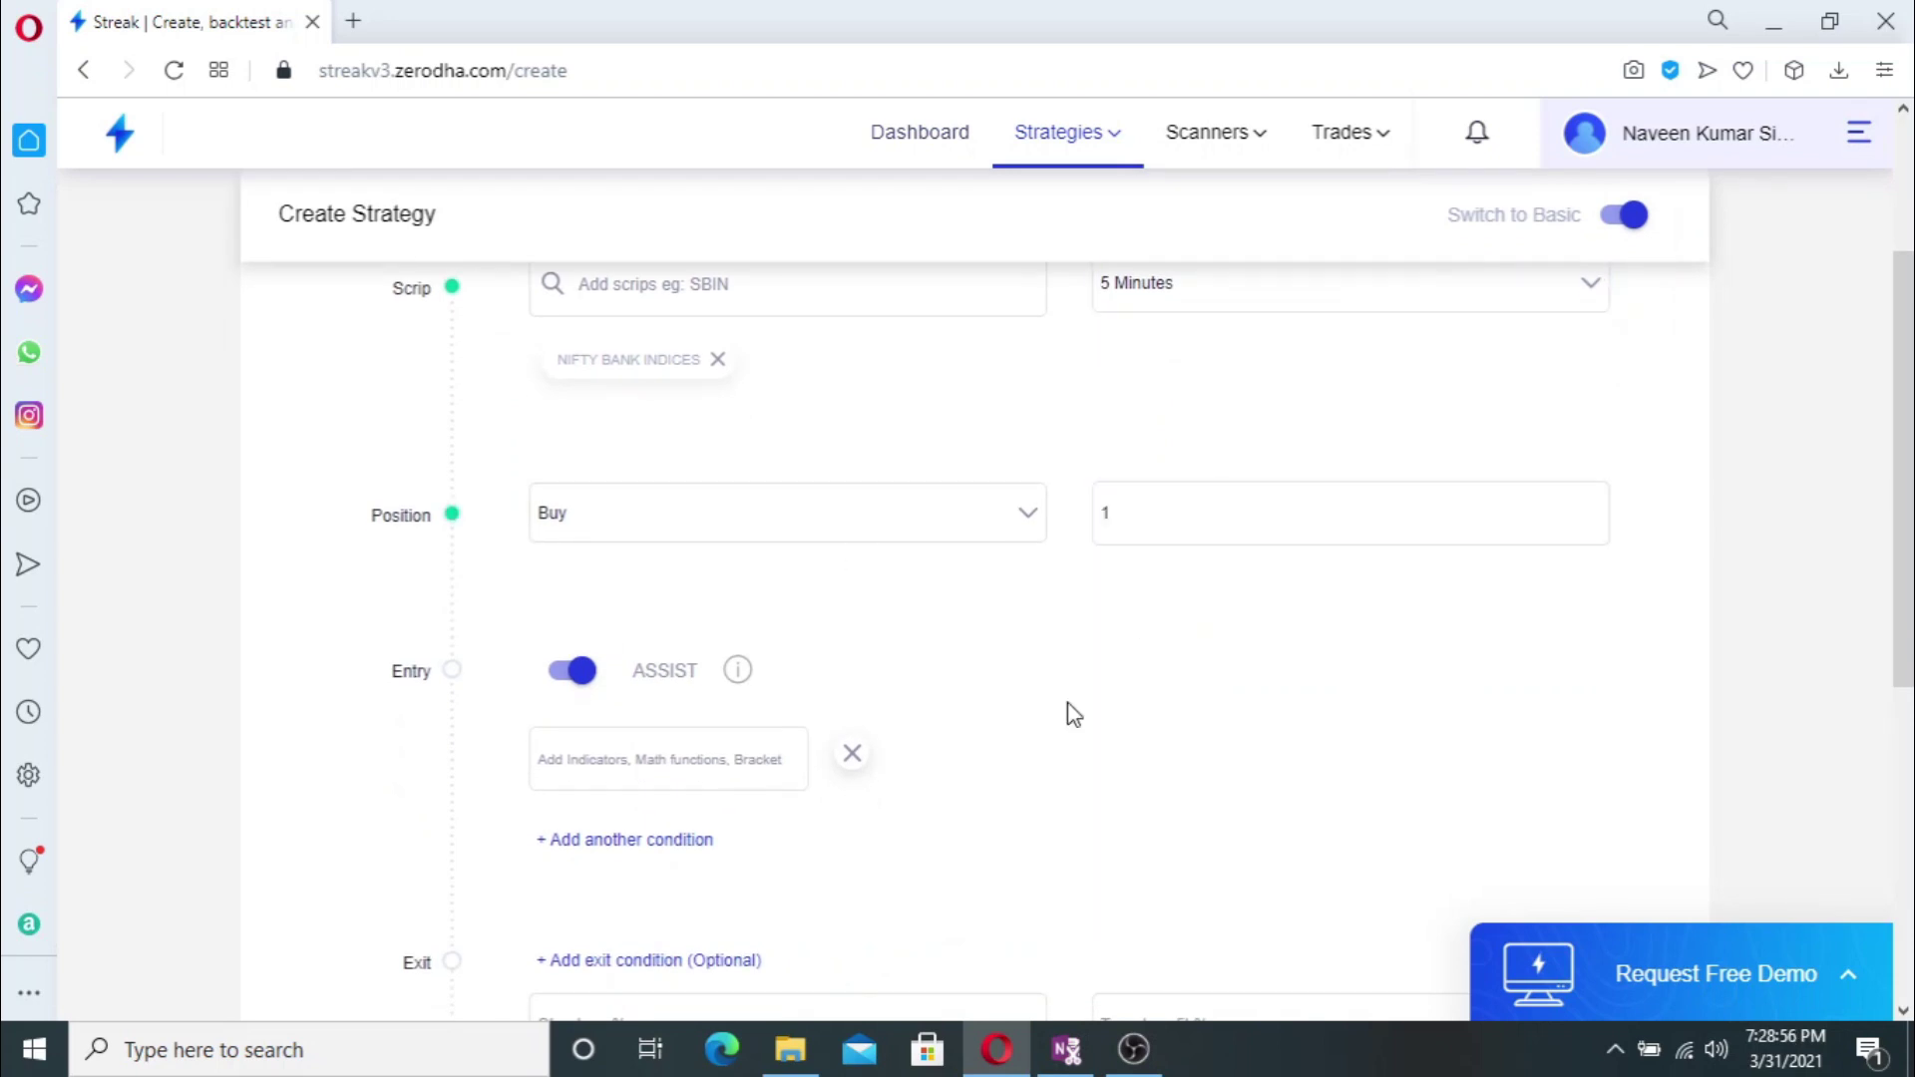
# - Try to add another condition to the Entry section of the strategy
pyautogui.scroll(-1, 1038, 659)
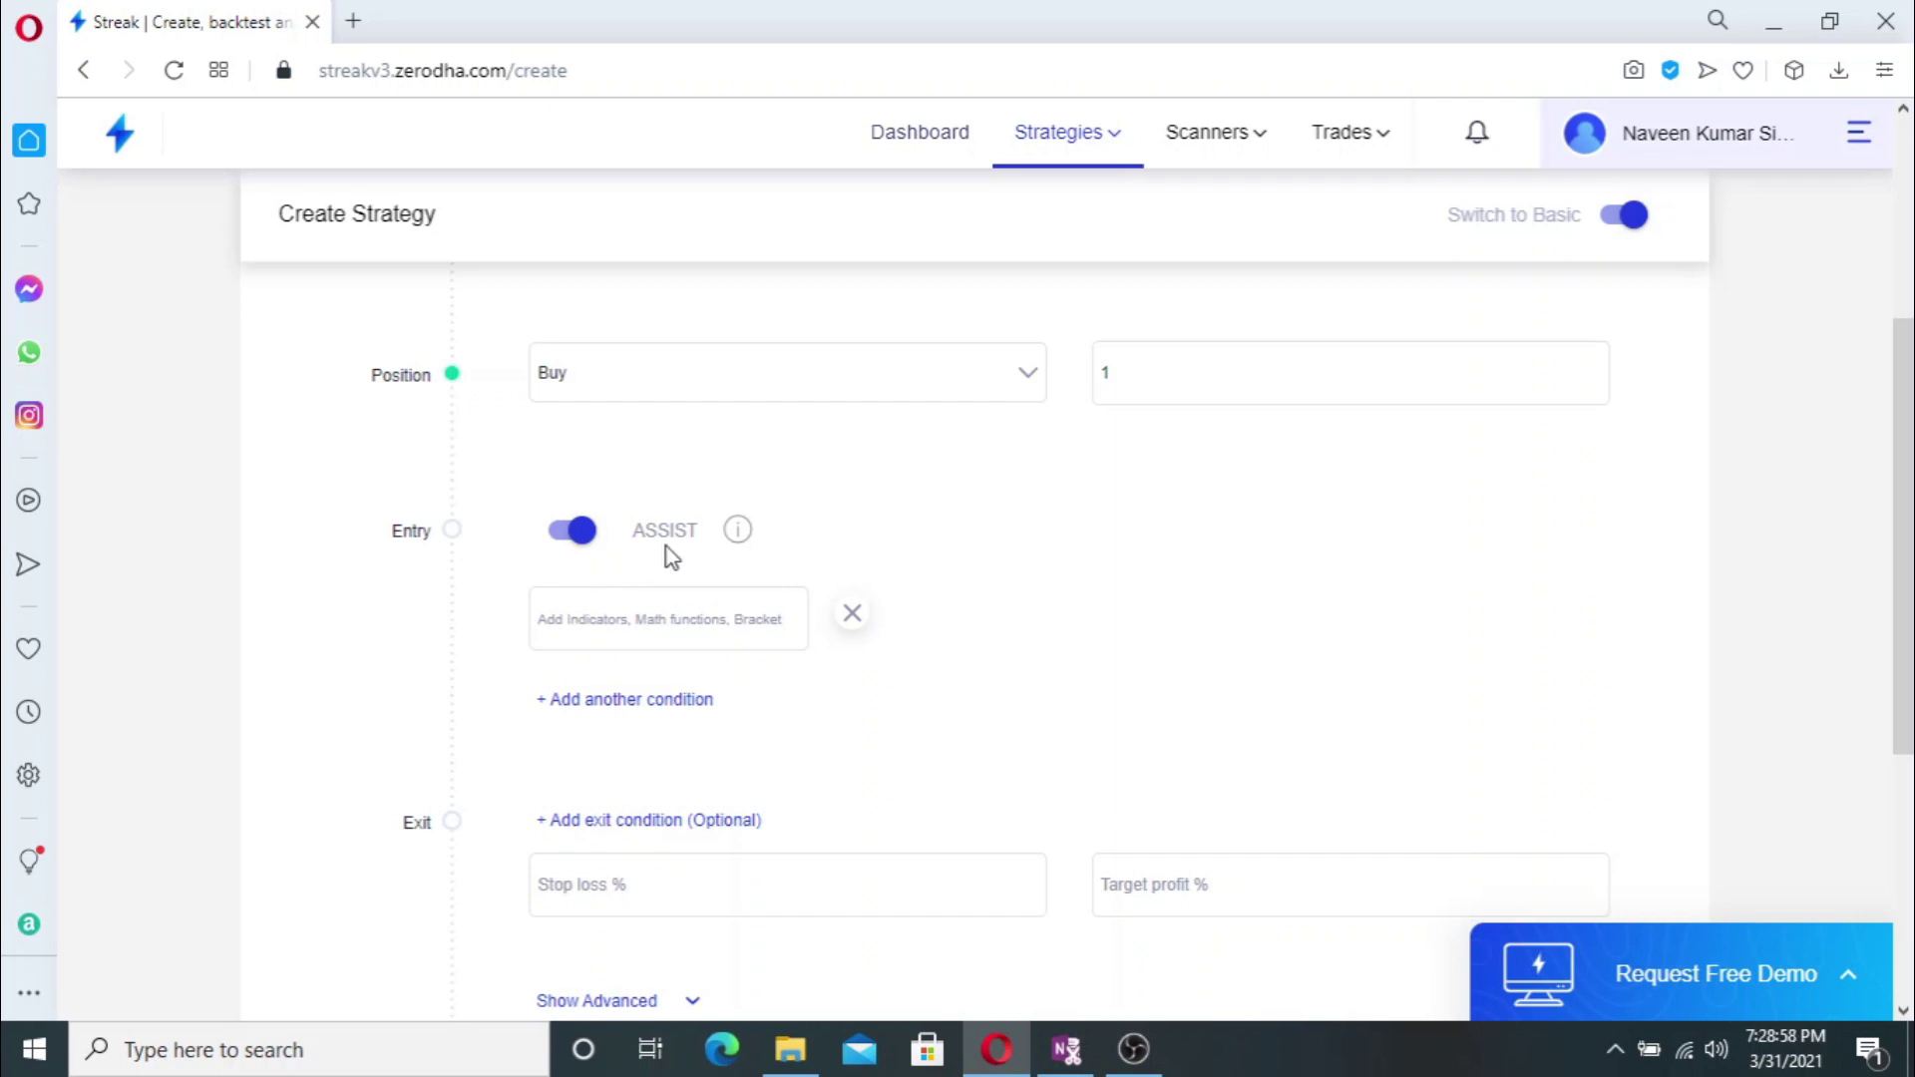
pyautogui.scroll(-1, 665, 588)
pyautogui.scroll(1, 671, 646)
pyautogui.scroll(-1, 972, 566)
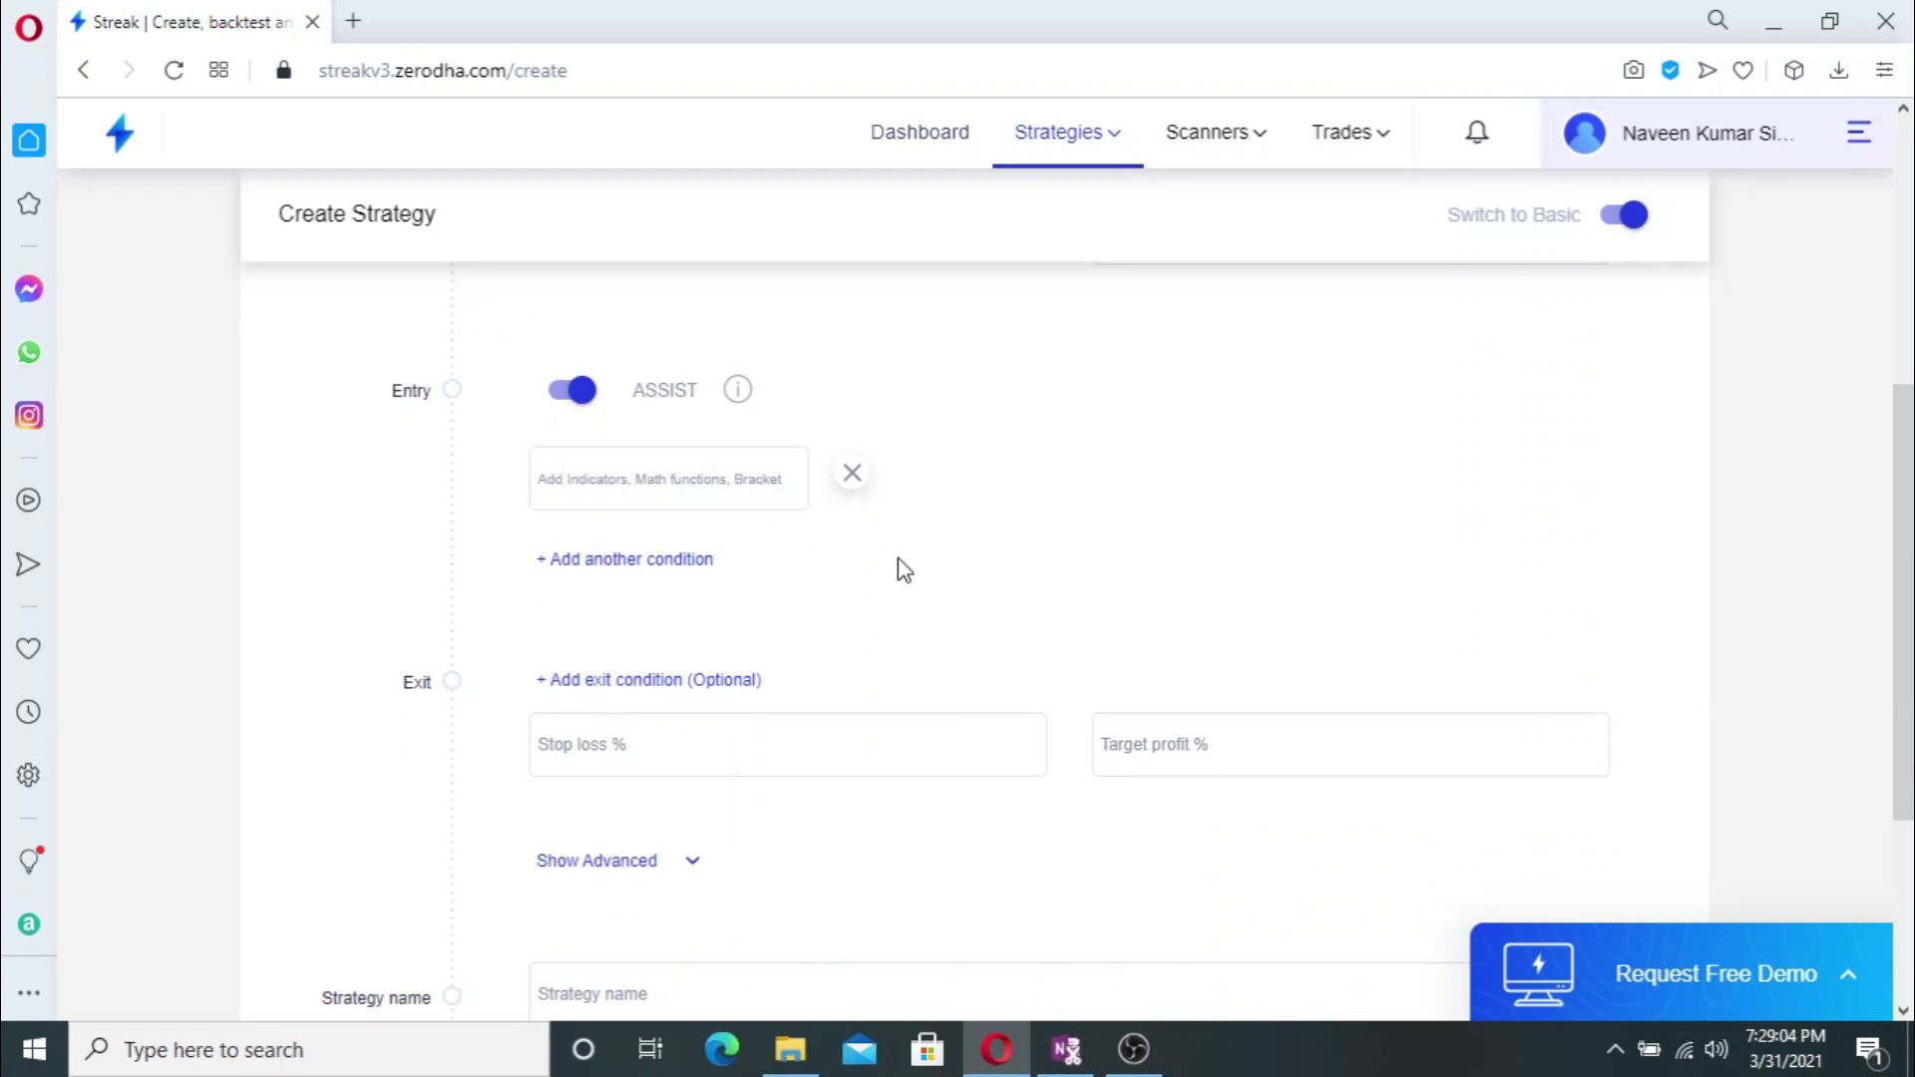
pyautogui.click(620, 562)
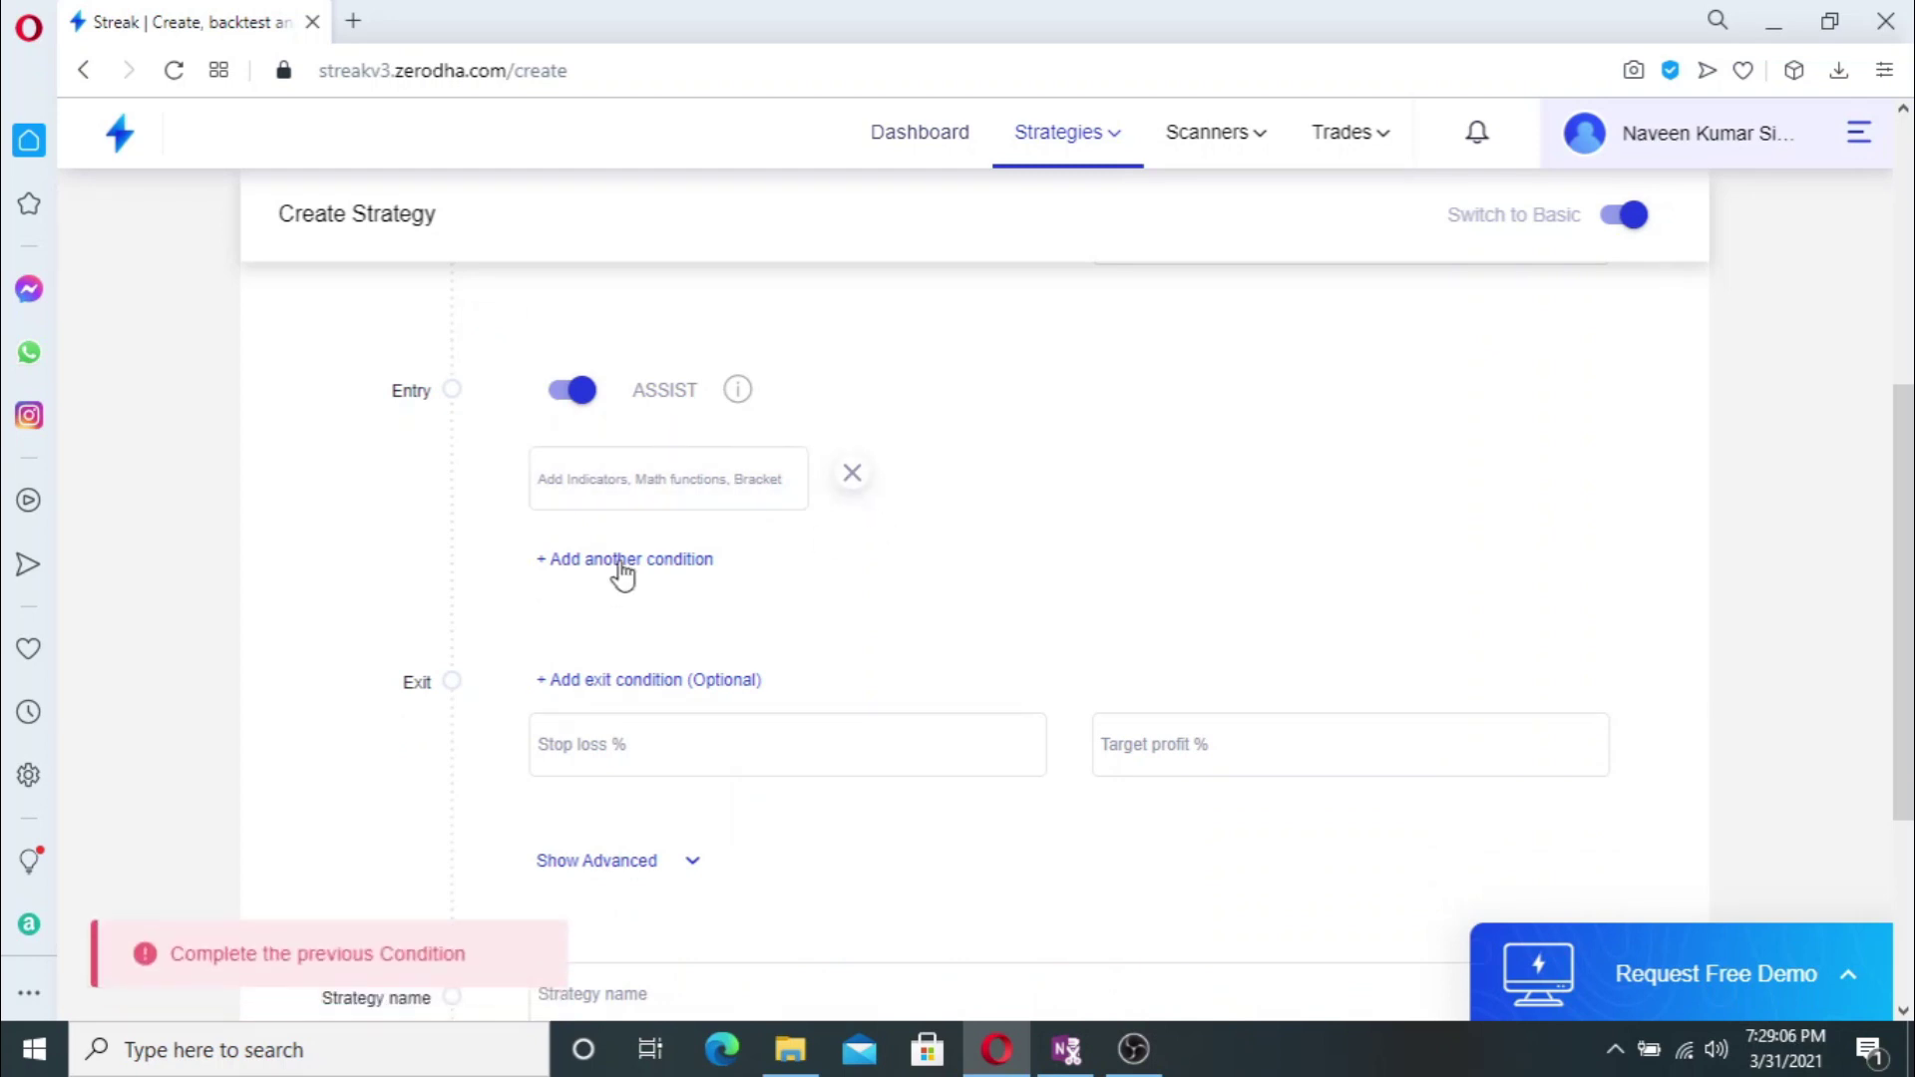
# - Search the indicators for EMA and build the entry condition with the Exponential moving average
pyautogui.click(644, 483)
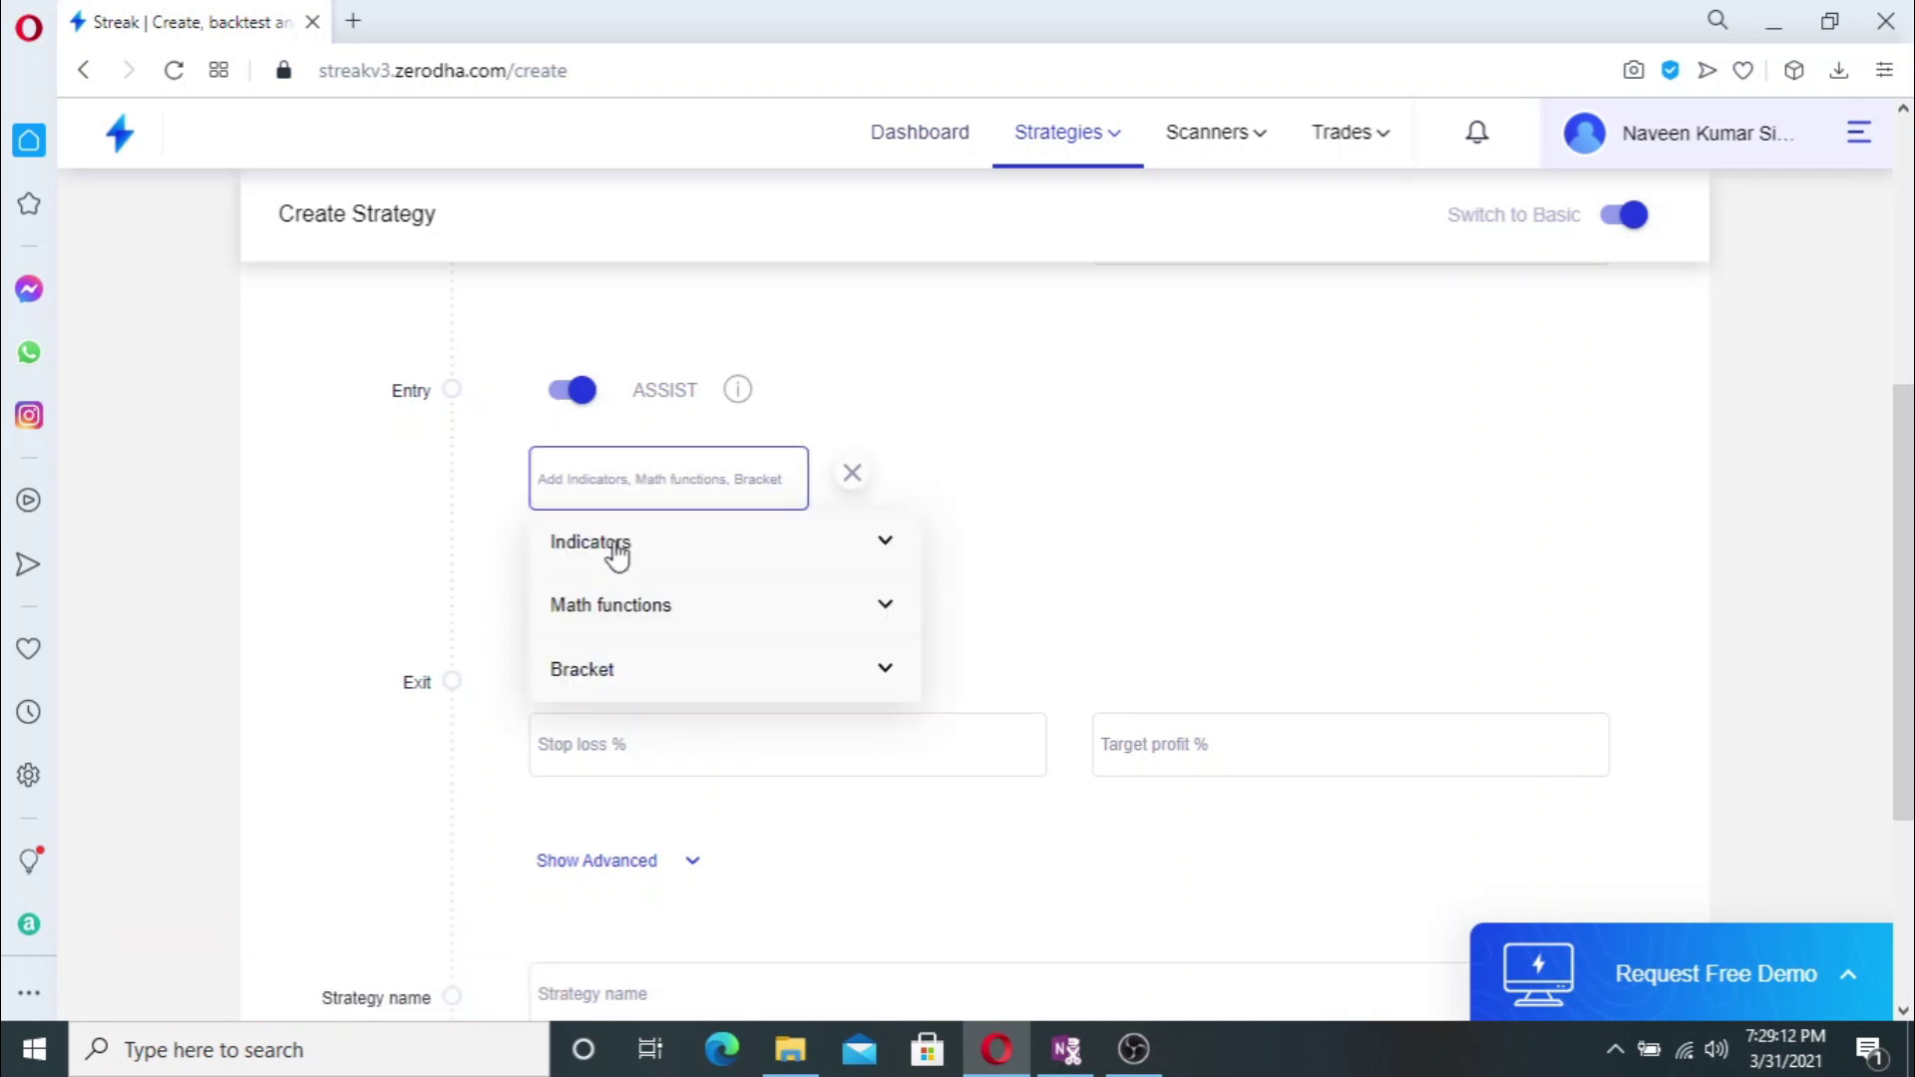
pyautogui.click(618, 548)
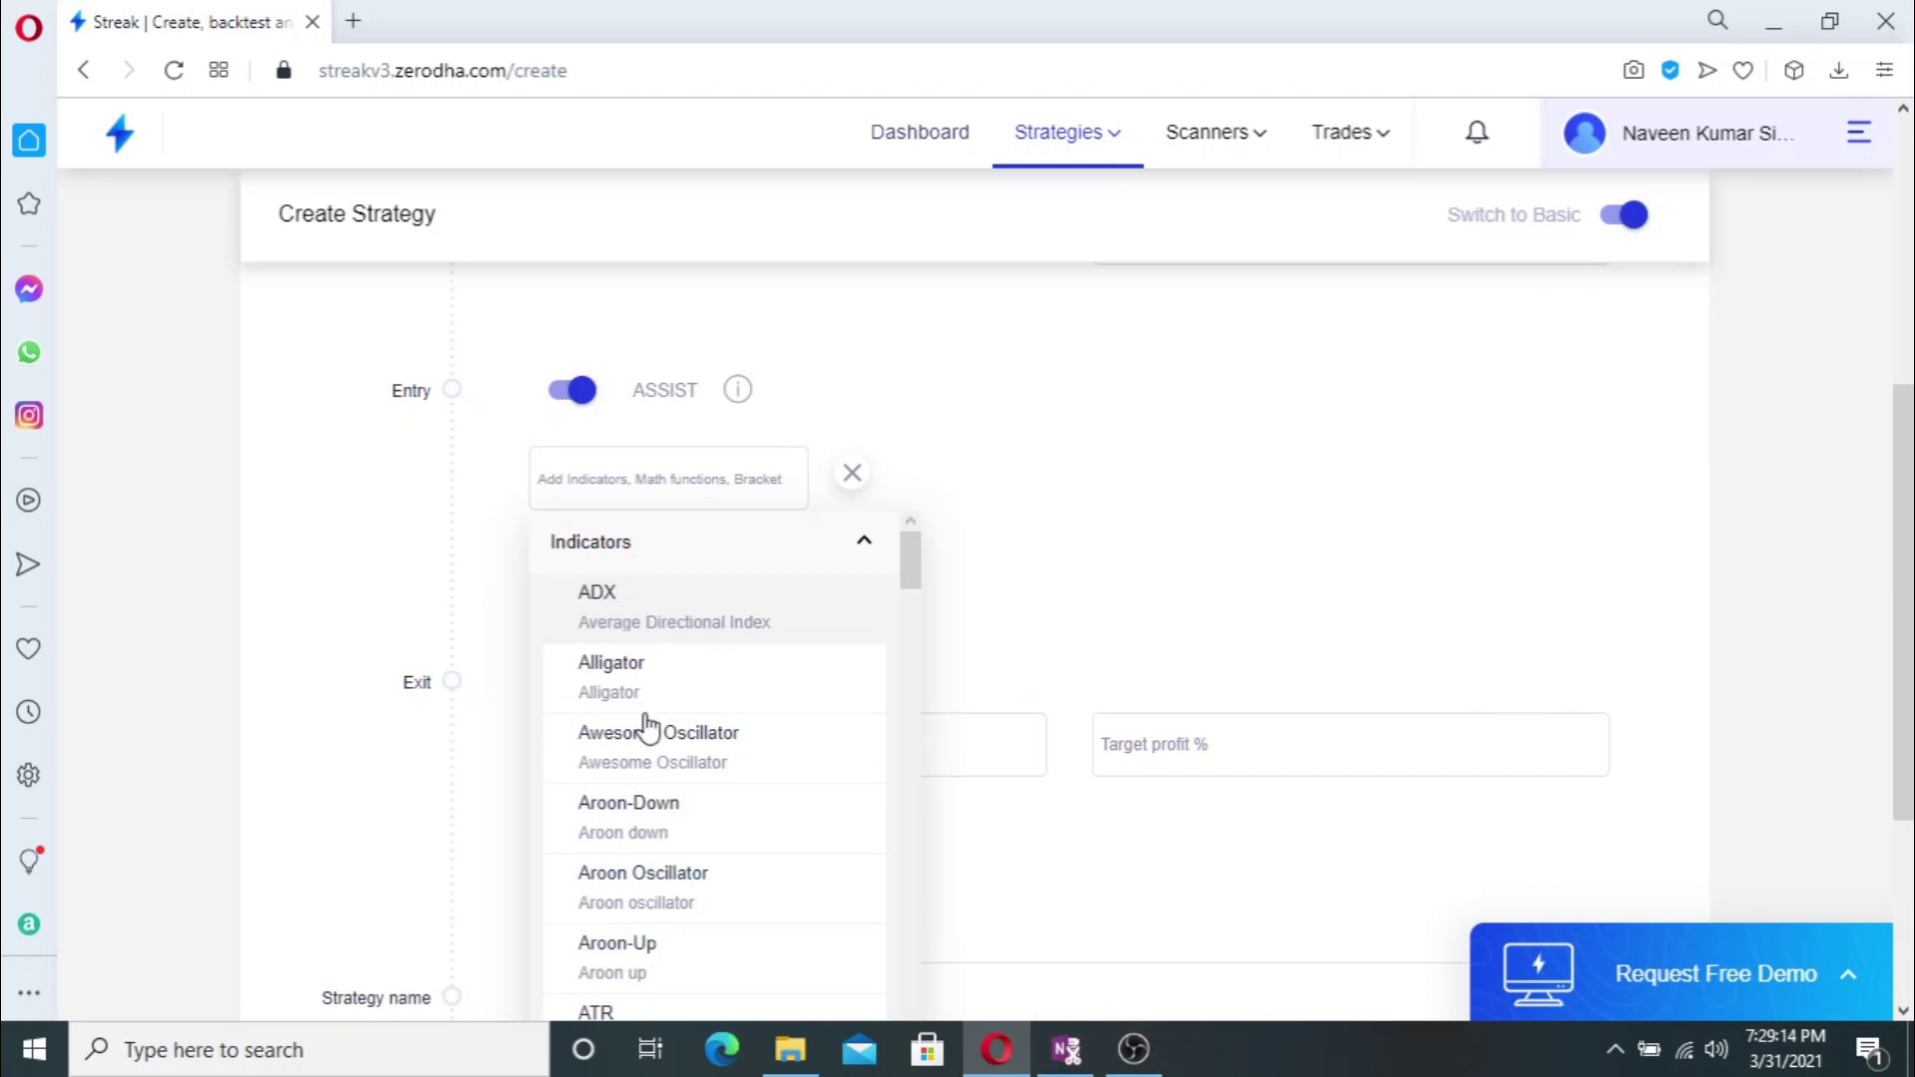
pyautogui.scroll(-1, 649, 729)
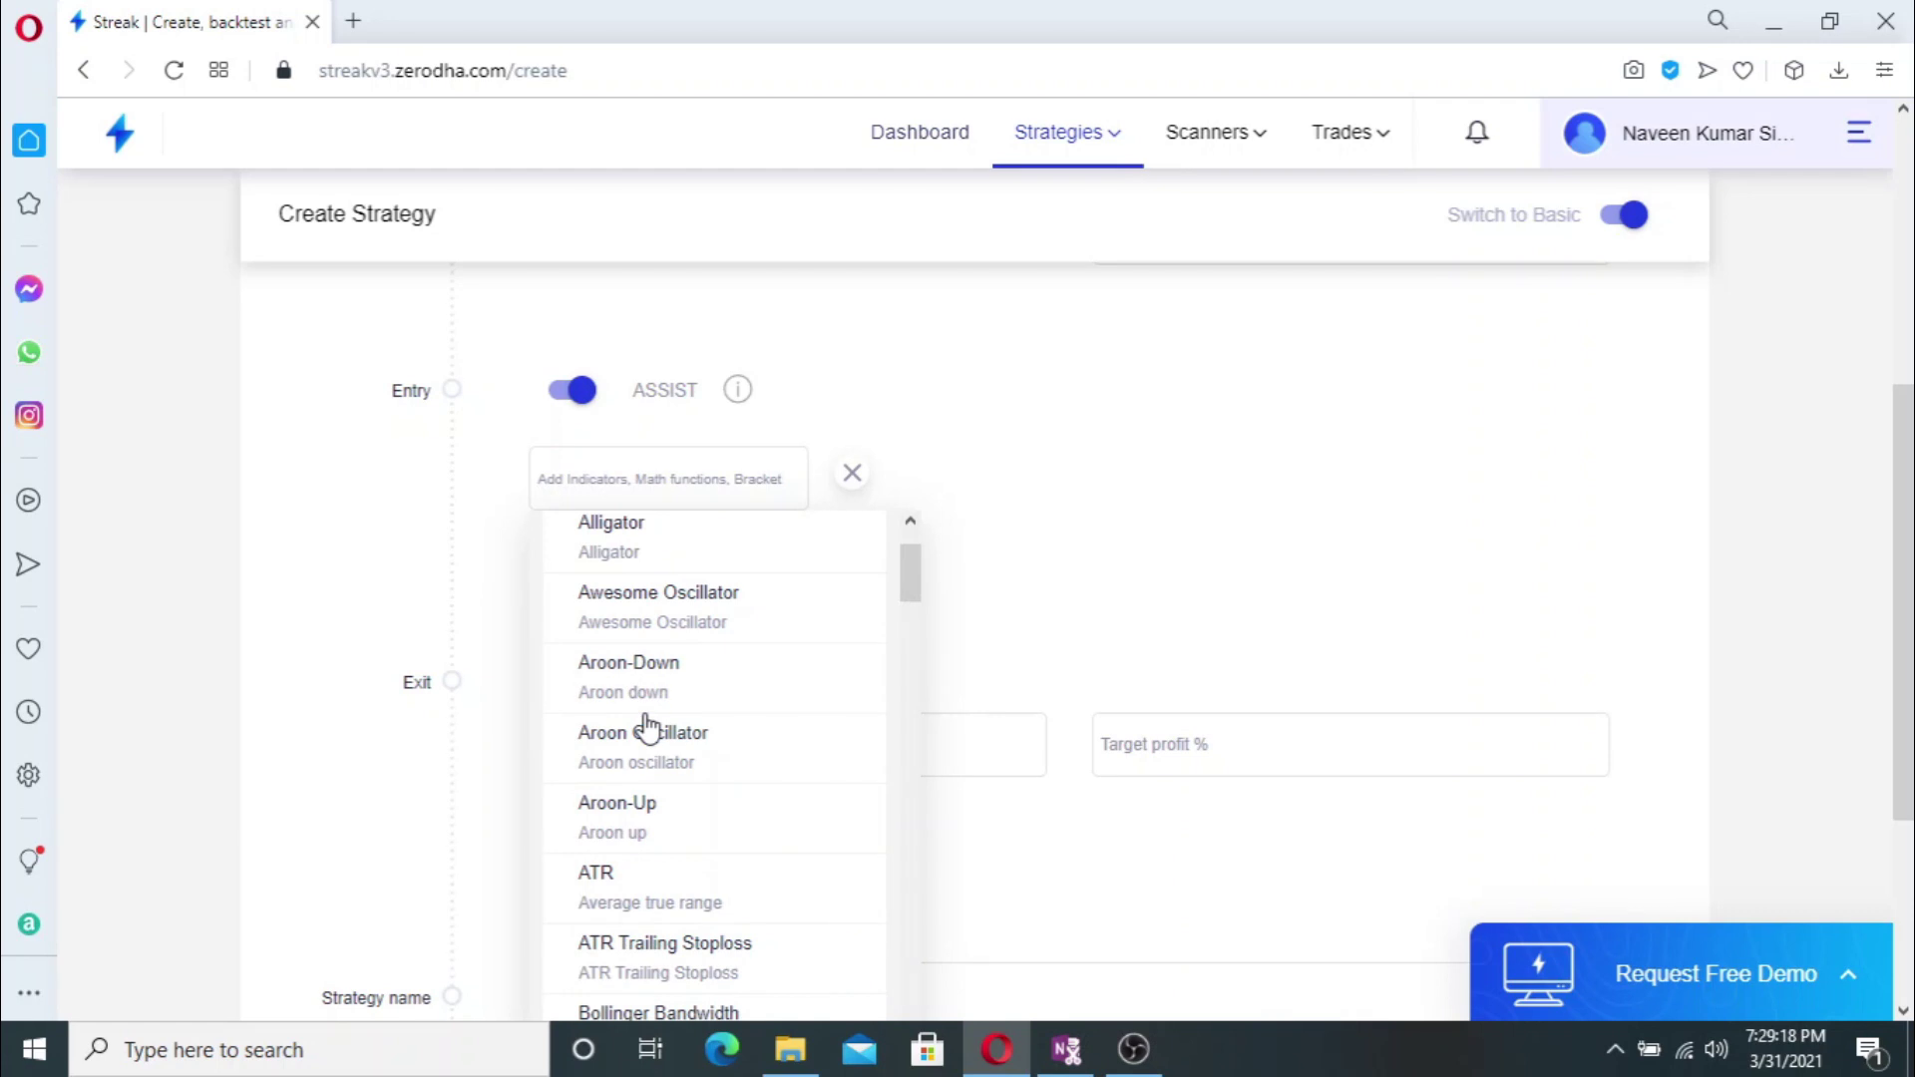
pyautogui.scroll(-5, 648, 729)
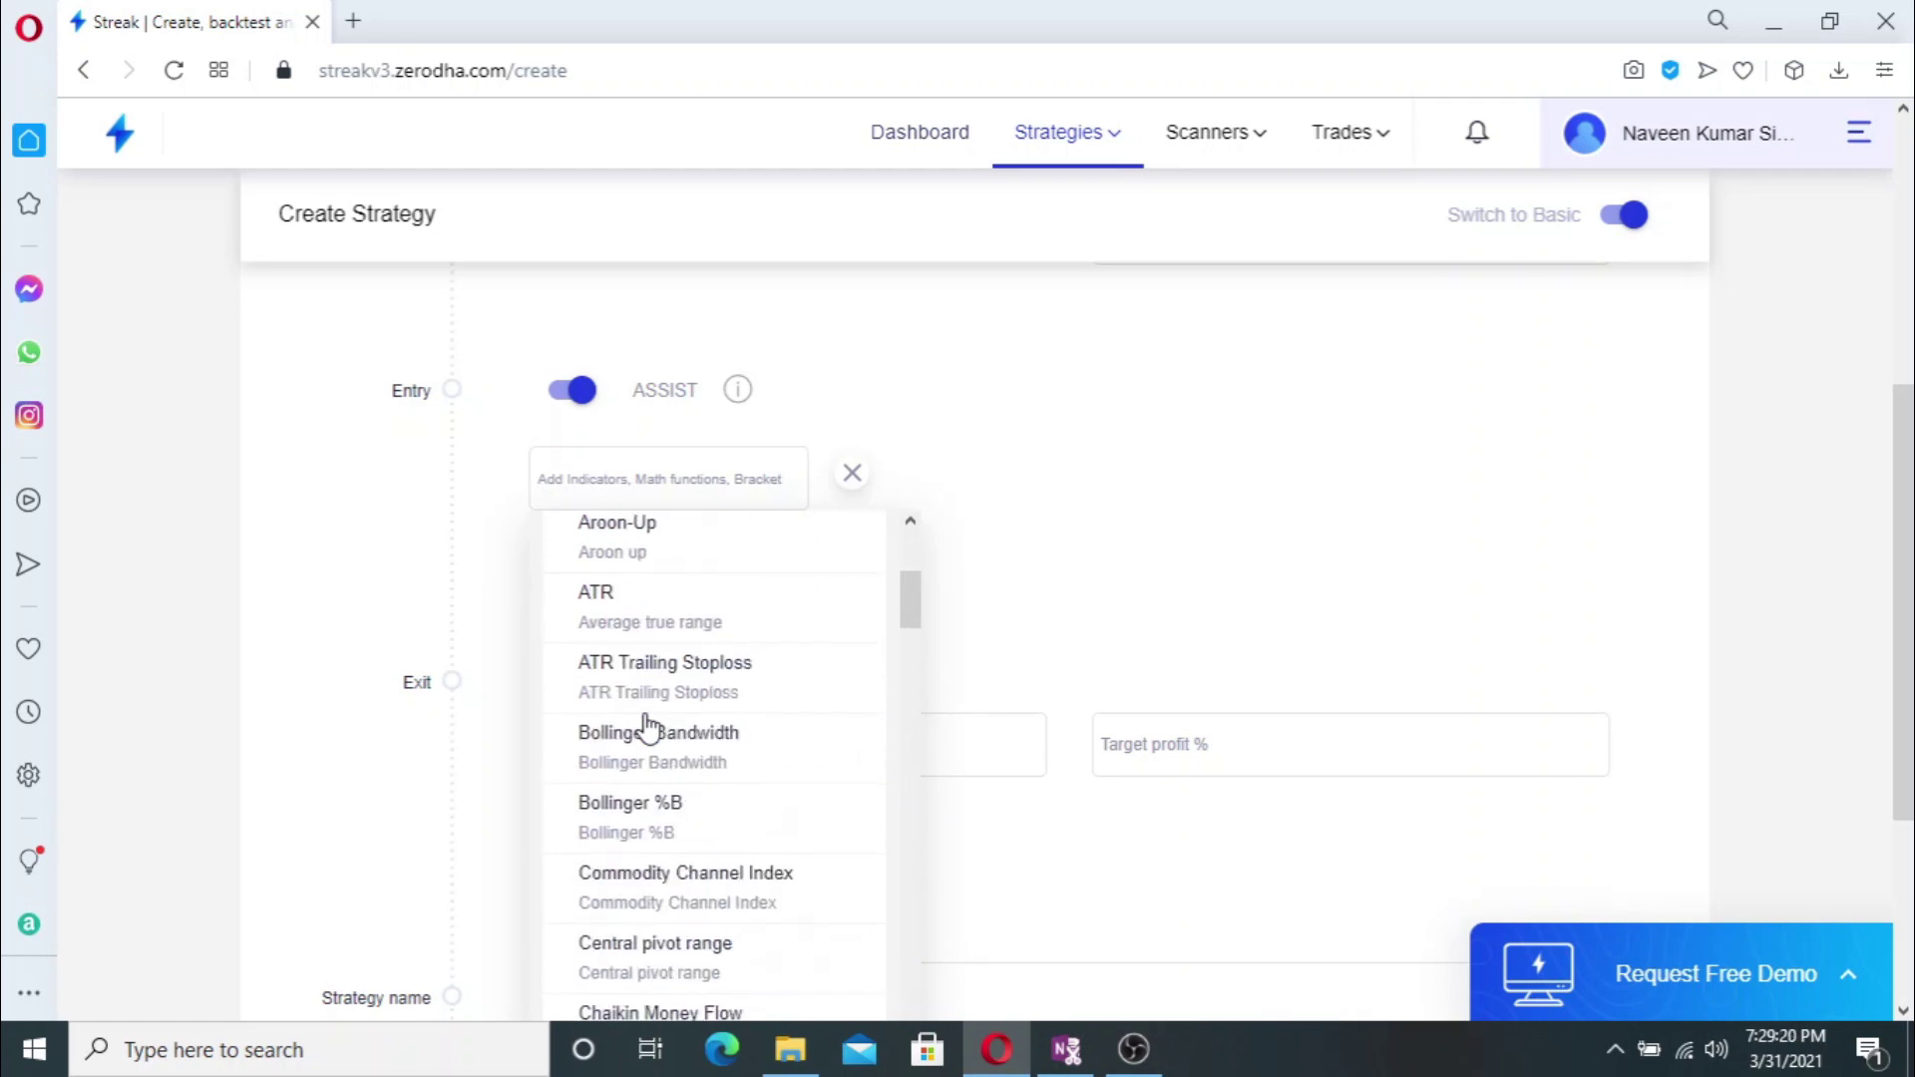
pyautogui.click(661, 476)
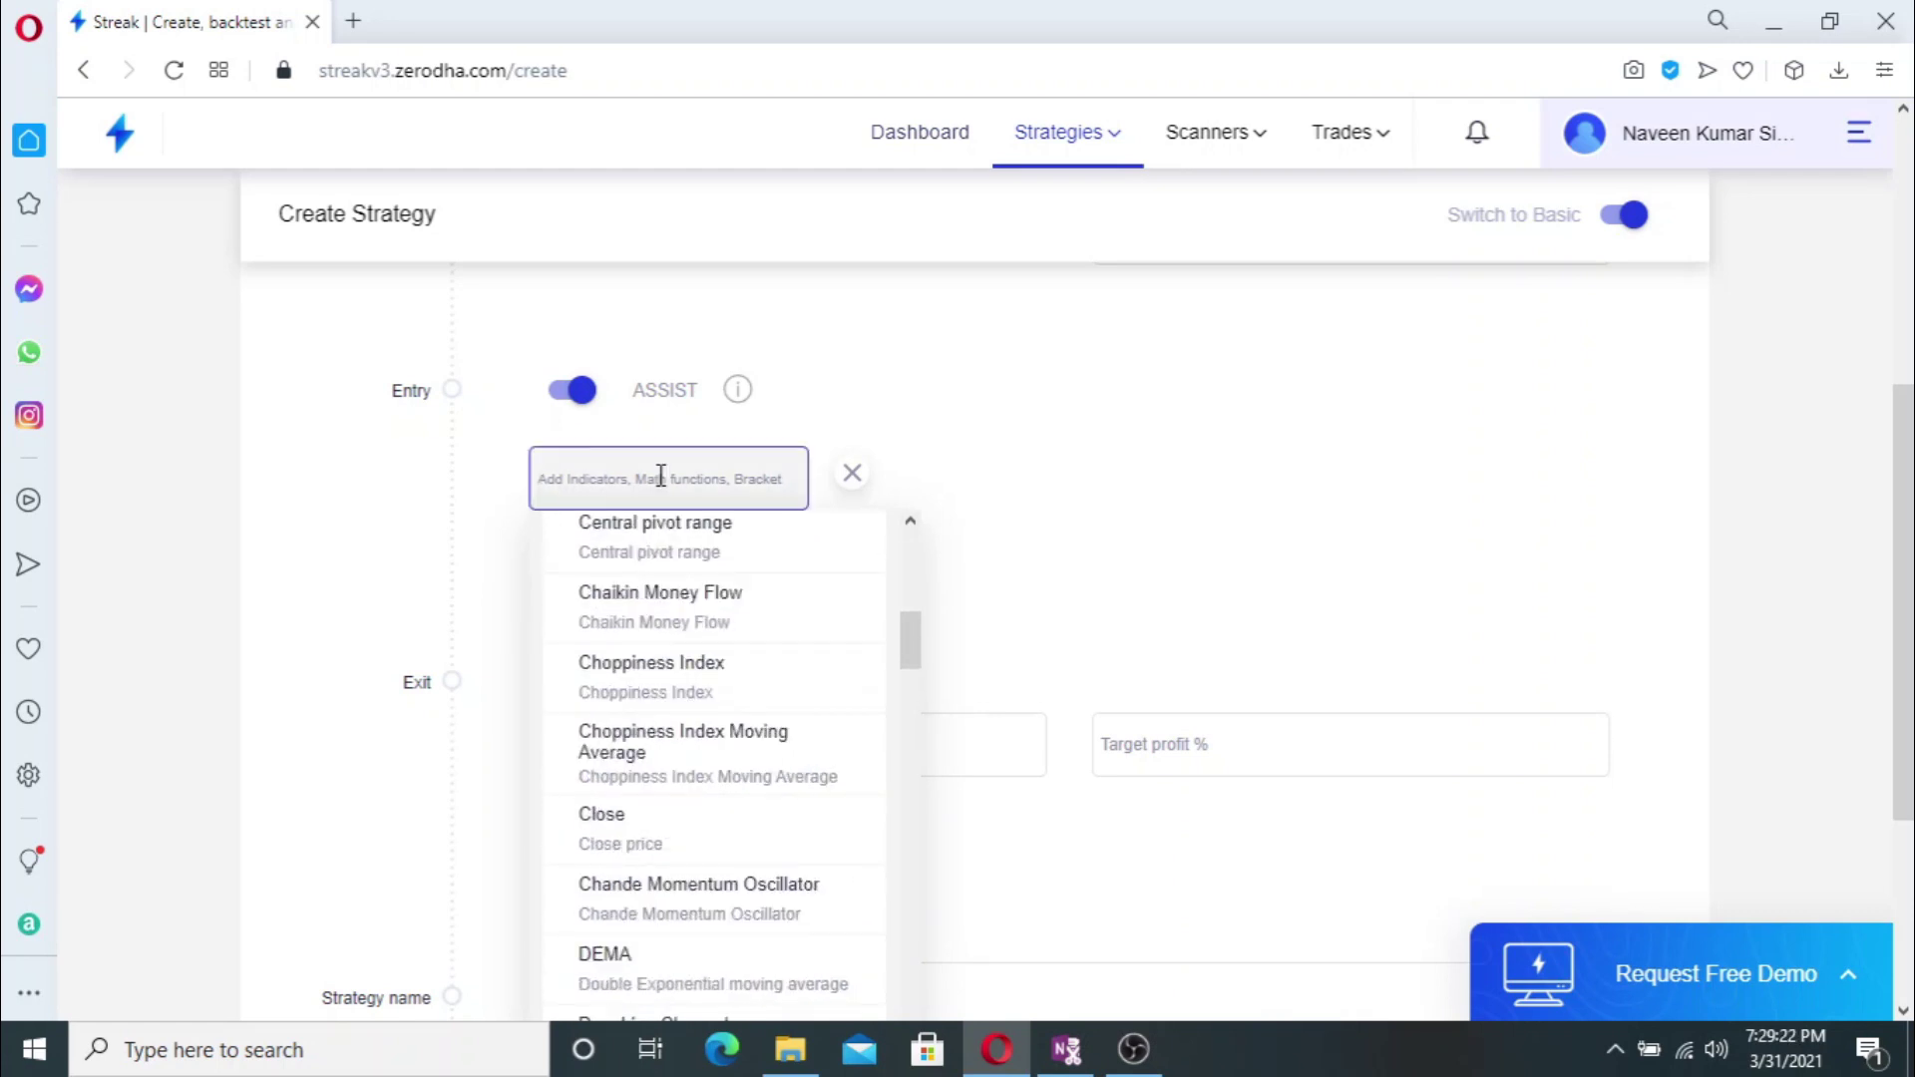
pyautogui.write('E')
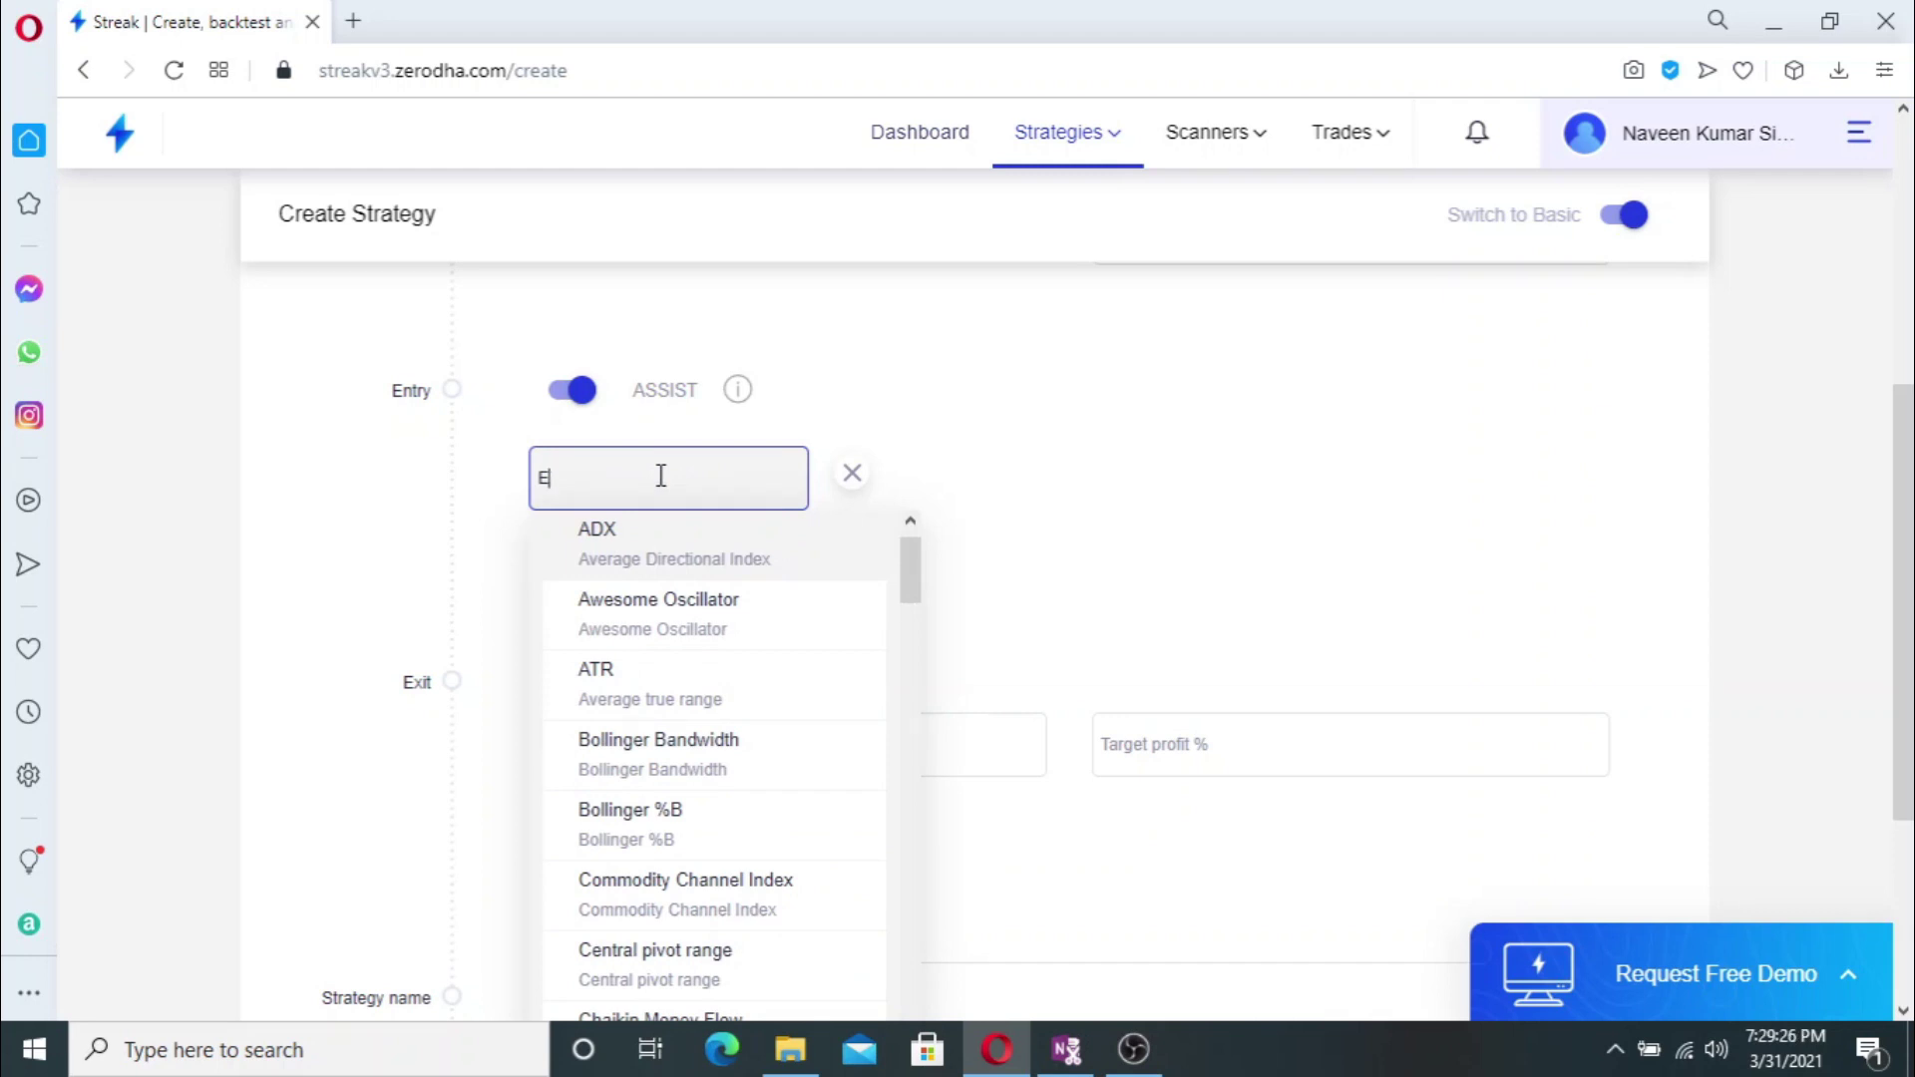
pyautogui.write('MA')
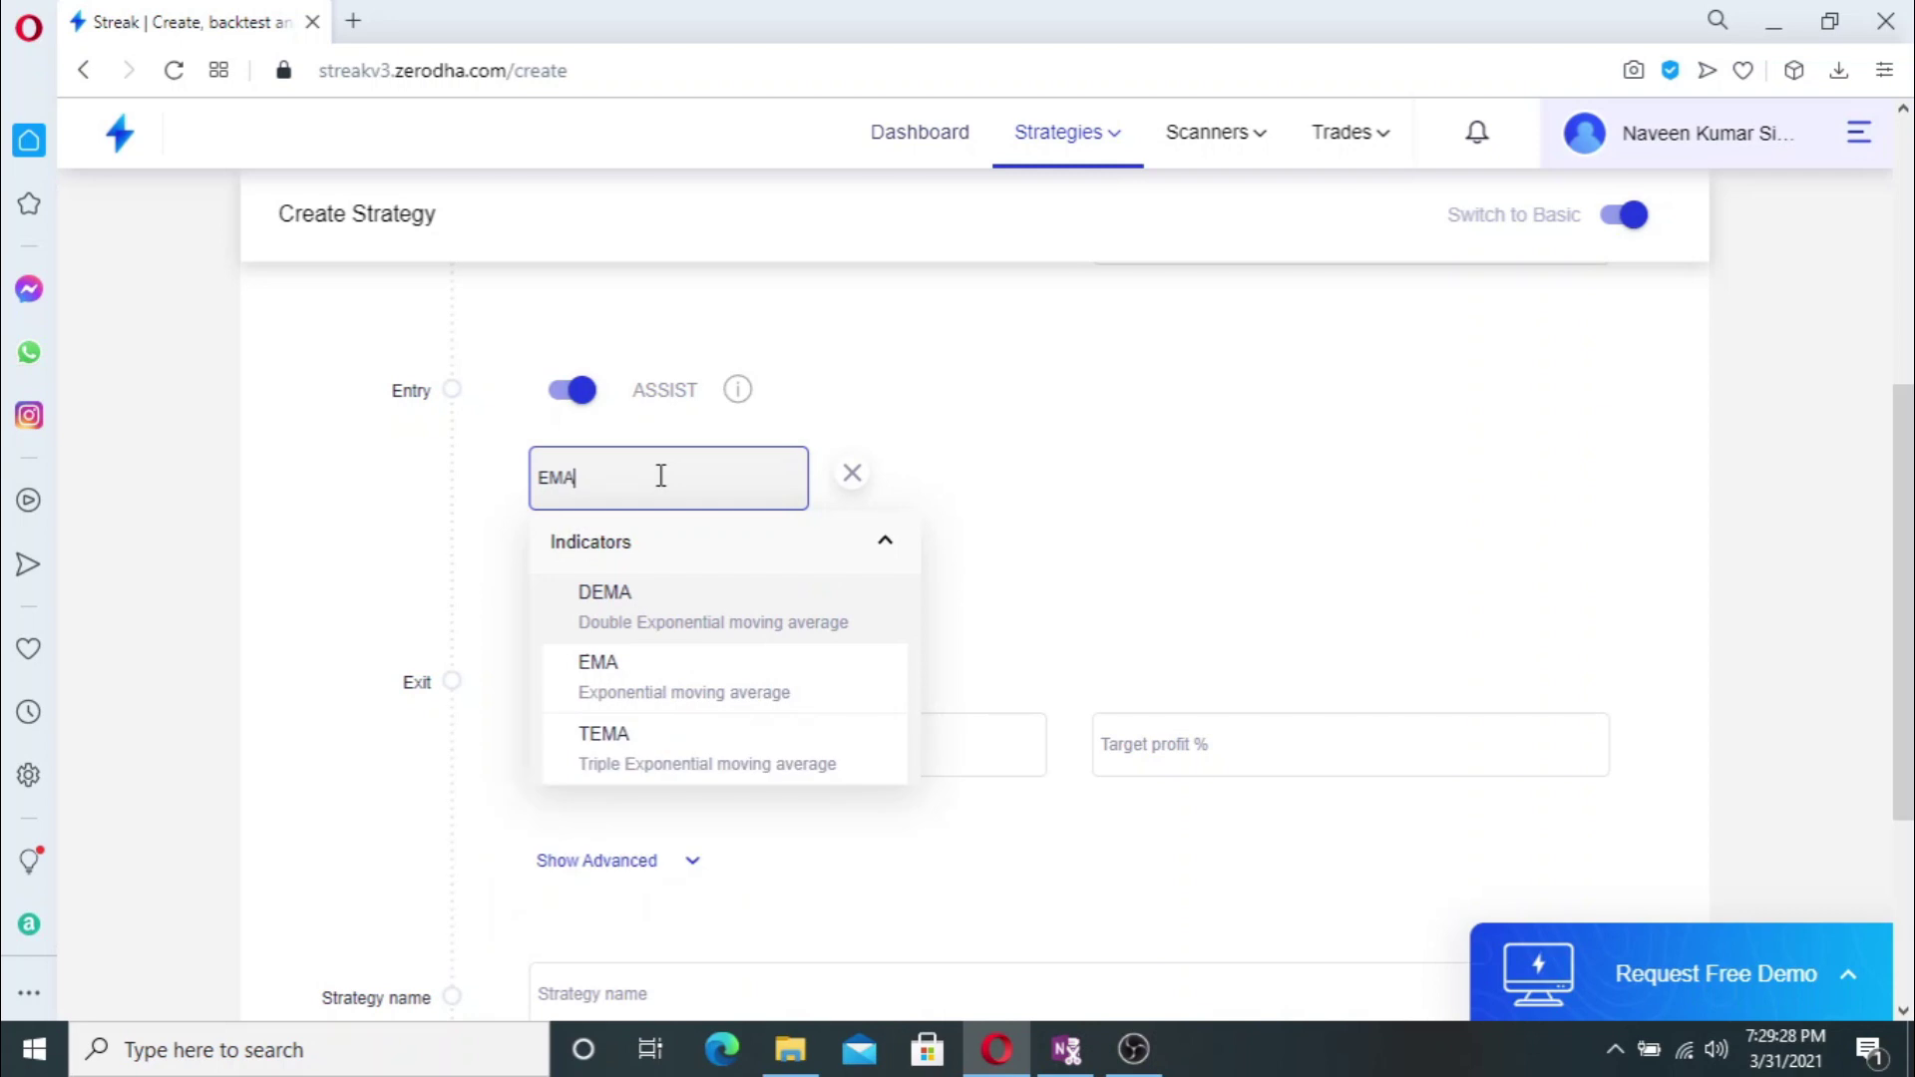
pyautogui.click(599, 671)
# - Check the parameters of the entry condition's first EMA and its higher than comparator
pyautogui.moveTo(641, 509)
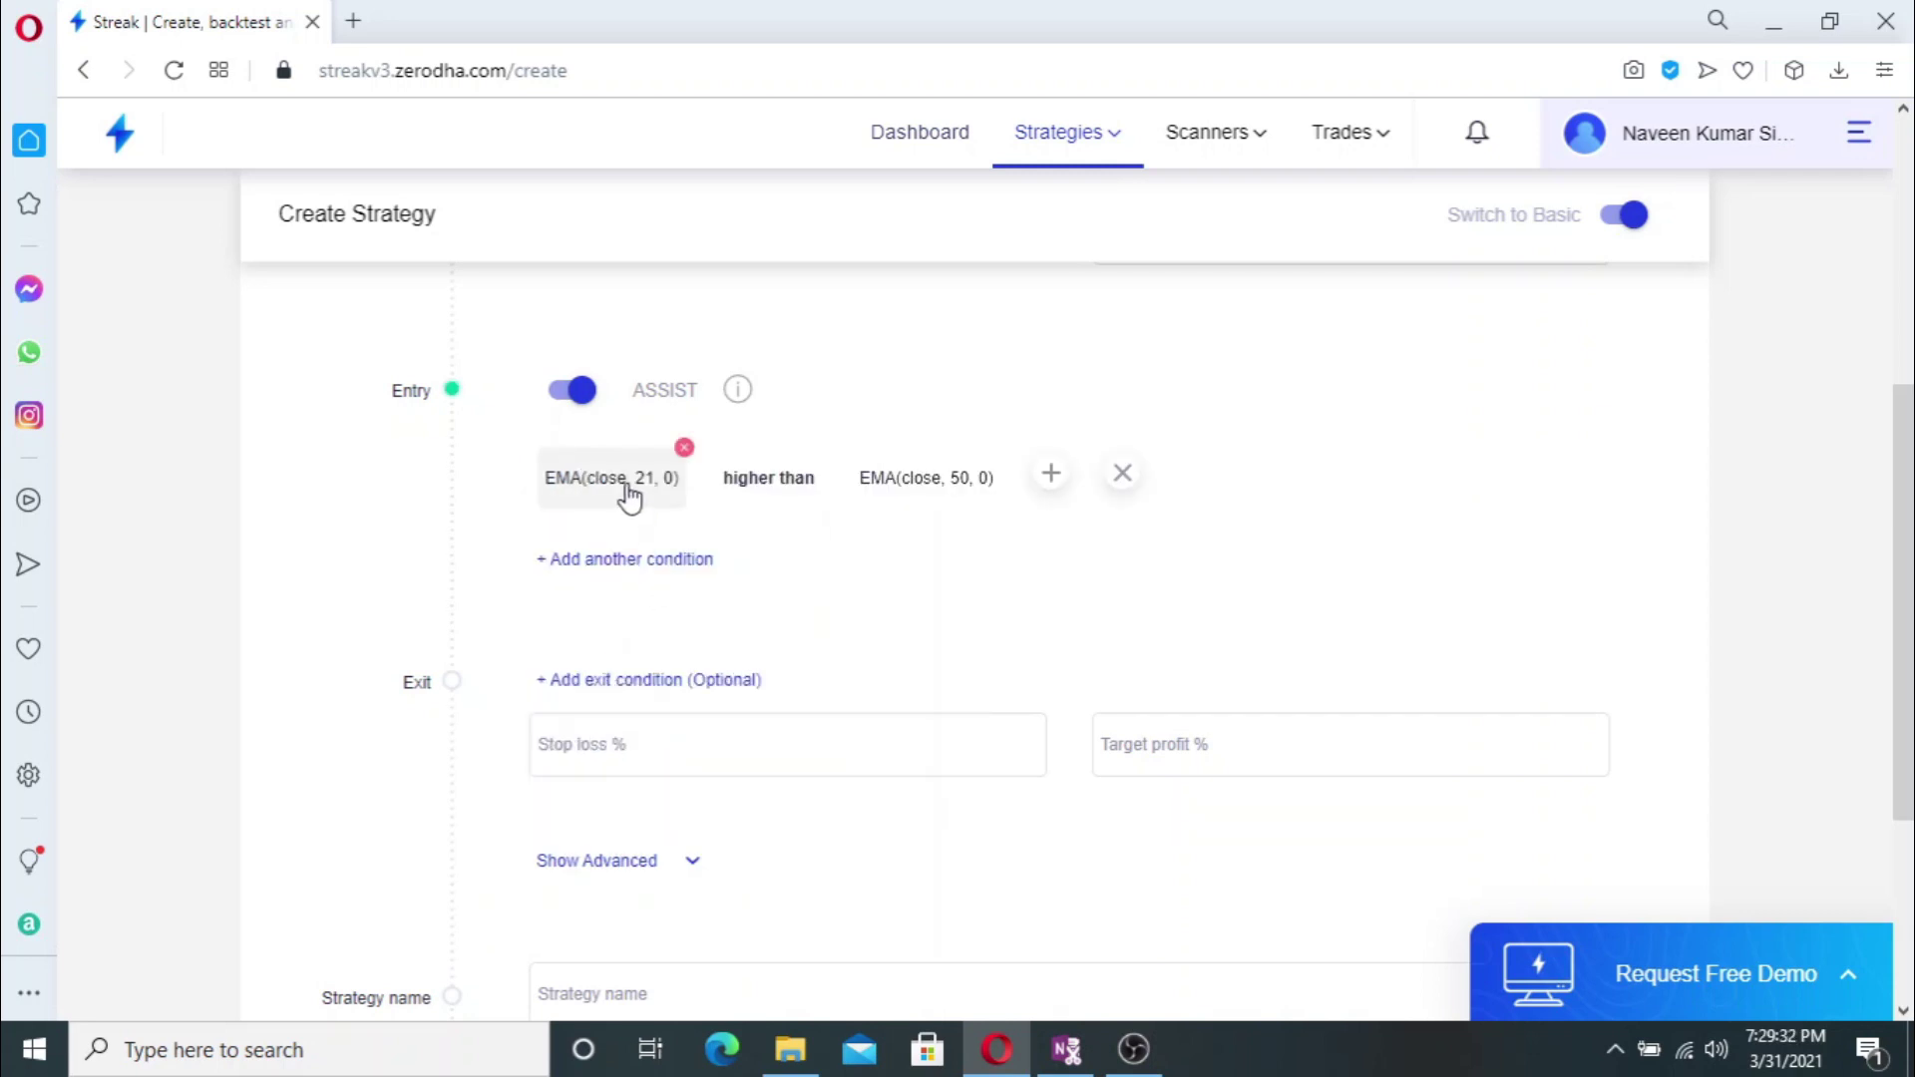
pyautogui.click(590, 488)
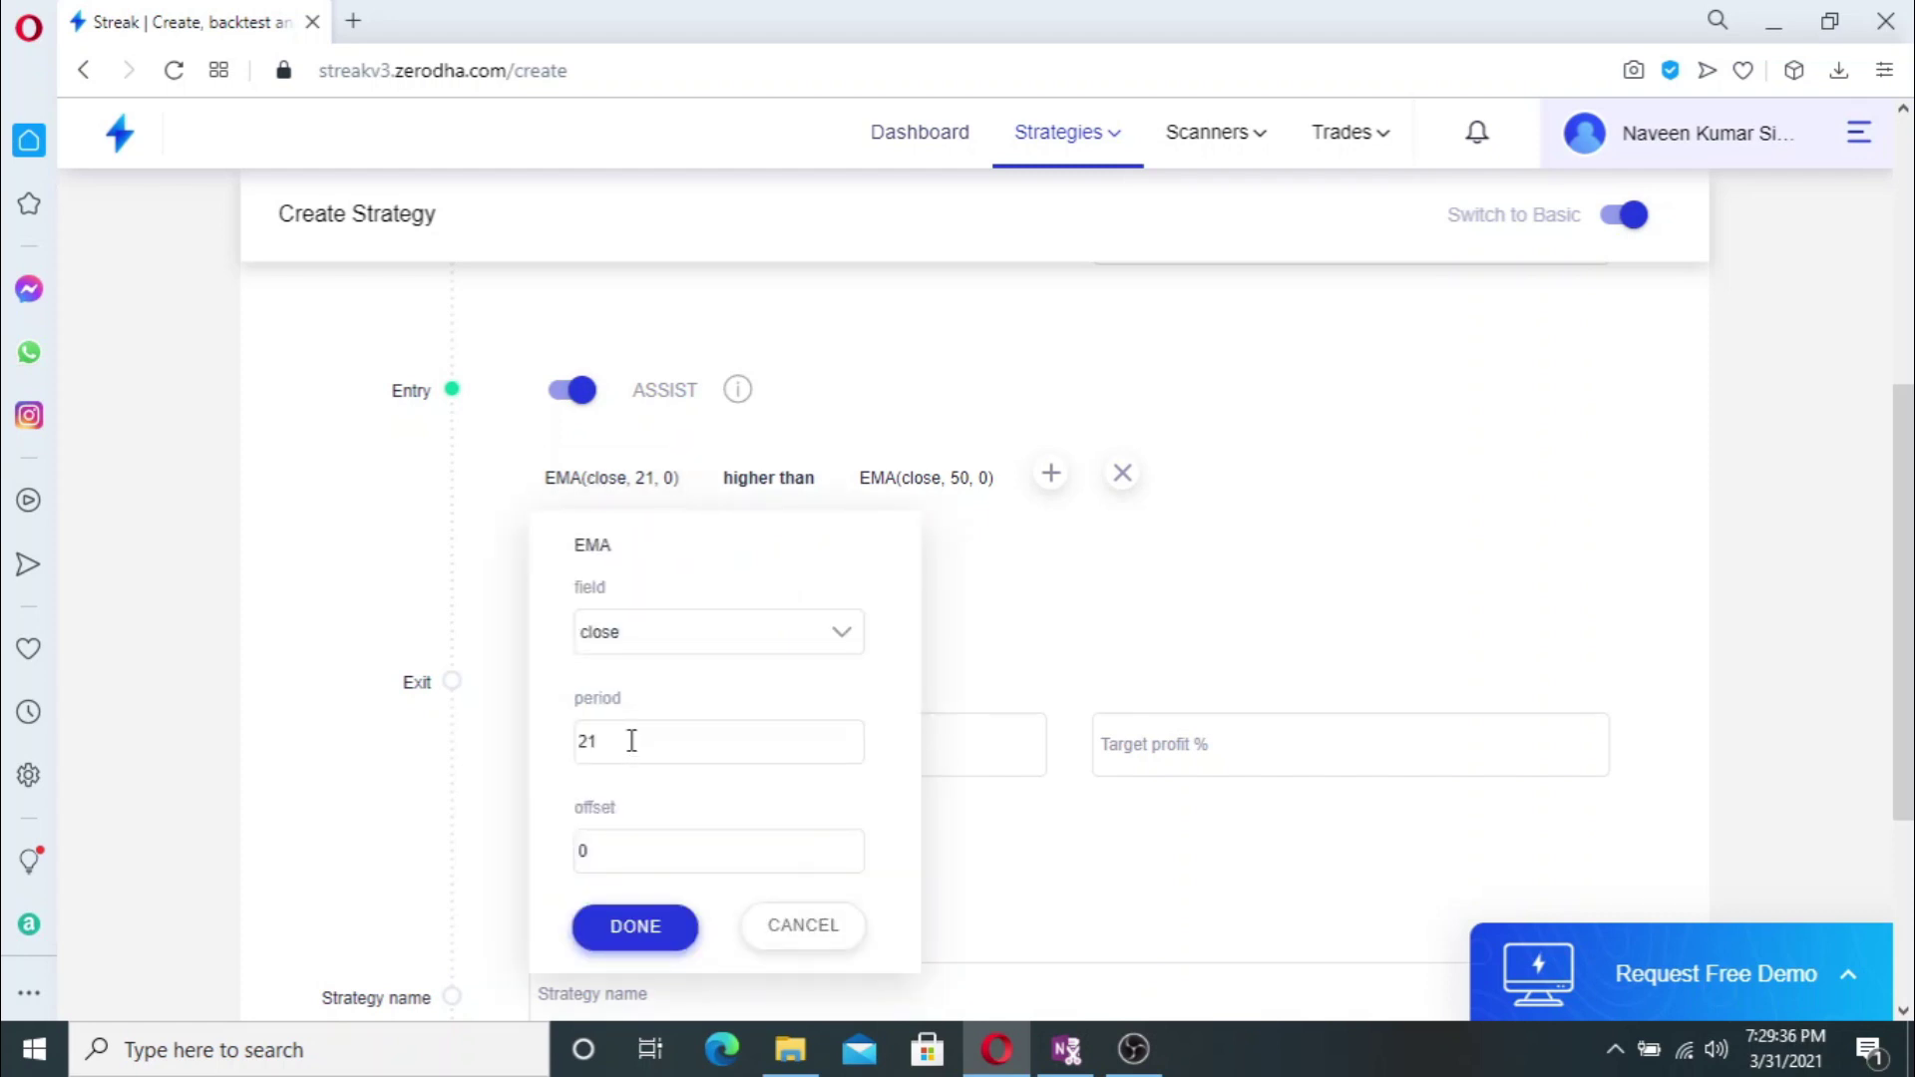
pyautogui.click(636, 930)
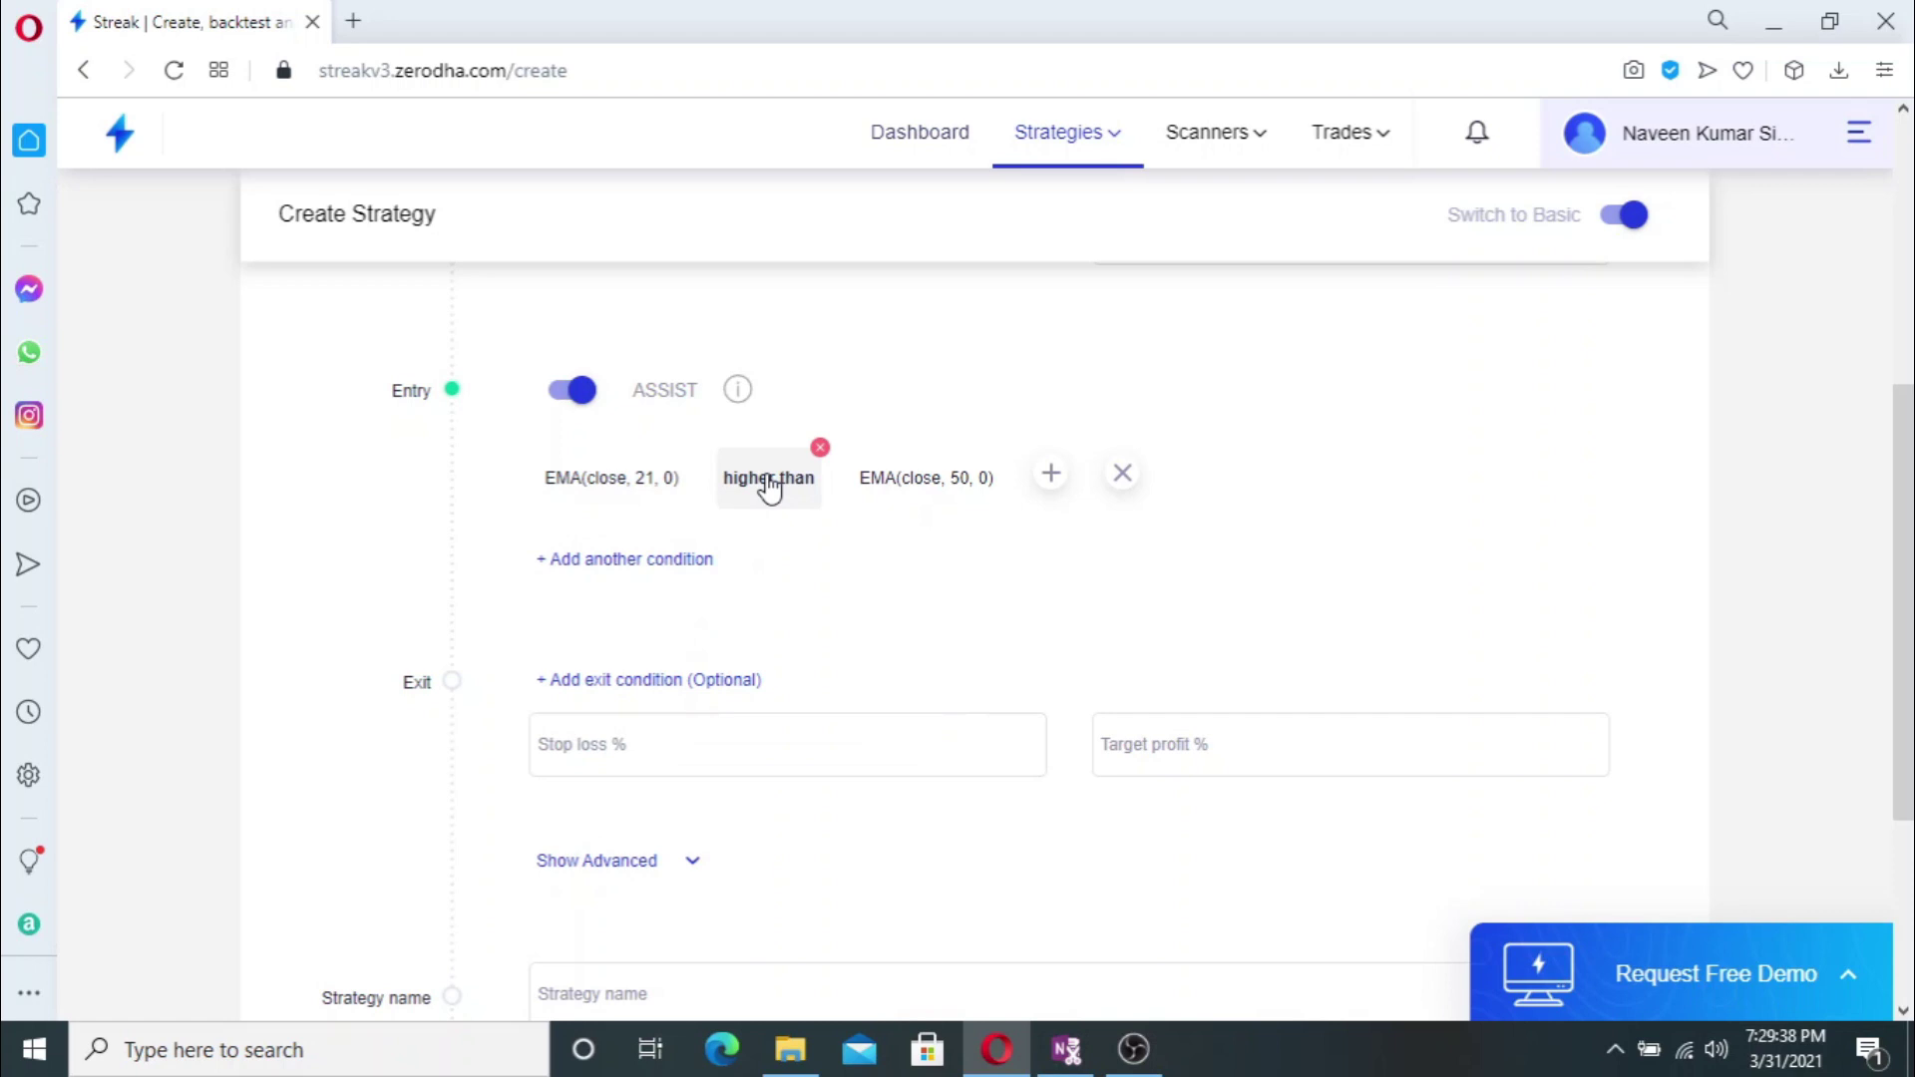
pyautogui.click(770, 487)
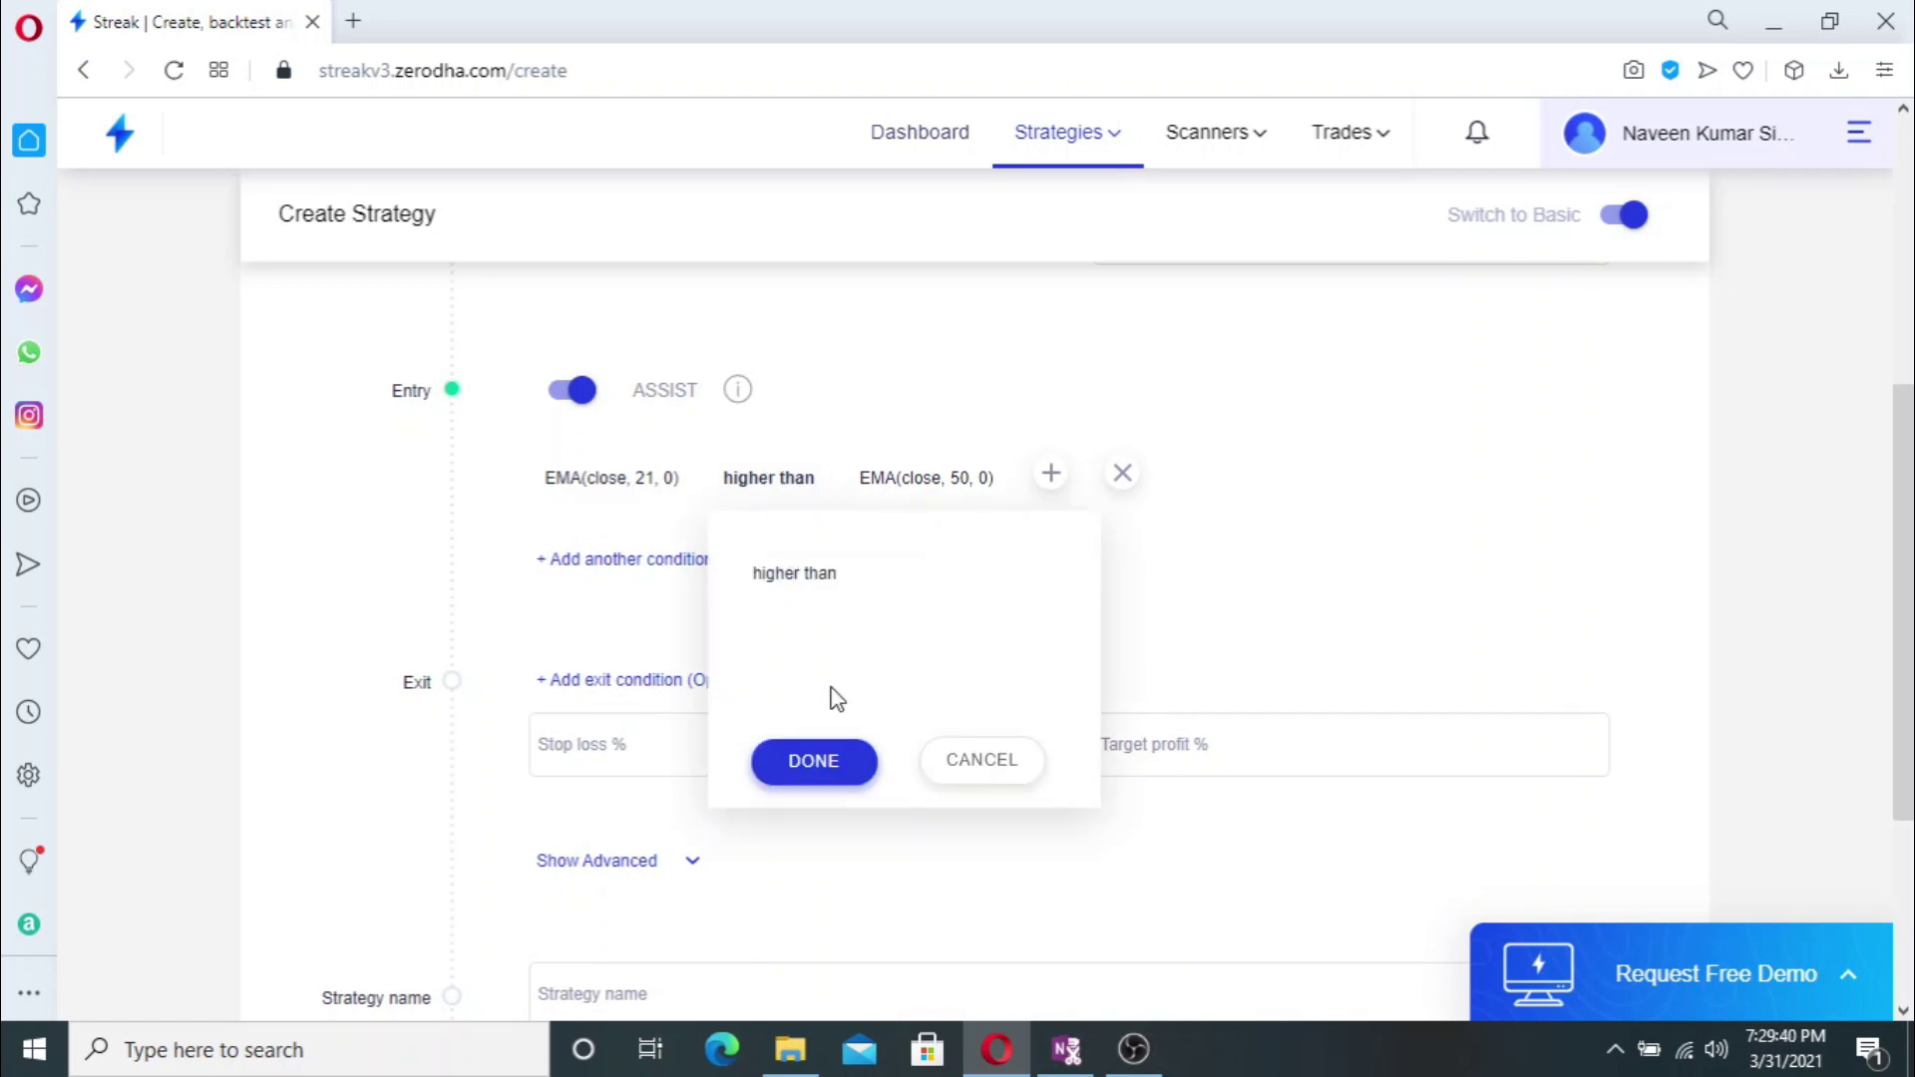
pyautogui.click(814, 763)
pyautogui.click(911, 489)
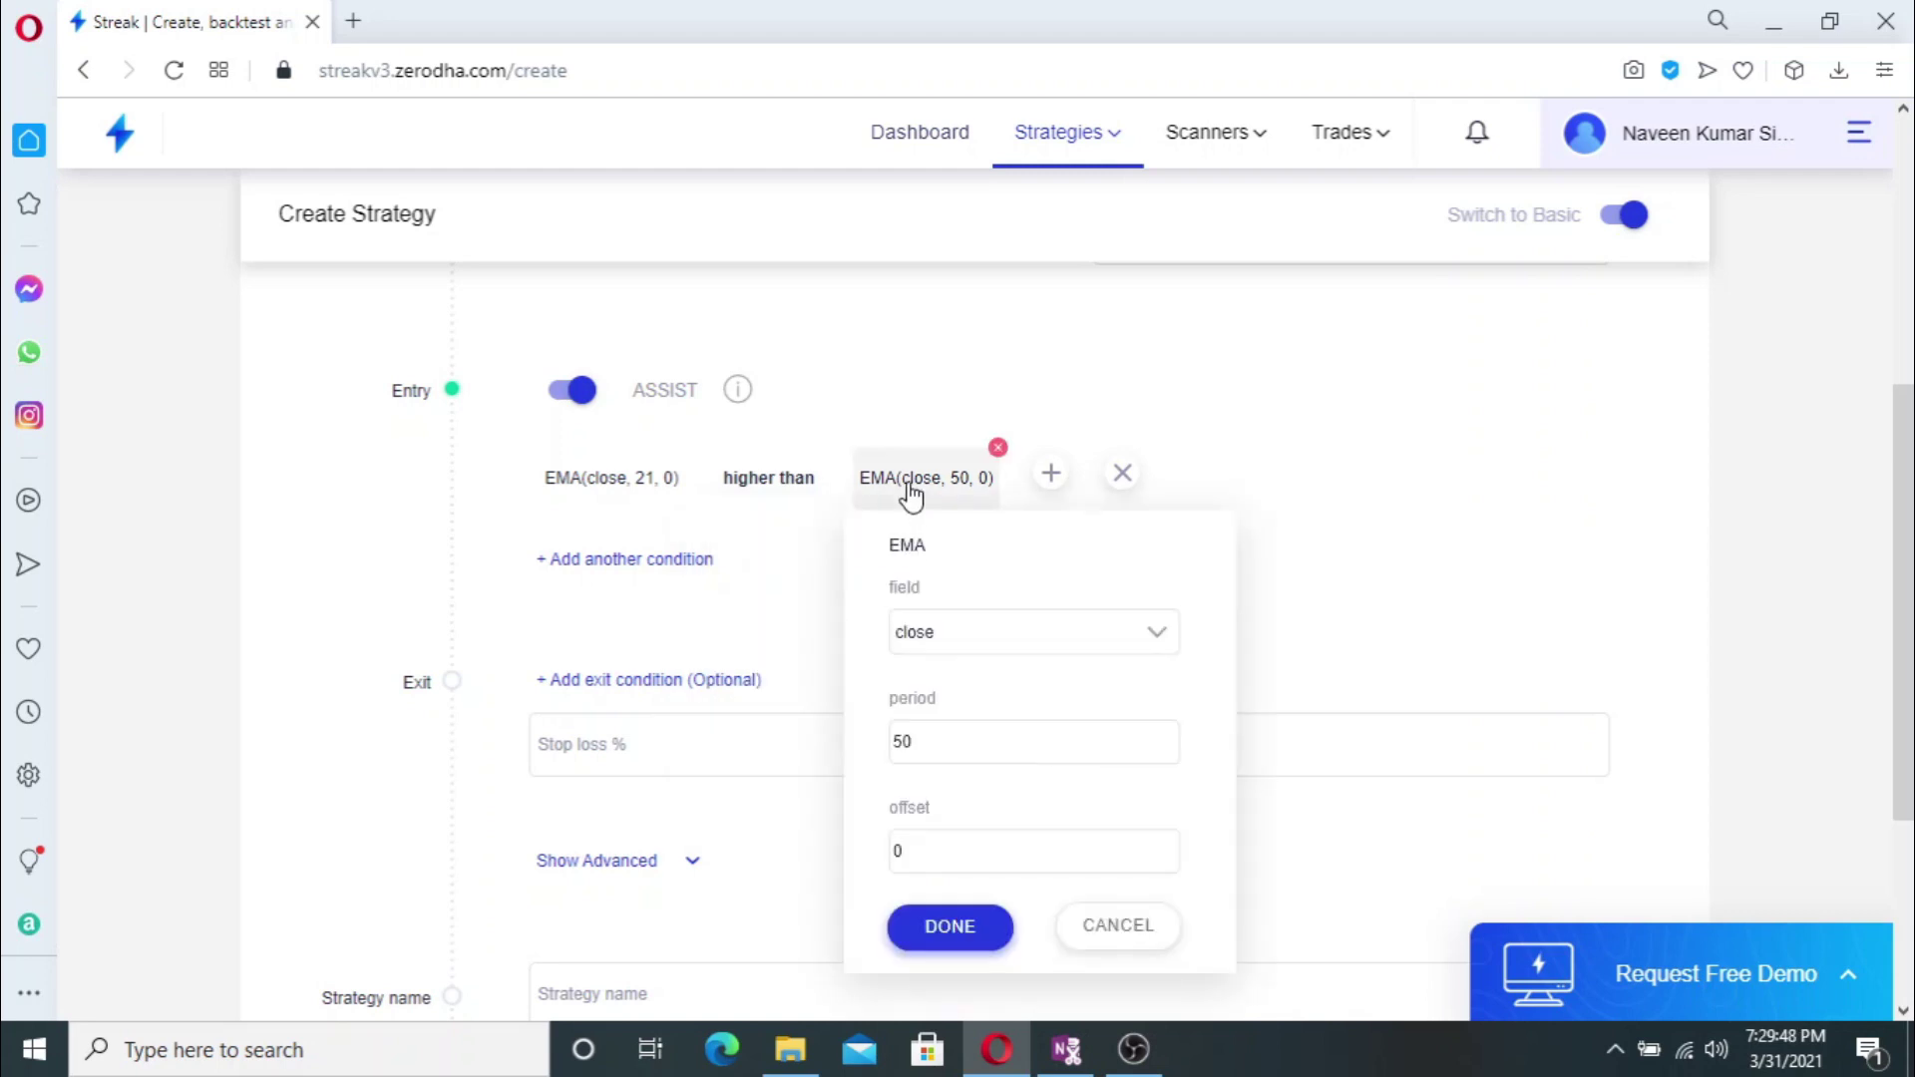
pyautogui.click(987, 642)
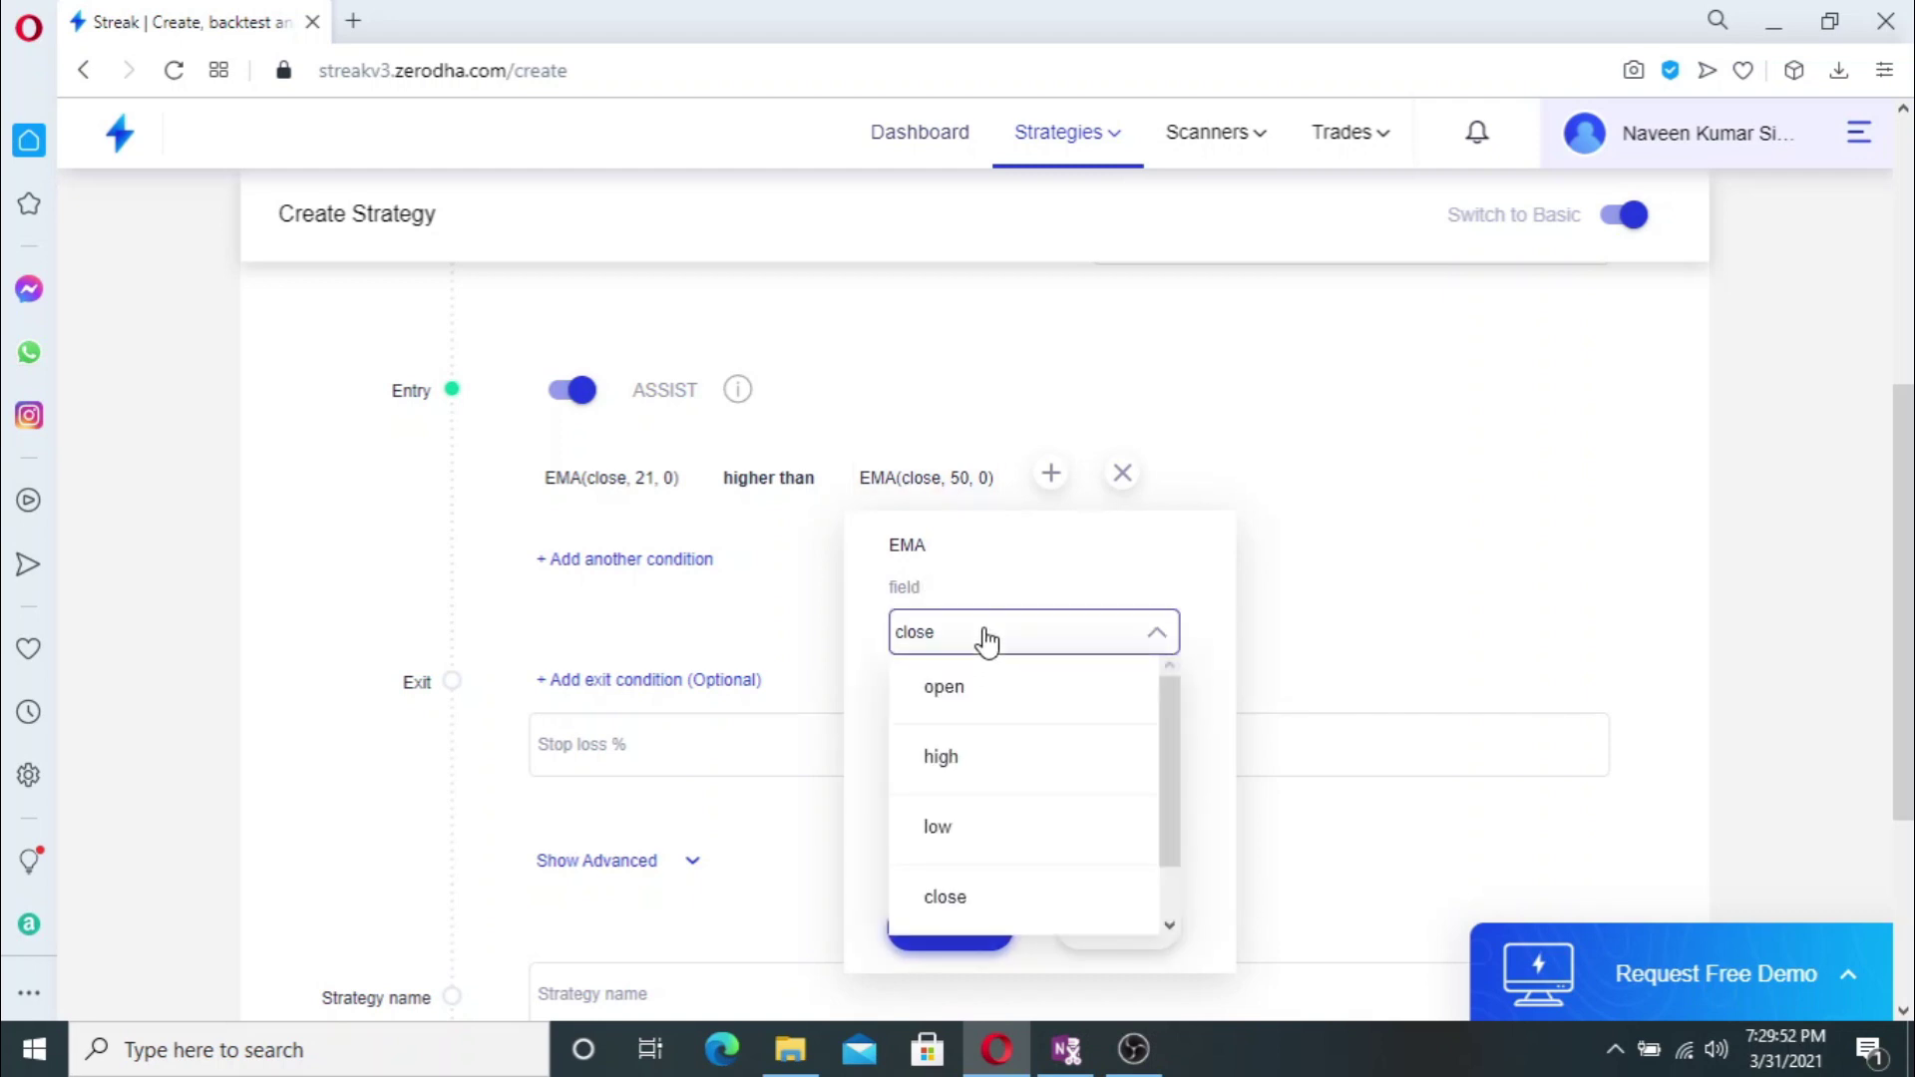
pyautogui.click(987, 642)
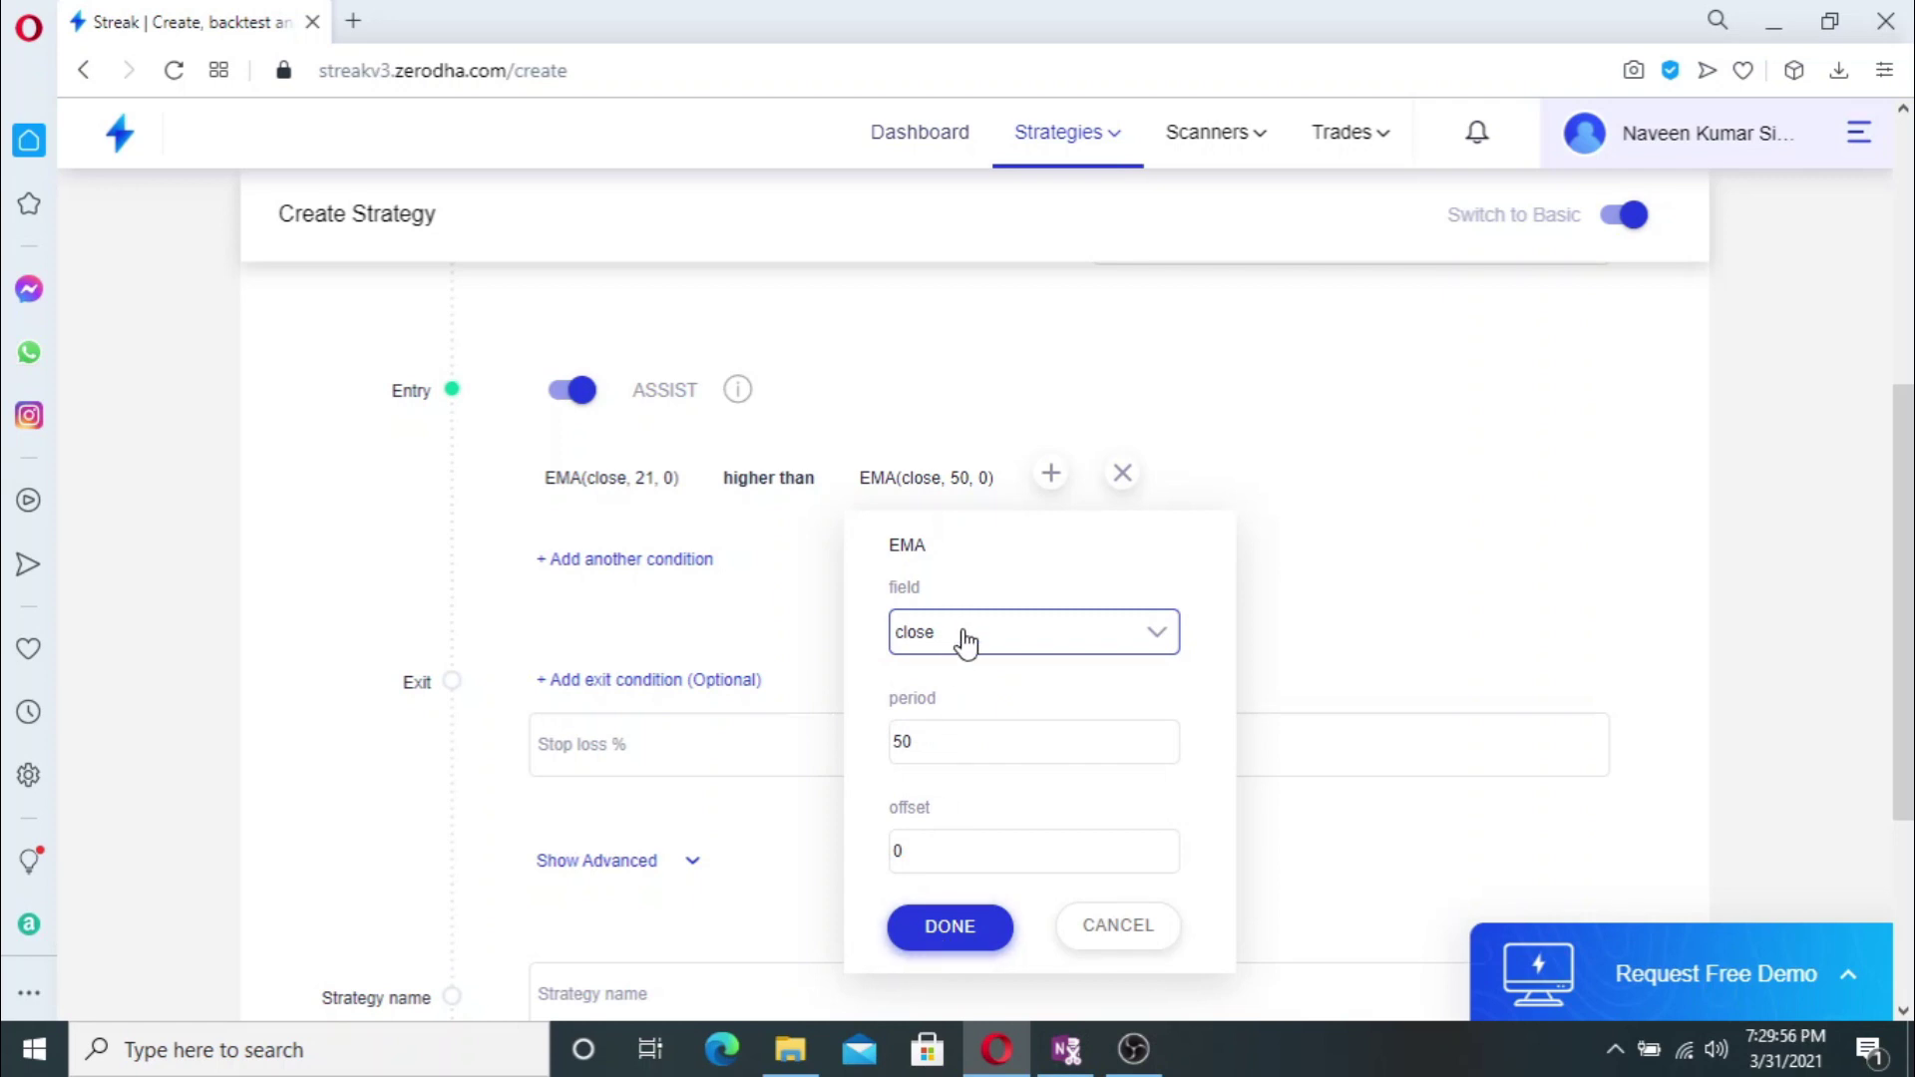
pyautogui.click(966, 644)
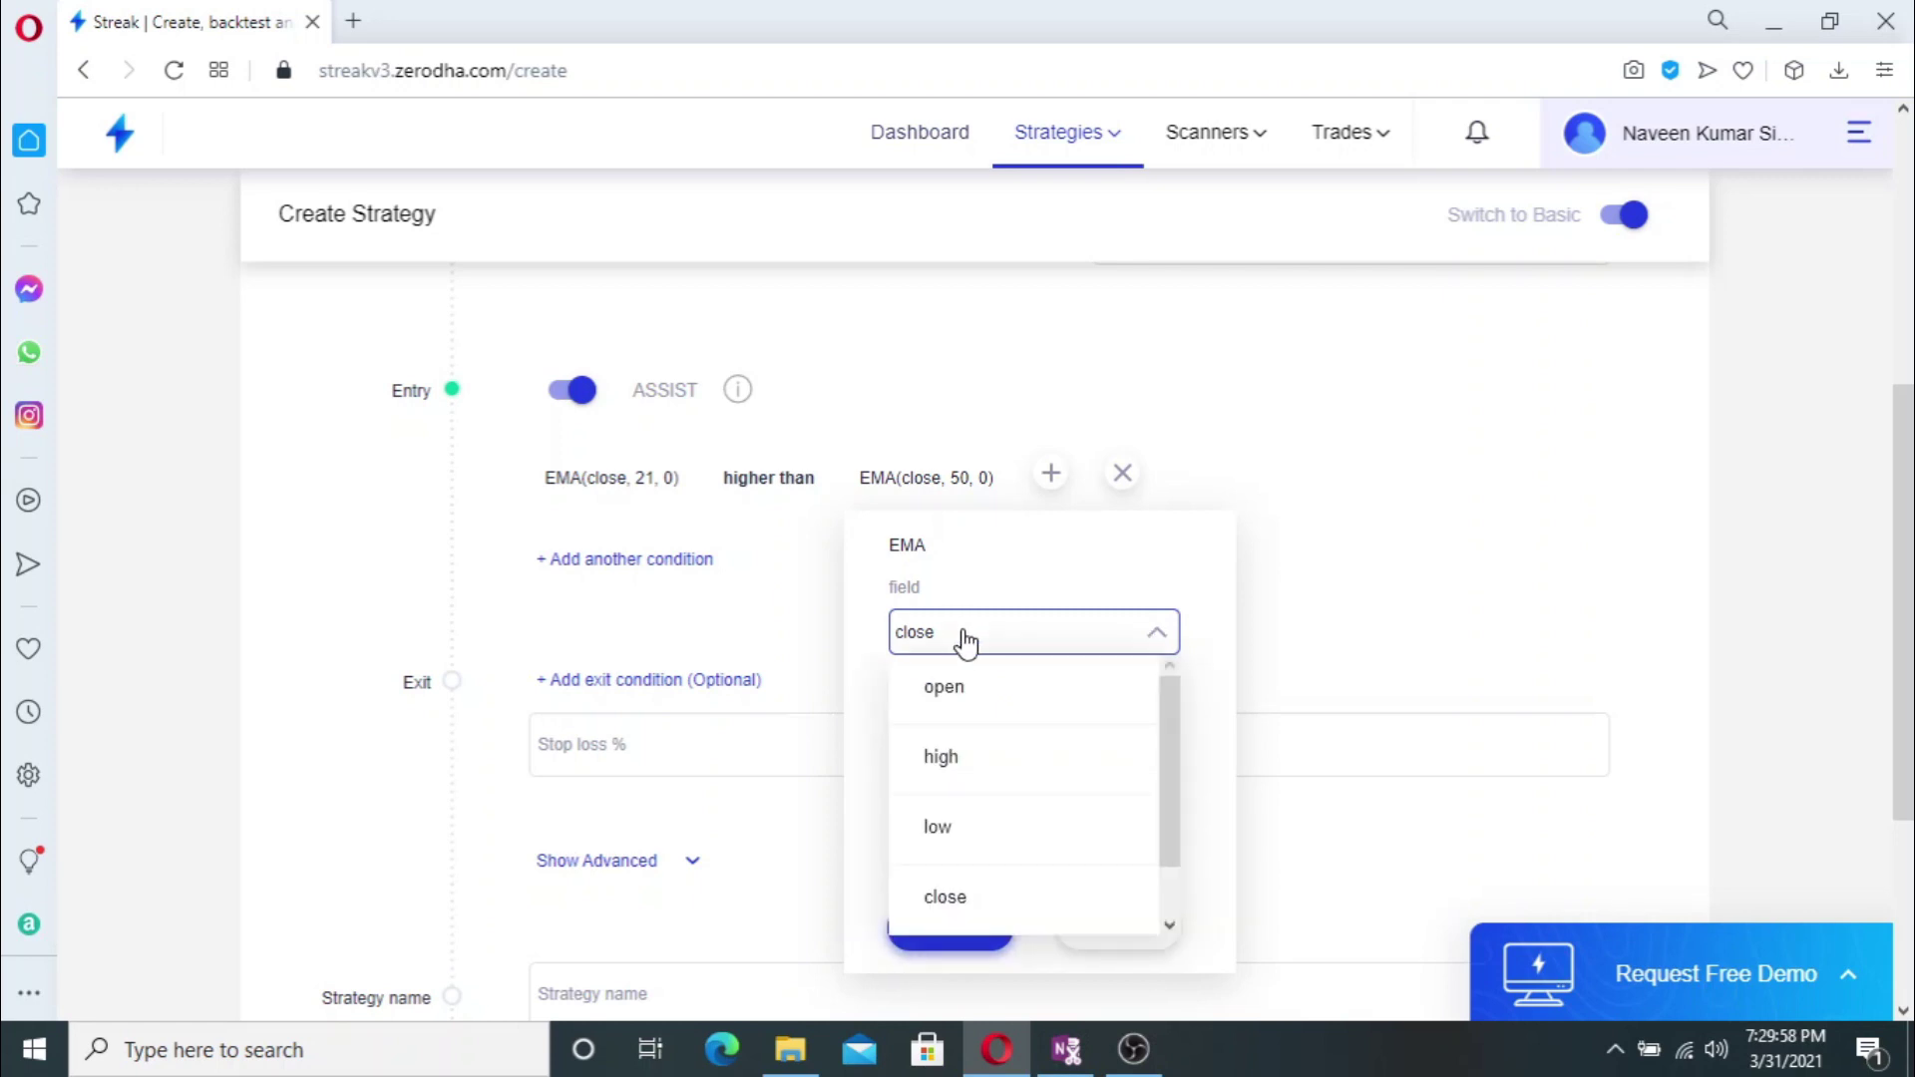
pyautogui.click(947, 701)
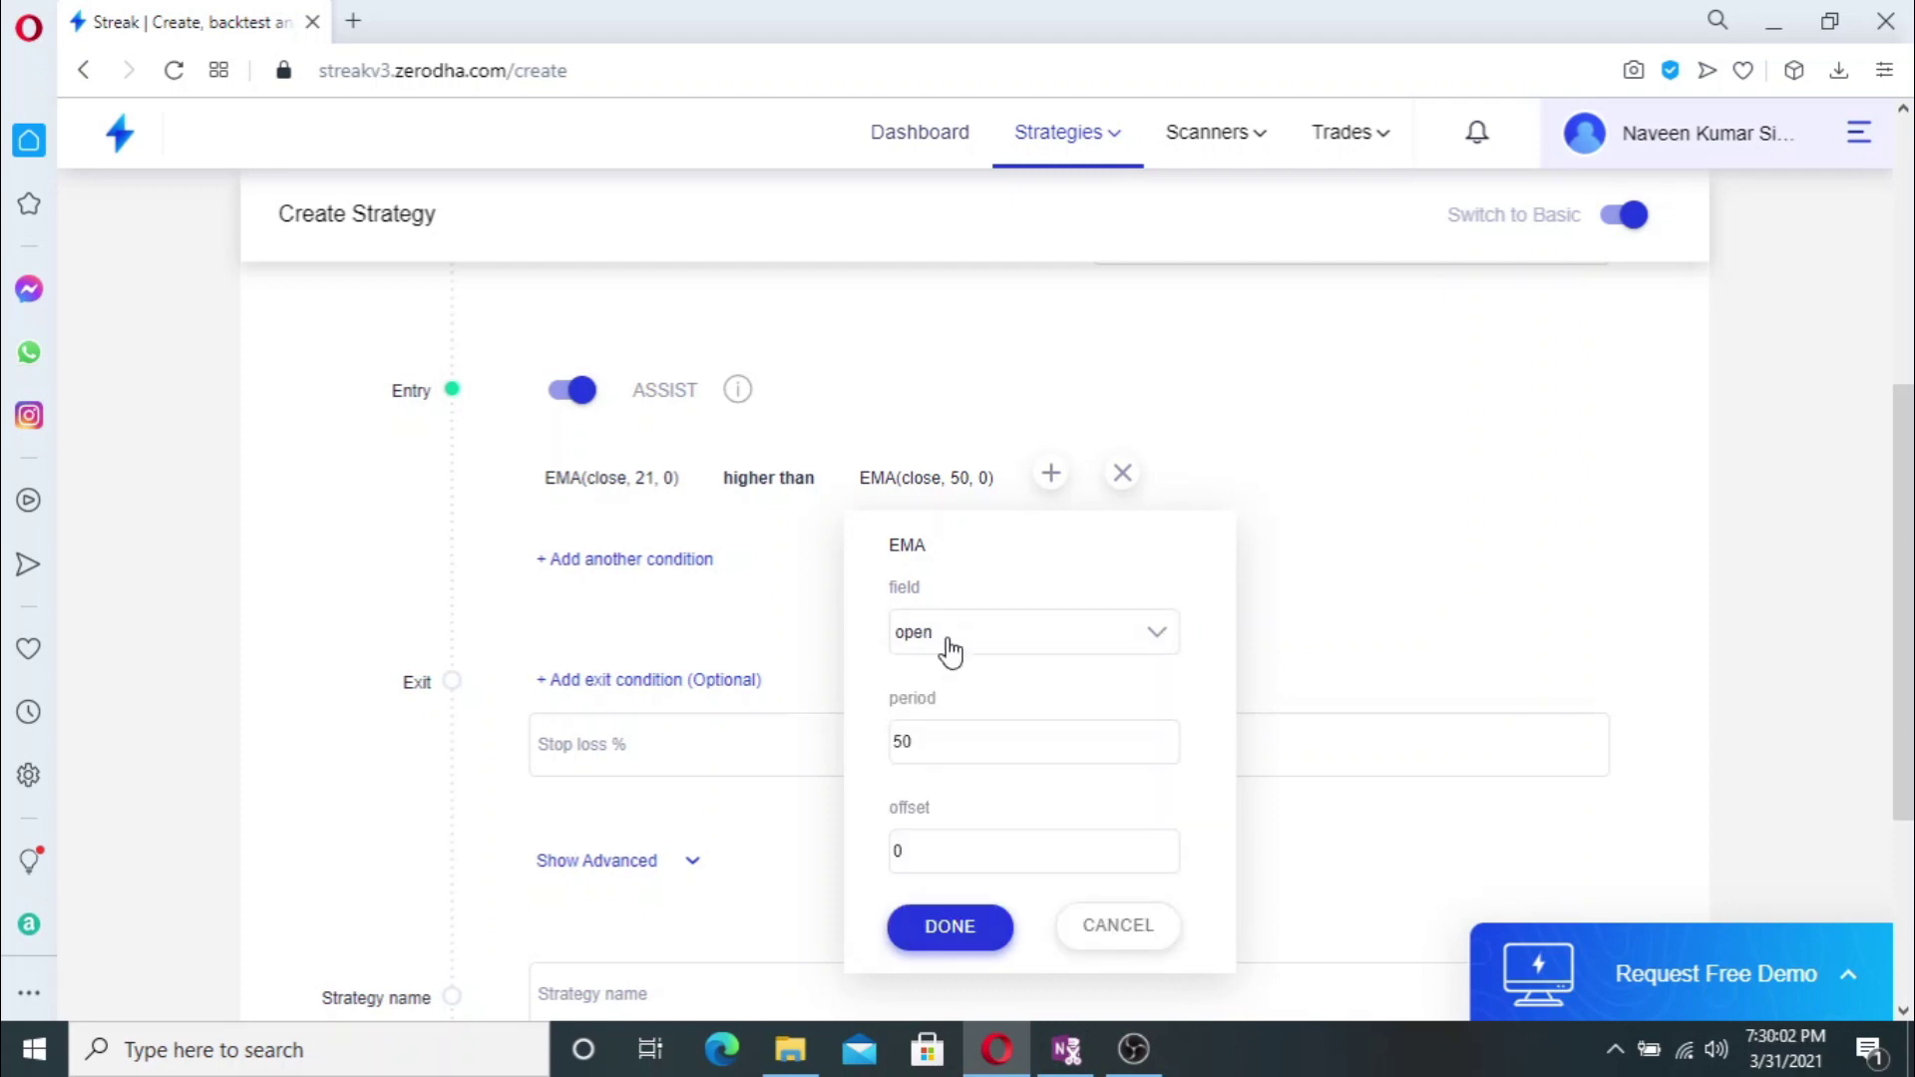
pyautogui.click(842, 744)
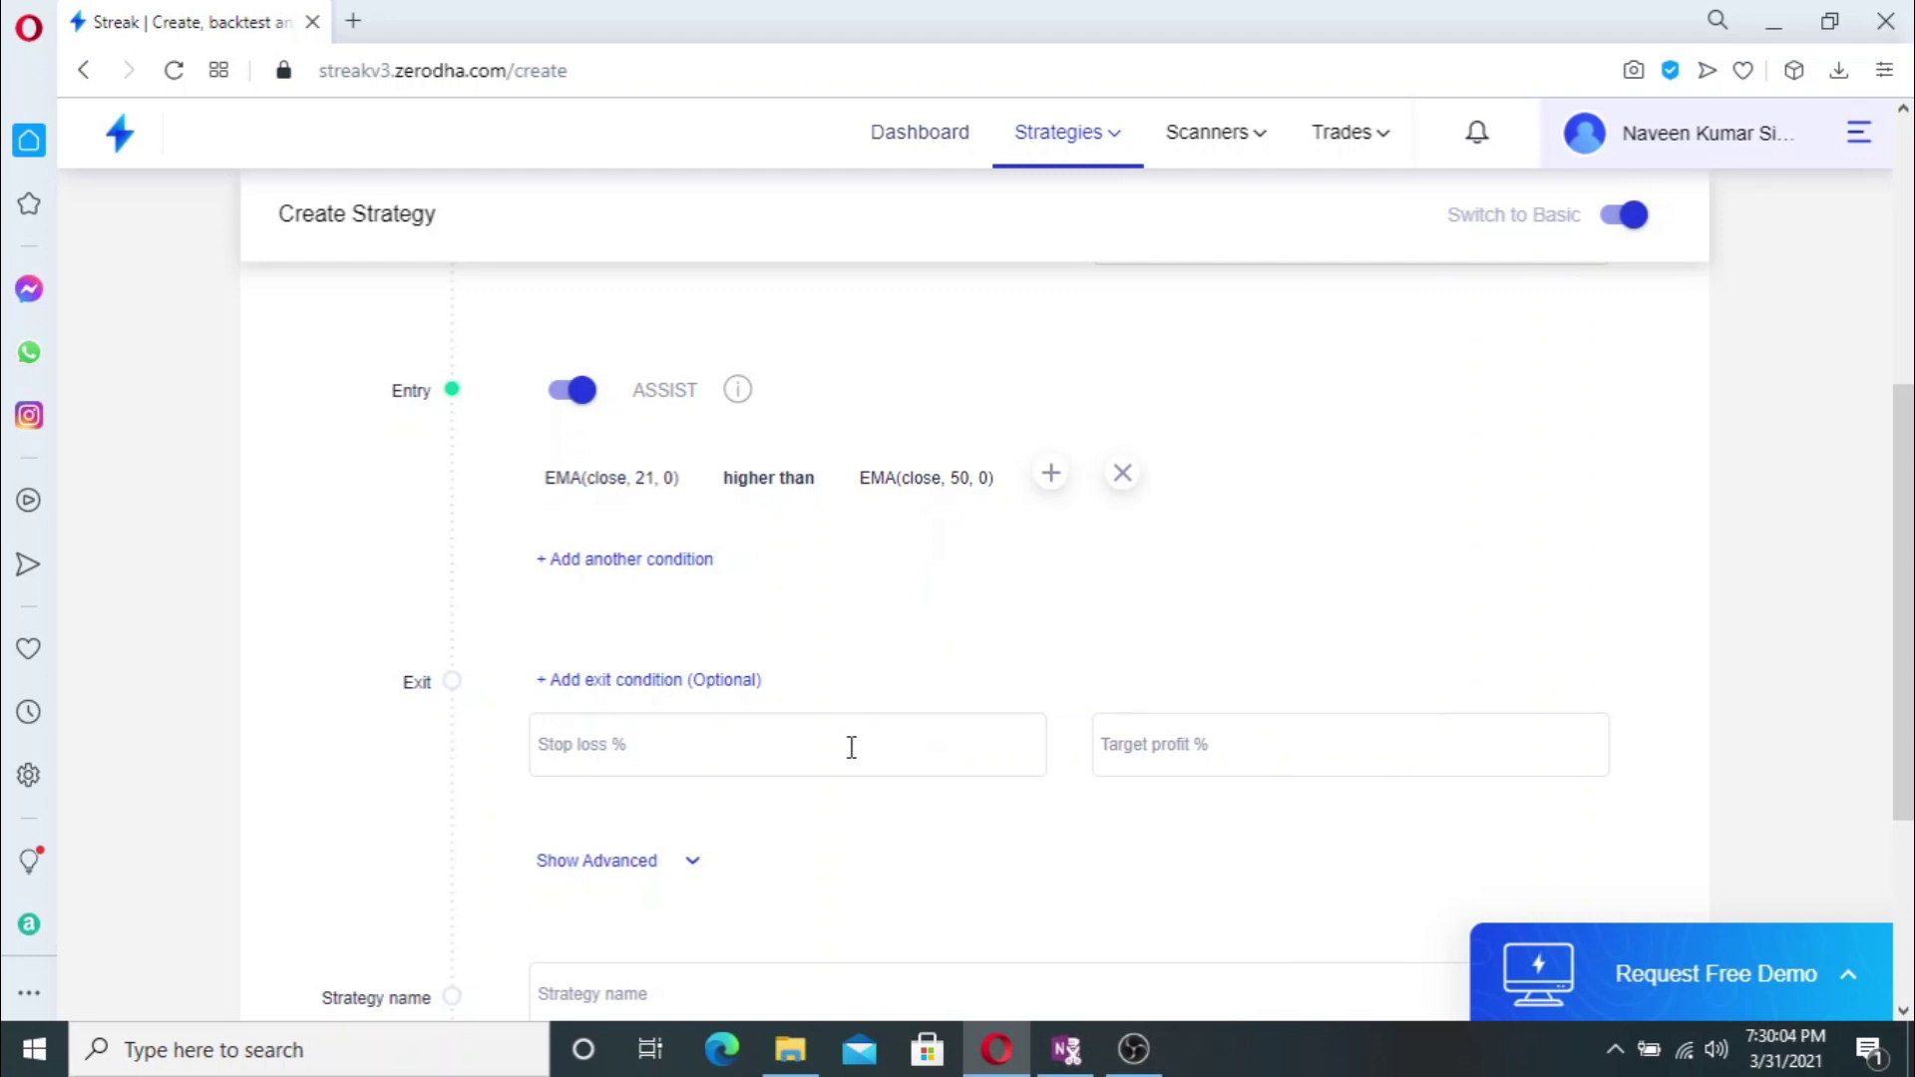
# - Set the period of the second EMA in the entry condition to 21
pyautogui.click(938, 485)
pyautogui.moveTo(932, 741); pyautogui.dragTo(866, 742)
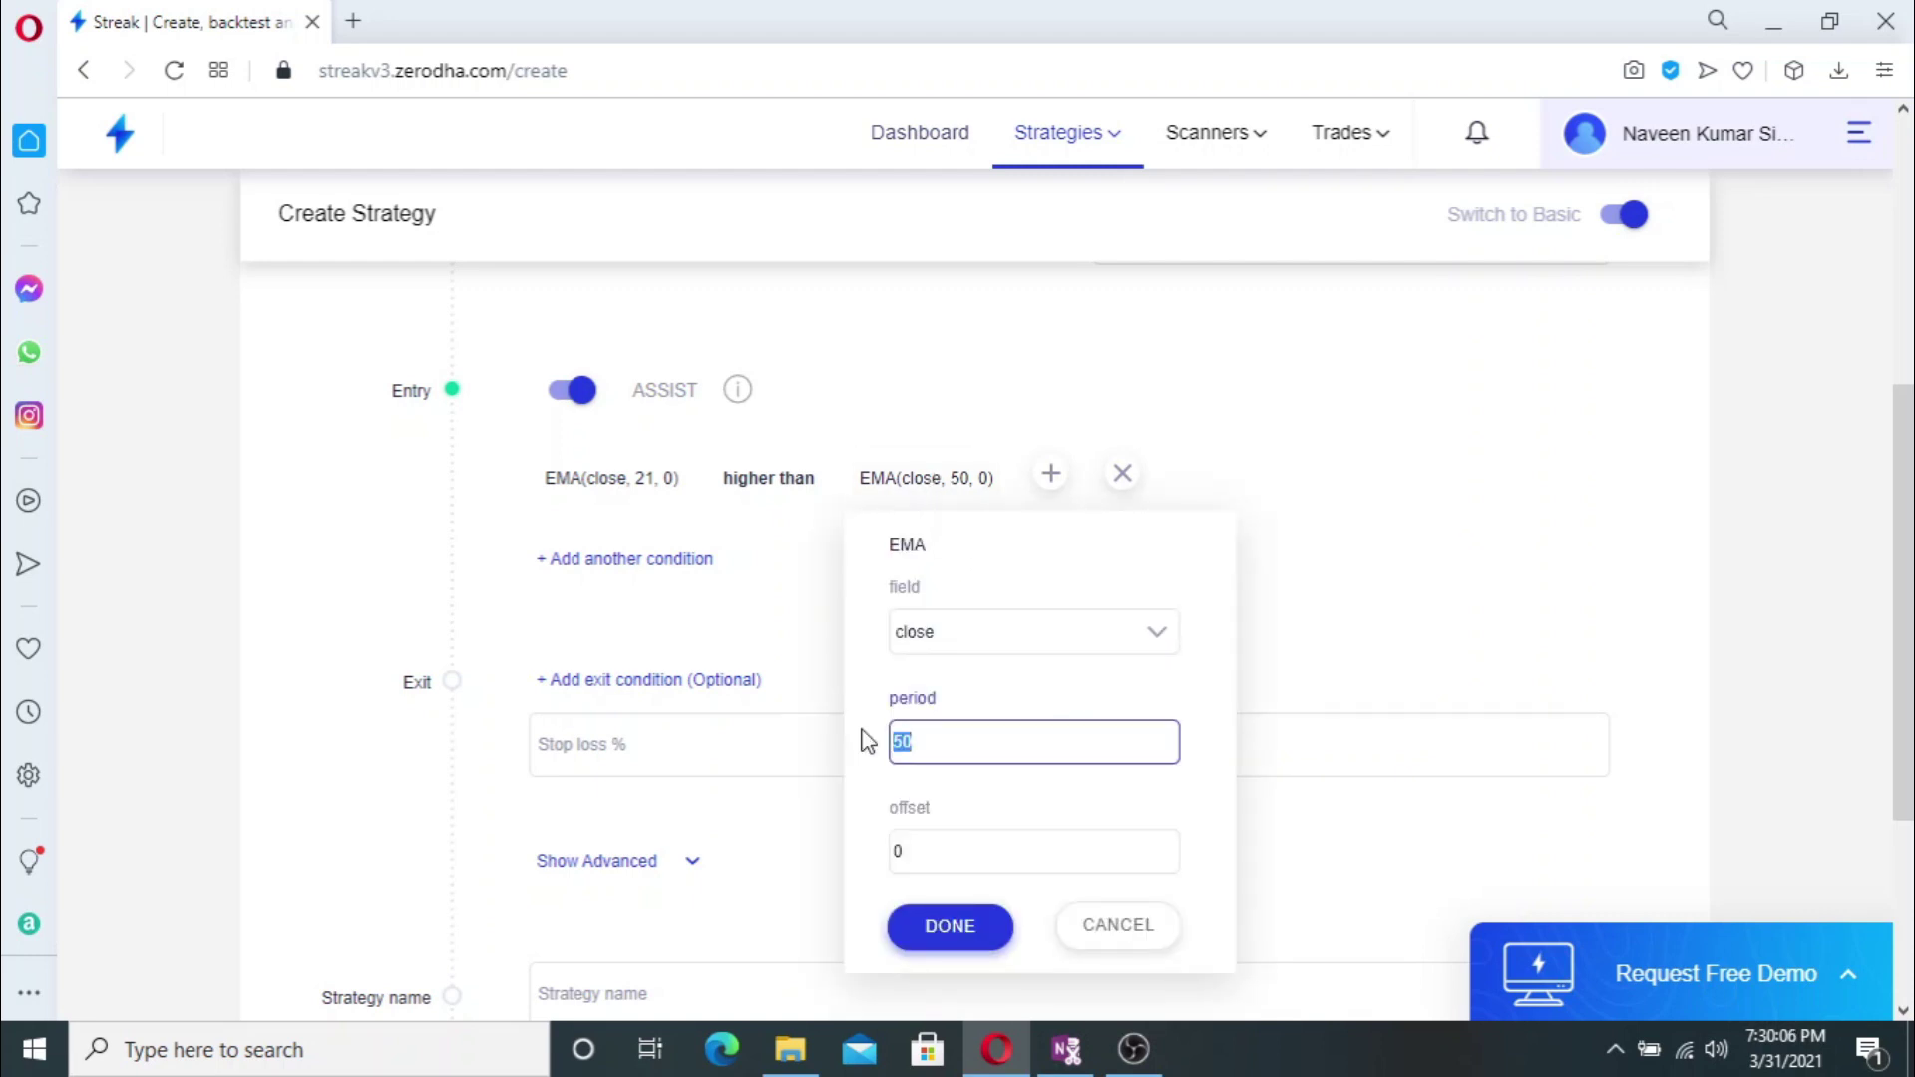
pyautogui.write('21')
pyautogui.click(950, 926)
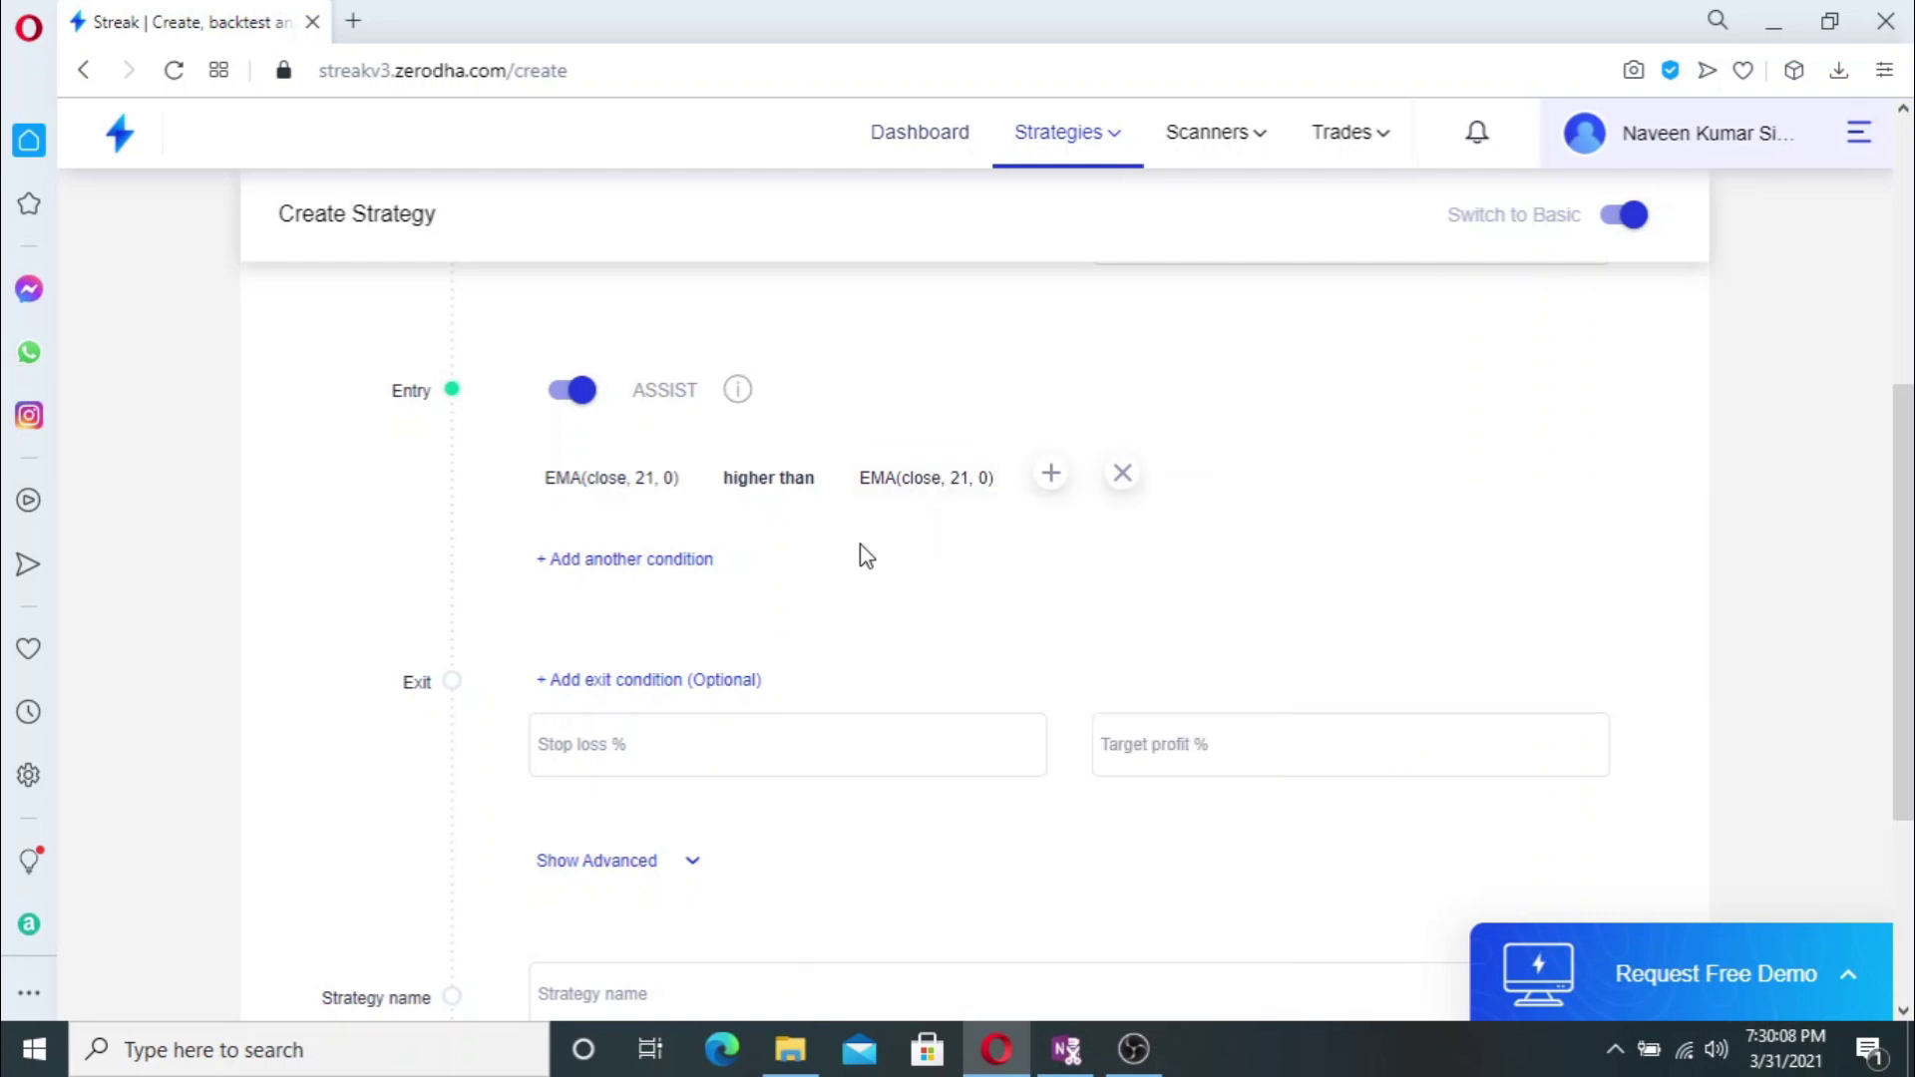
# - Set the exit stop loss to 10% and the target profit to 20%
pyautogui.scroll(-2, 859, 551)
pyautogui.click(728, 615)
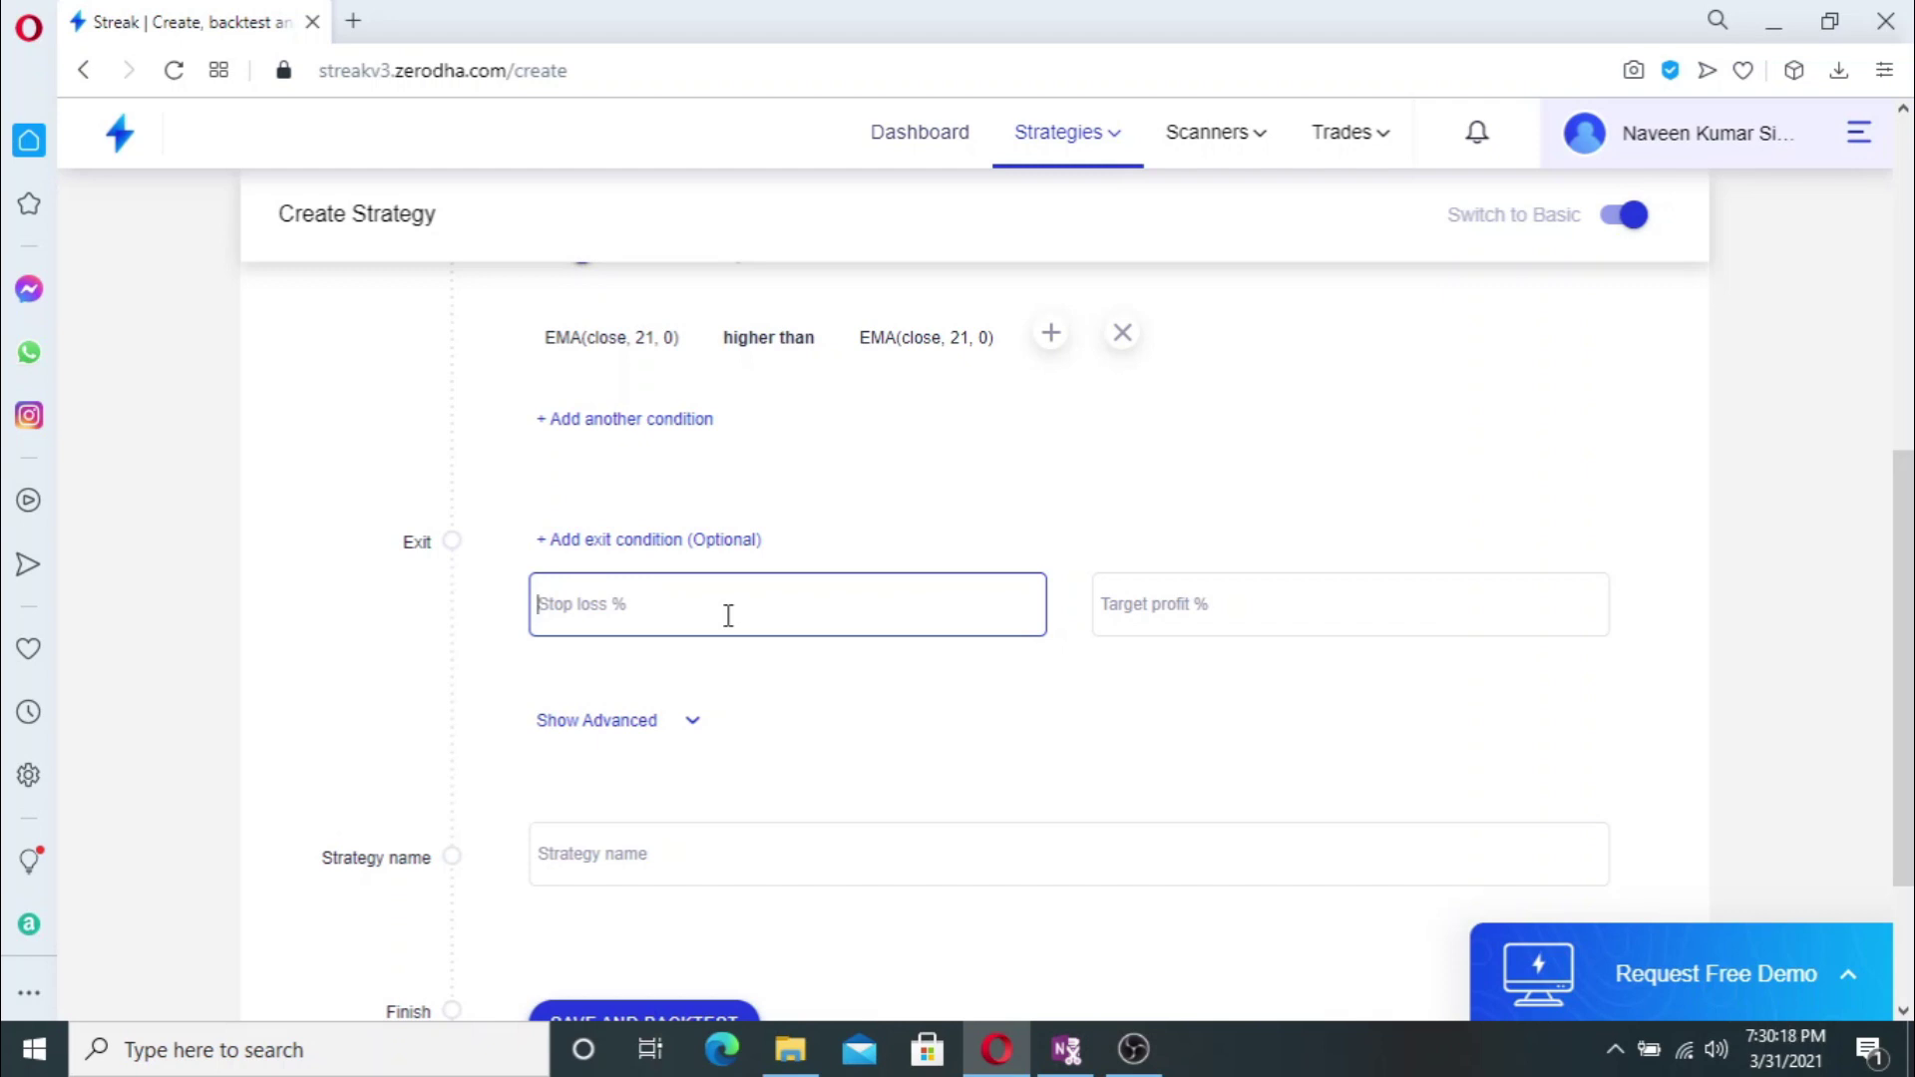
pyautogui.write('10')
pyautogui.click(1319, 595)
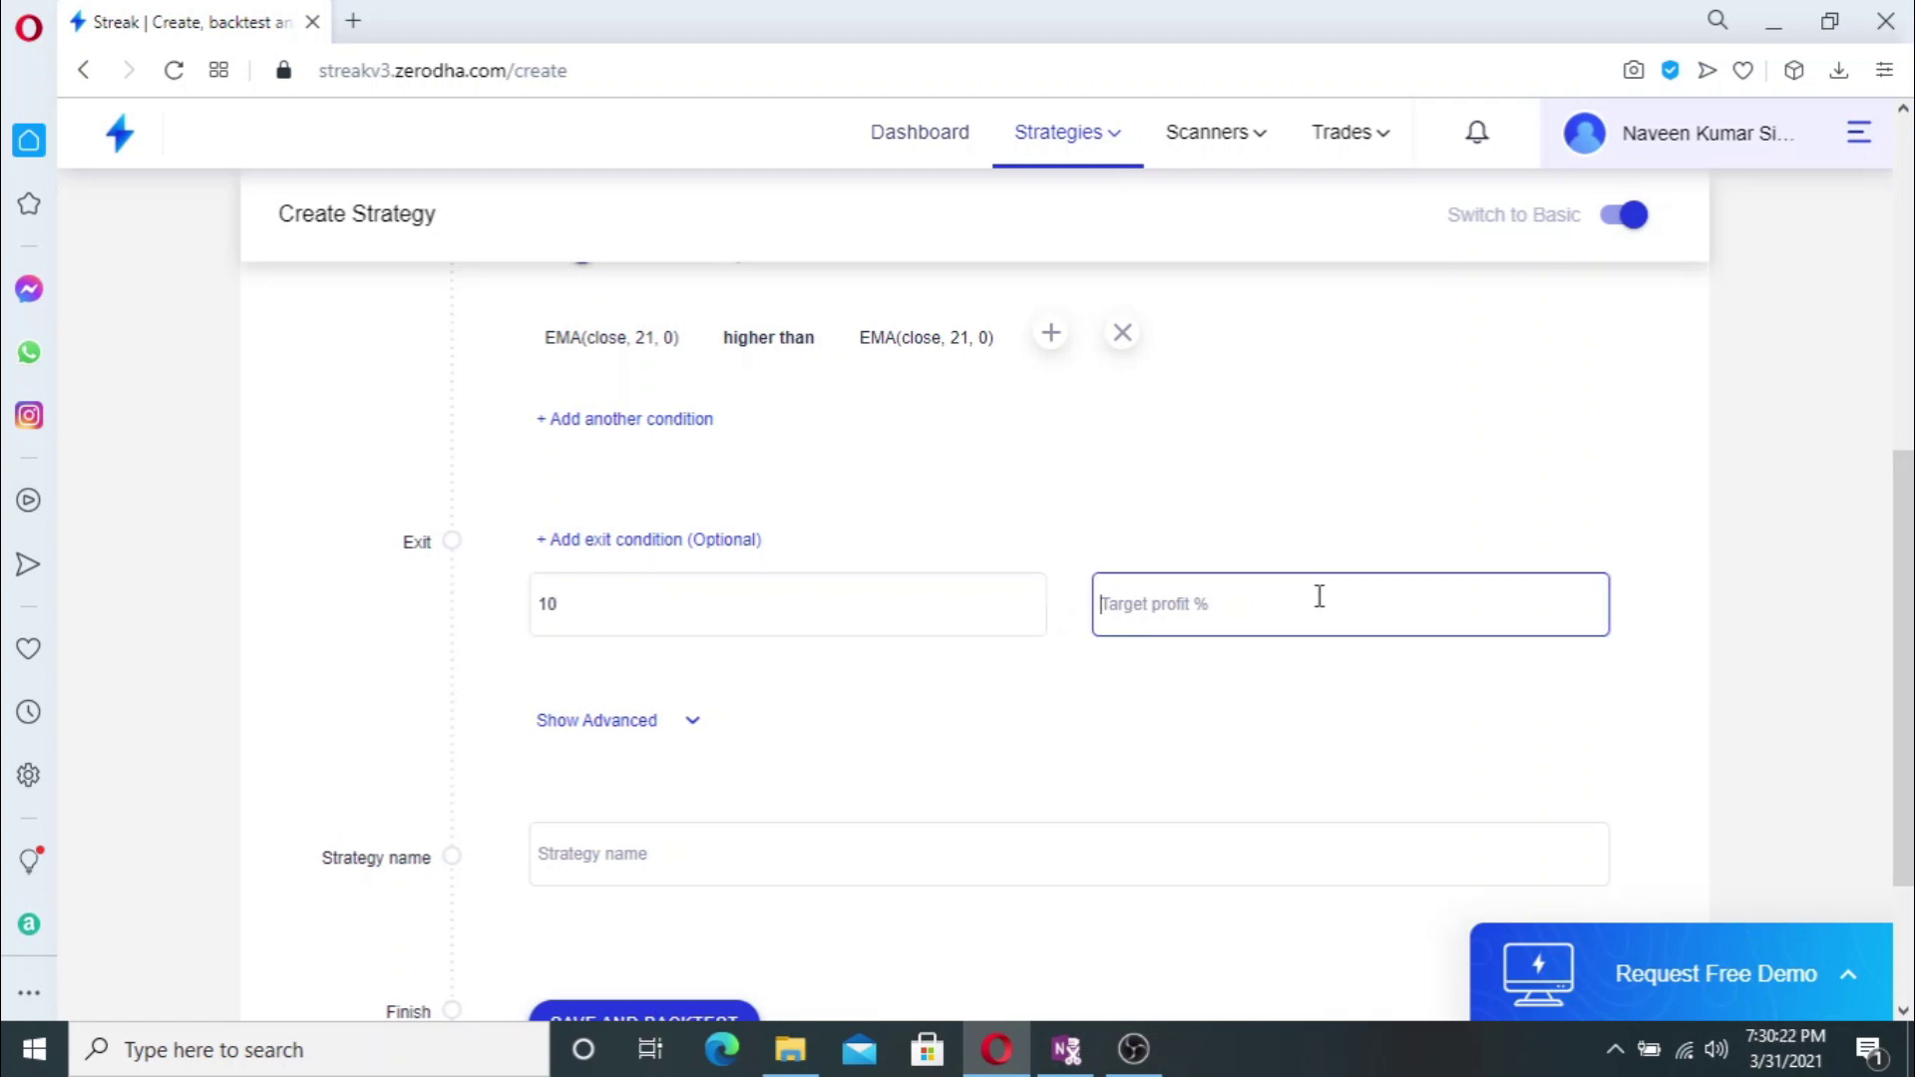
pyautogui.write('20')
# - Expand the advanced settings and confirm 01/01/2021 as the start date
pyautogui.scroll(-1, 1188, 436)
pyautogui.click(638, 584)
pyautogui.scroll(-3, 638, 588)
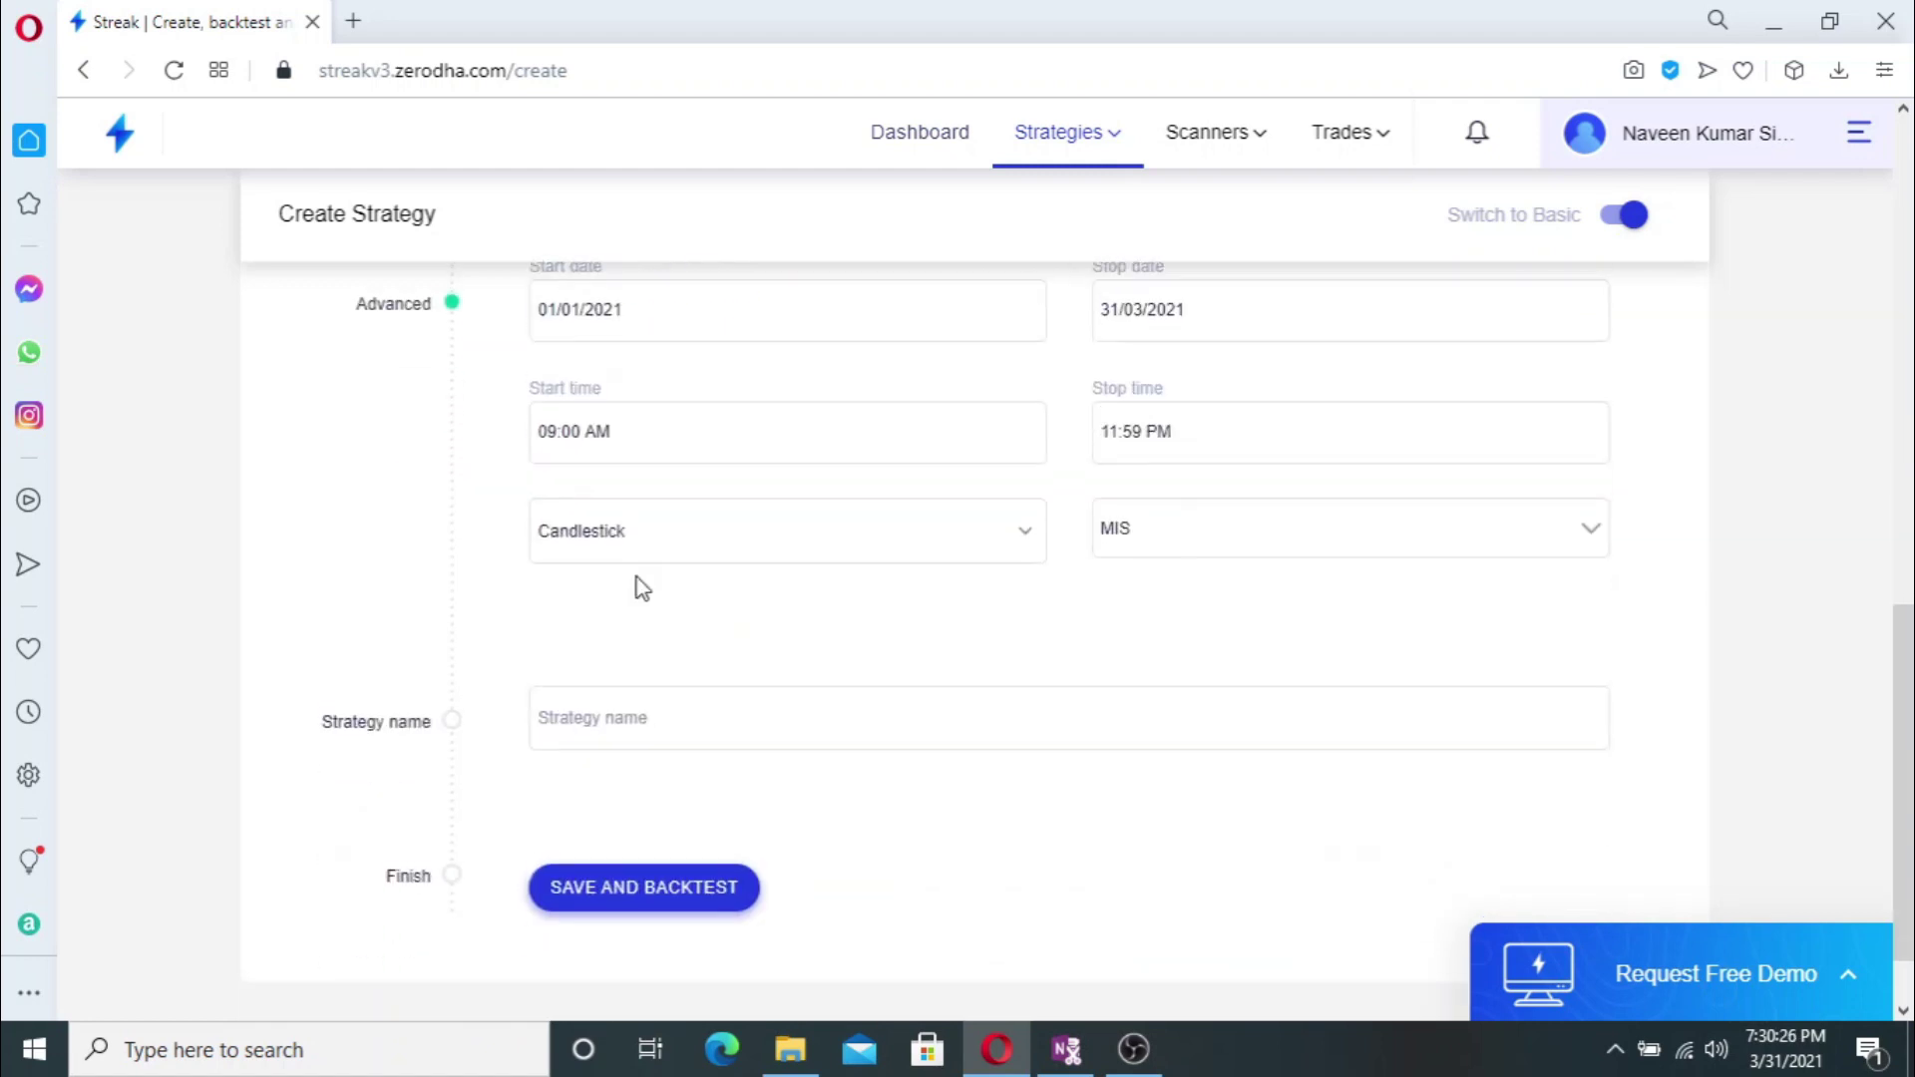
pyautogui.scroll(1, 609, 599)
pyautogui.click(654, 444)
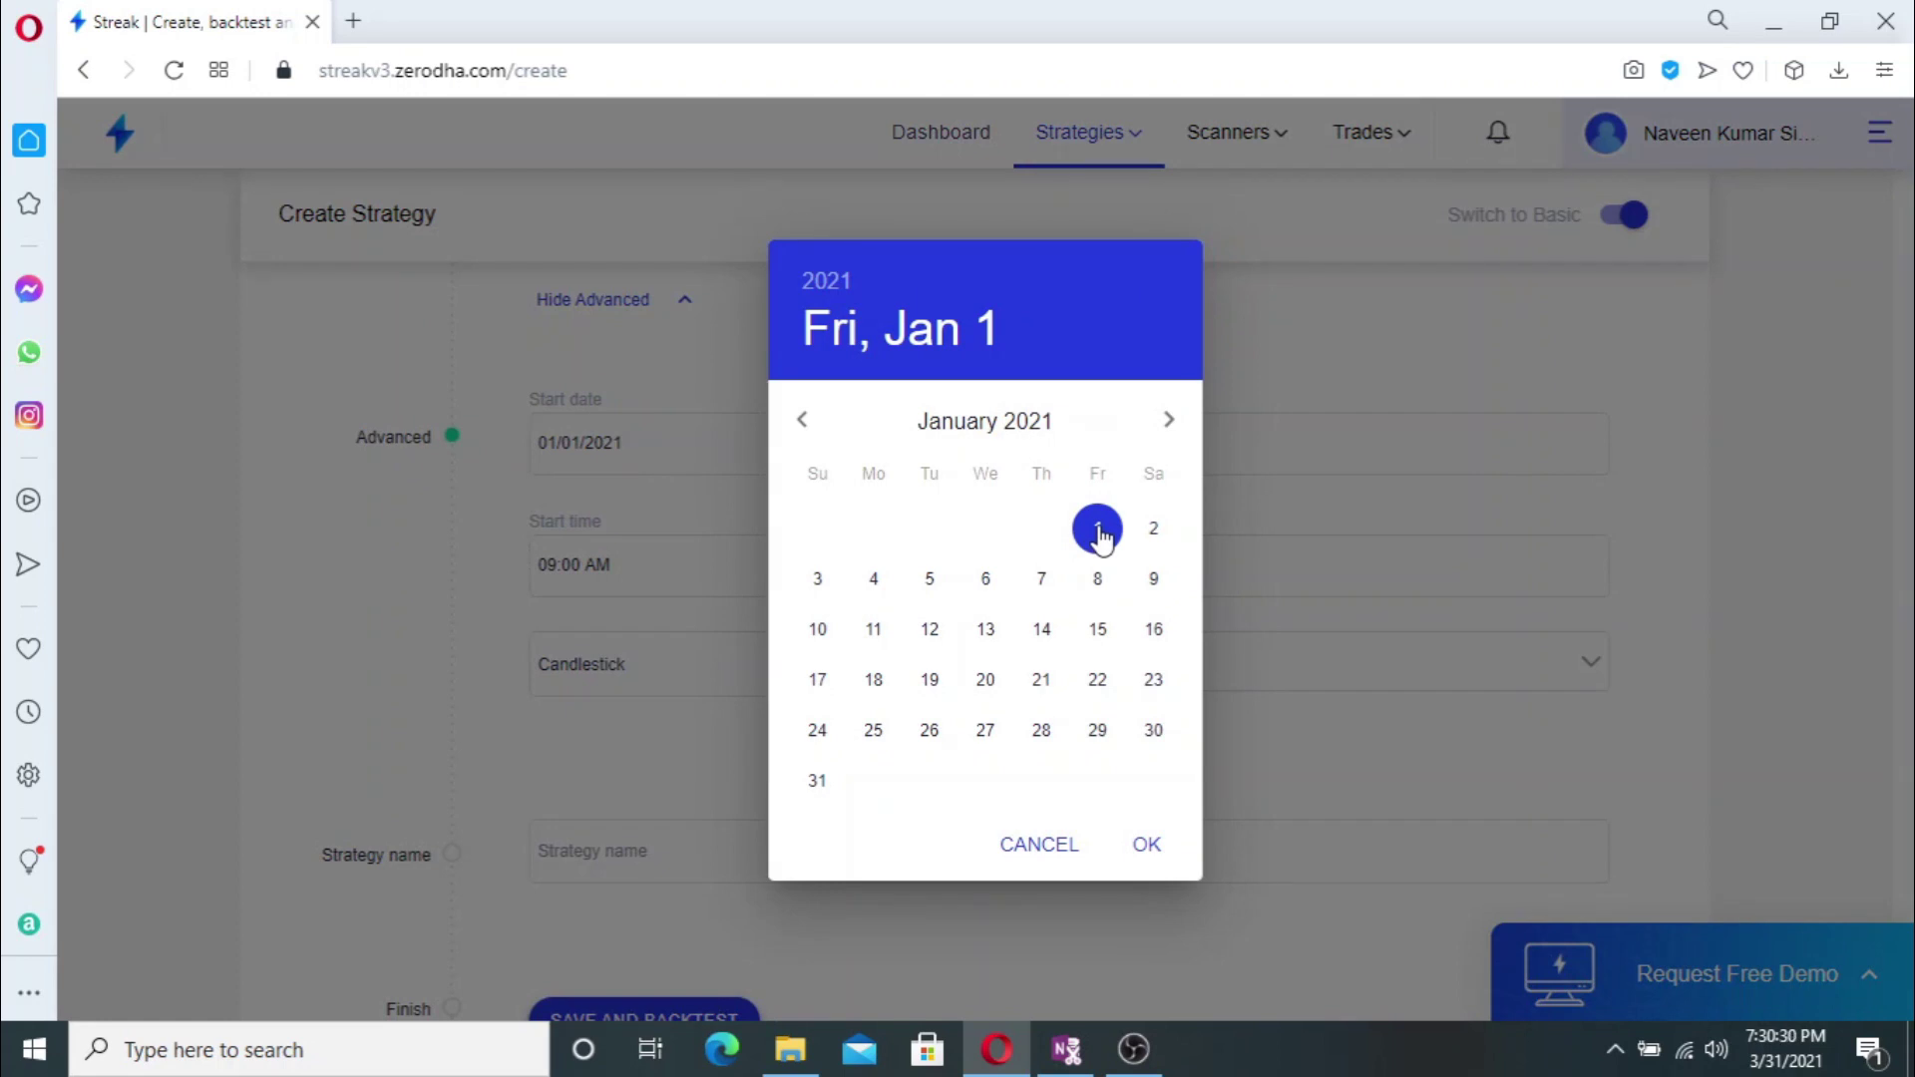
pyautogui.click(1149, 847)
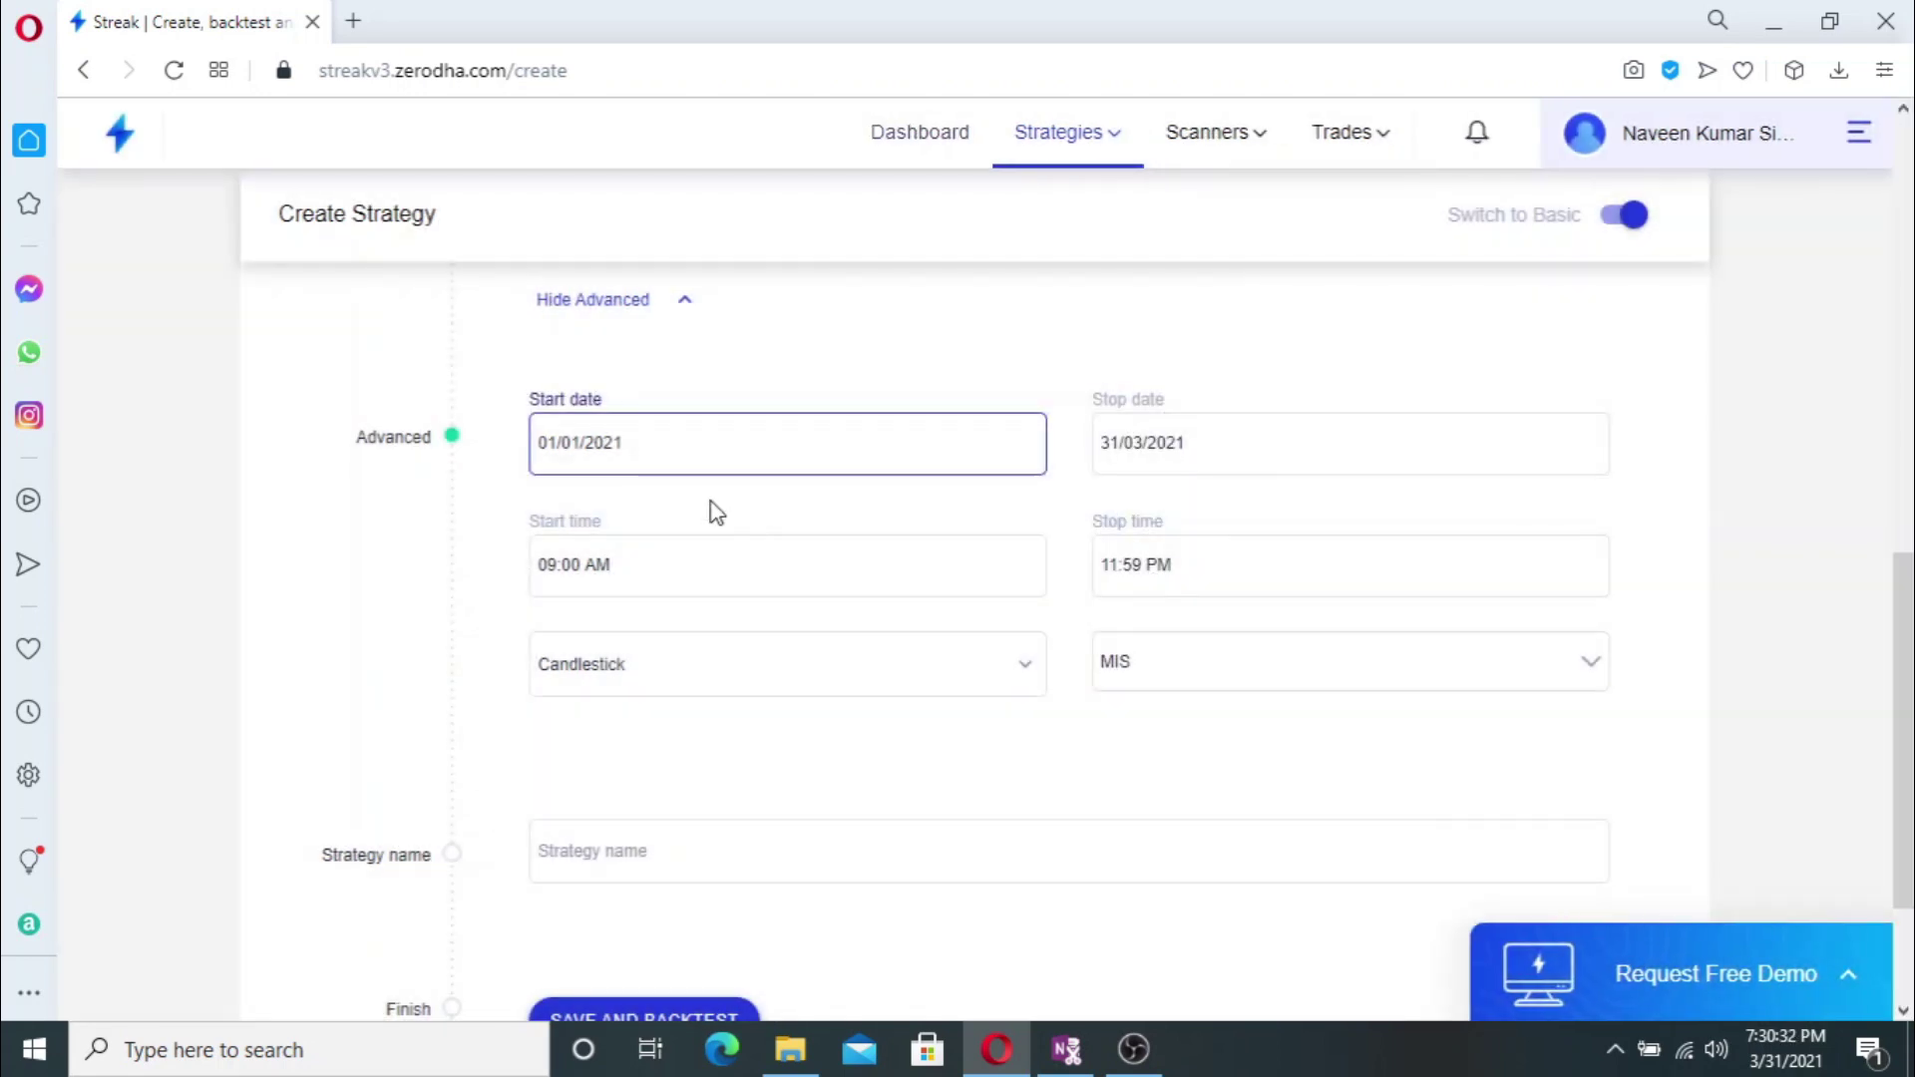
# - Set the strategy's start date to 01/12/2020
pyautogui.click(645, 445)
pyautogui.click(802, 420)
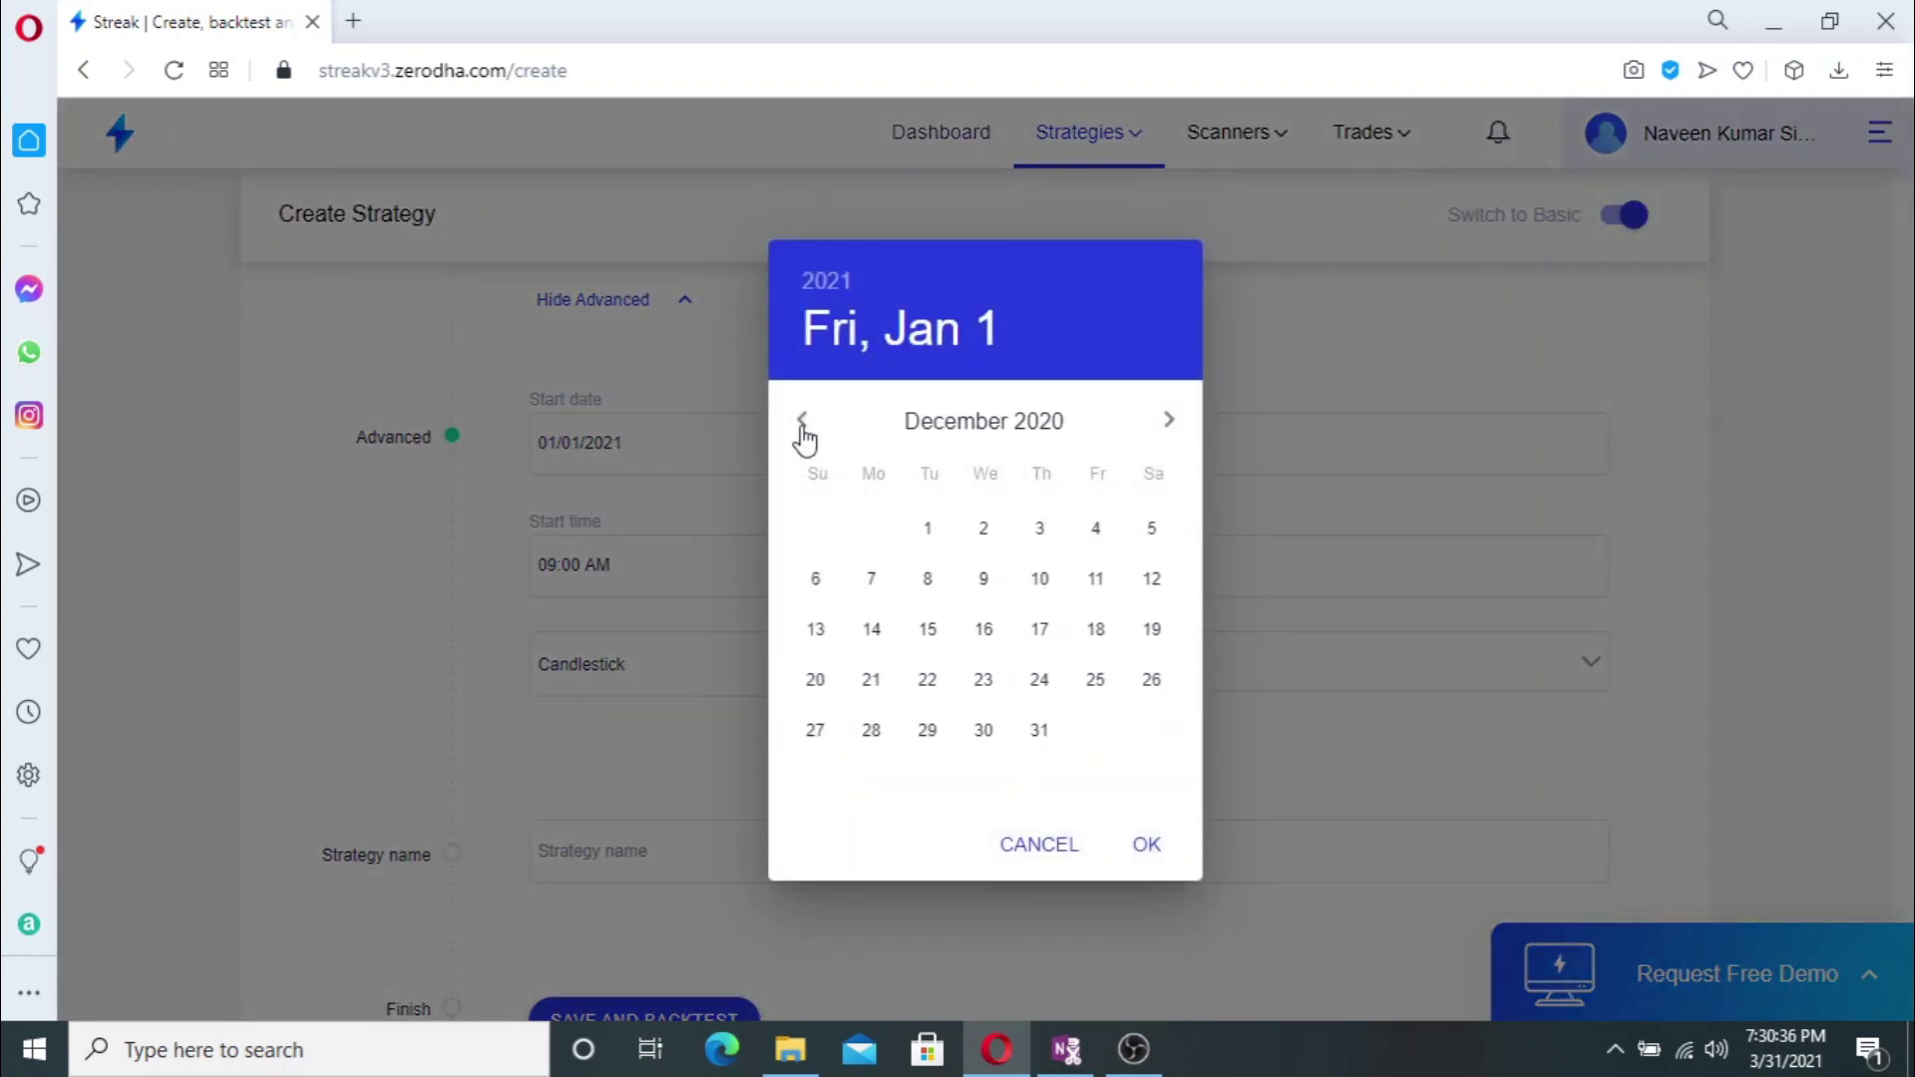
pyautogui.click(933, 532)
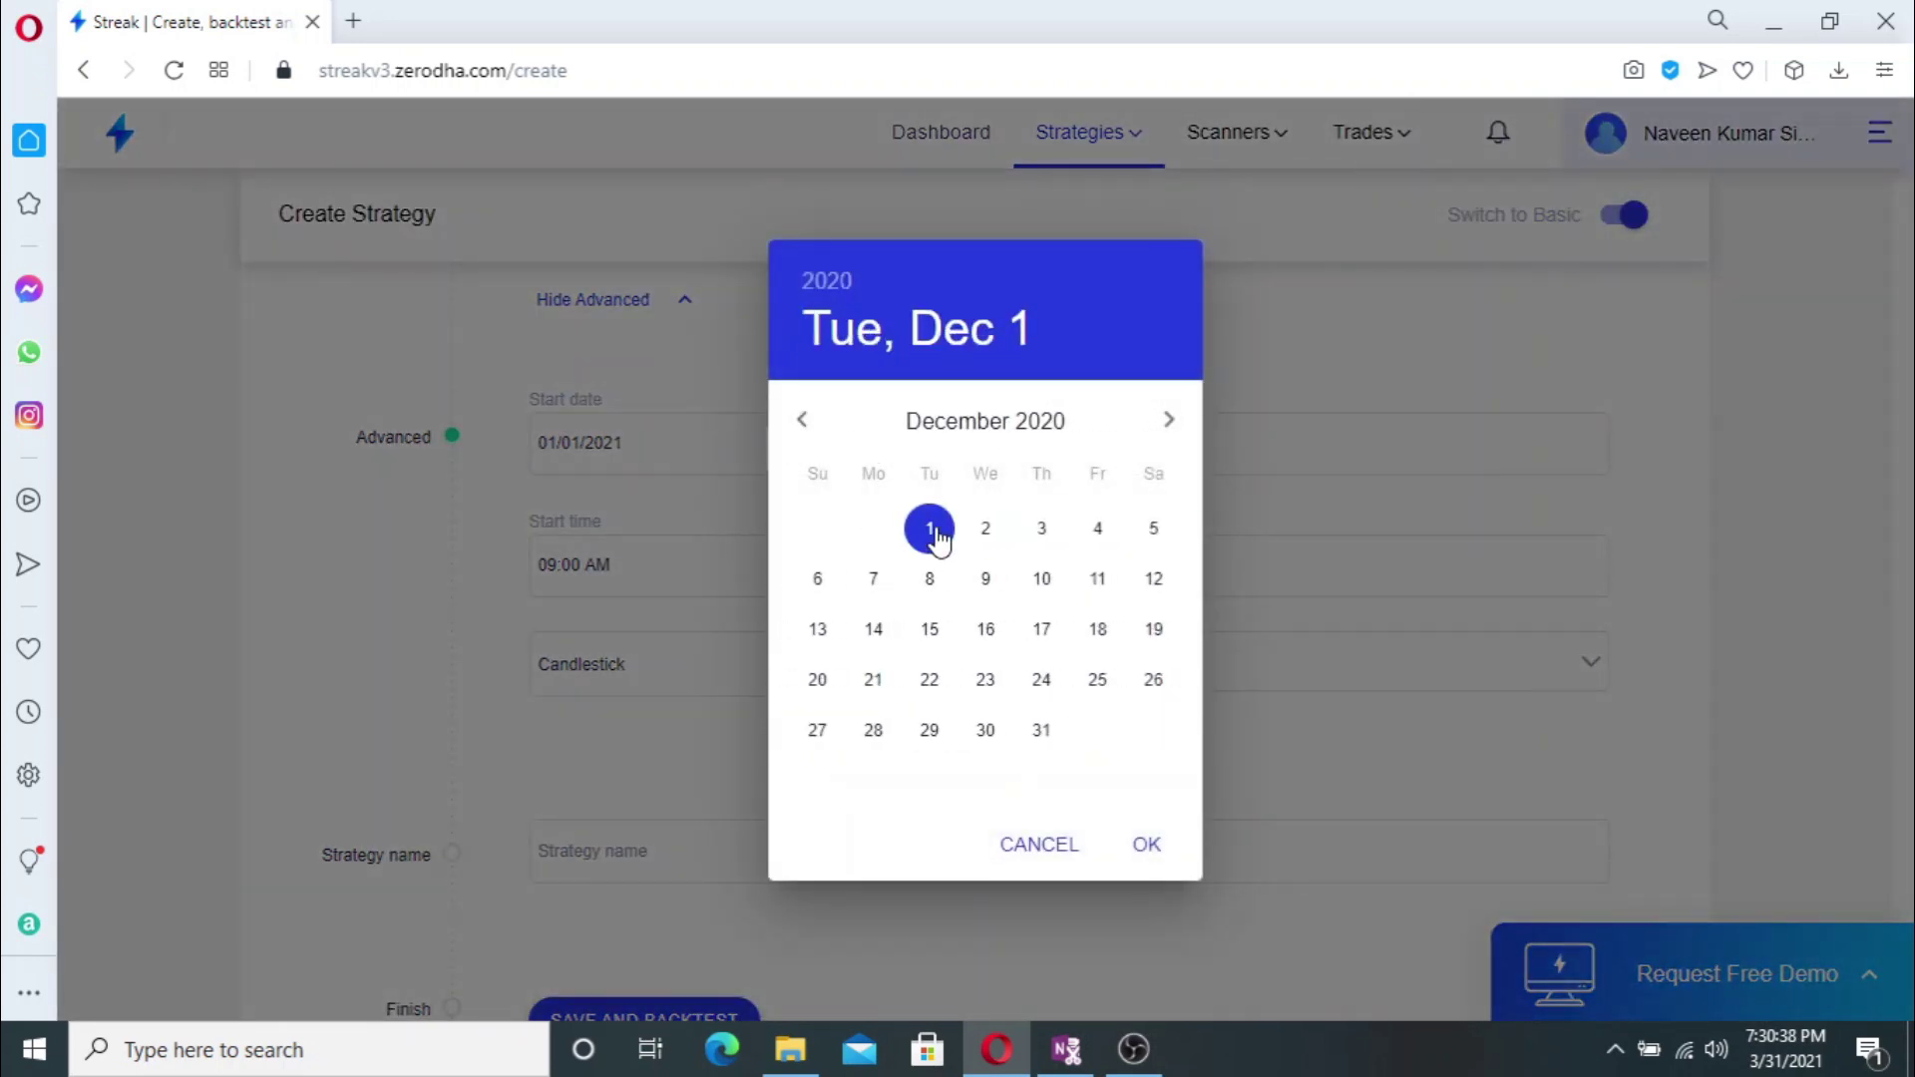
pyautogui.click(1148, 845)
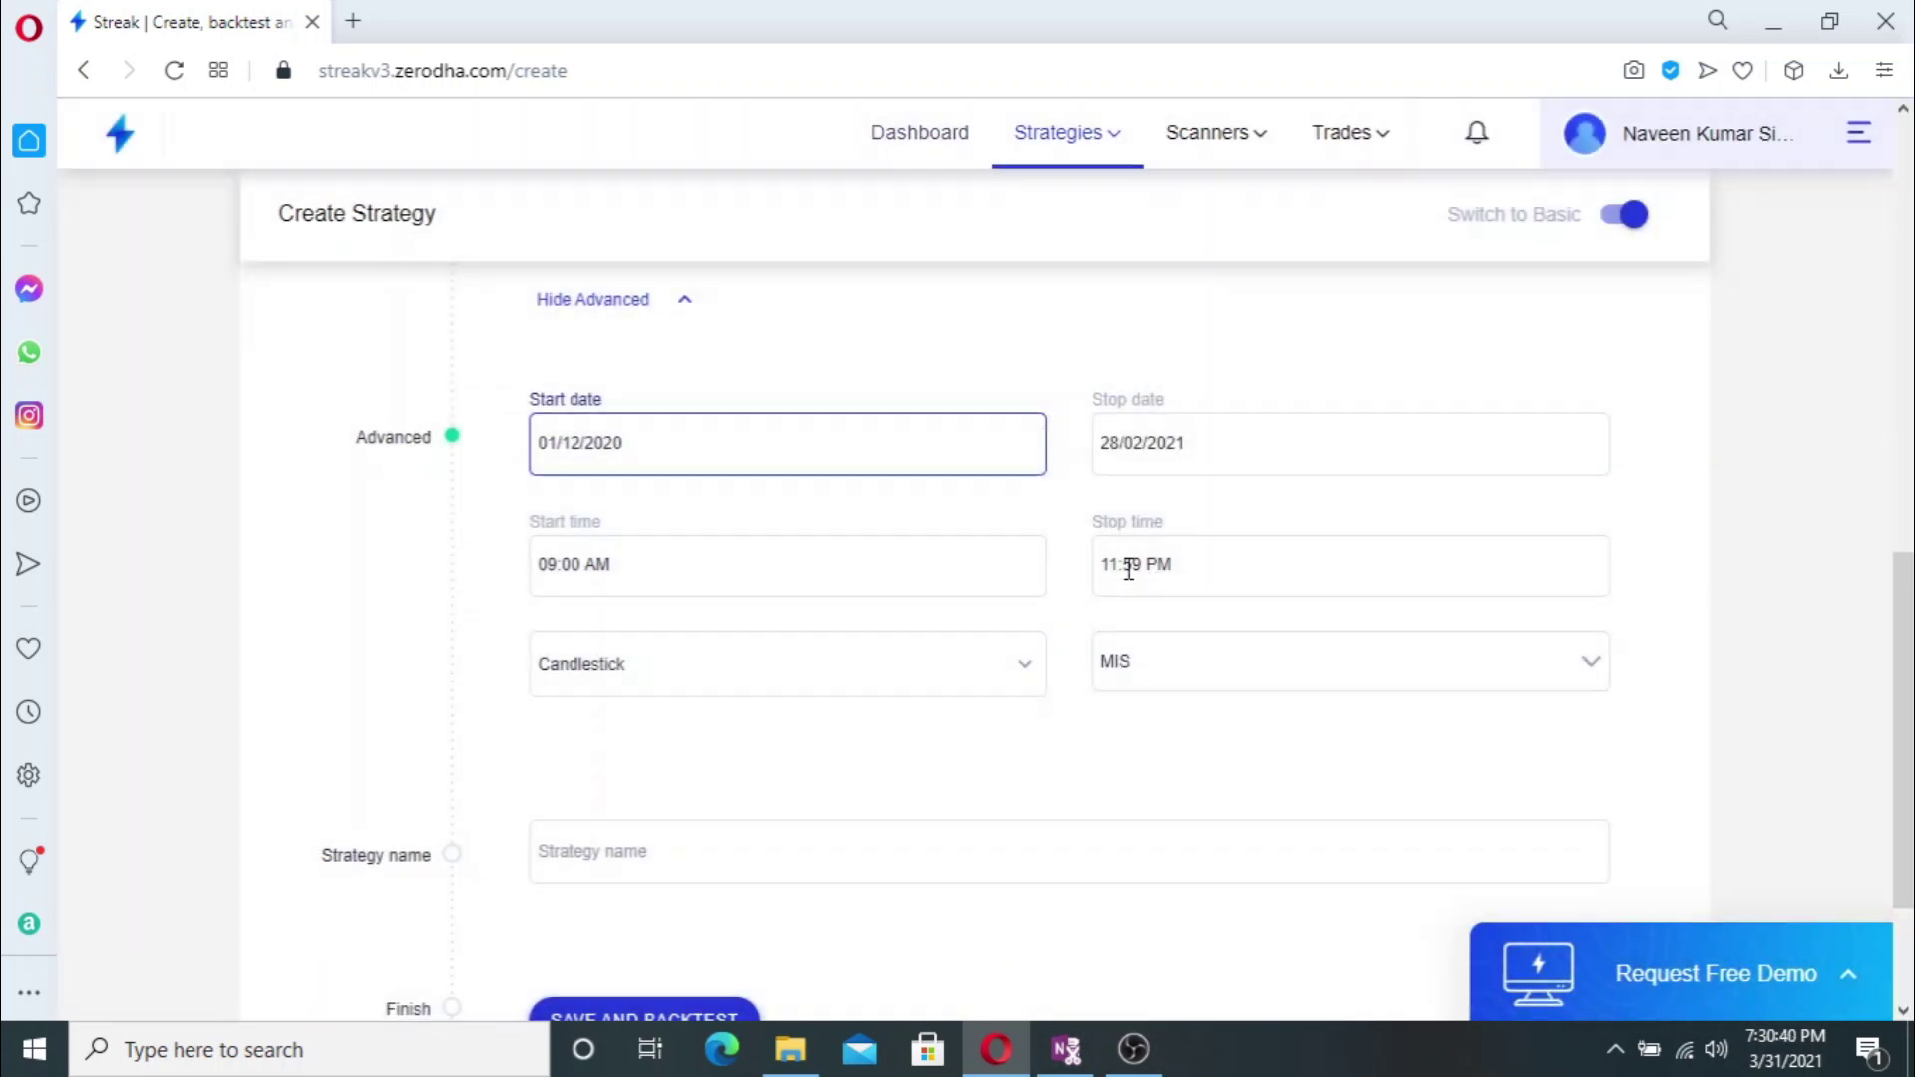
# - Set the strategy's stop date to 31/03/2021
pyautogui.scroll(1, 1162, 578)
pyautogui.click(1218, 581)
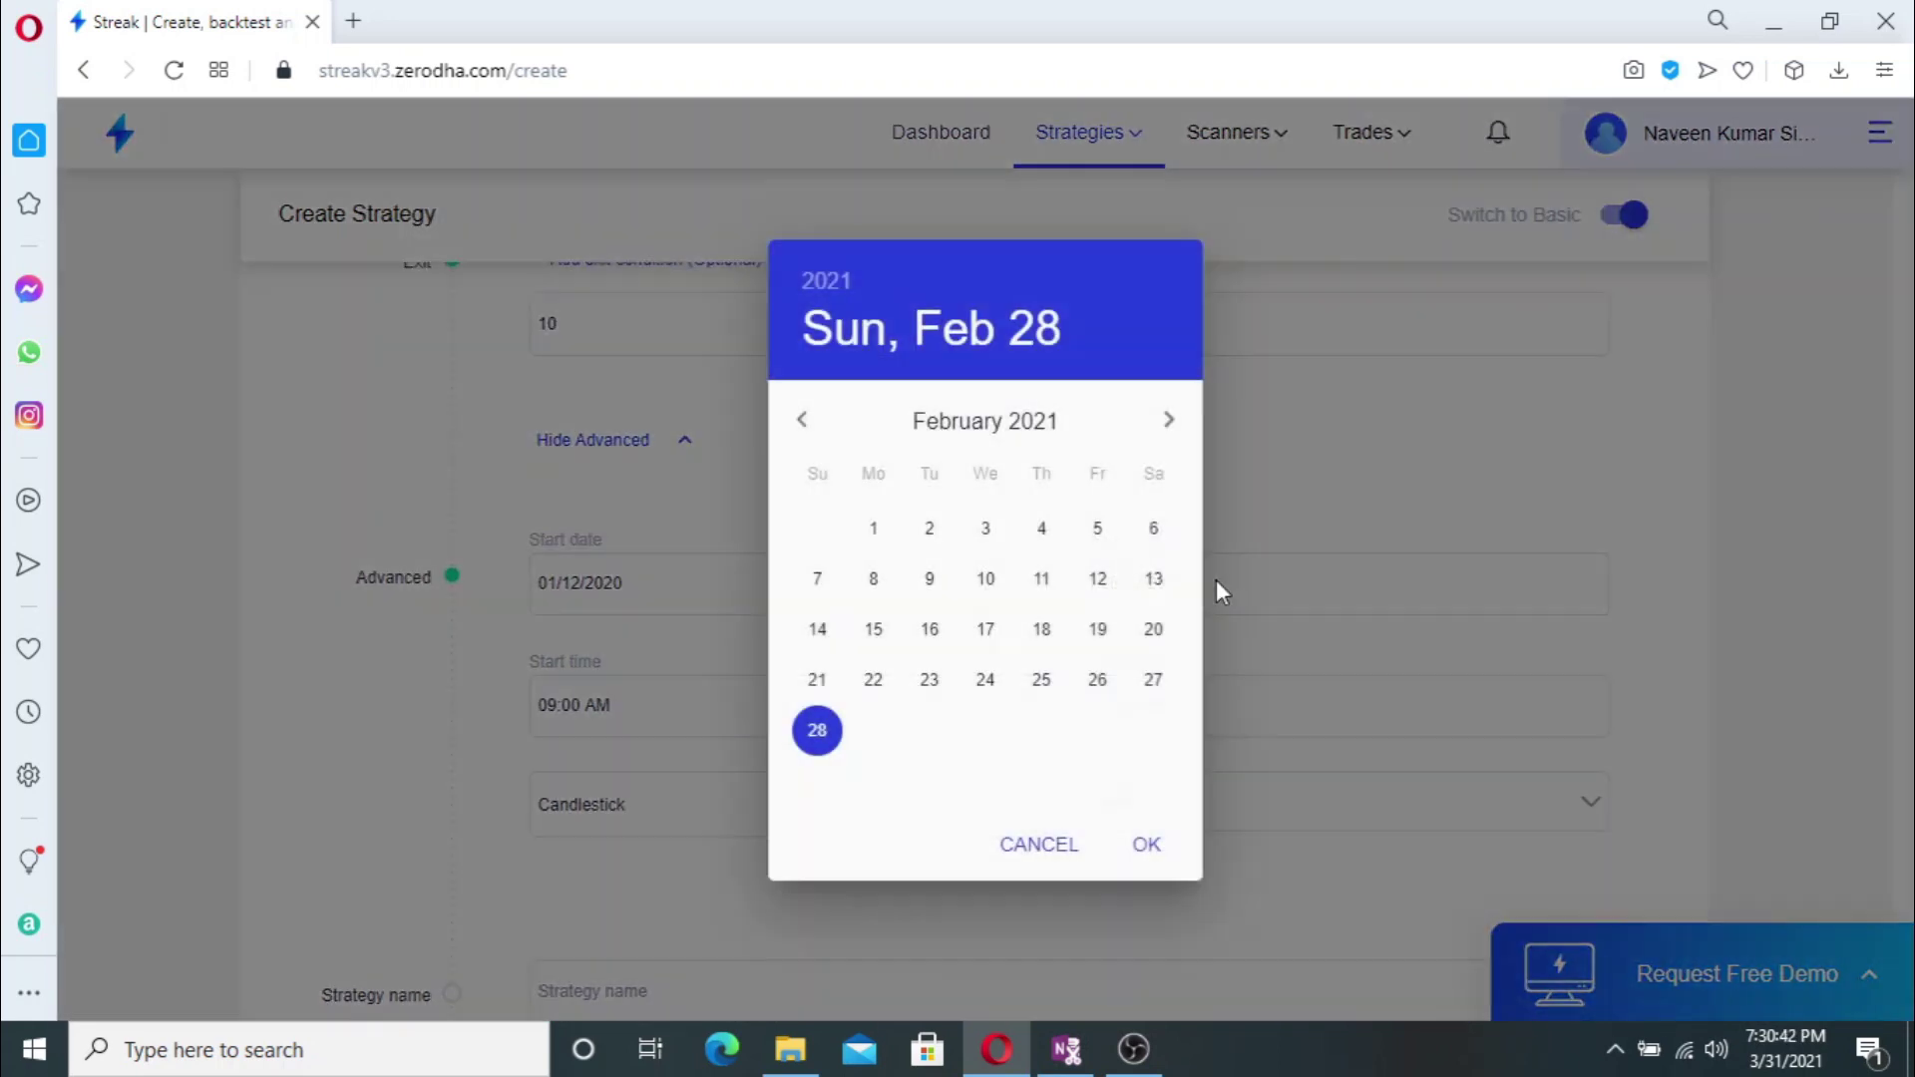
pyautogui.click(1171, 423)
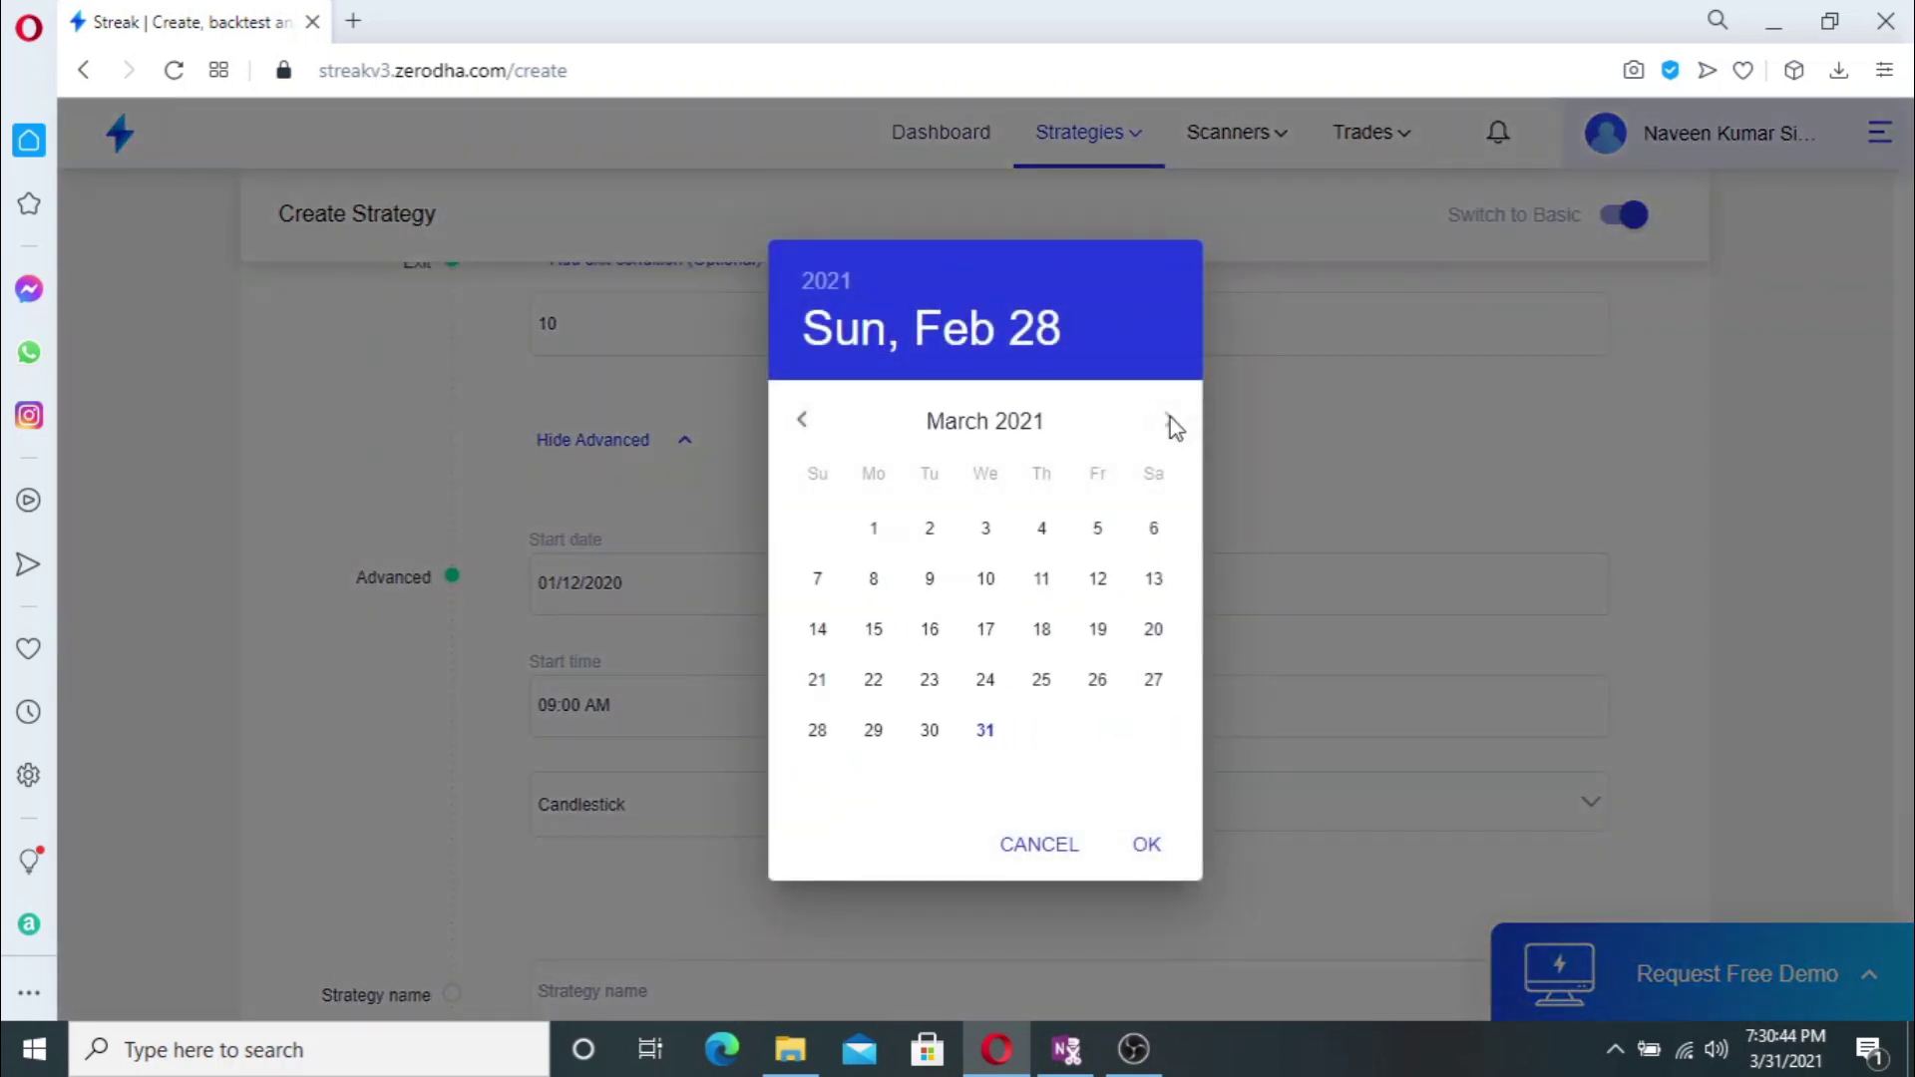
pyautogui.click(985, 731)
pyautogui.click(1147, 848)
# - Set the strategy's start time to 09:15 AM in the advanced settings
pyautogui.scroll(-1, 1353, 471)
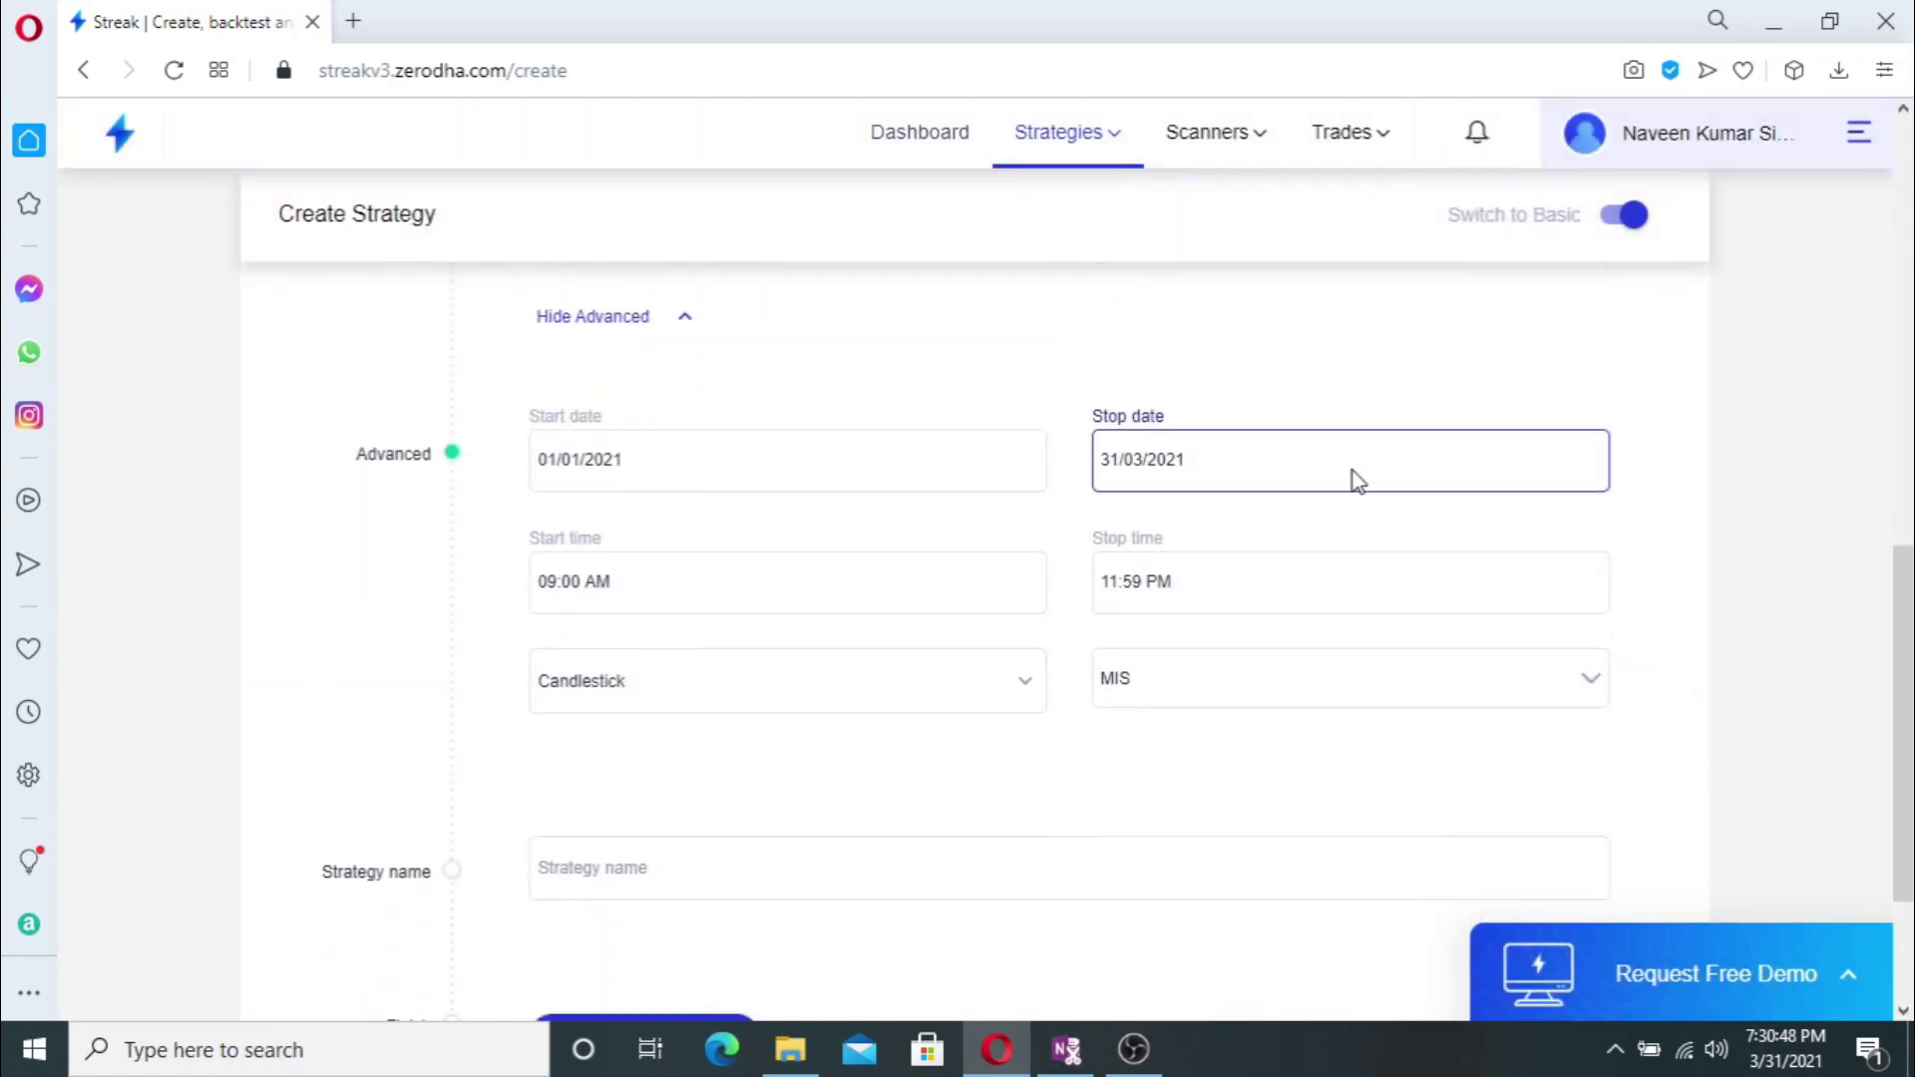
pyautogui.click(676, 583)
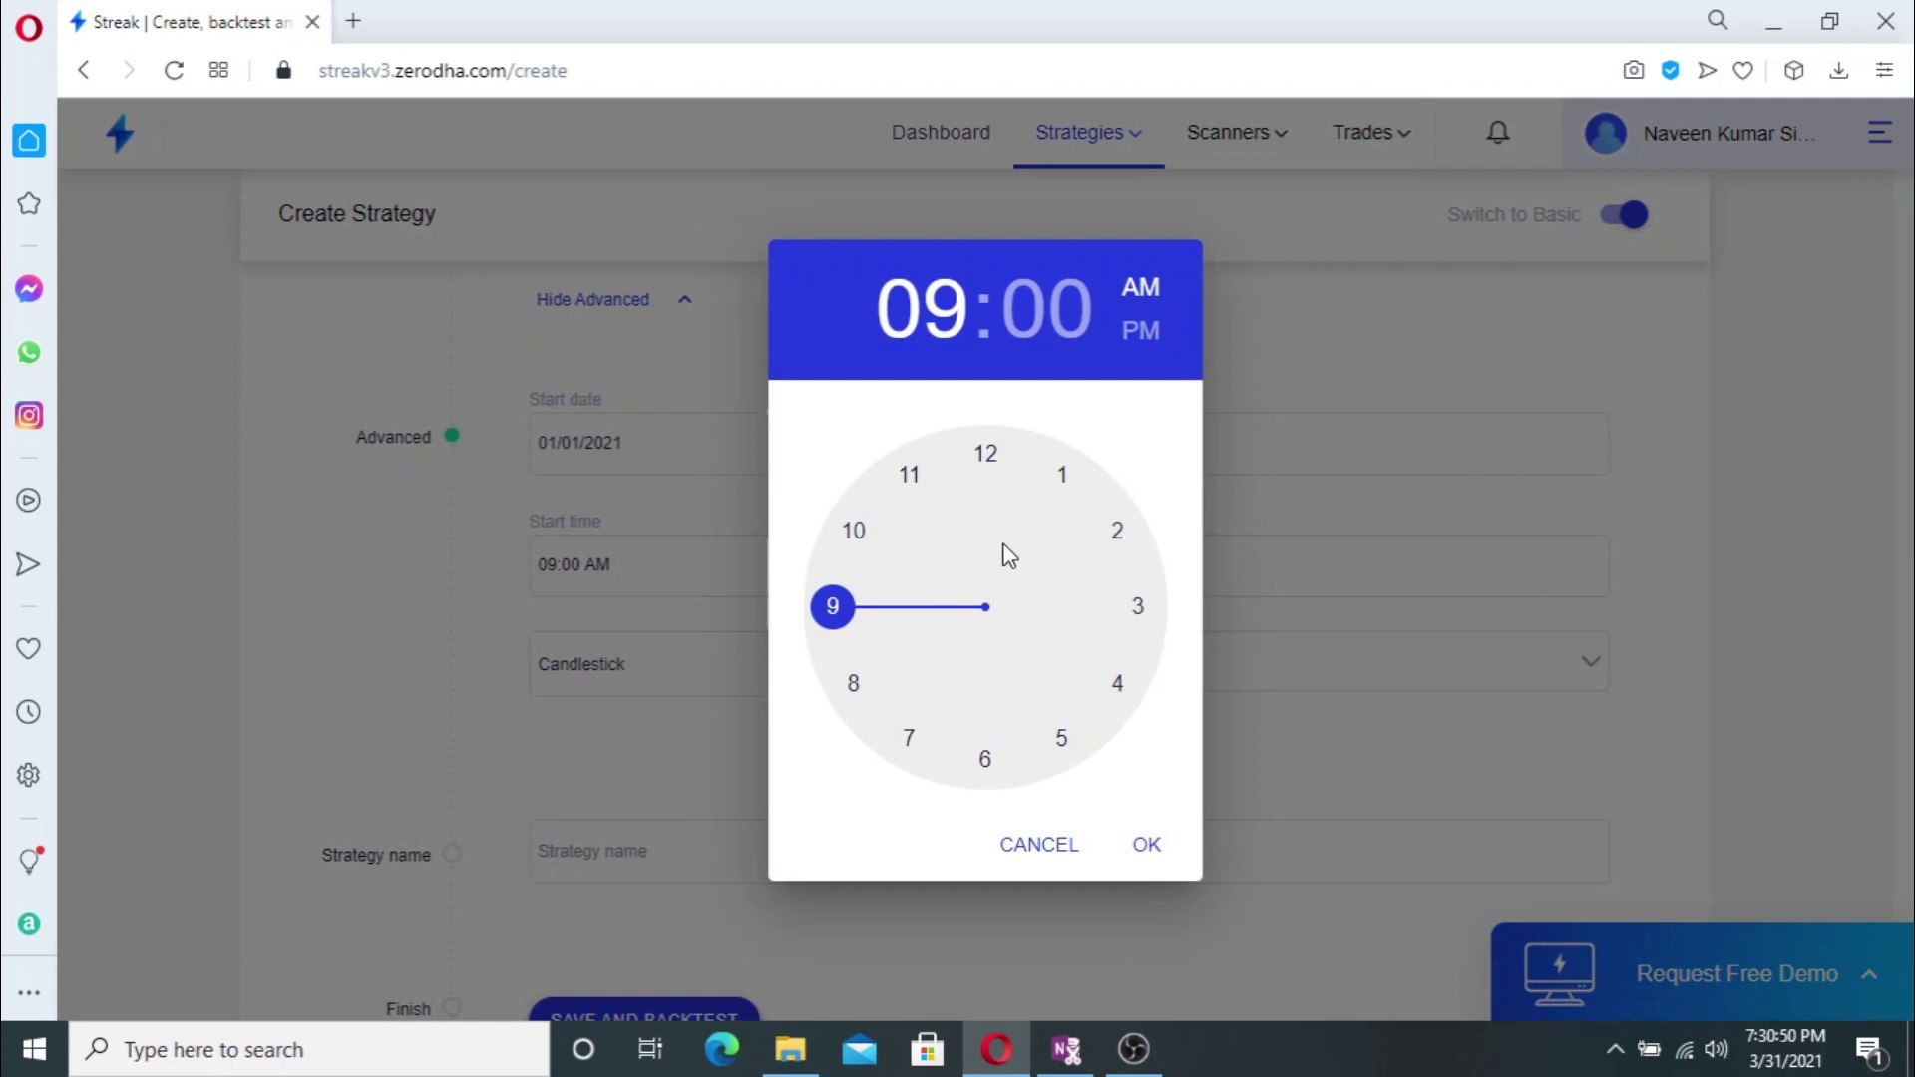
pyautogui.click(1048, 321)
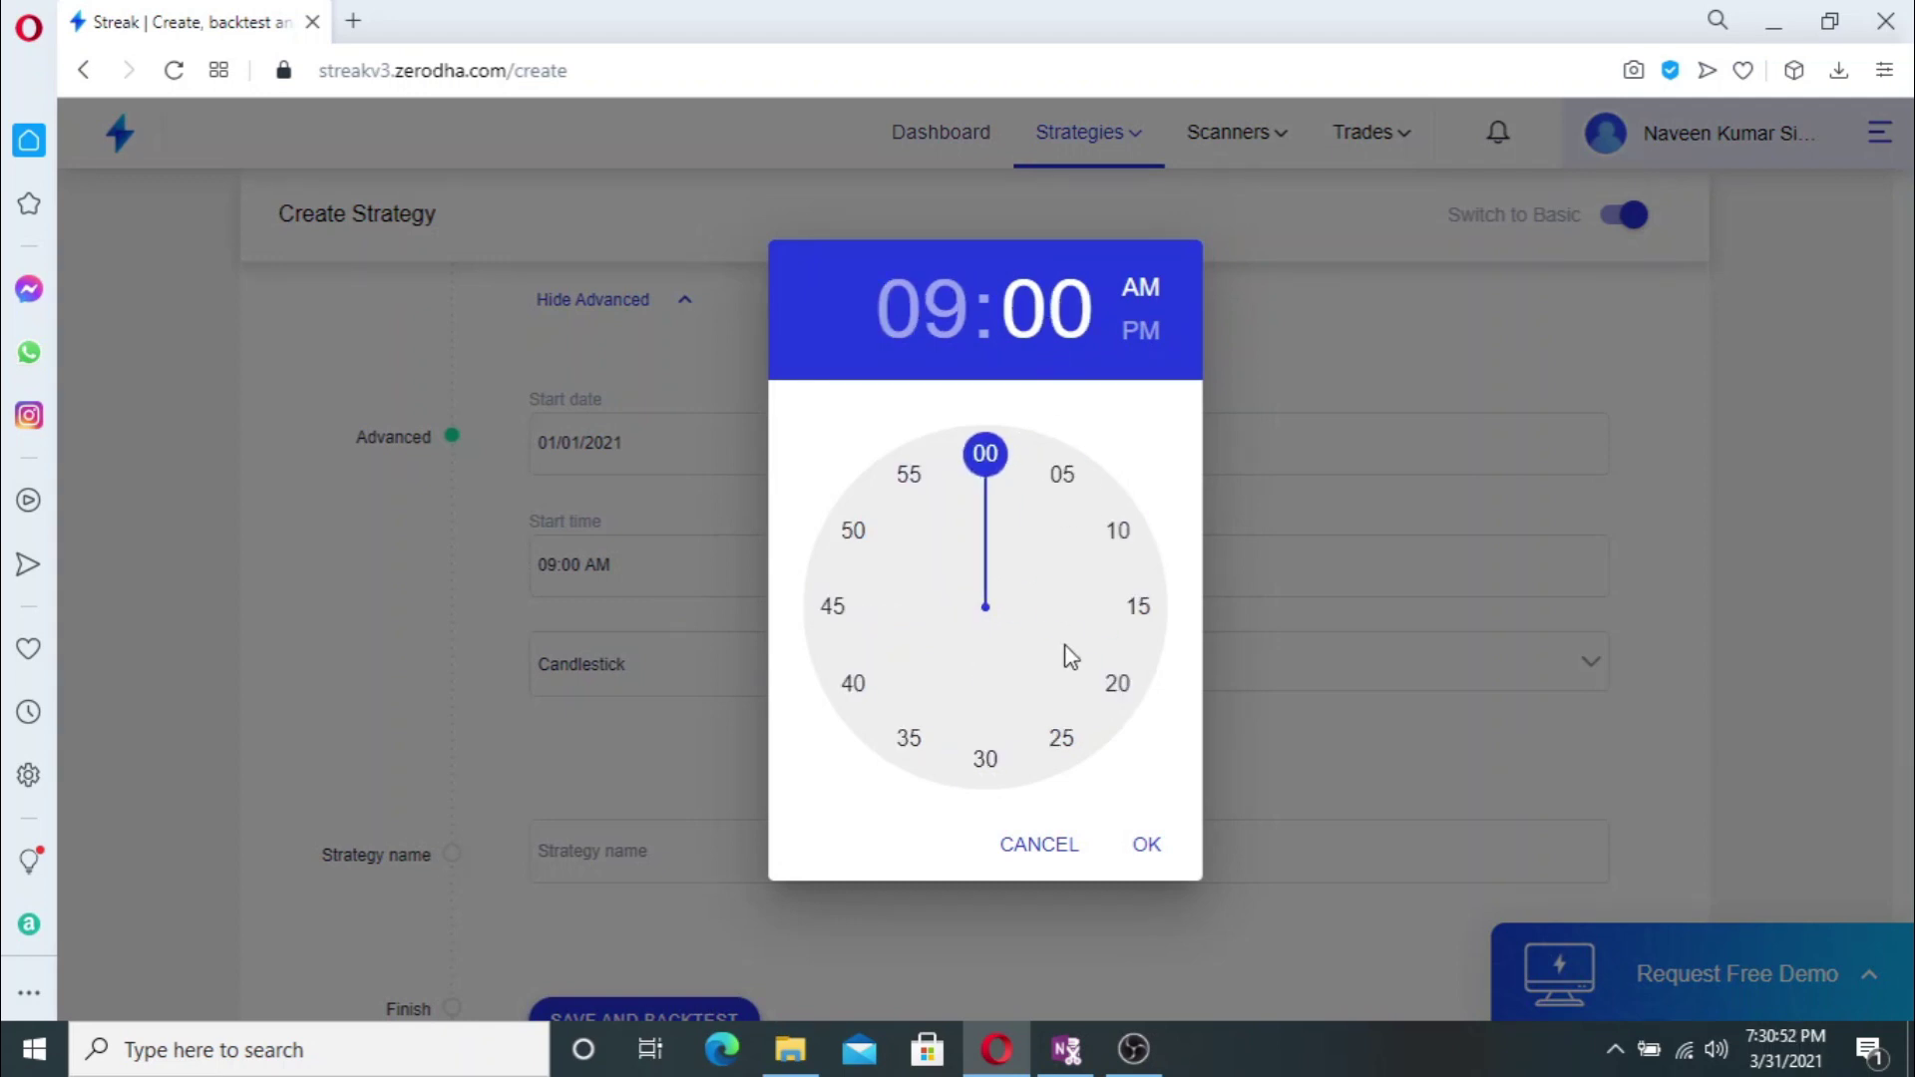
pyautogui.click(1142, 611)
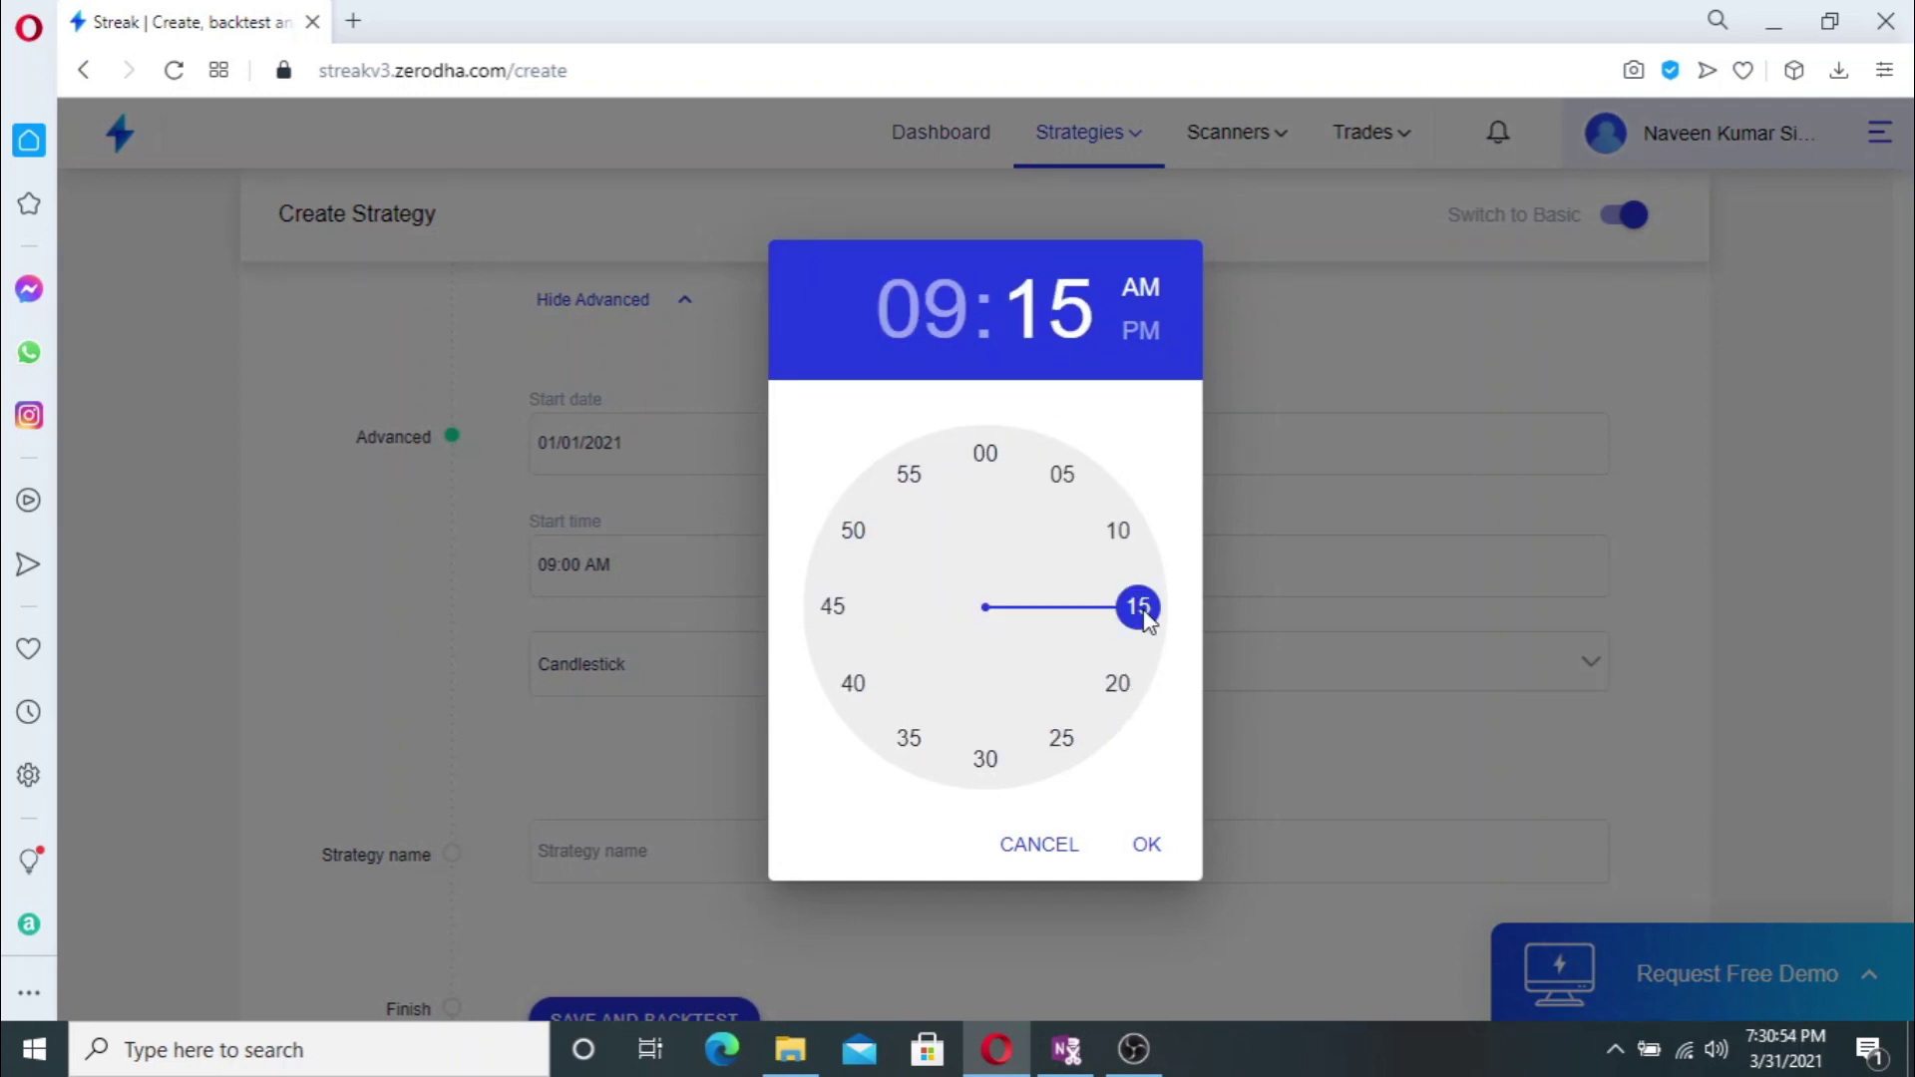
pyautogui.click(1147, 844)
# - Set the strategy's stop time to 03:00 PM
pyautogui.click(1237, 567)
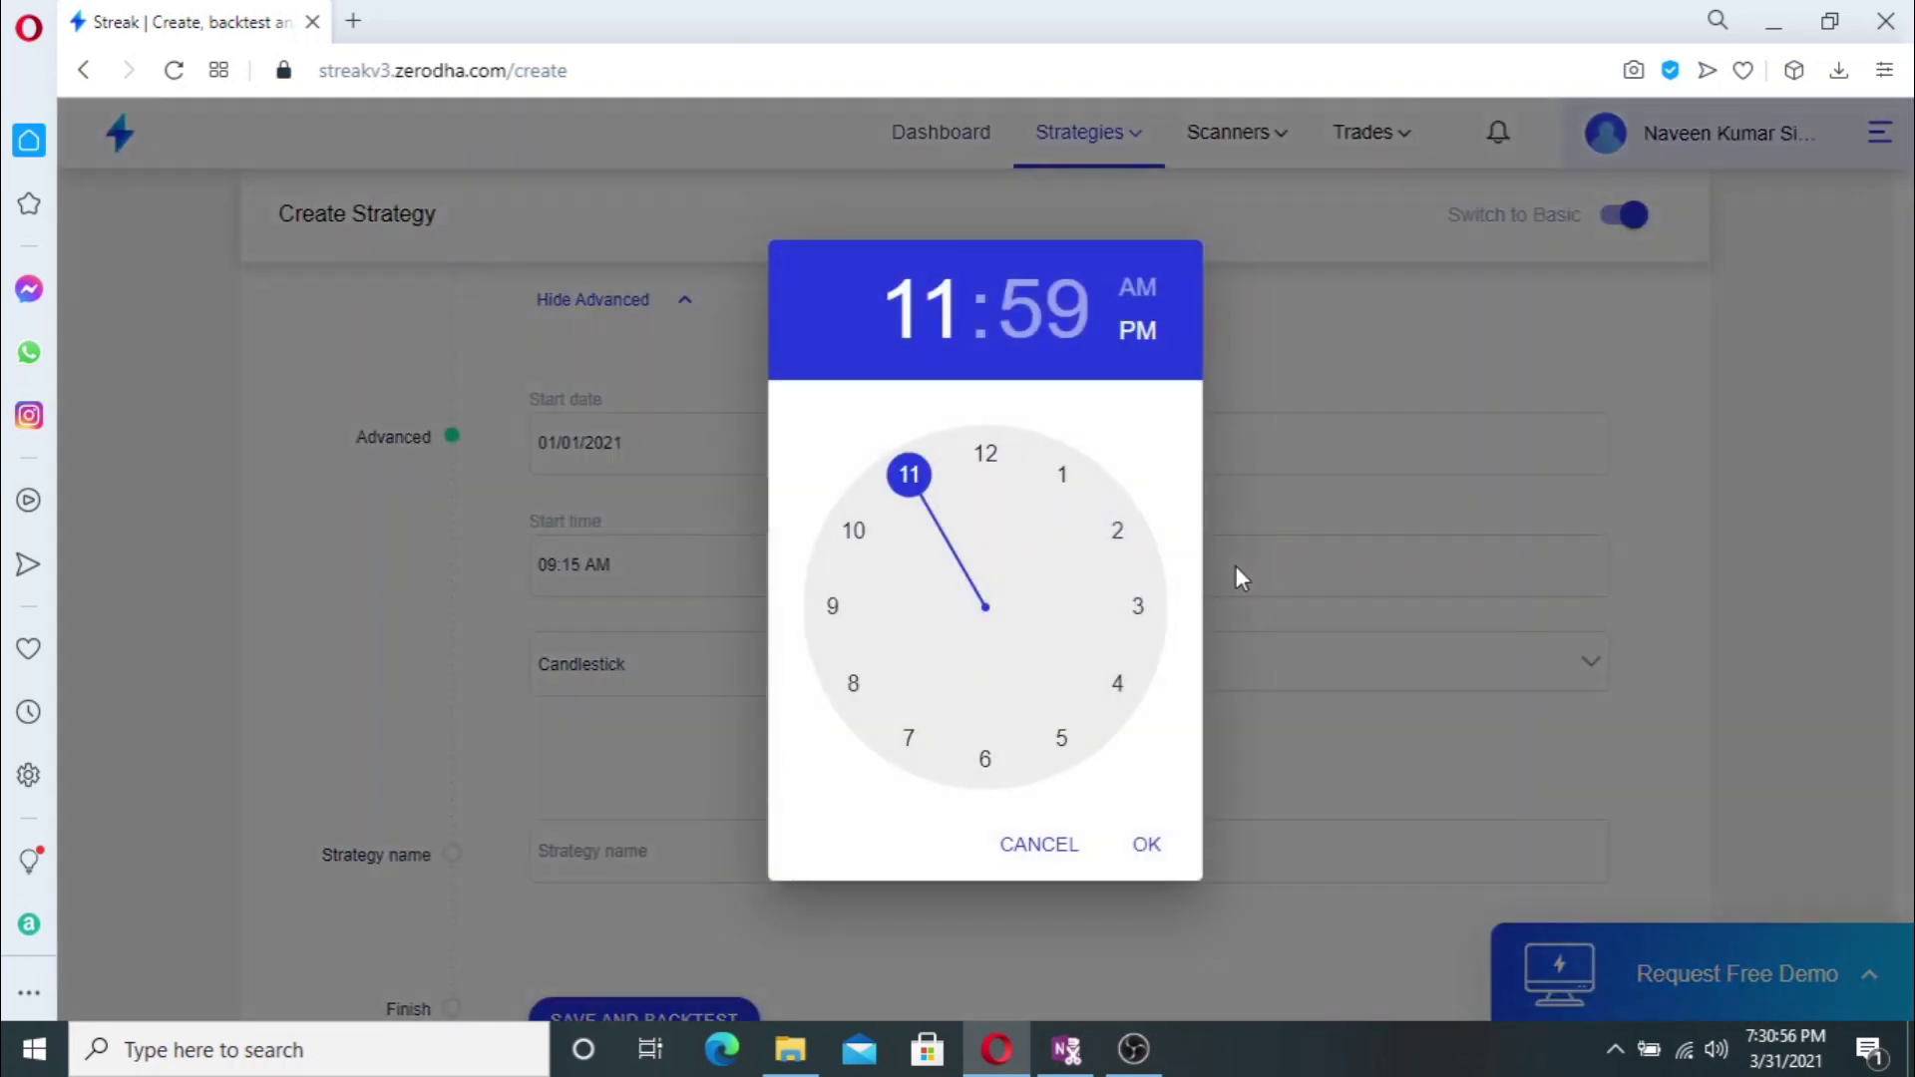
pyautogui.click(1141, 613)
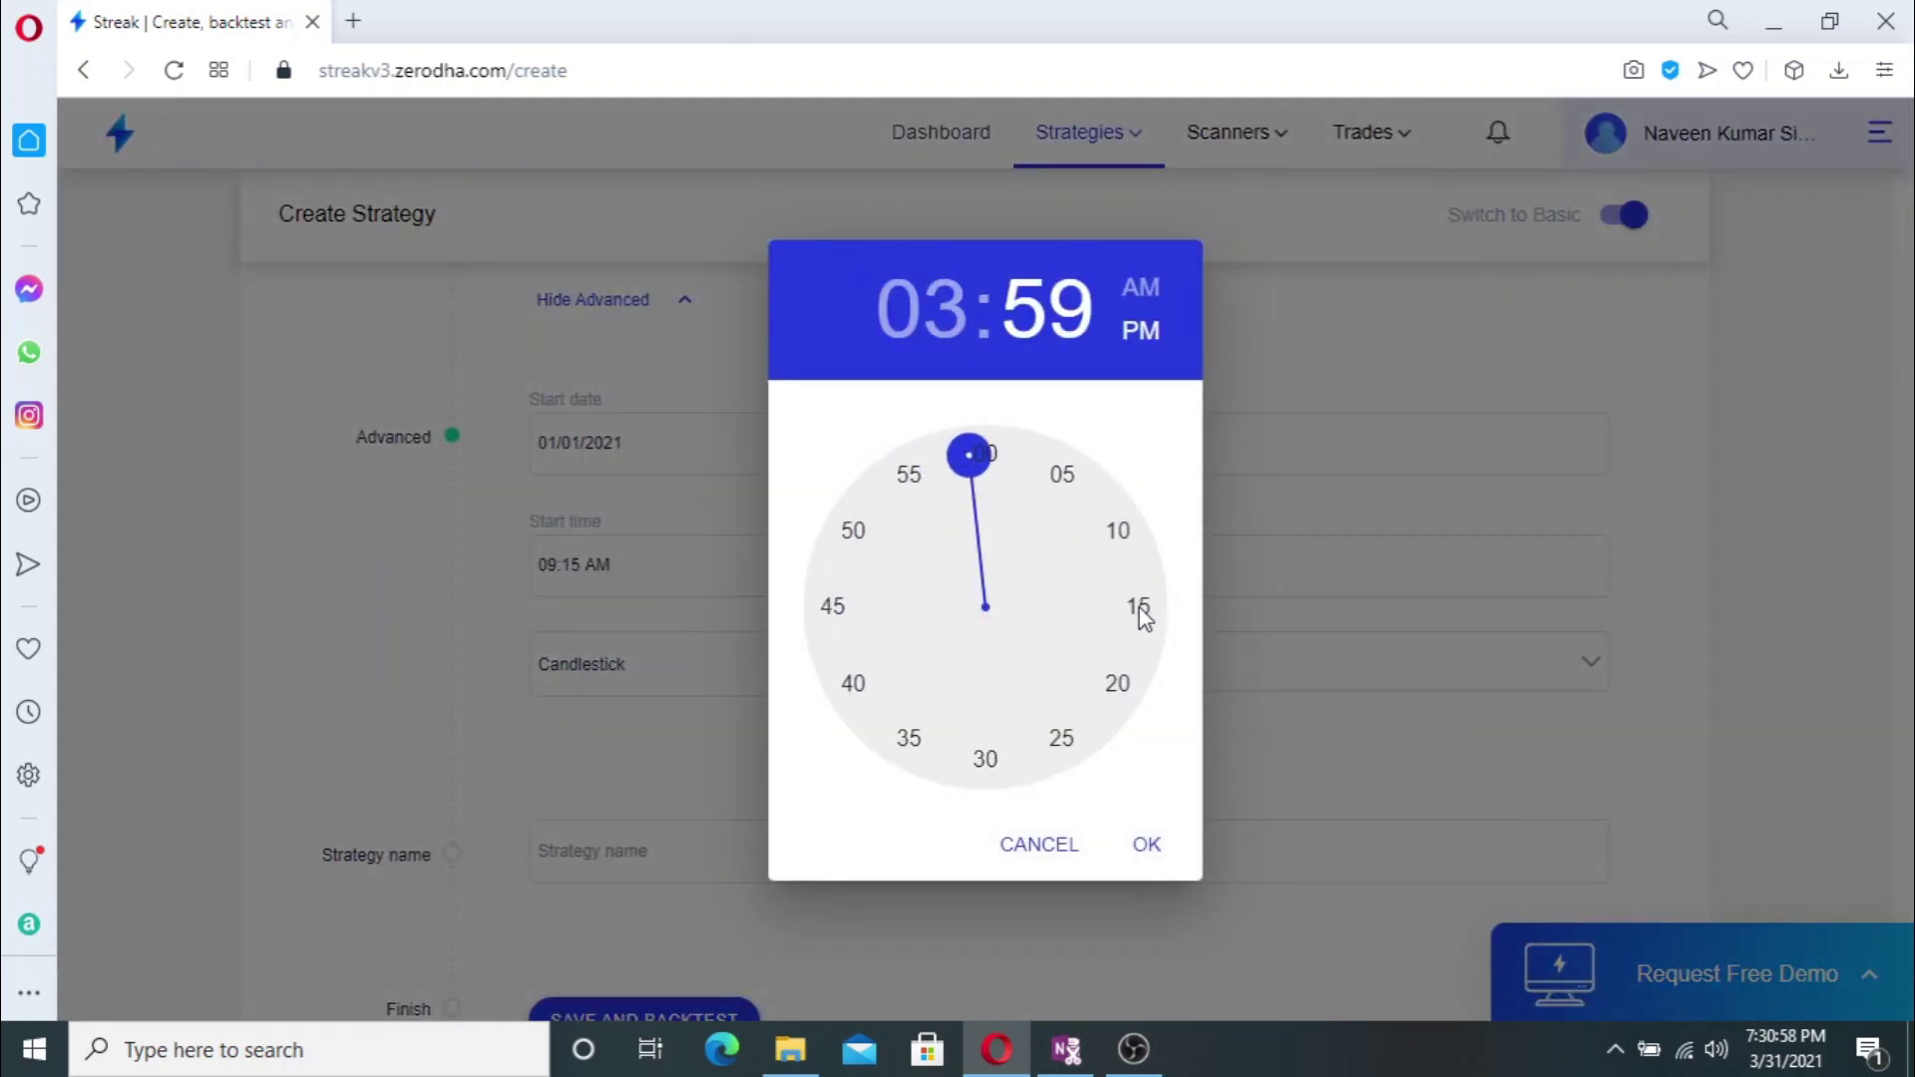
pyautogui.click(984, 461)
pyautogui.click(1143, 841)
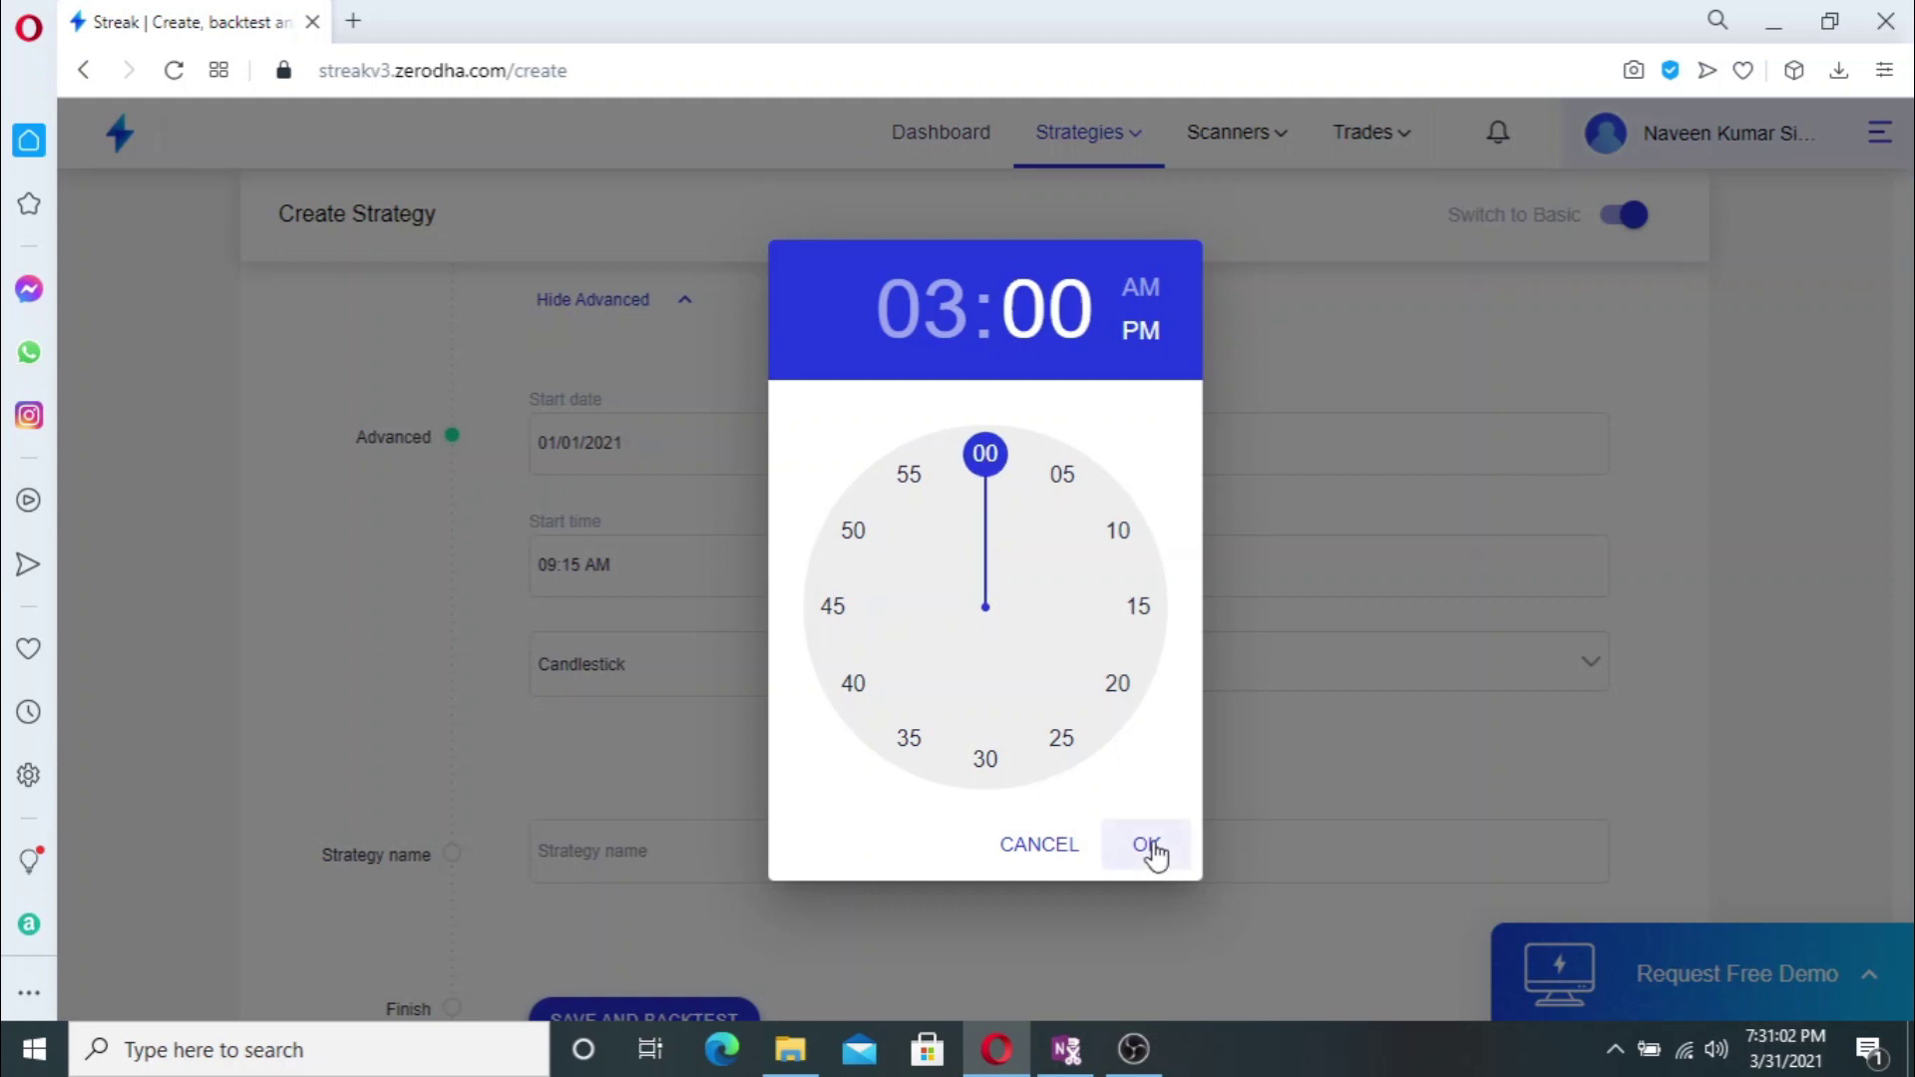
# - Review the strategy's entry, exit and advanced settings and choose MIS as the order type
pyautogui.scroll(-2, 1004, 626)
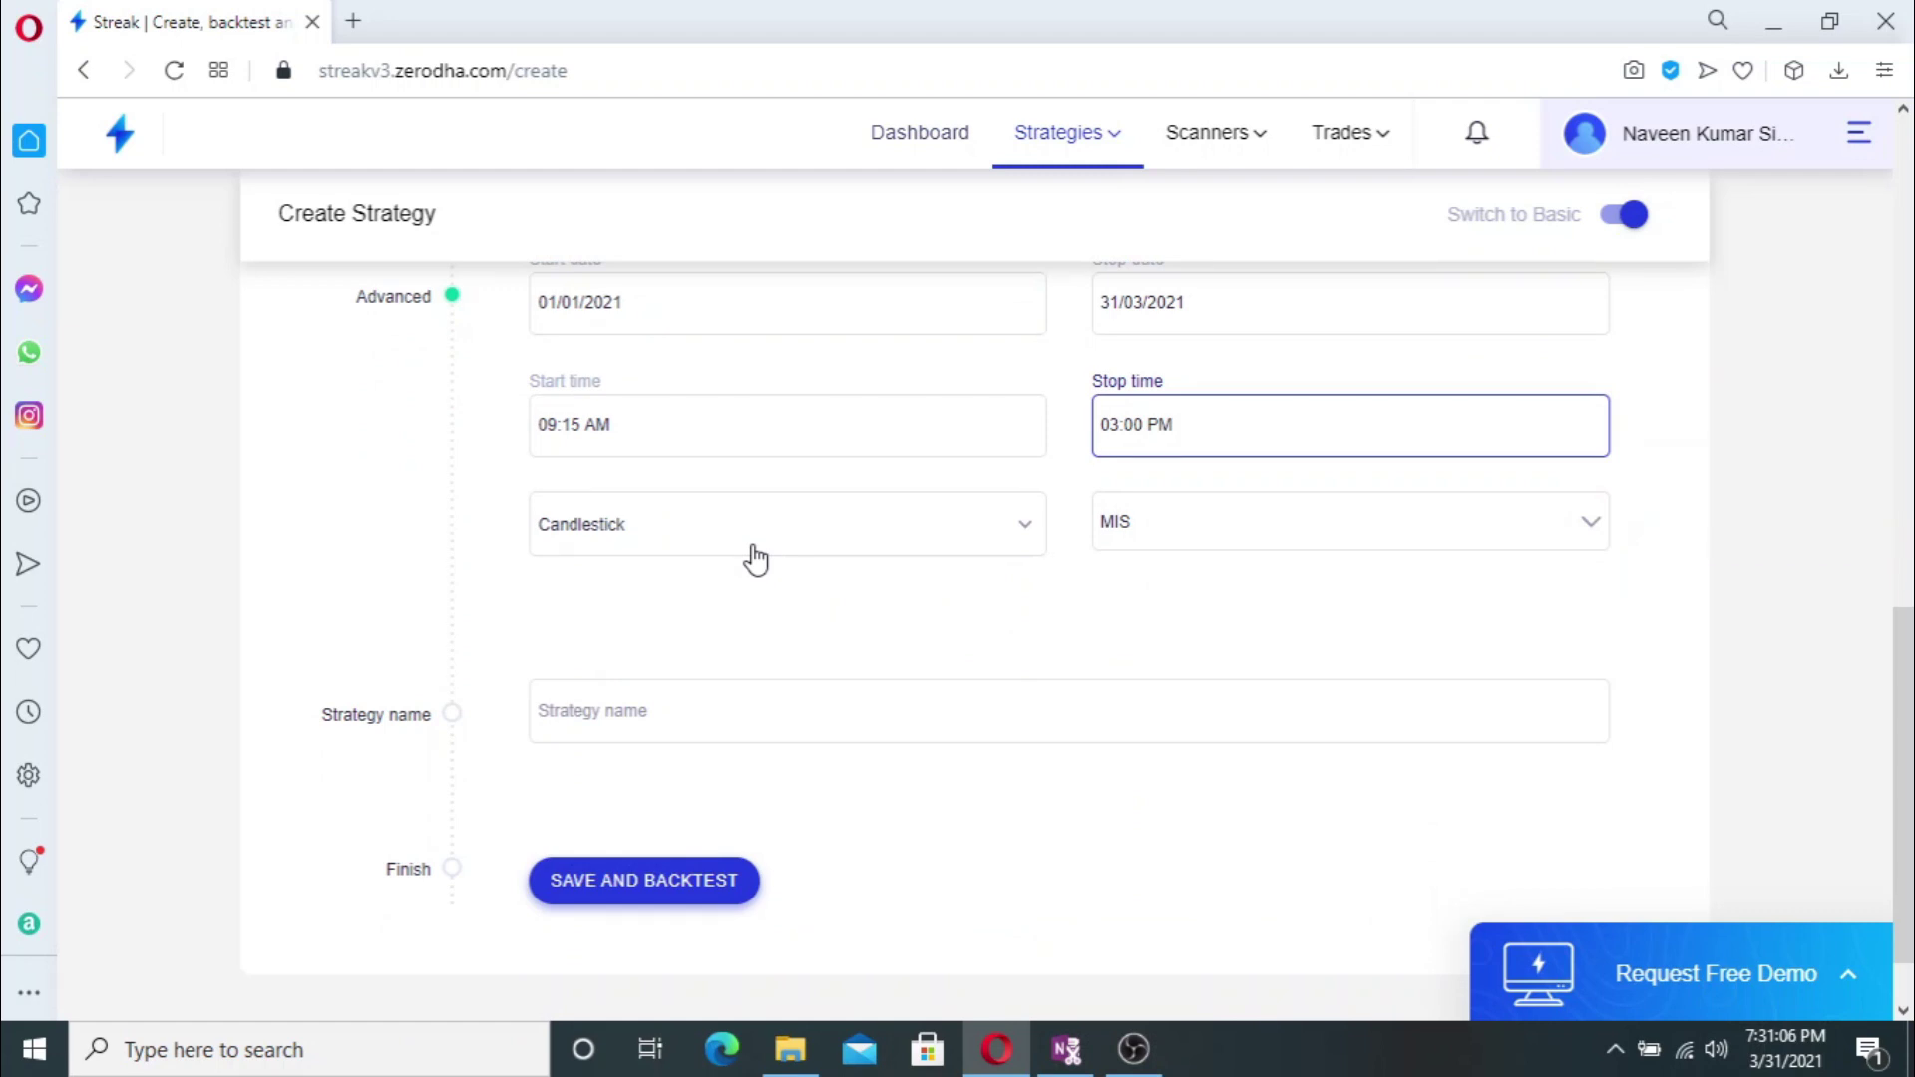
pyautogui.scroll(5, 886, 594)
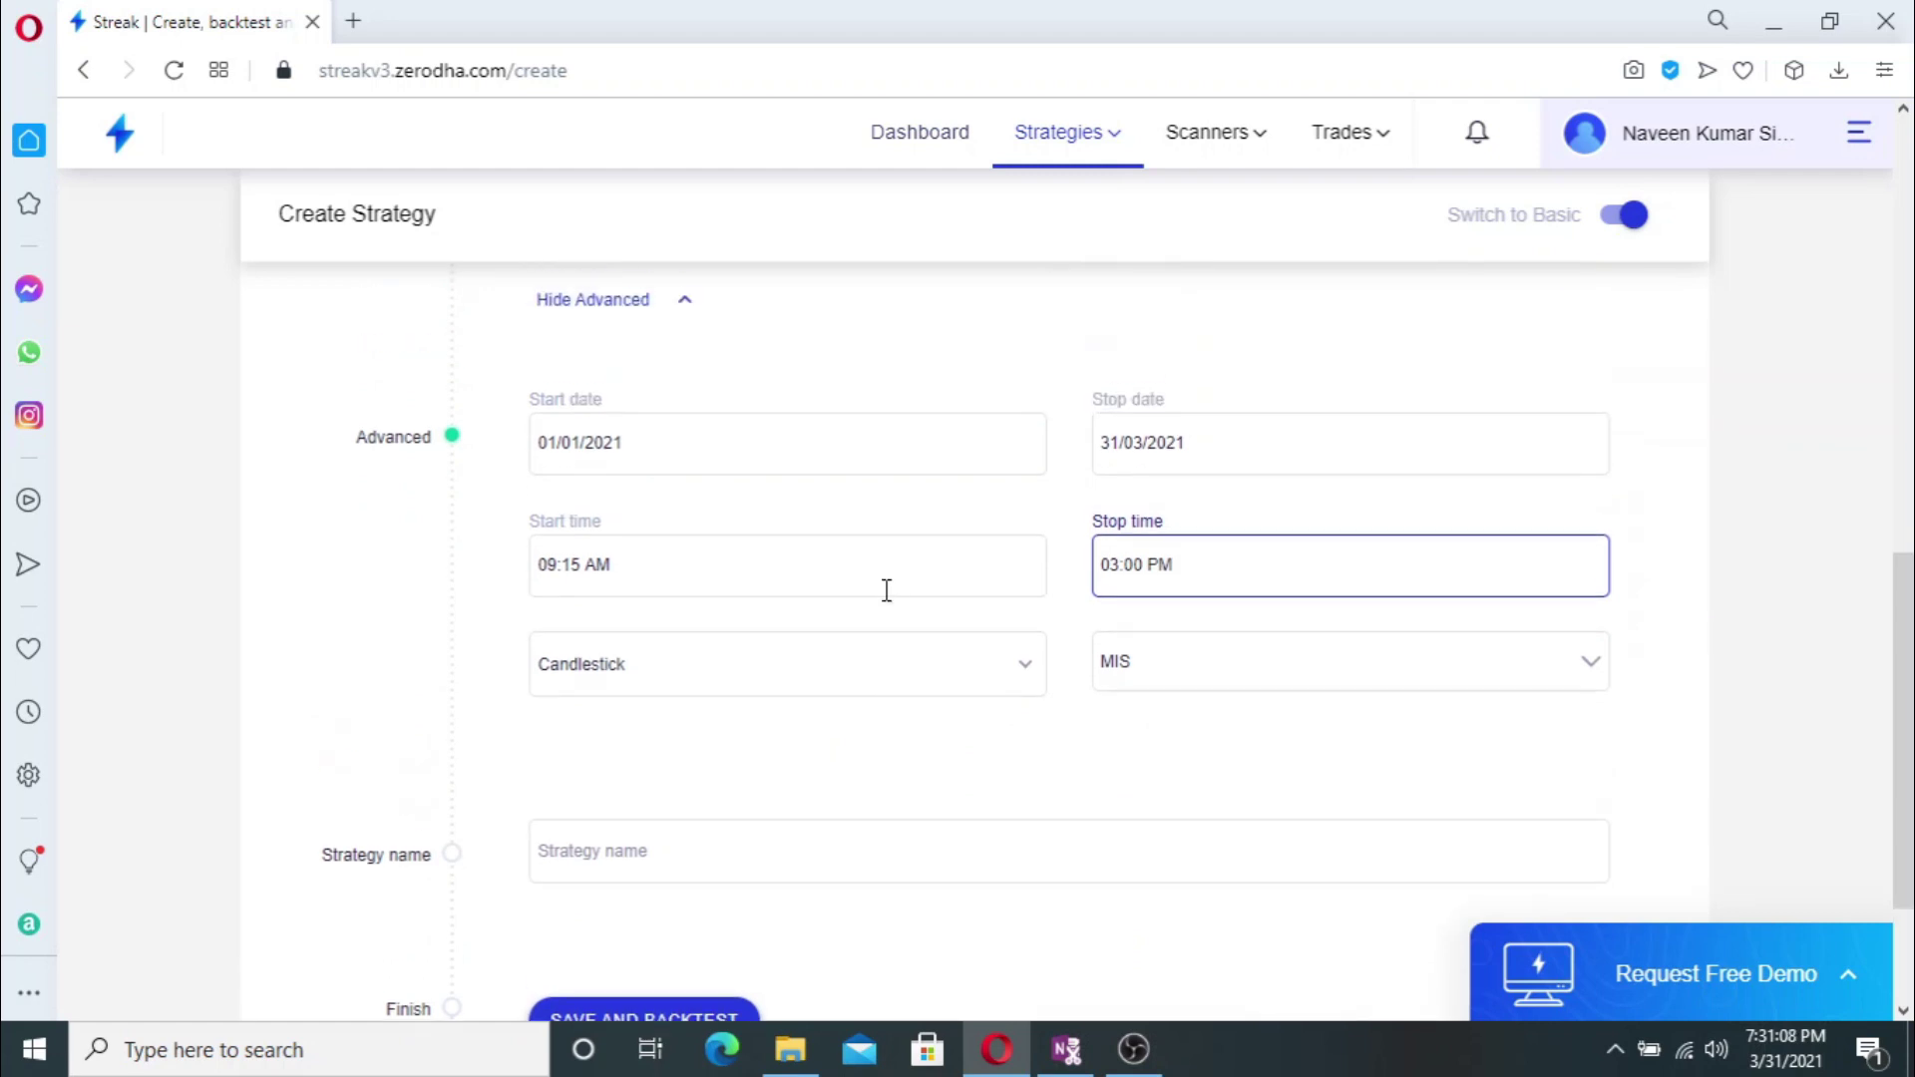
pyautogui.scroll(3, 886, 593)
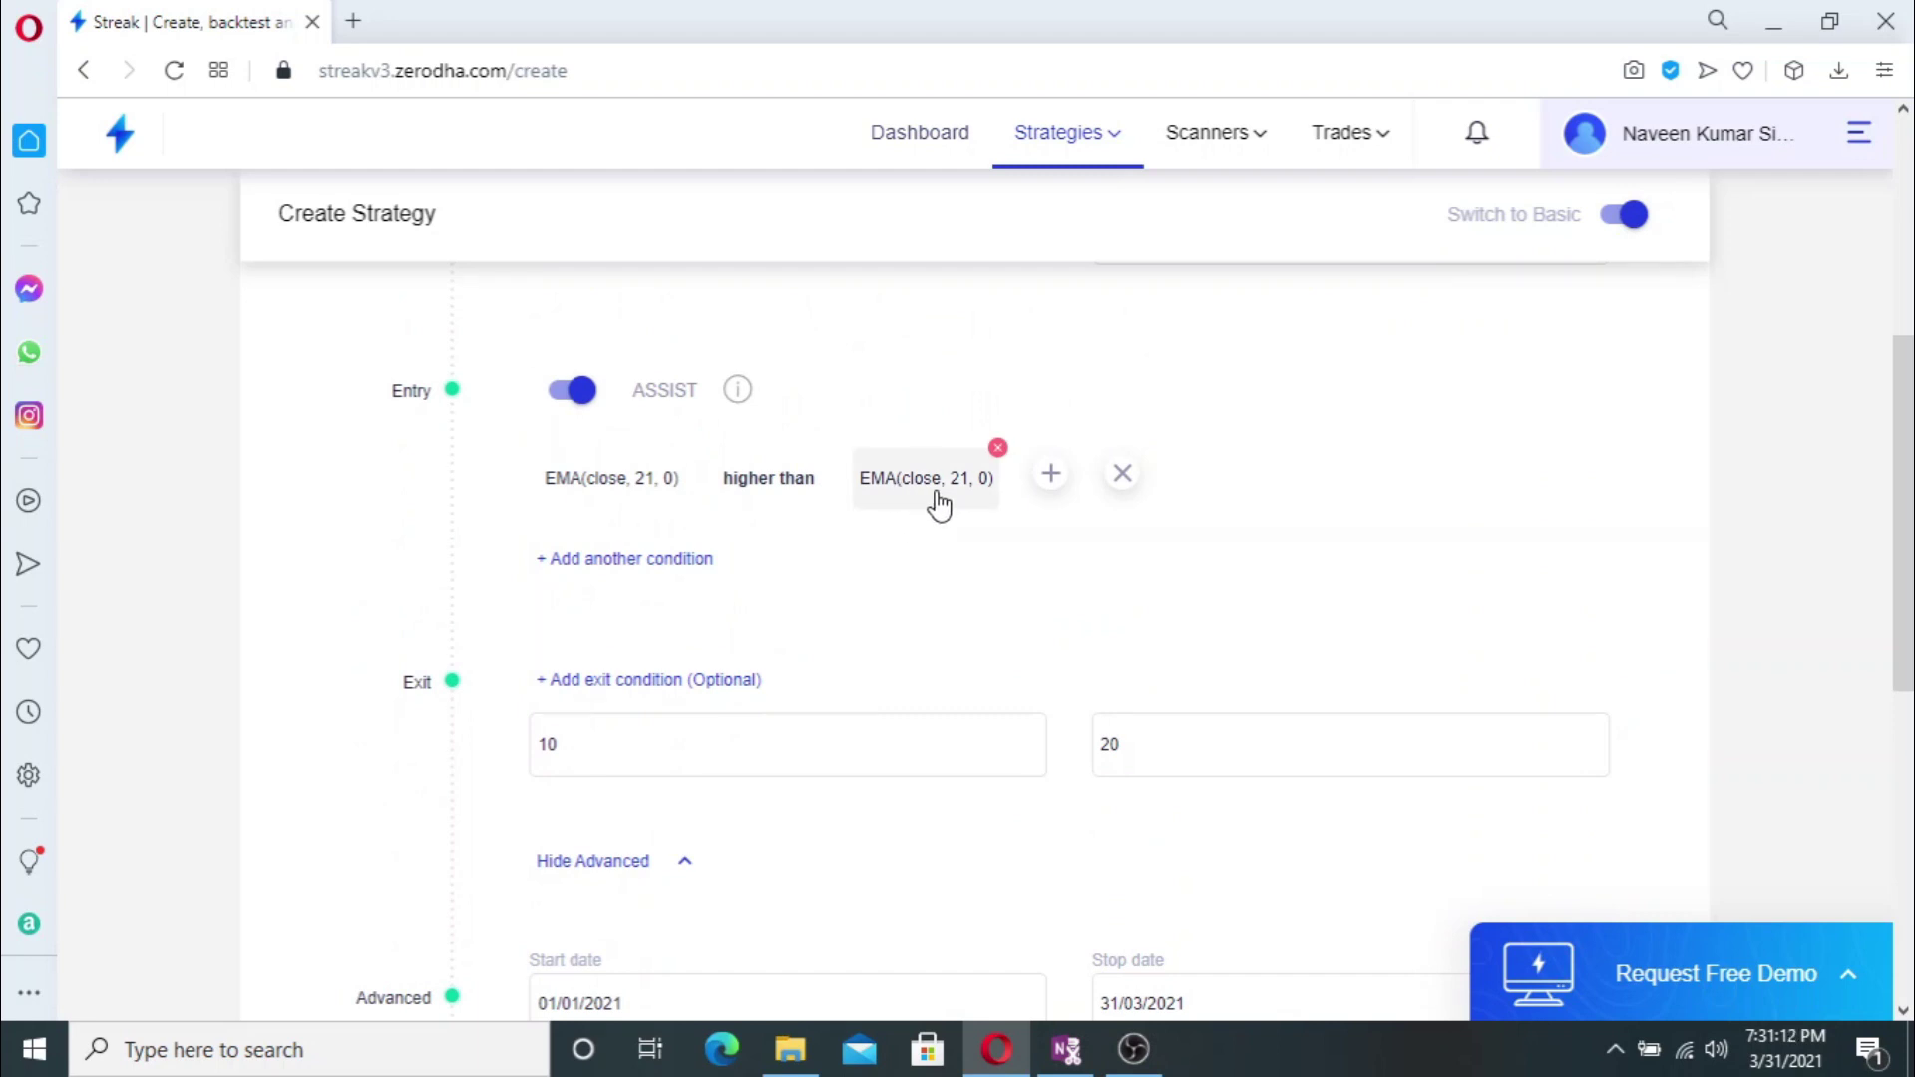
pyautogui.scroll(-3, 943, 549)
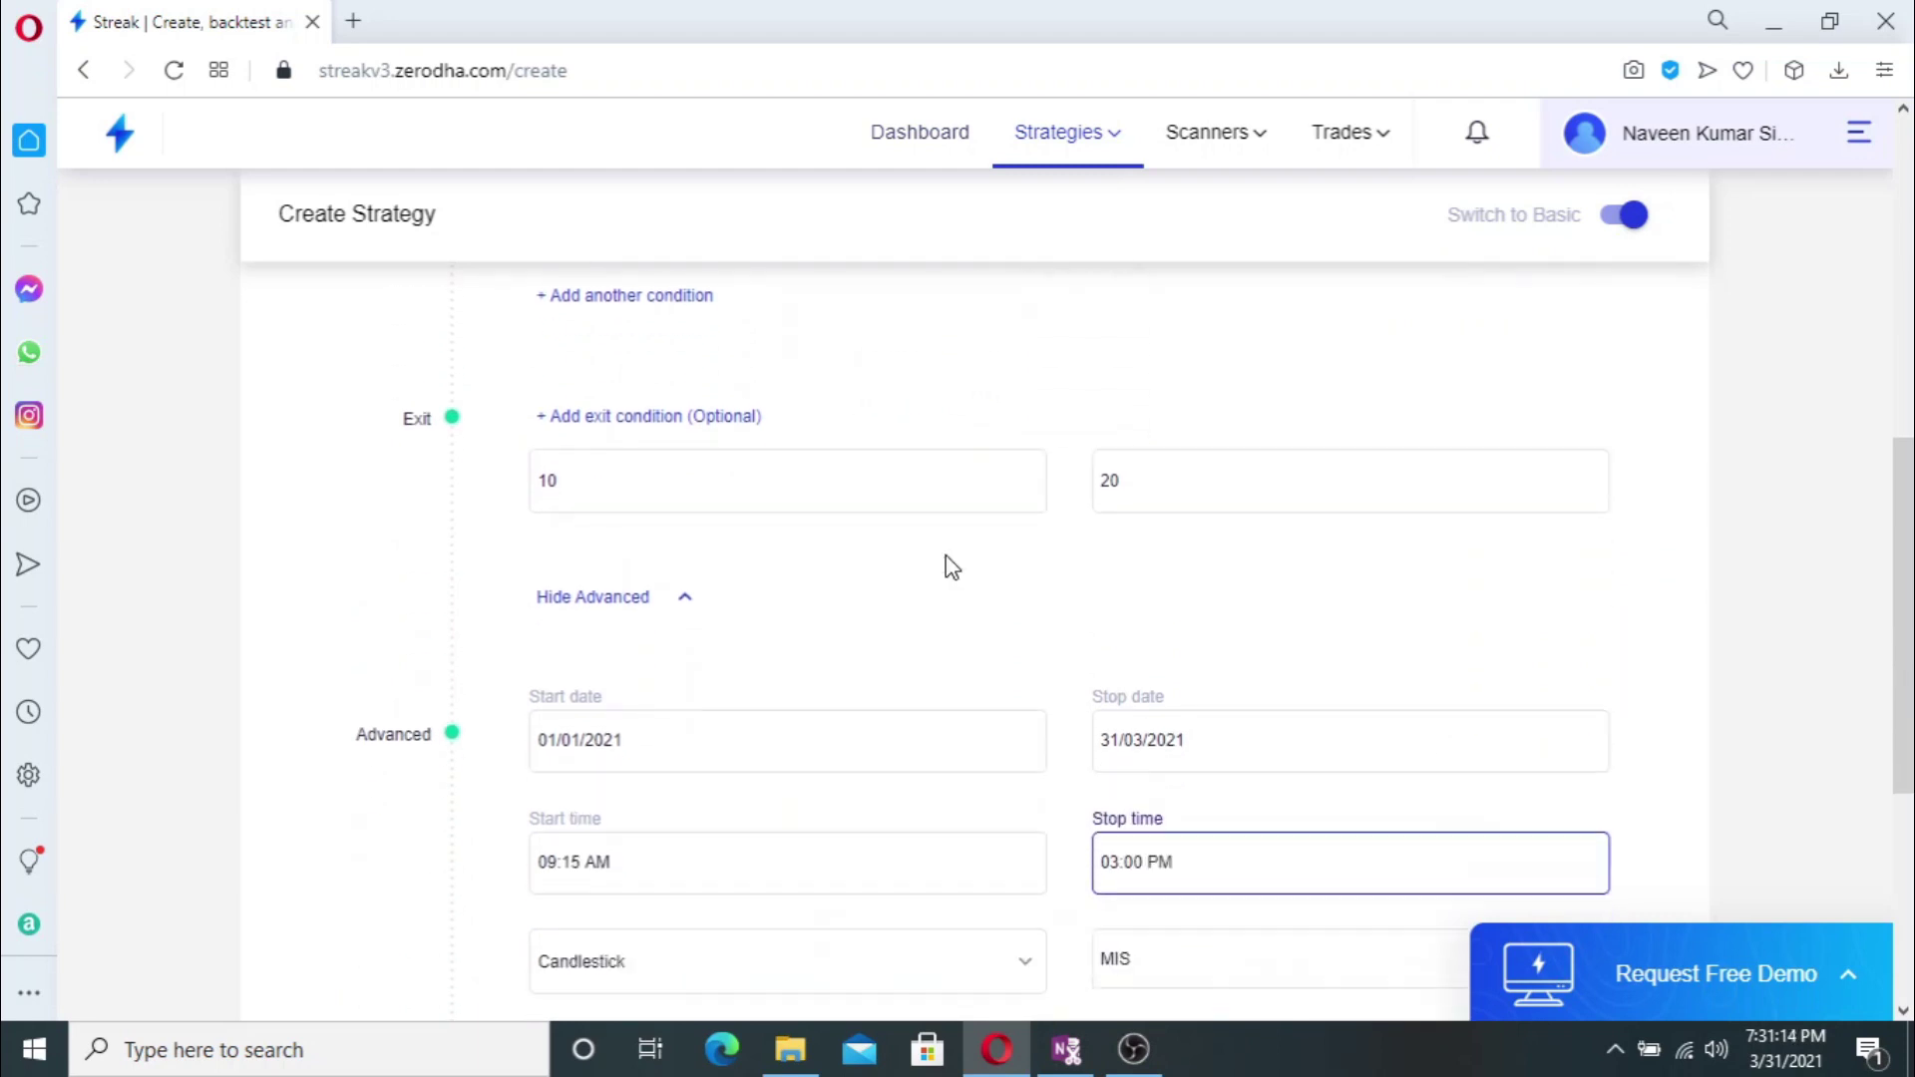
pyautogui.scroll(-3, 948, 561)
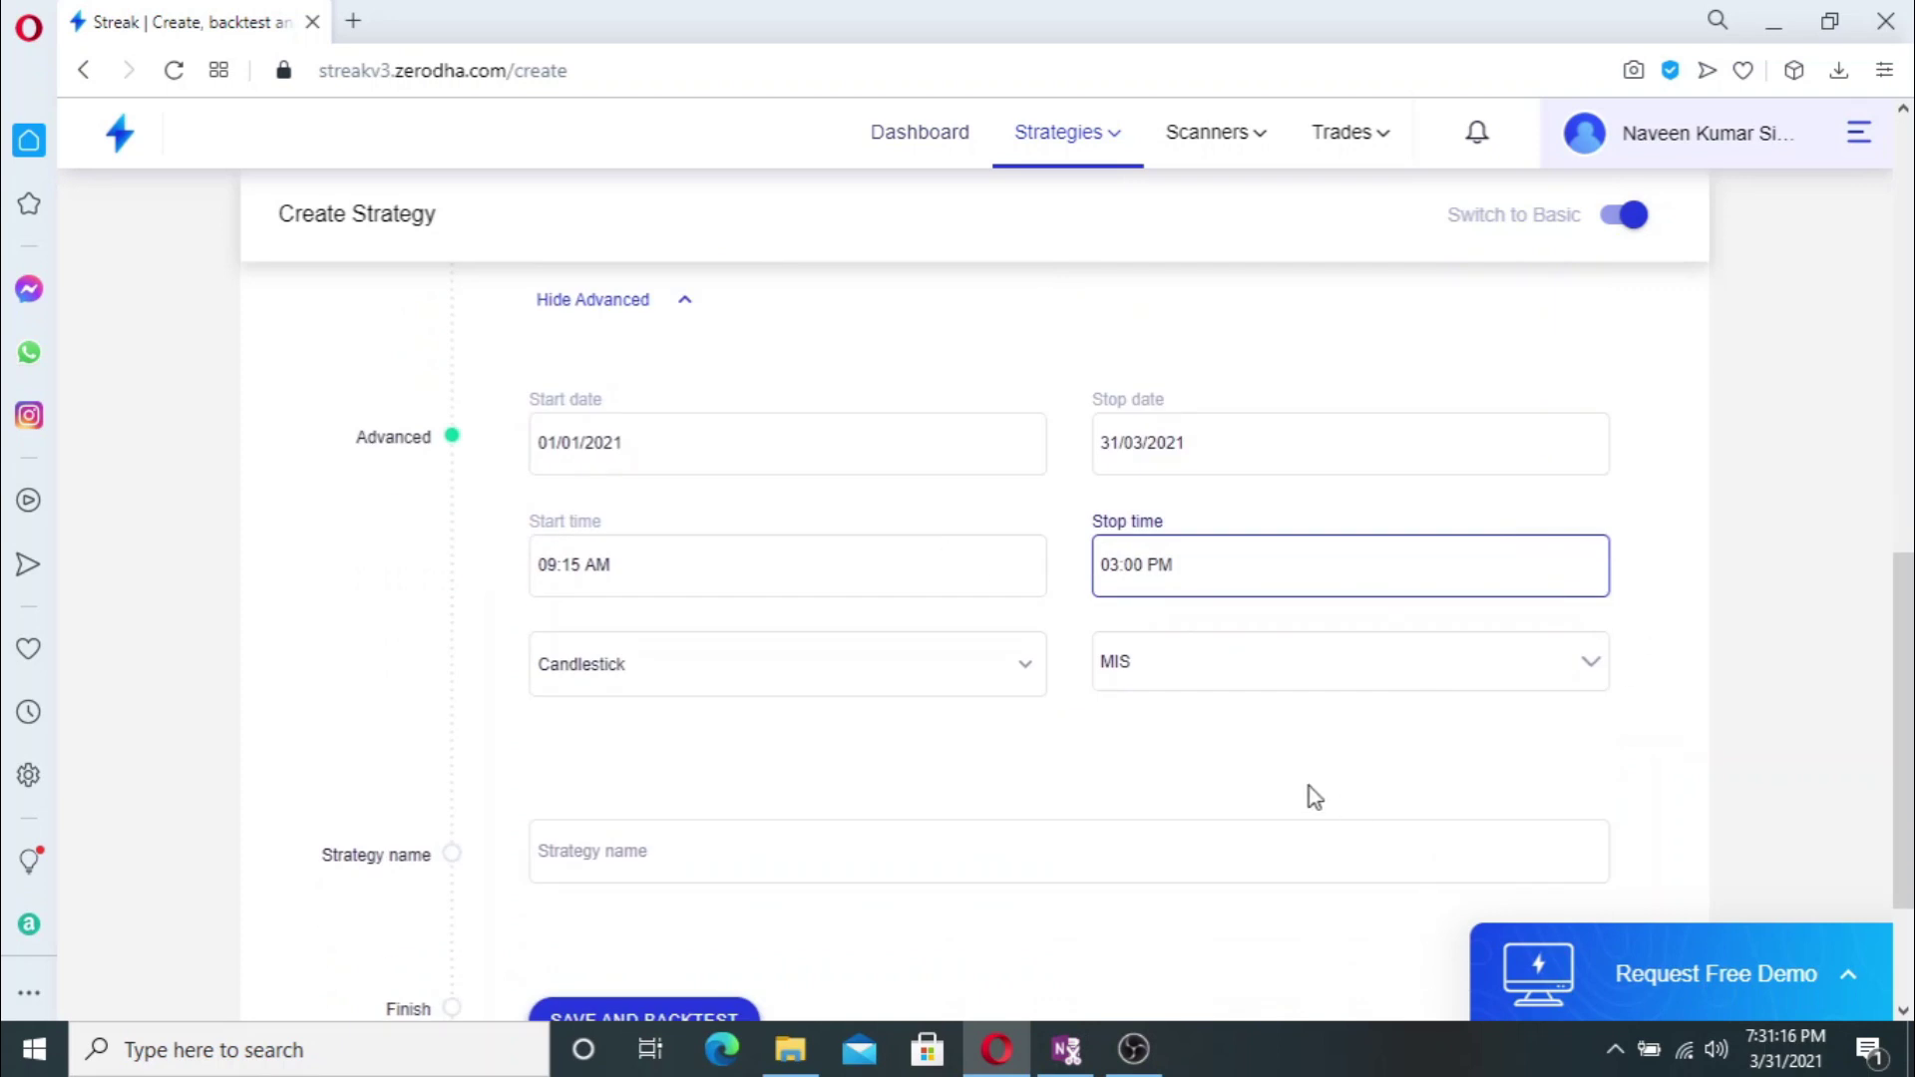
pyautogui.scroll(-2, 1308, 796)
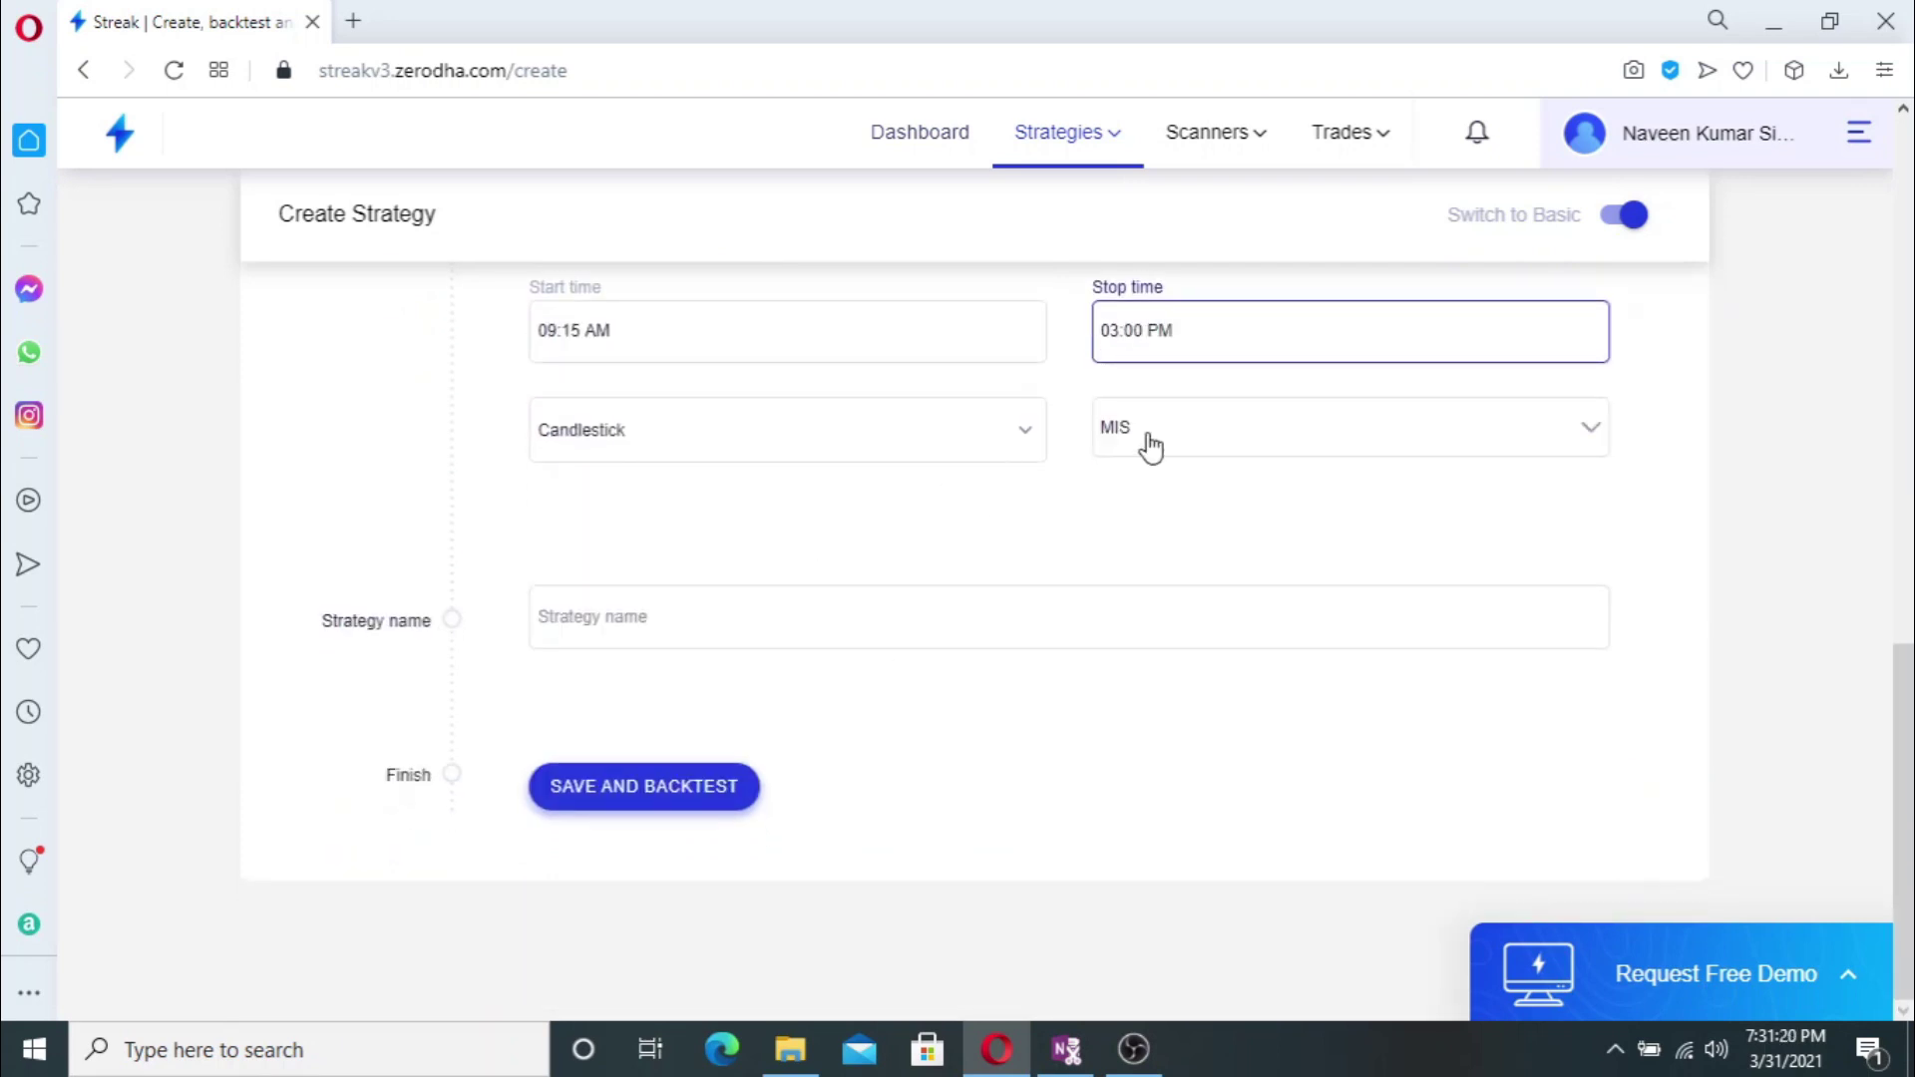
pyautogui.click(1152, 446)
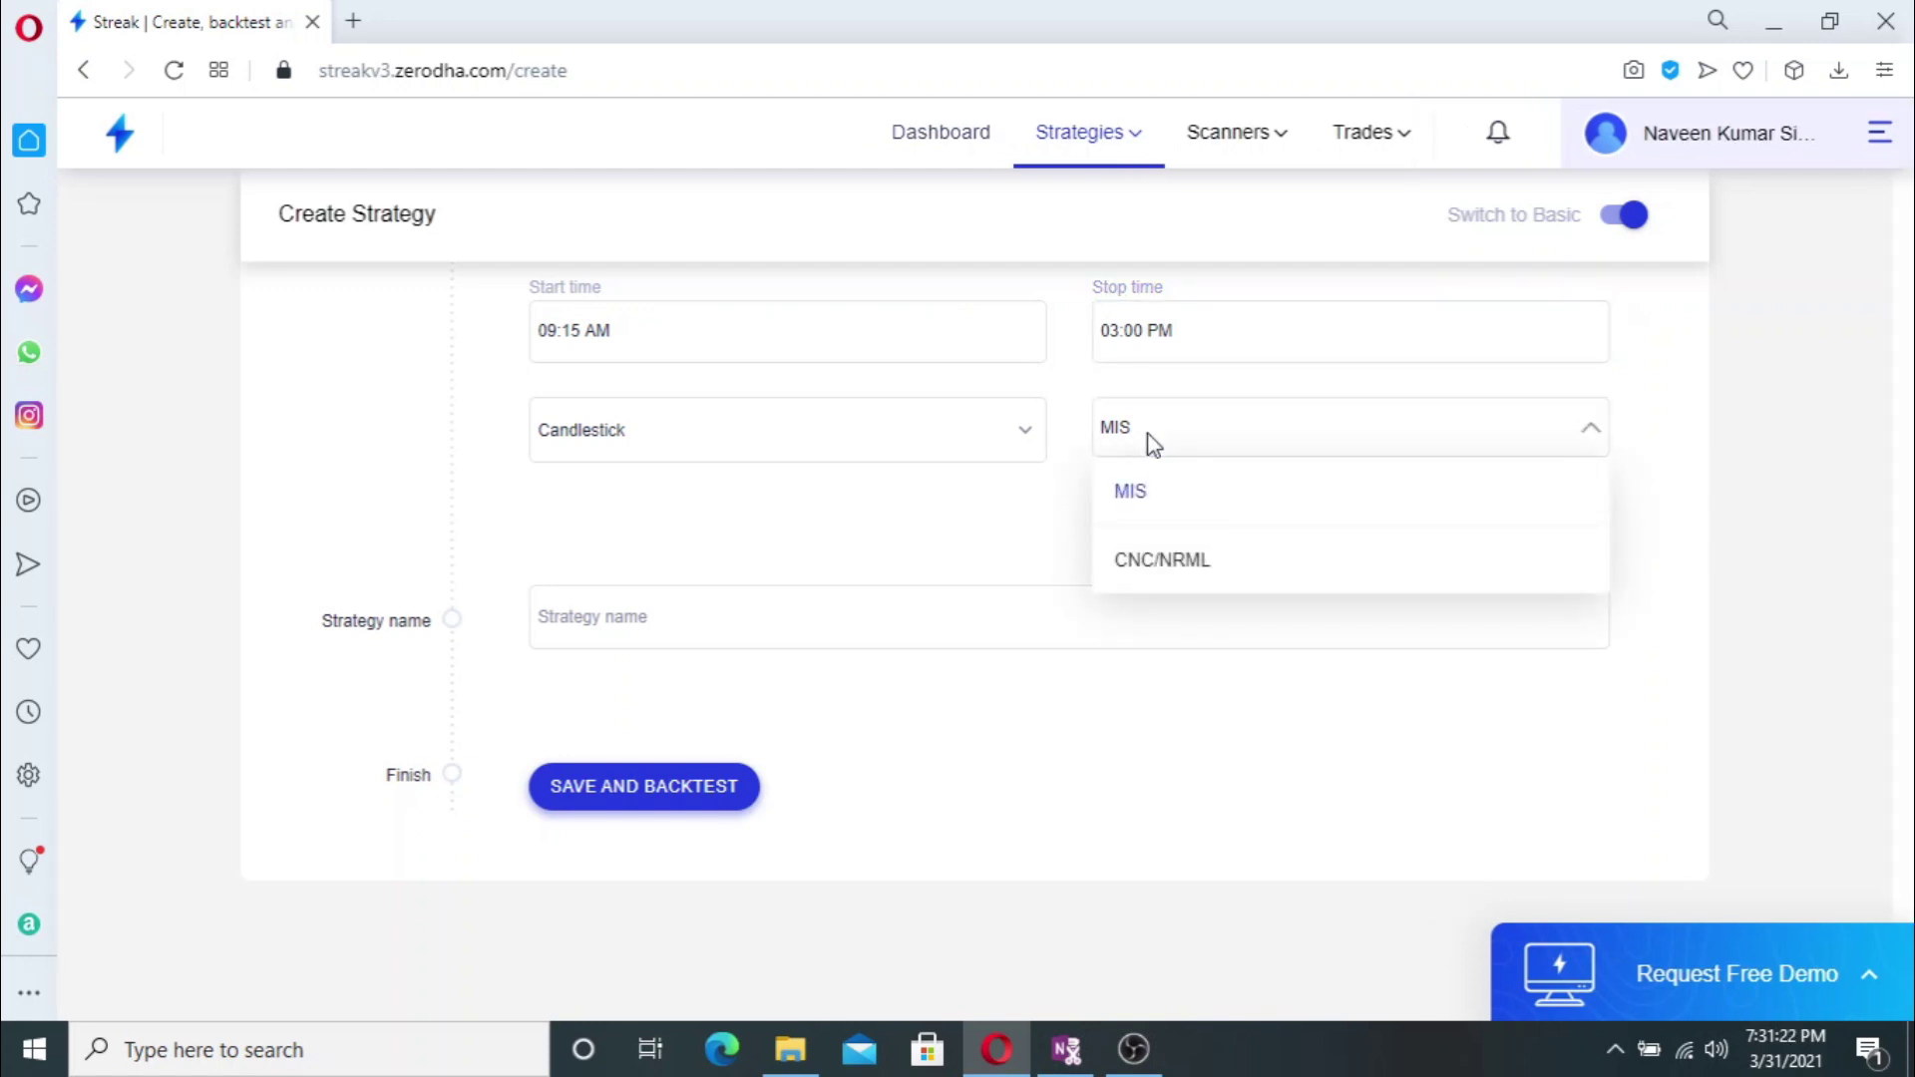
pyautogui.click(1146, 509)
# - Name the strategy EMA, then save it and run the backtest
pyautogui.click(779, 633)
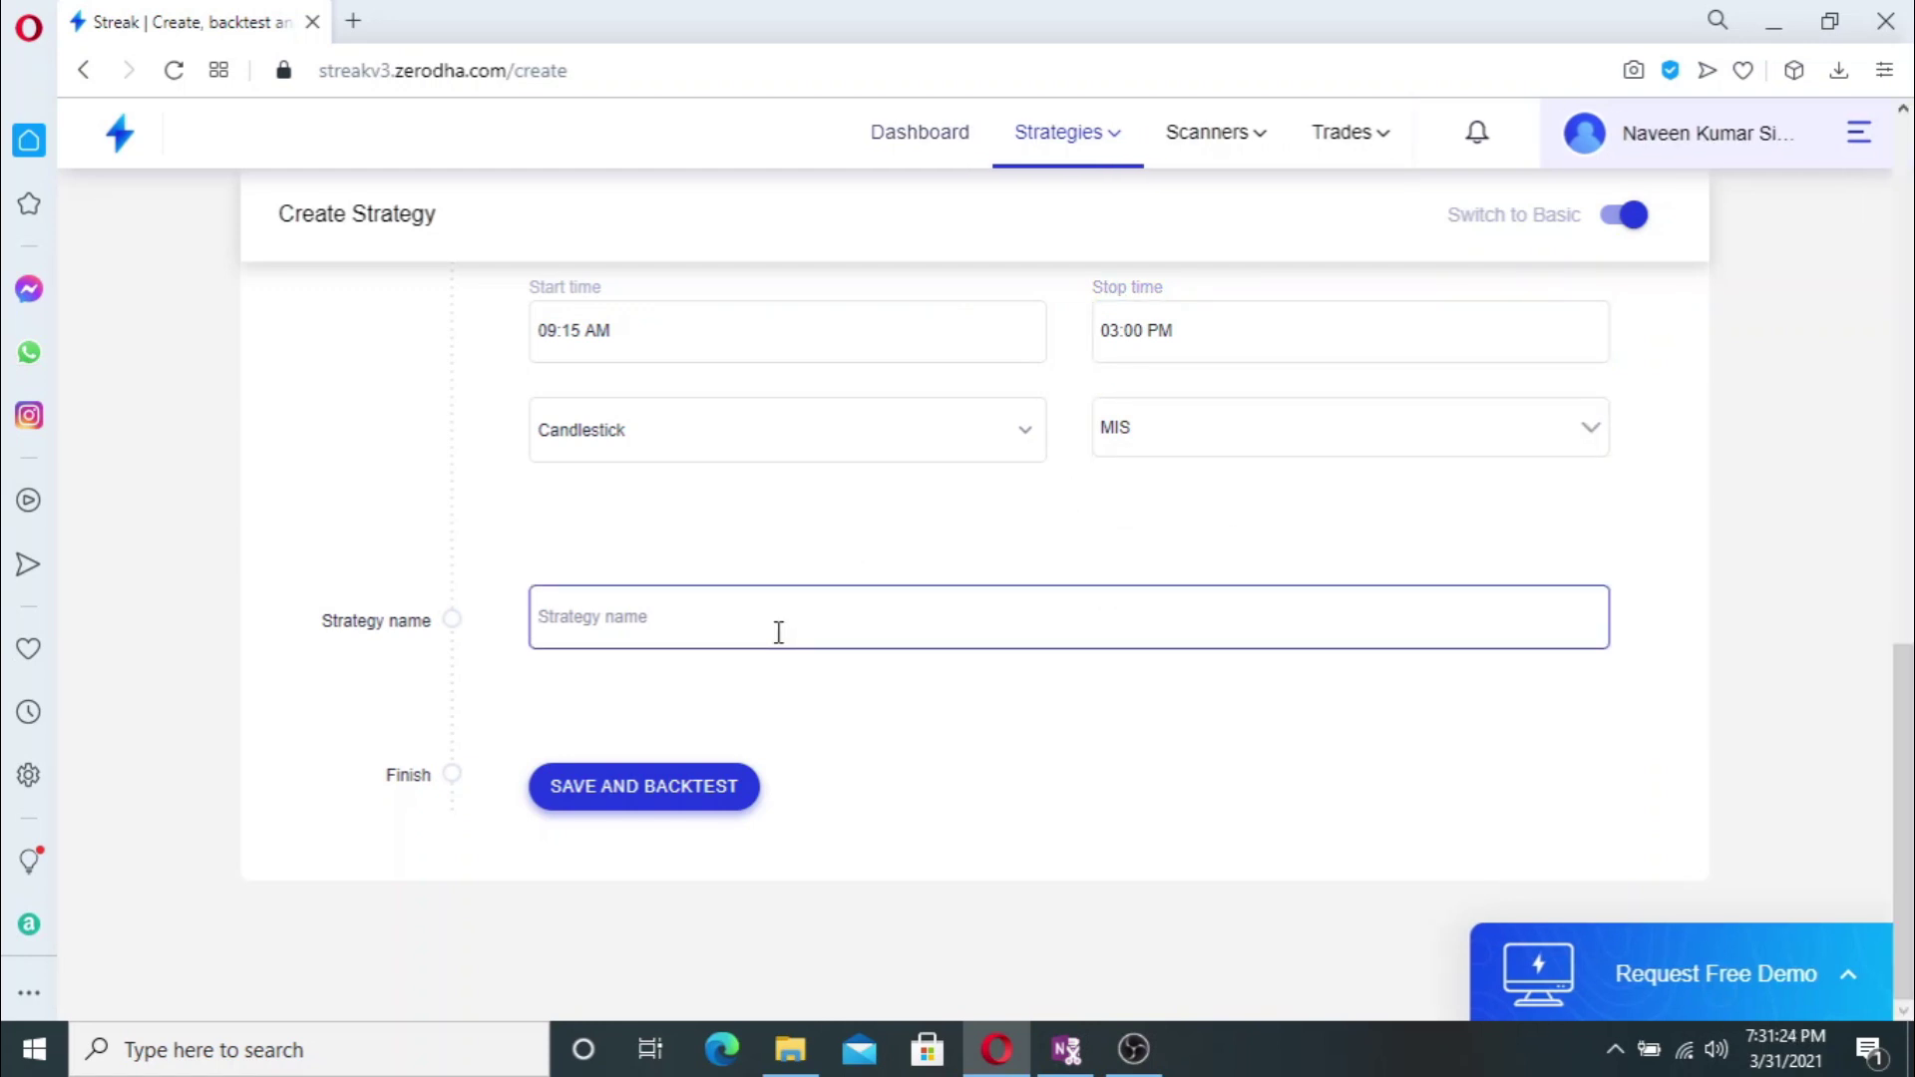
pyautogui.write('EMA')
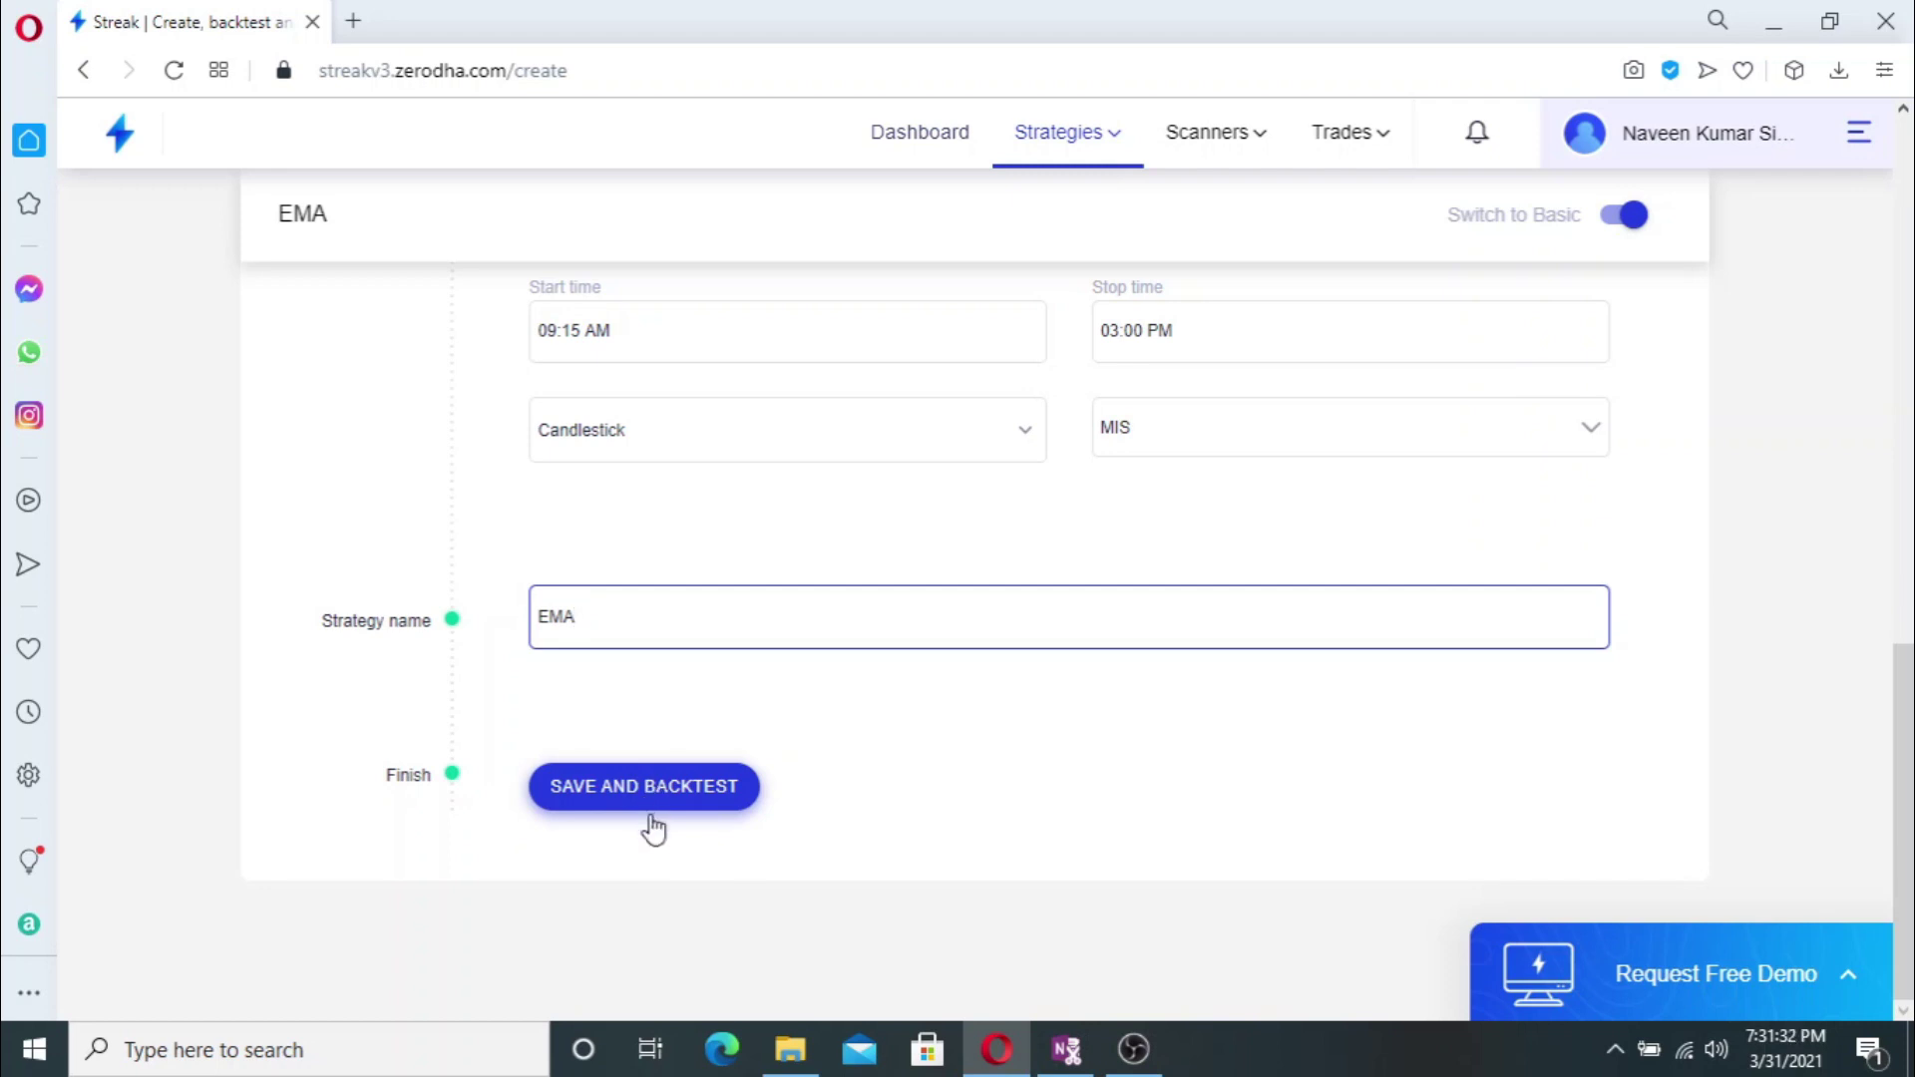
pyautogui.click(635, 787)
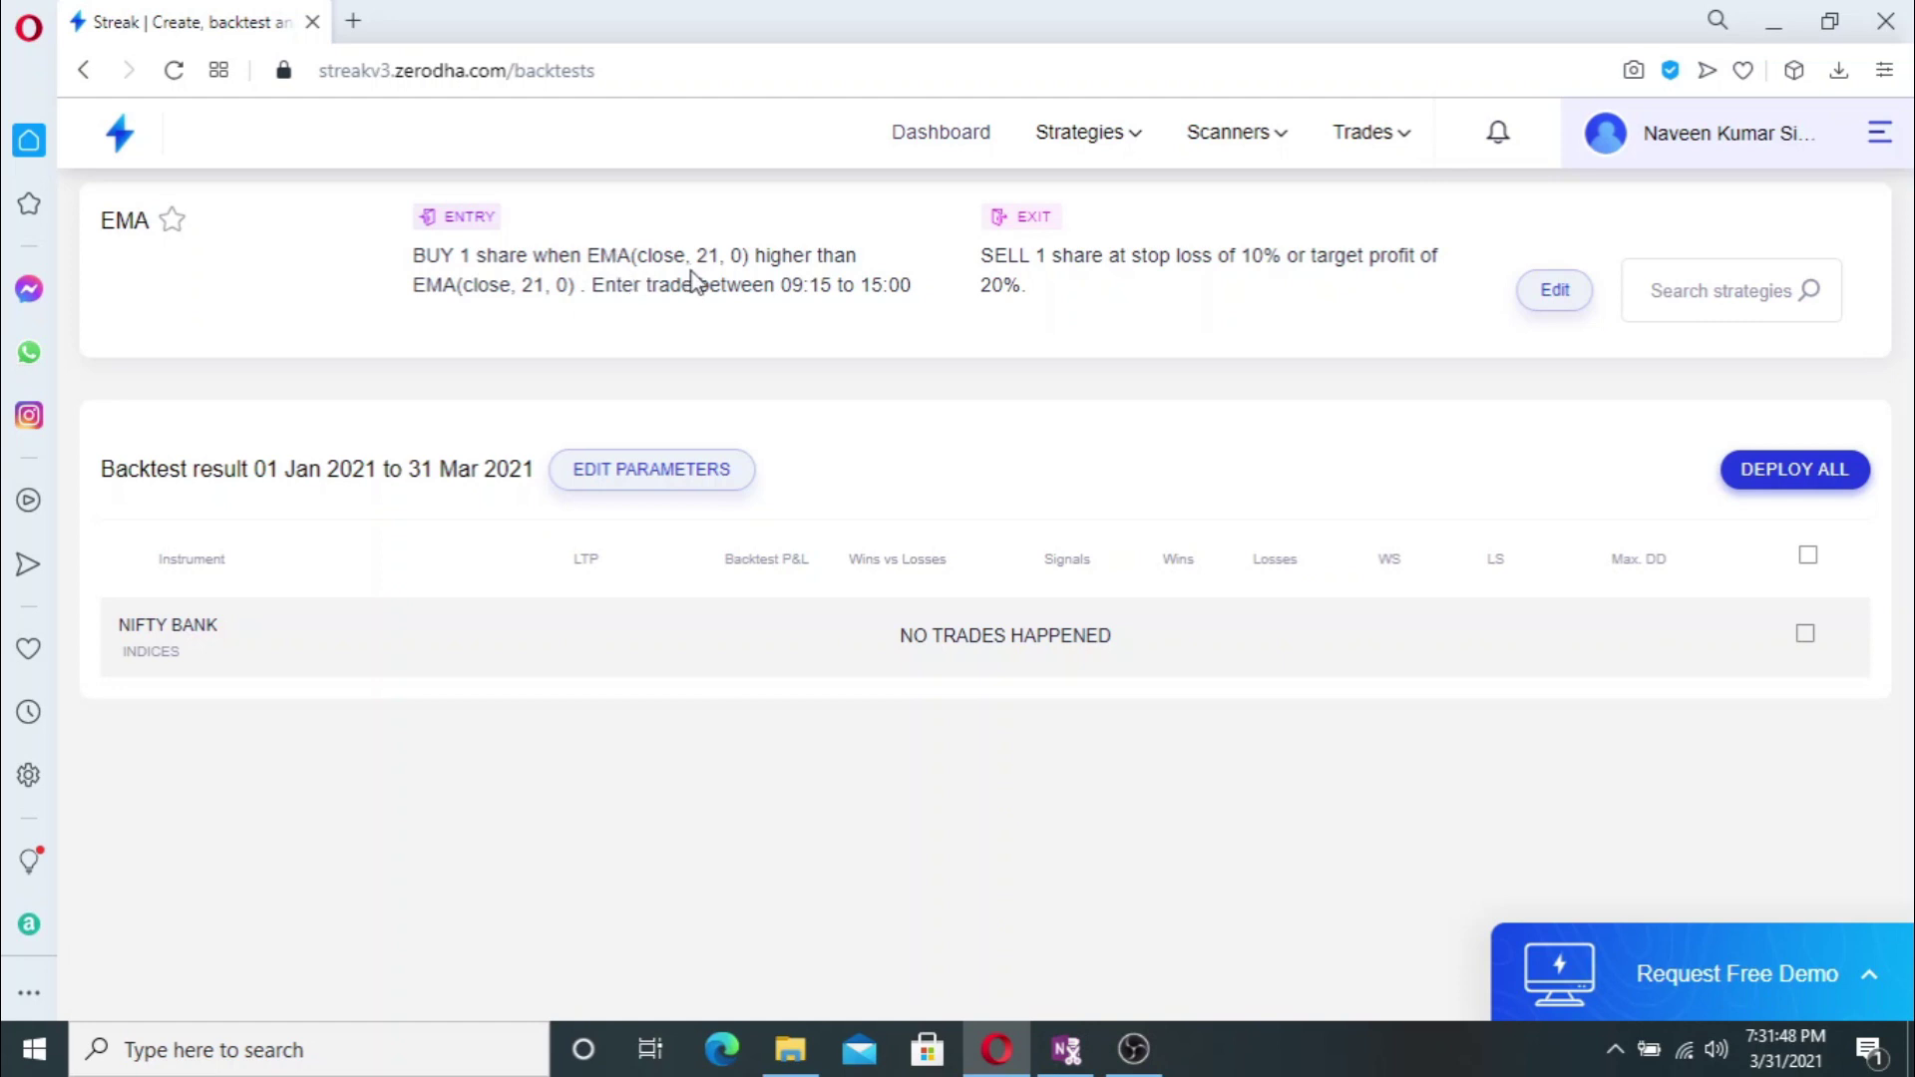
# - Show the backtest's editable parameters, review them and close them without changes
pyautogui.click(638, 473)
pyautogui.scroll(-2, 882, 578)
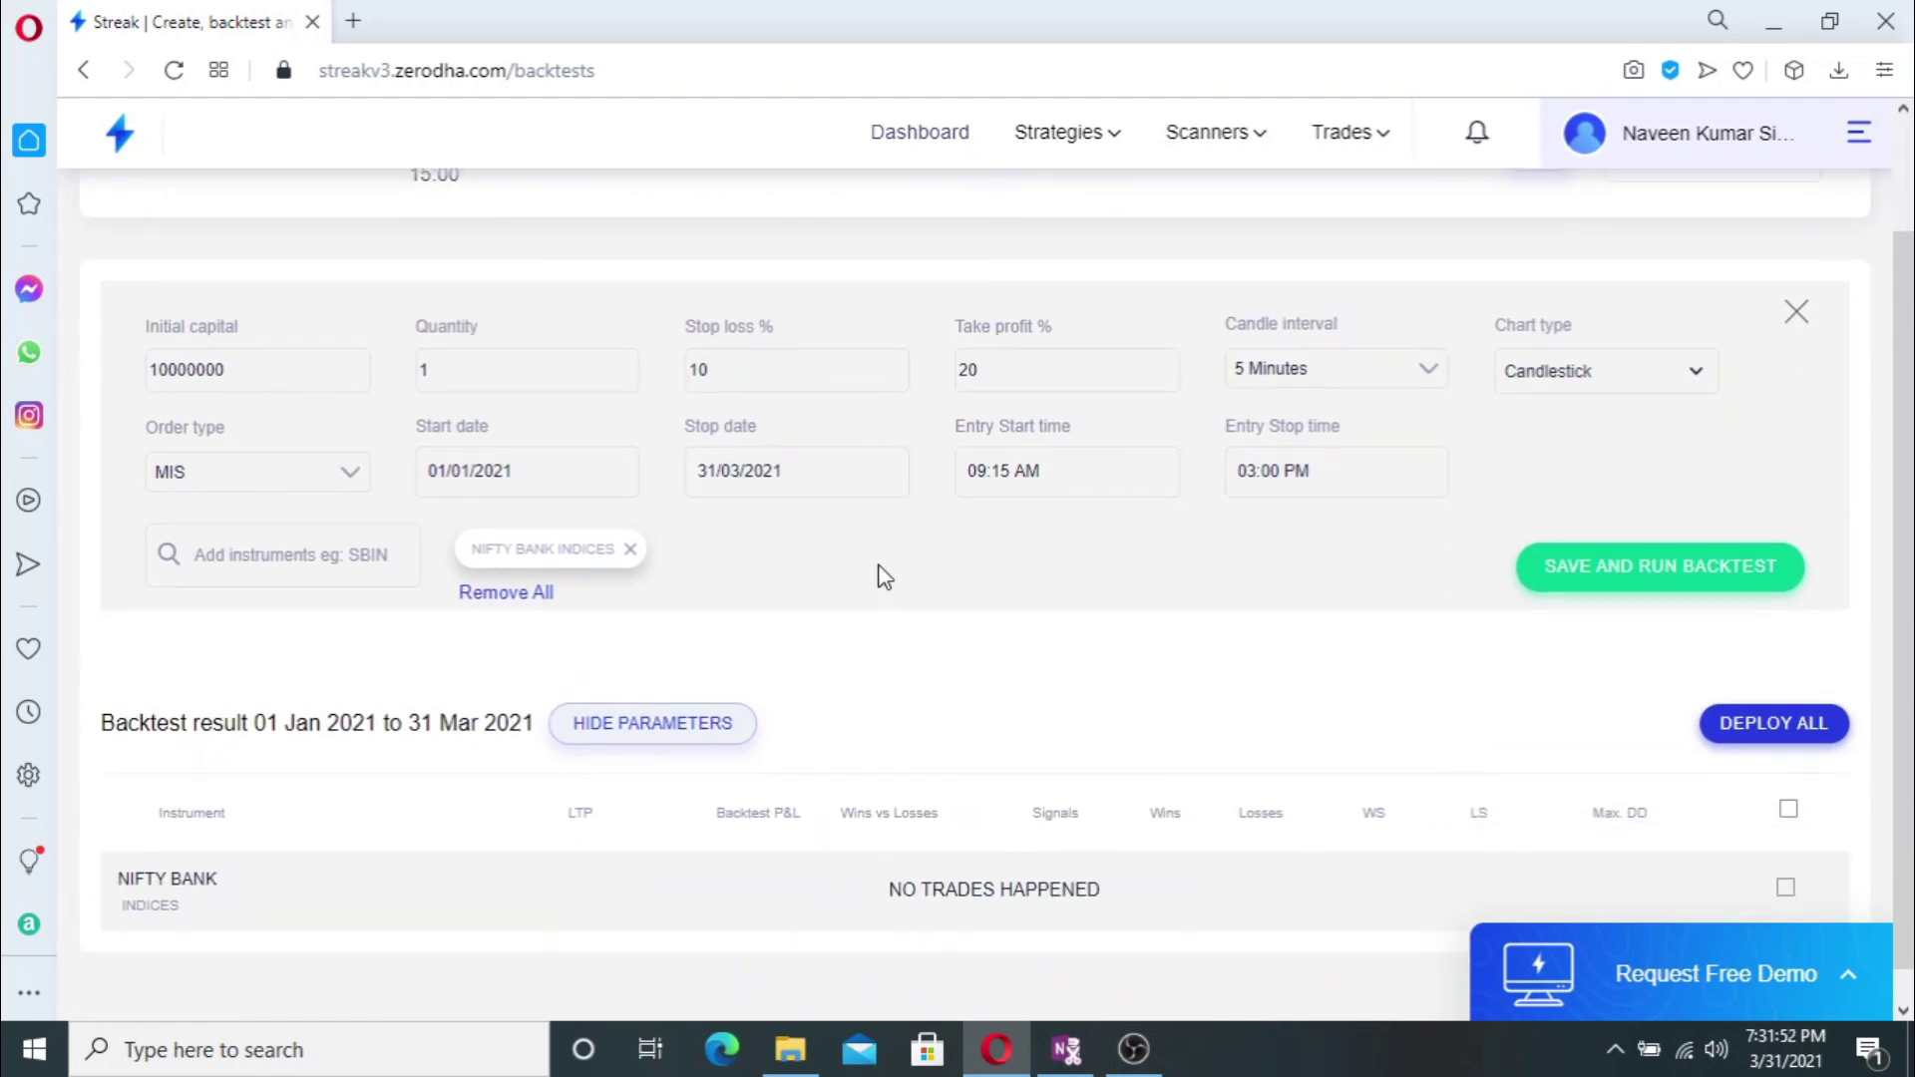
pyautogui.scroll(-1, 882, 577)
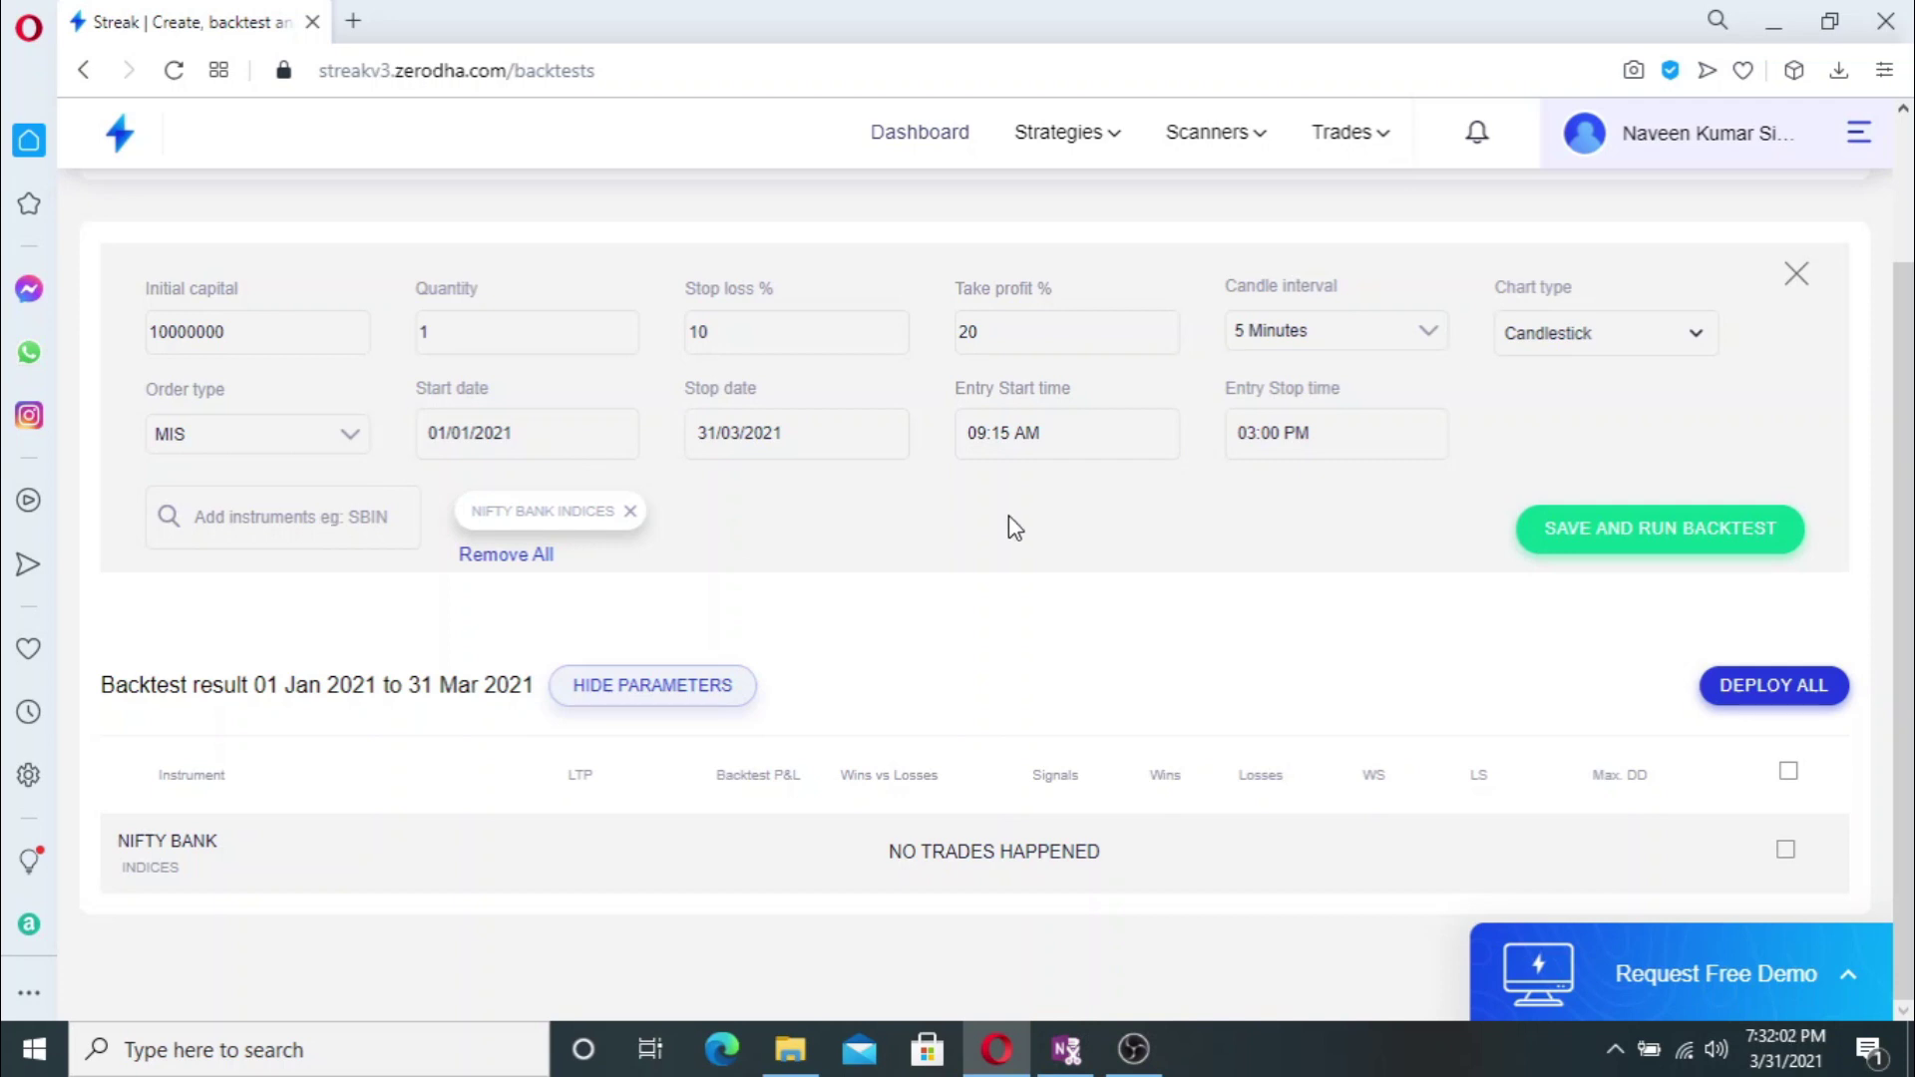
pyautogui.scroll(2, 1447, 331)
pyautogui.click(1796, 431)
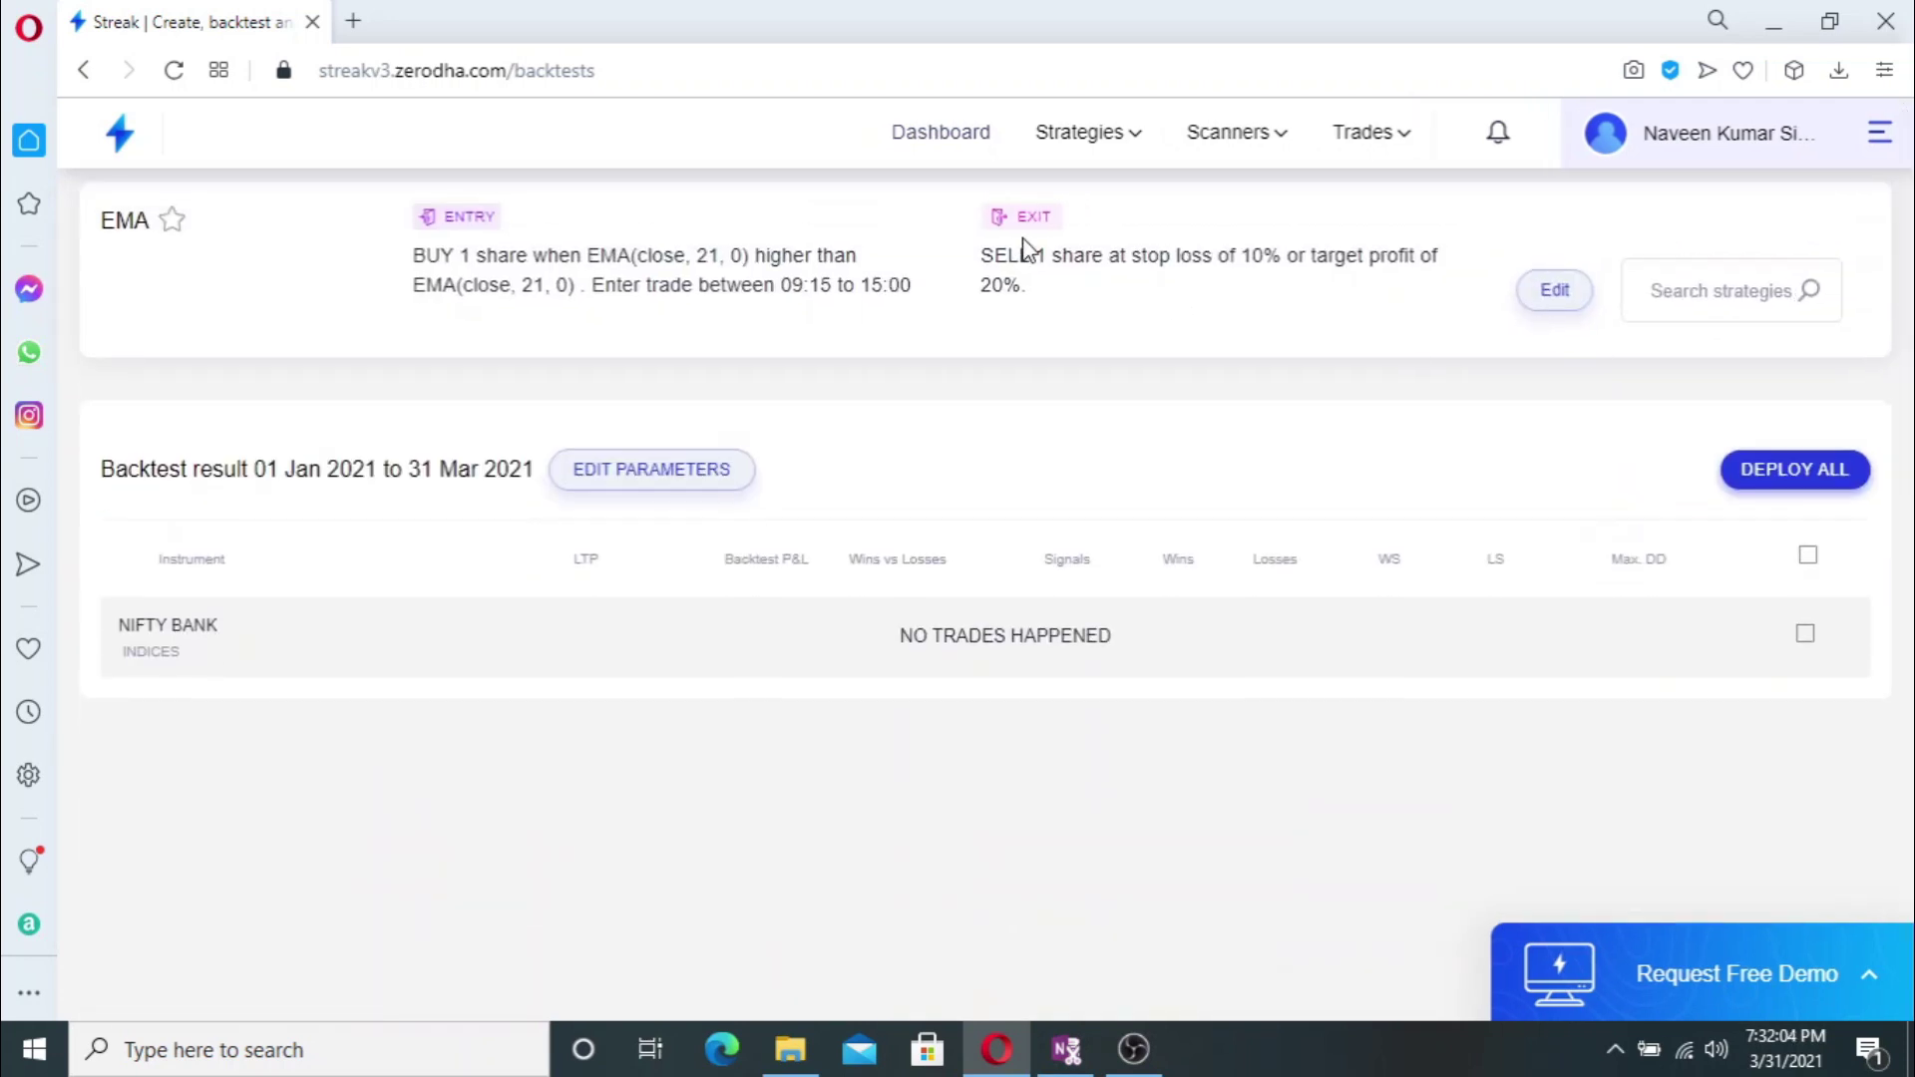
# - Open the EMA strategy for editing from the list of own strategies
pyautogui.click(1114, 131)
pyautogui.click(1143, 257)
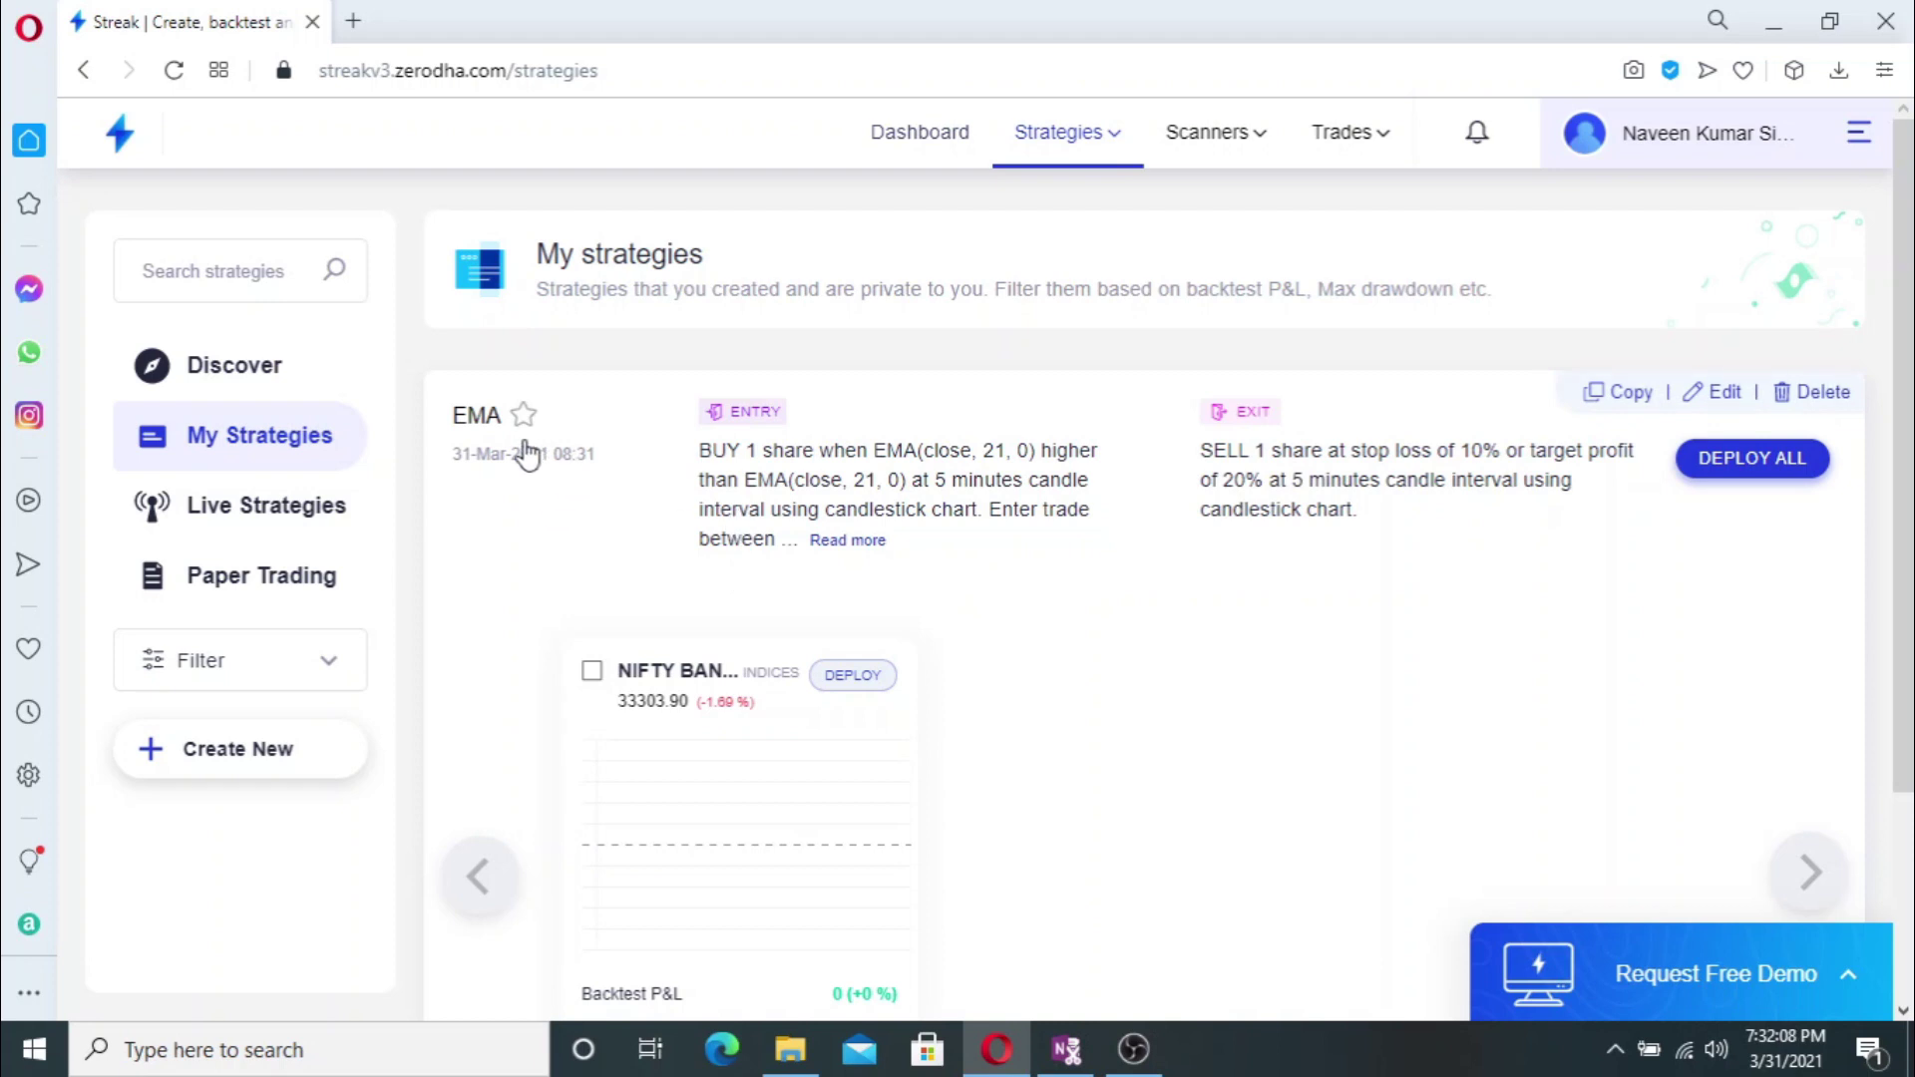
pyautogui.click(1712, 391)
# - Set the period of the second EMA in the entry condition to 50, then save the strategy and rerun the backtest
pyautogui.scroll(-2, 889, 579)
pyautogui.scroll(-2, 890, 588)
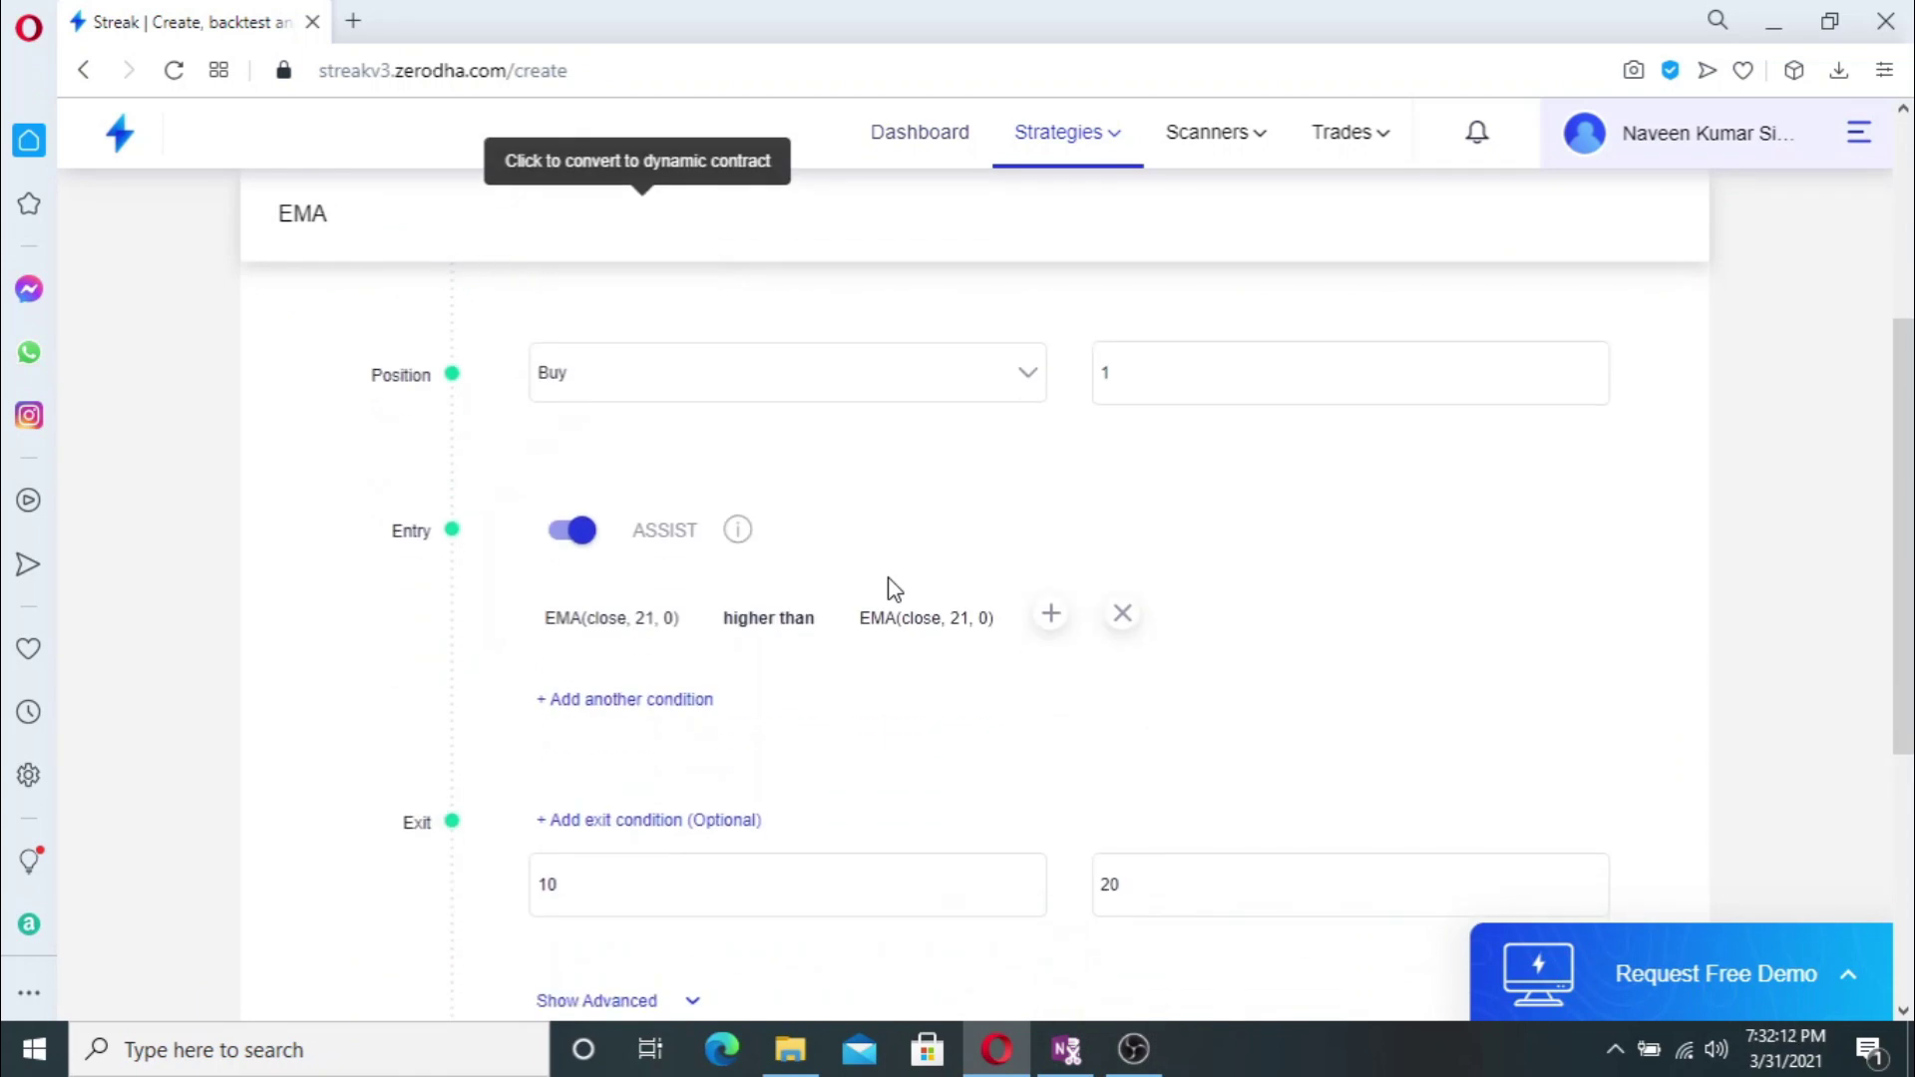
pyautogui.click(898, 621)
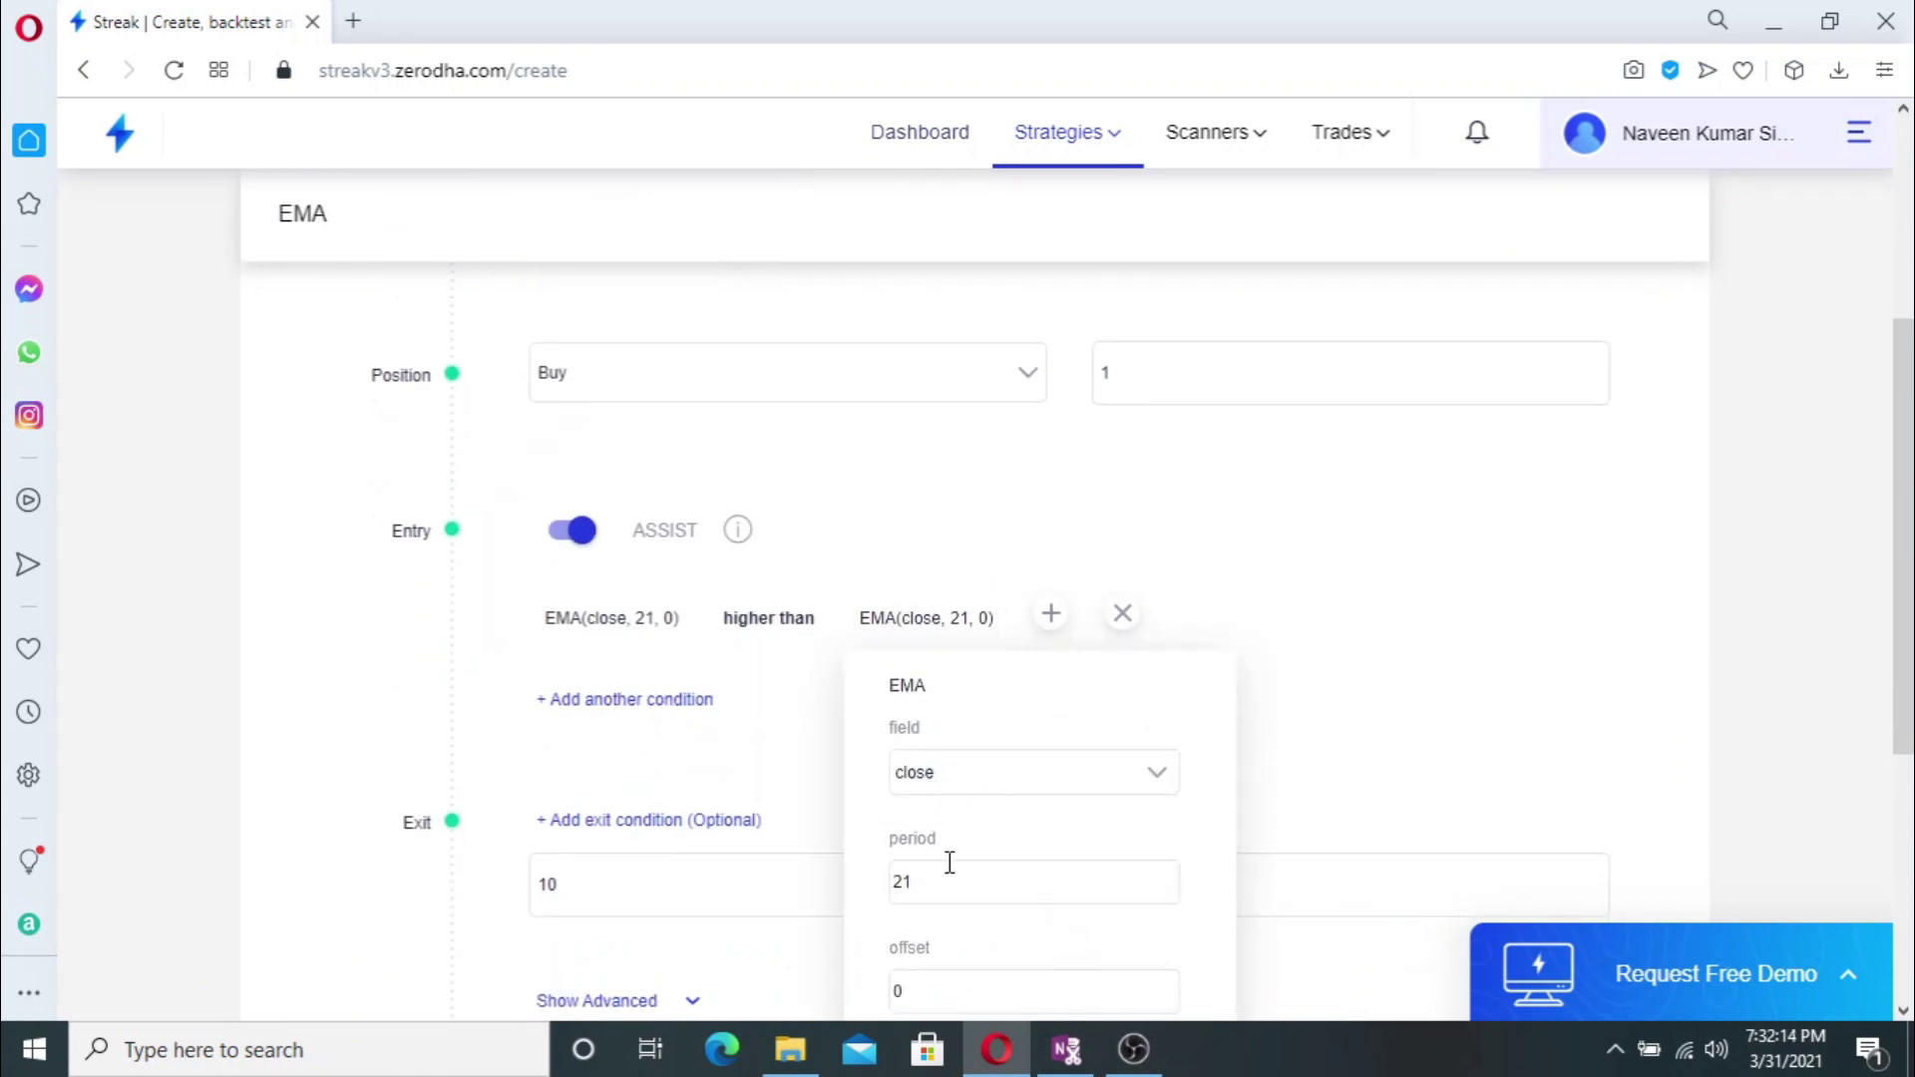
pyautogui.moveTo(937, 882); pyautogui.dragTo(890, 891)
pyautogui.write('50')
pyautogui.scroll(-3, 1113, 828)
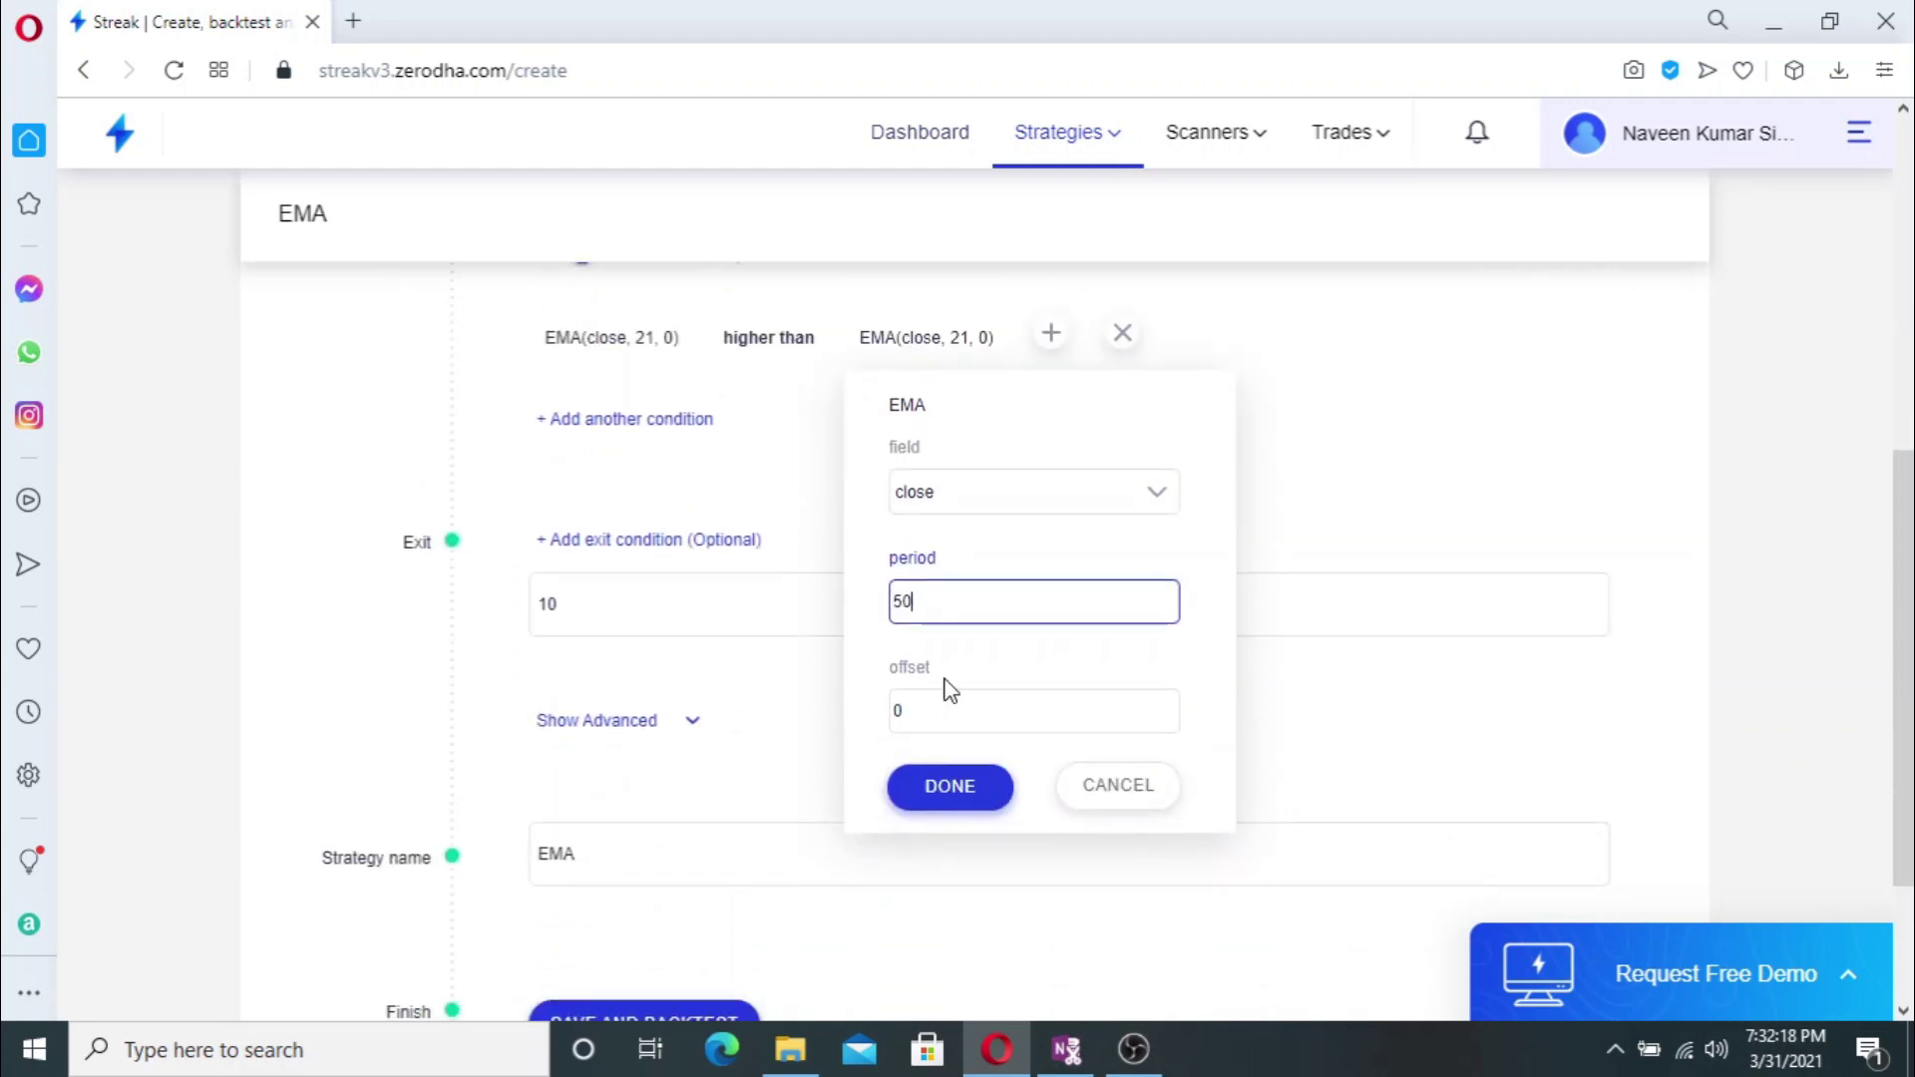
pyautogui.click(956, 791)
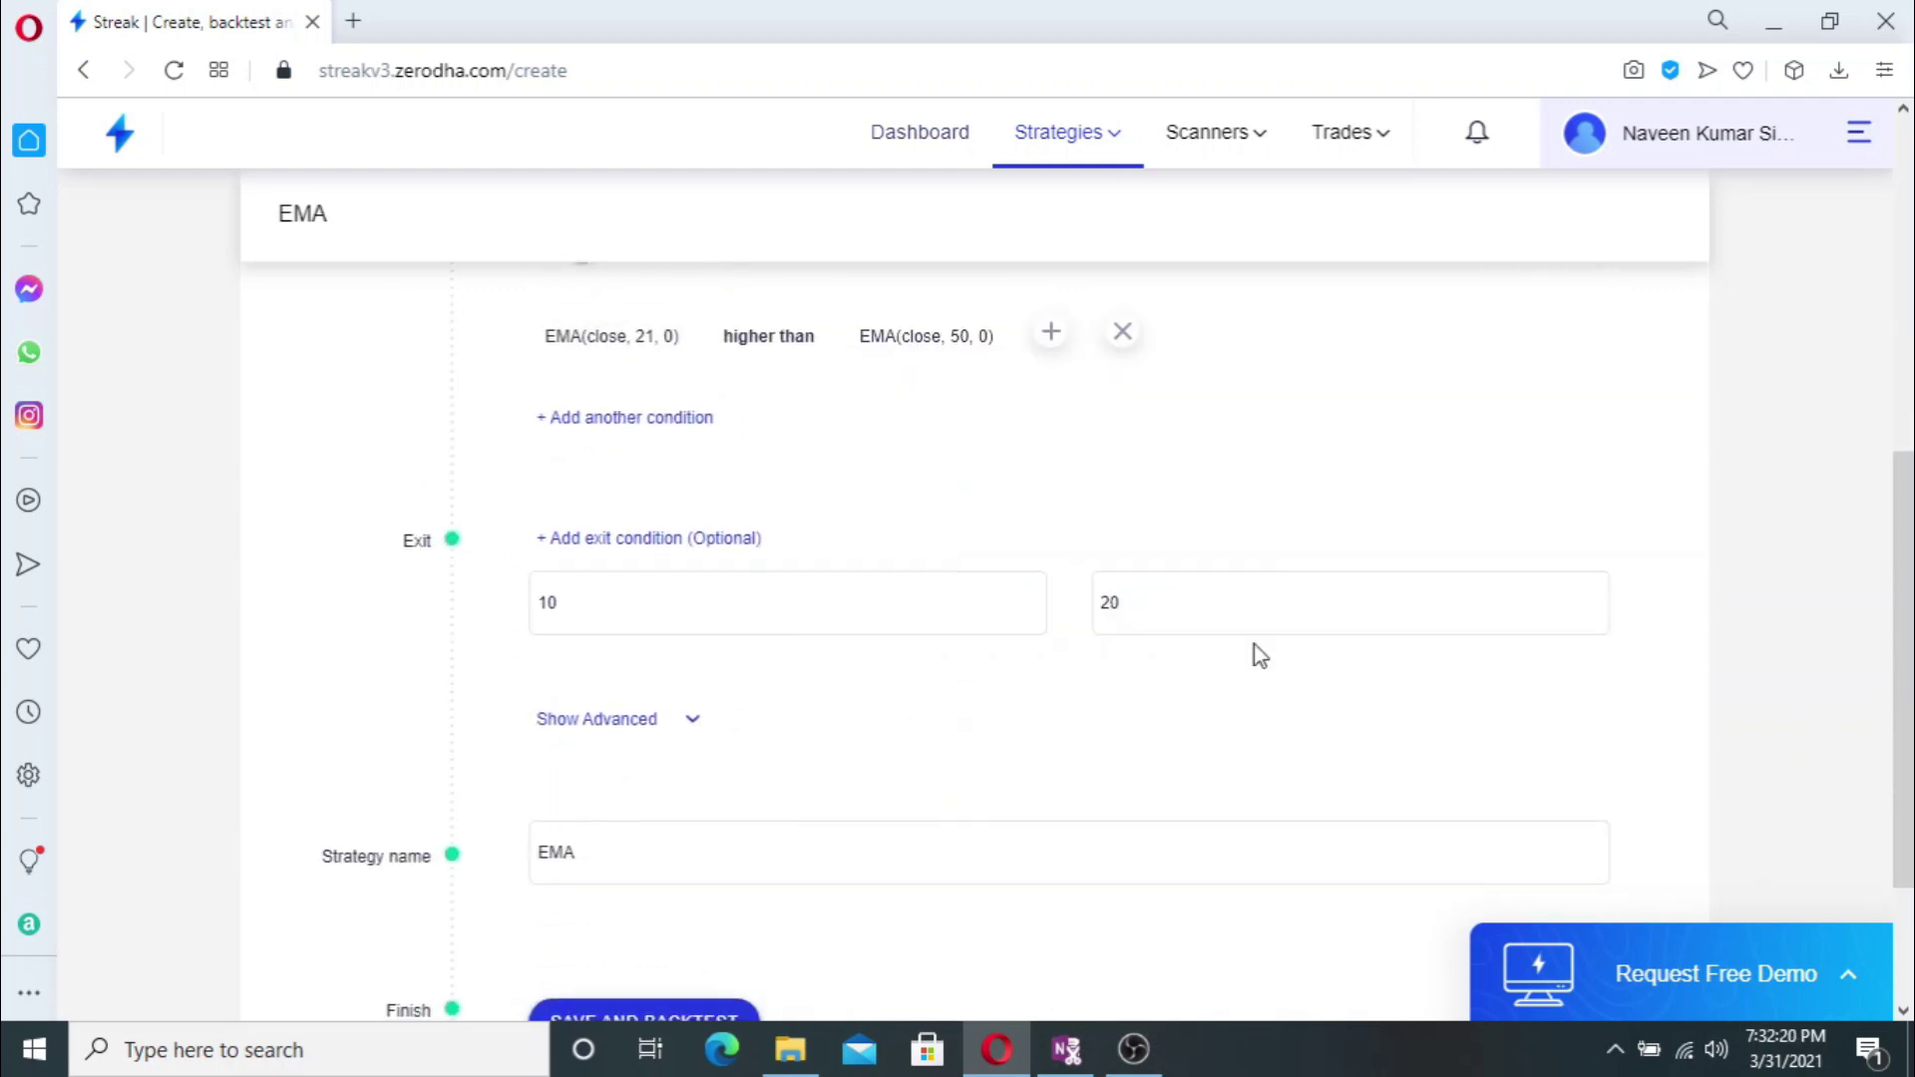
pyautogui.scroll(-2, 1261, 656)
pyautogui.click(642, 804)
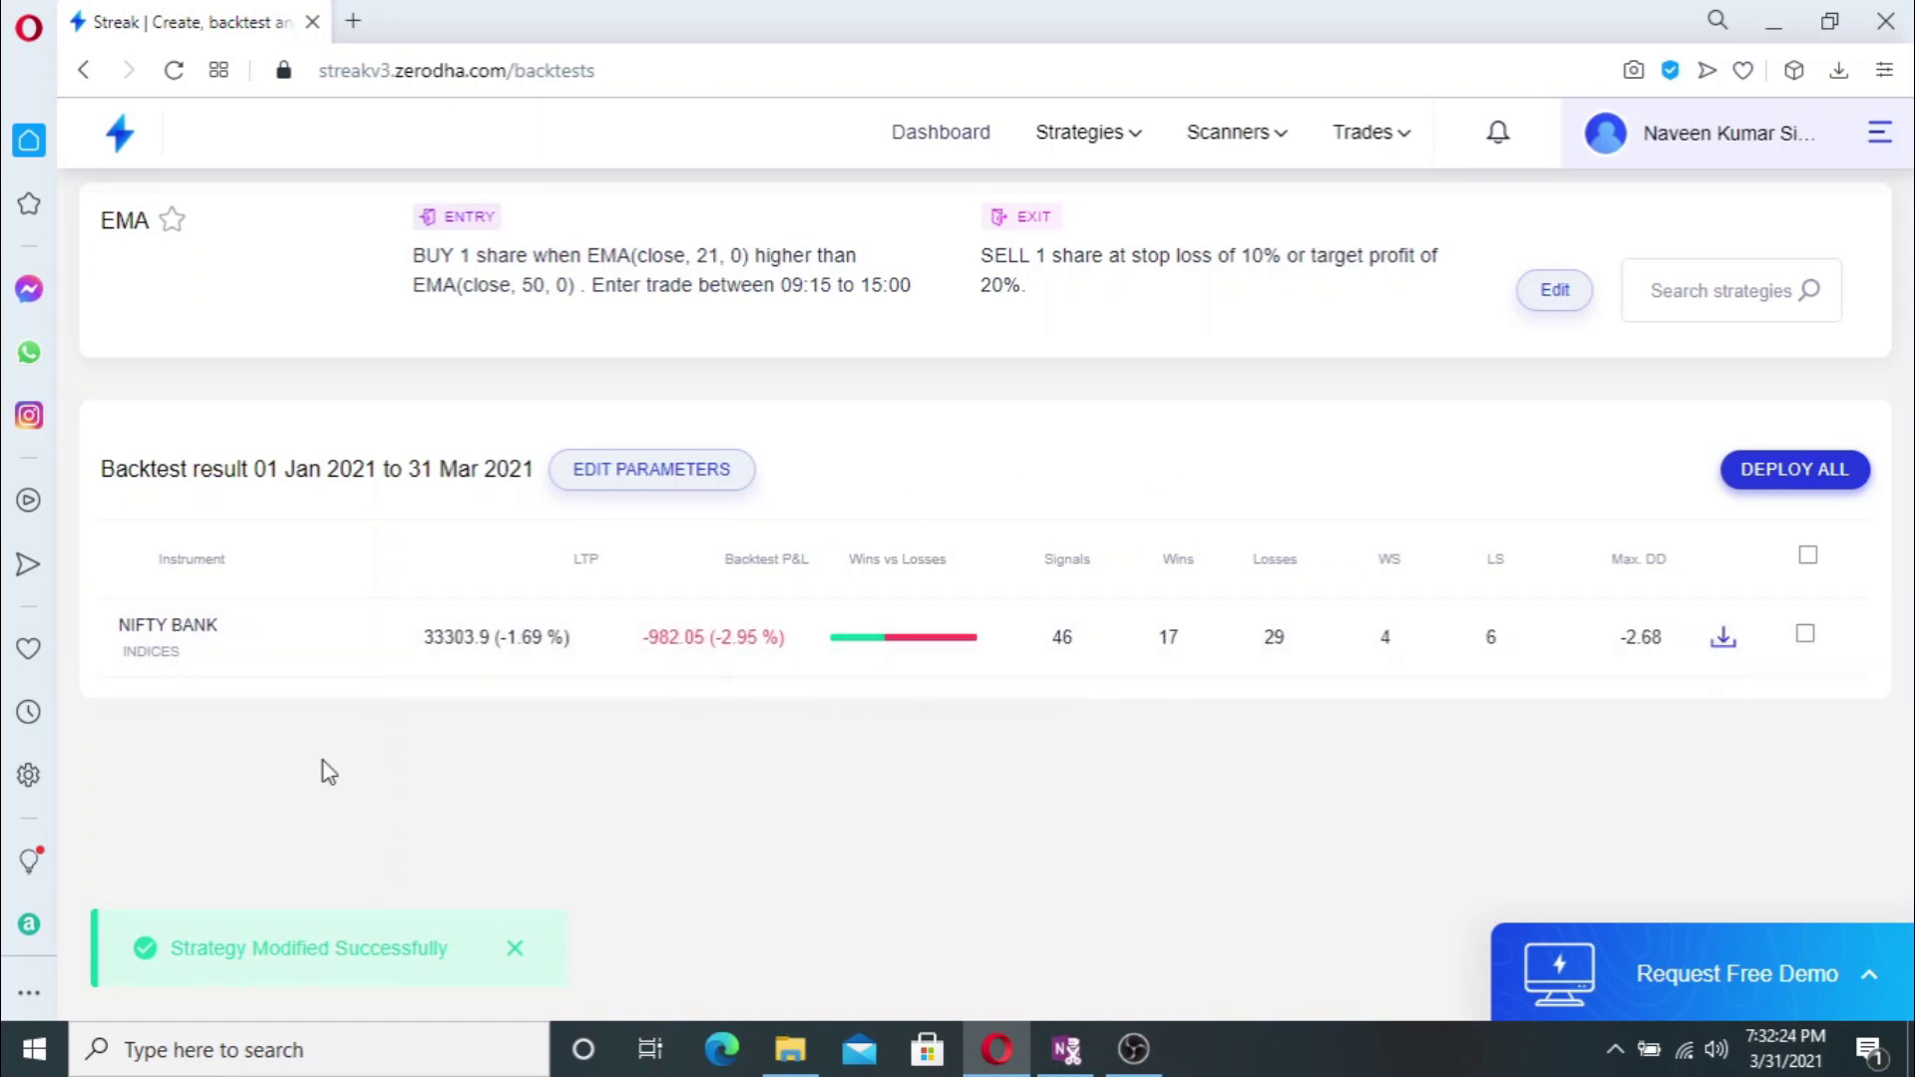
# - Expand the NIFTY BANK backtest result and examine its profit and loss chart, signals, wins, losses, streaks and drawdown
pyautogui.click(284, 645)
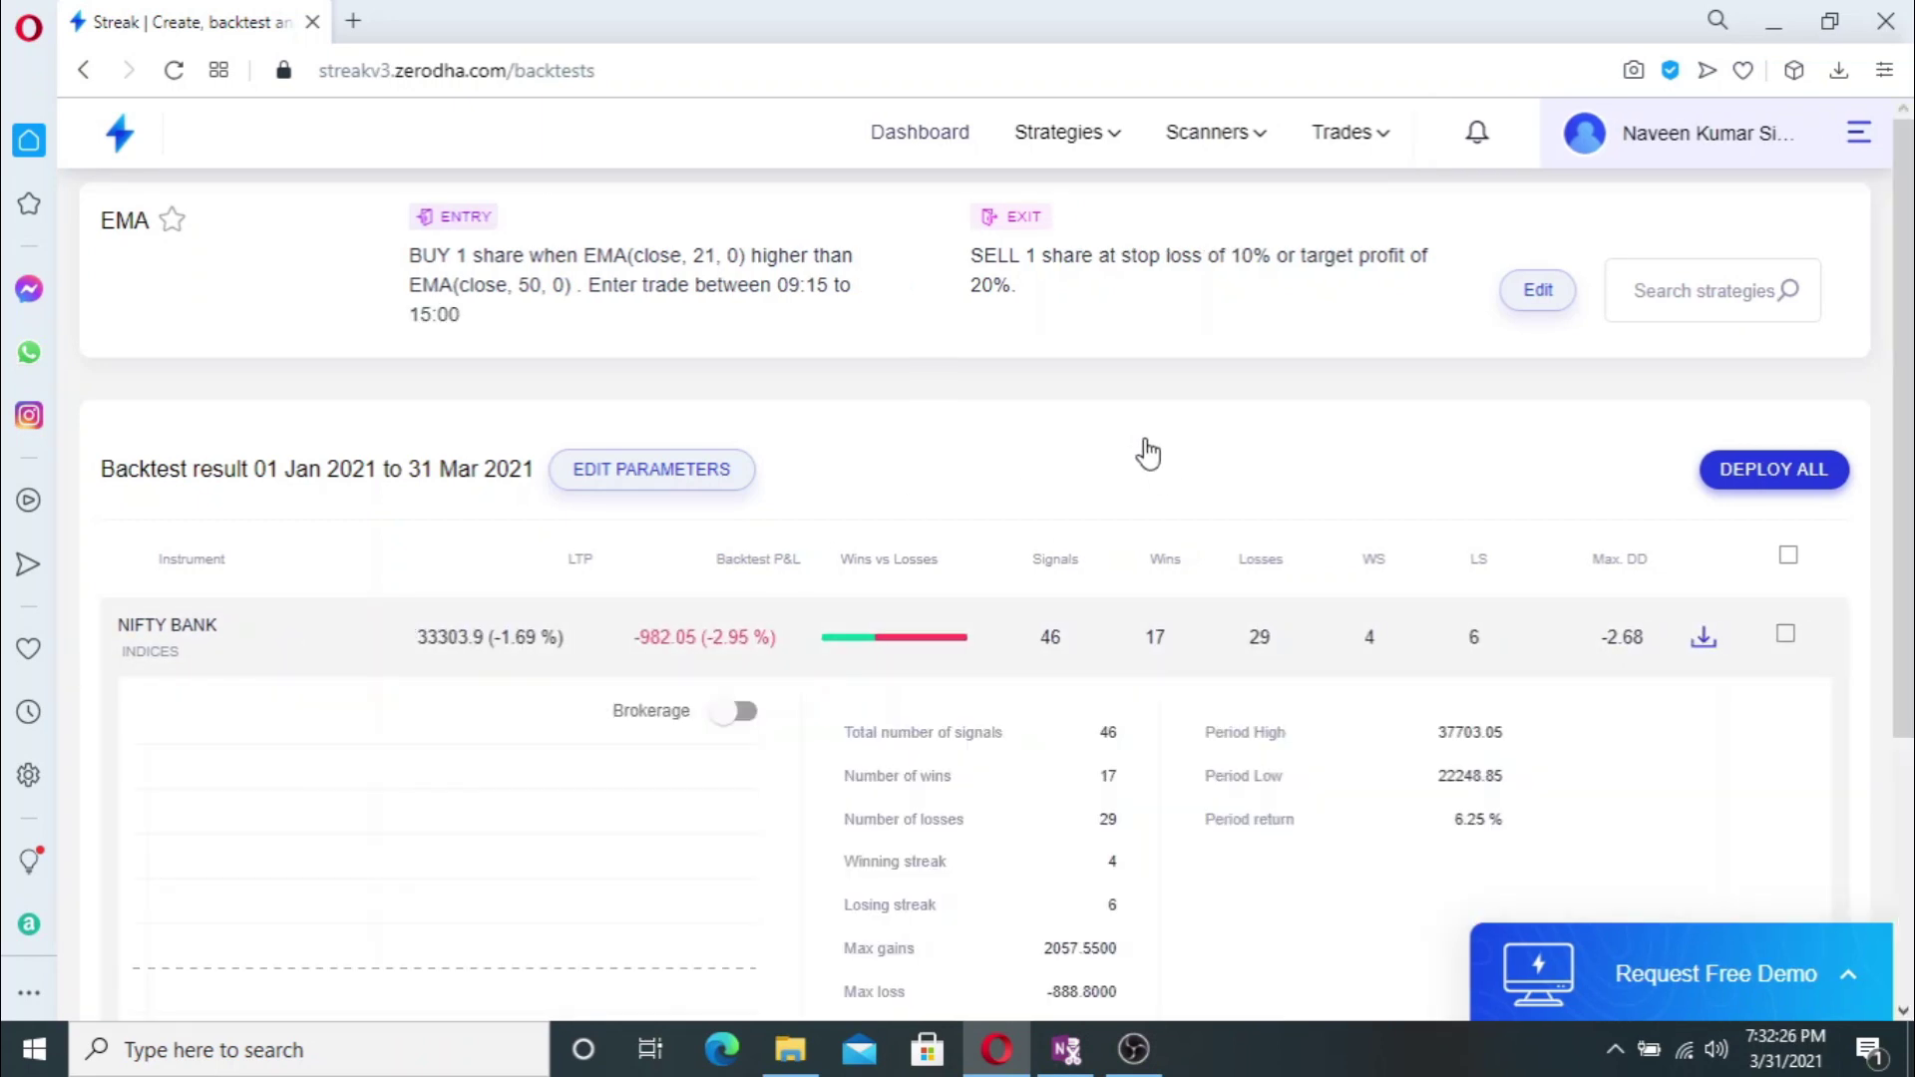
pyautogui.scroll(-4, 1098, 614)
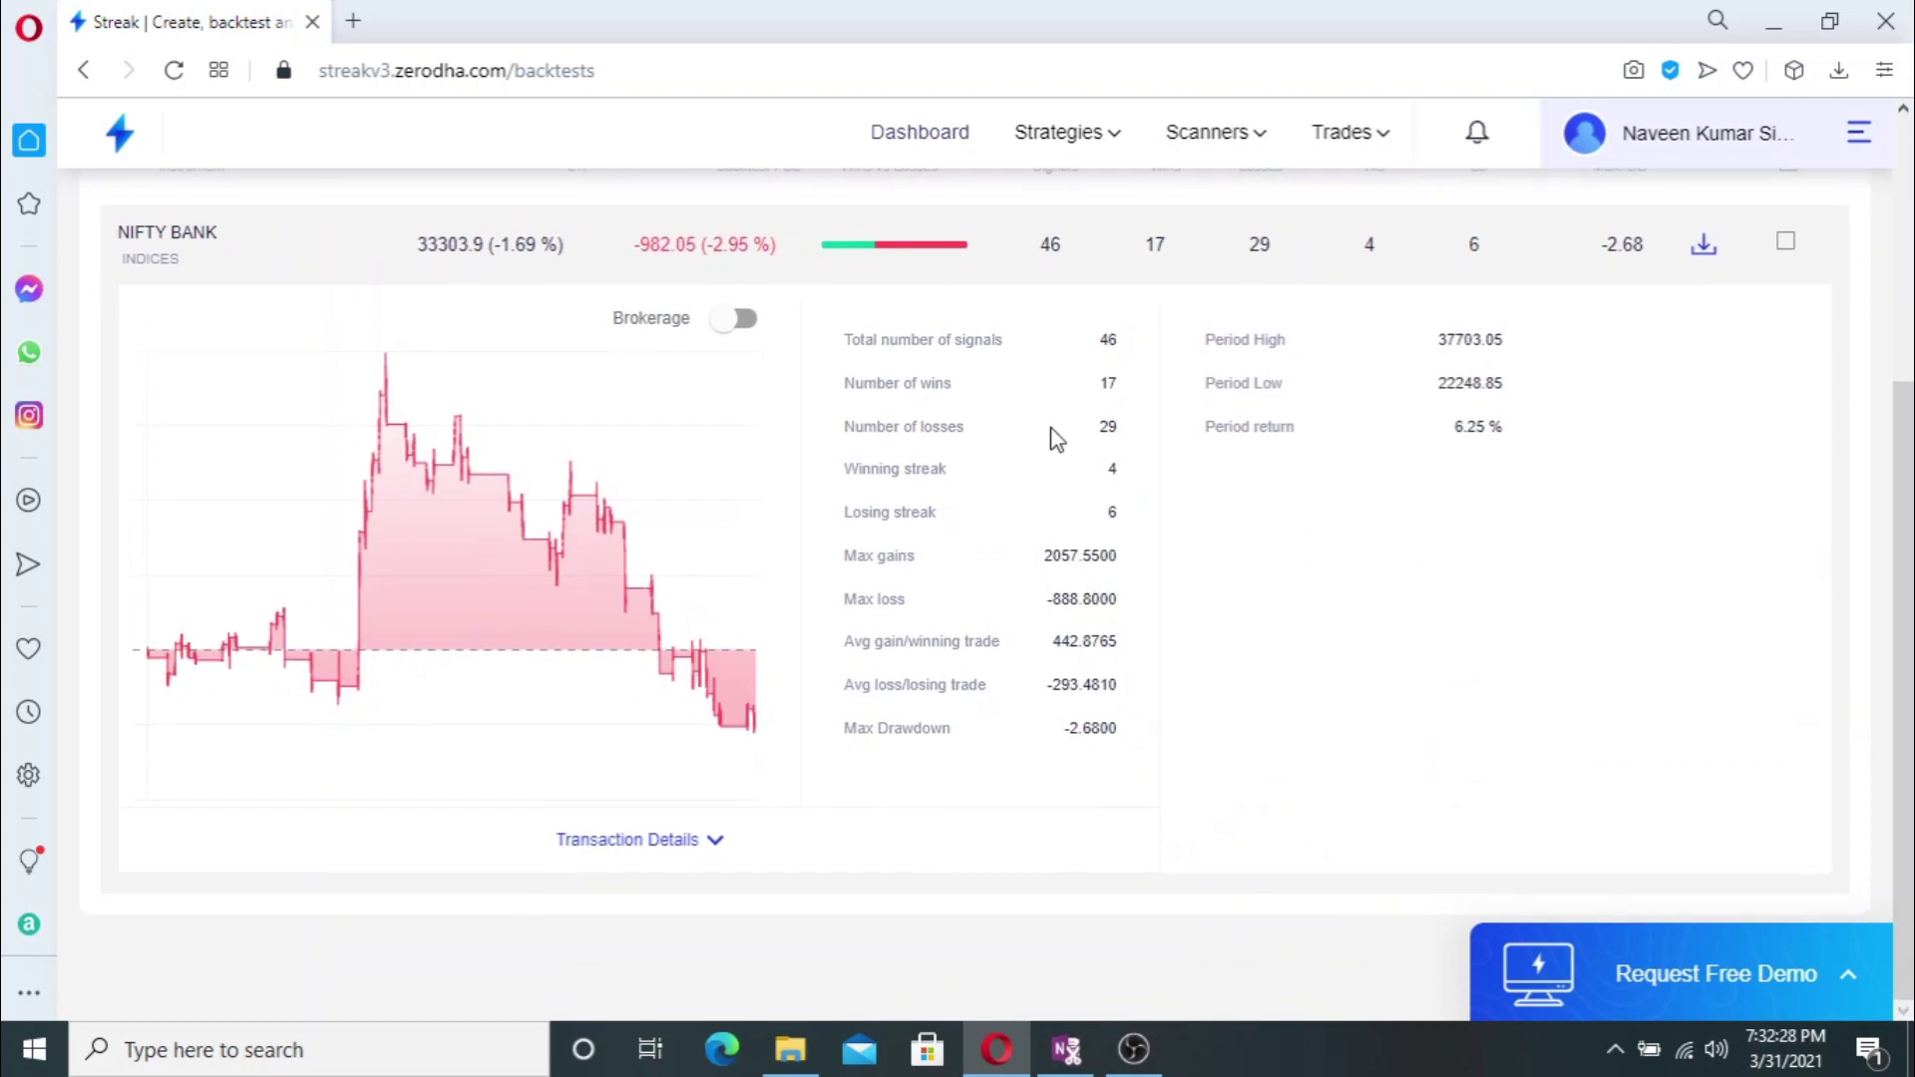
pyautogui.scroll(3, 1052, 436)
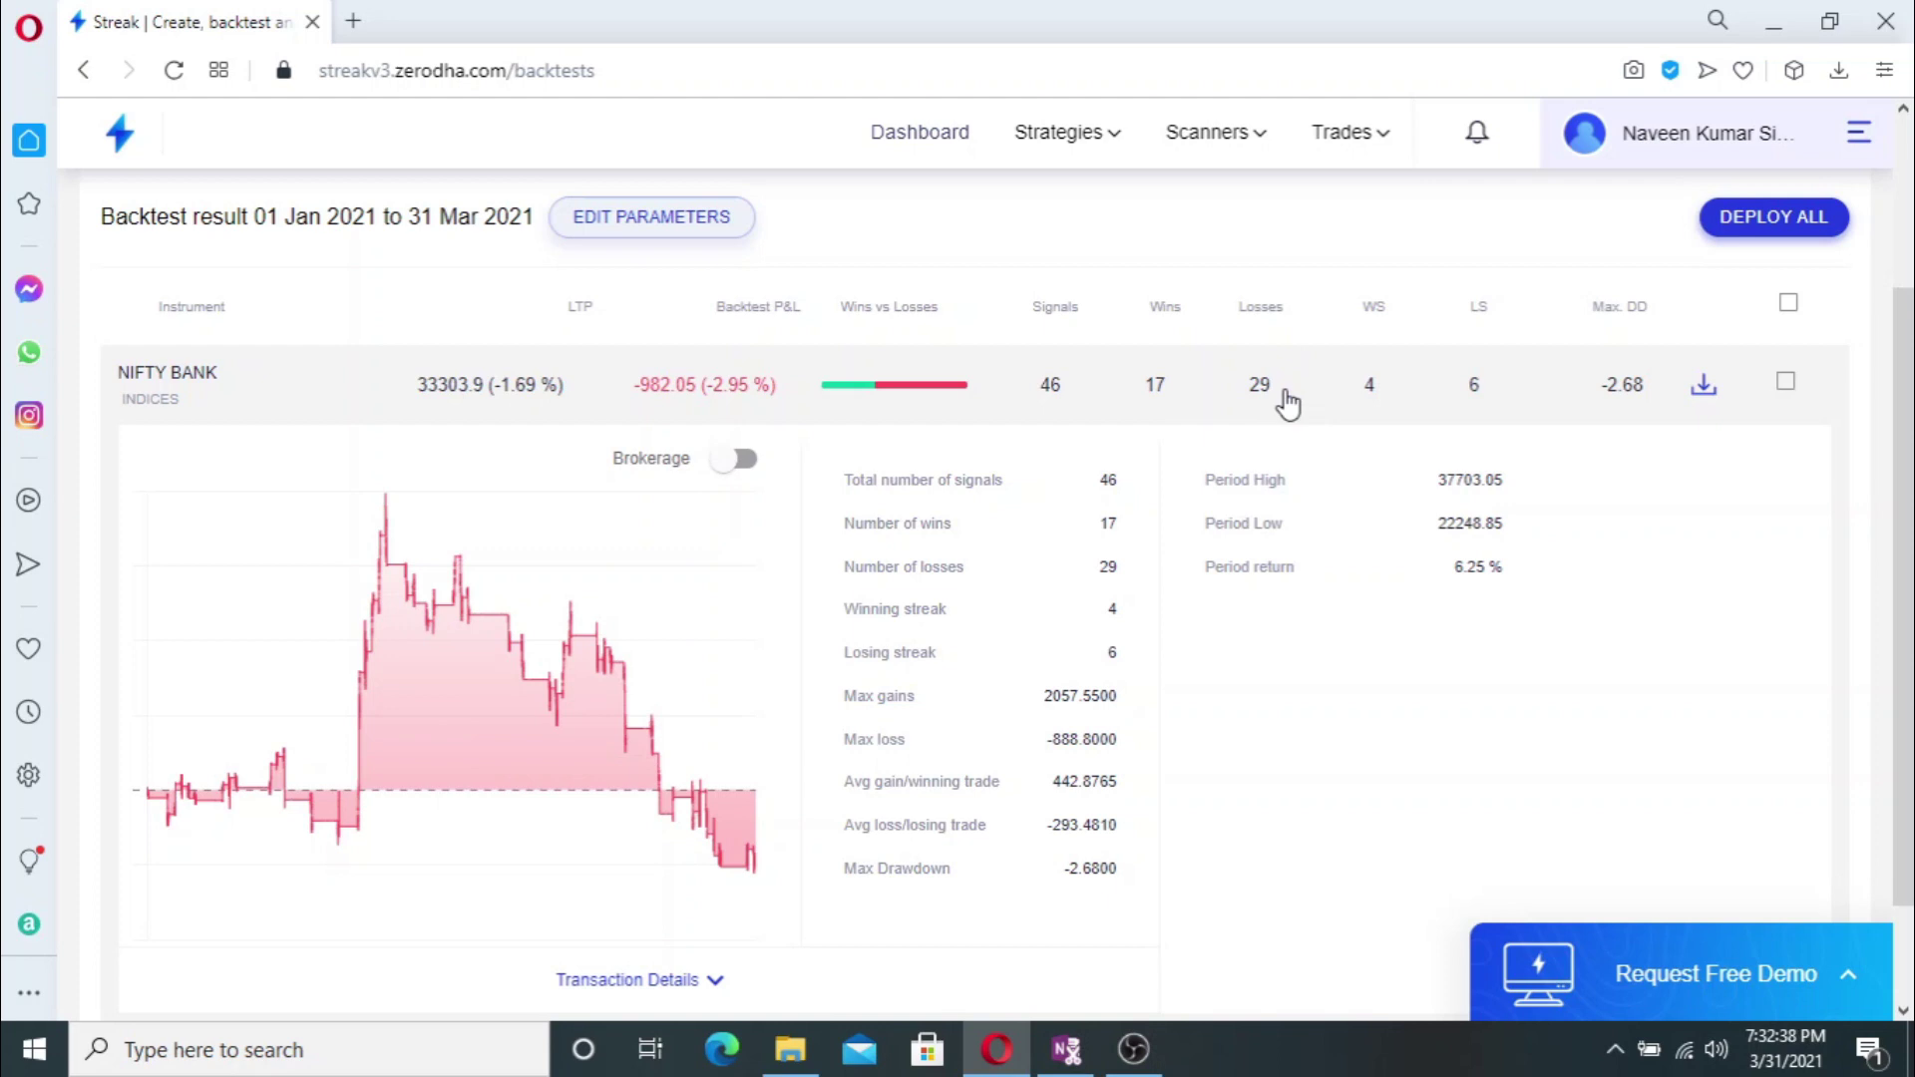
pyautogui.scroll(-1, 1285, 411)
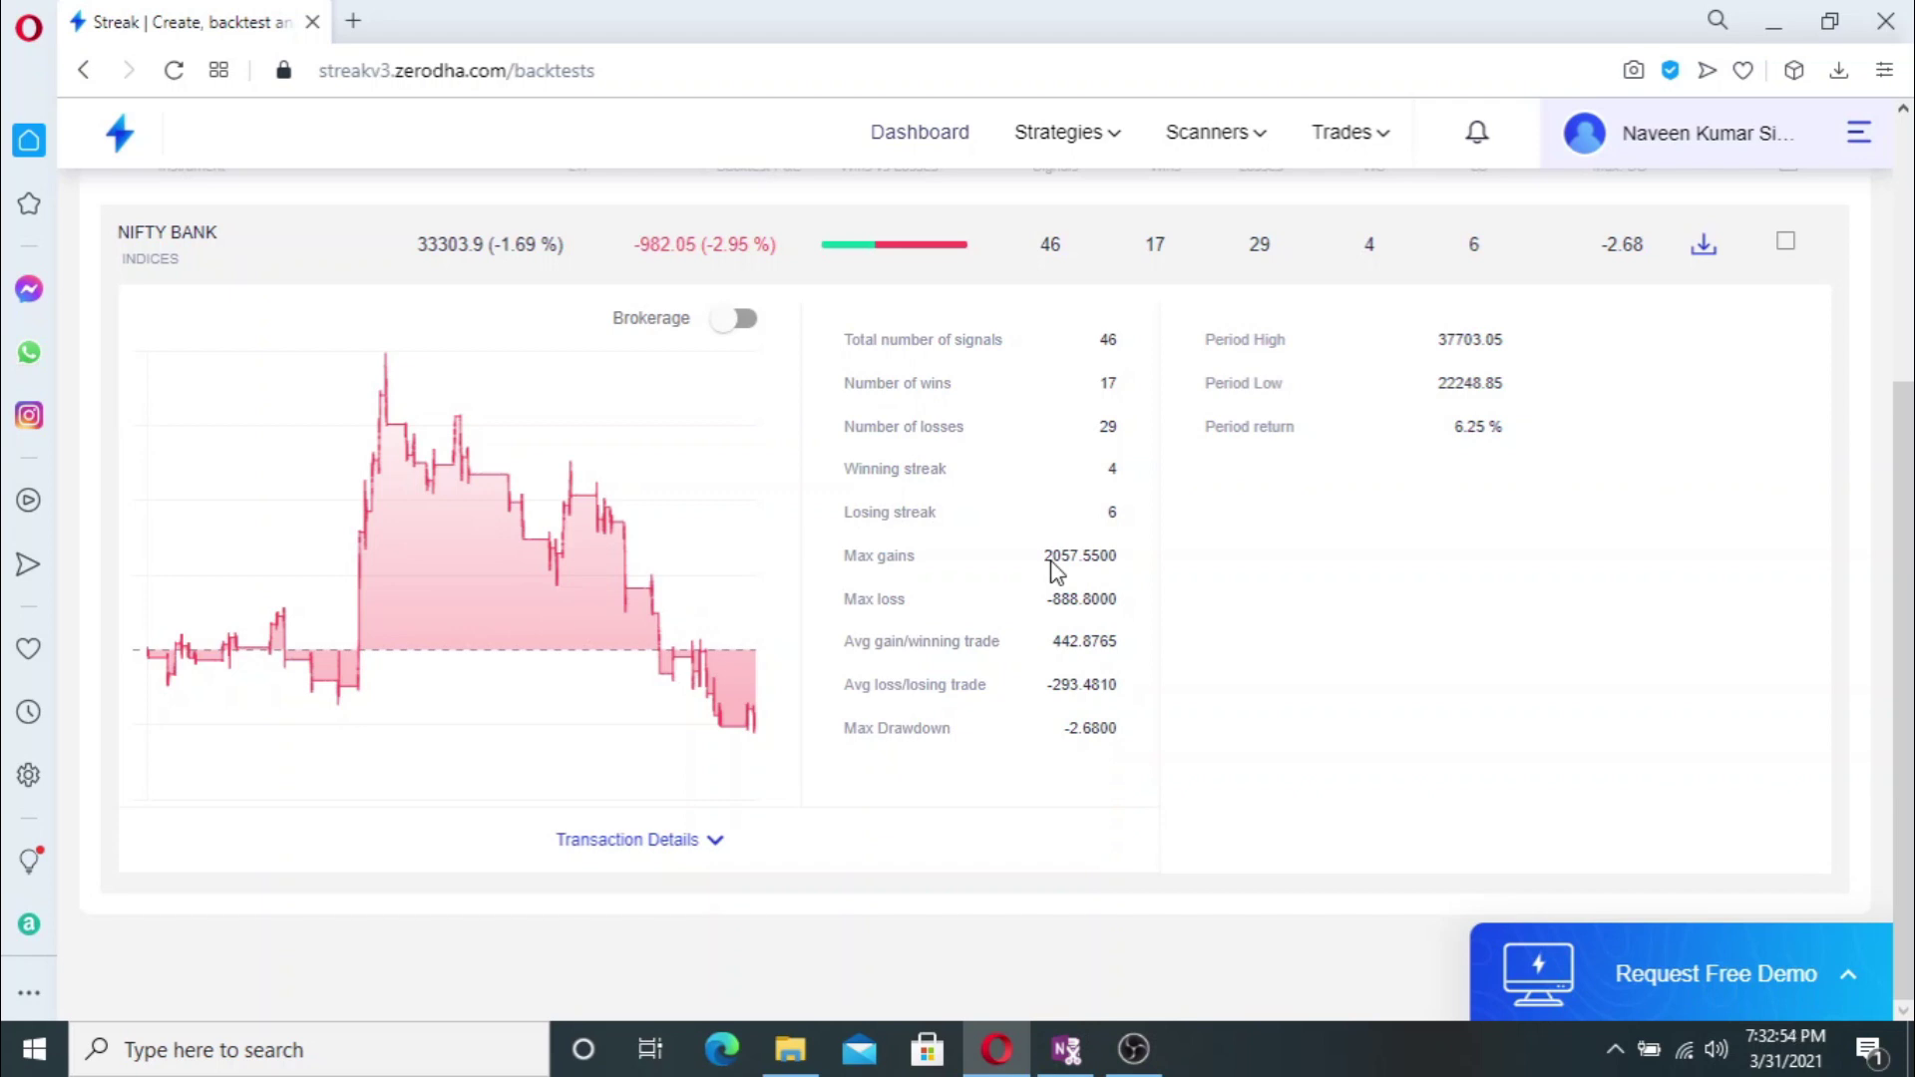
pyautogui.scroll(3, 1060, 566)
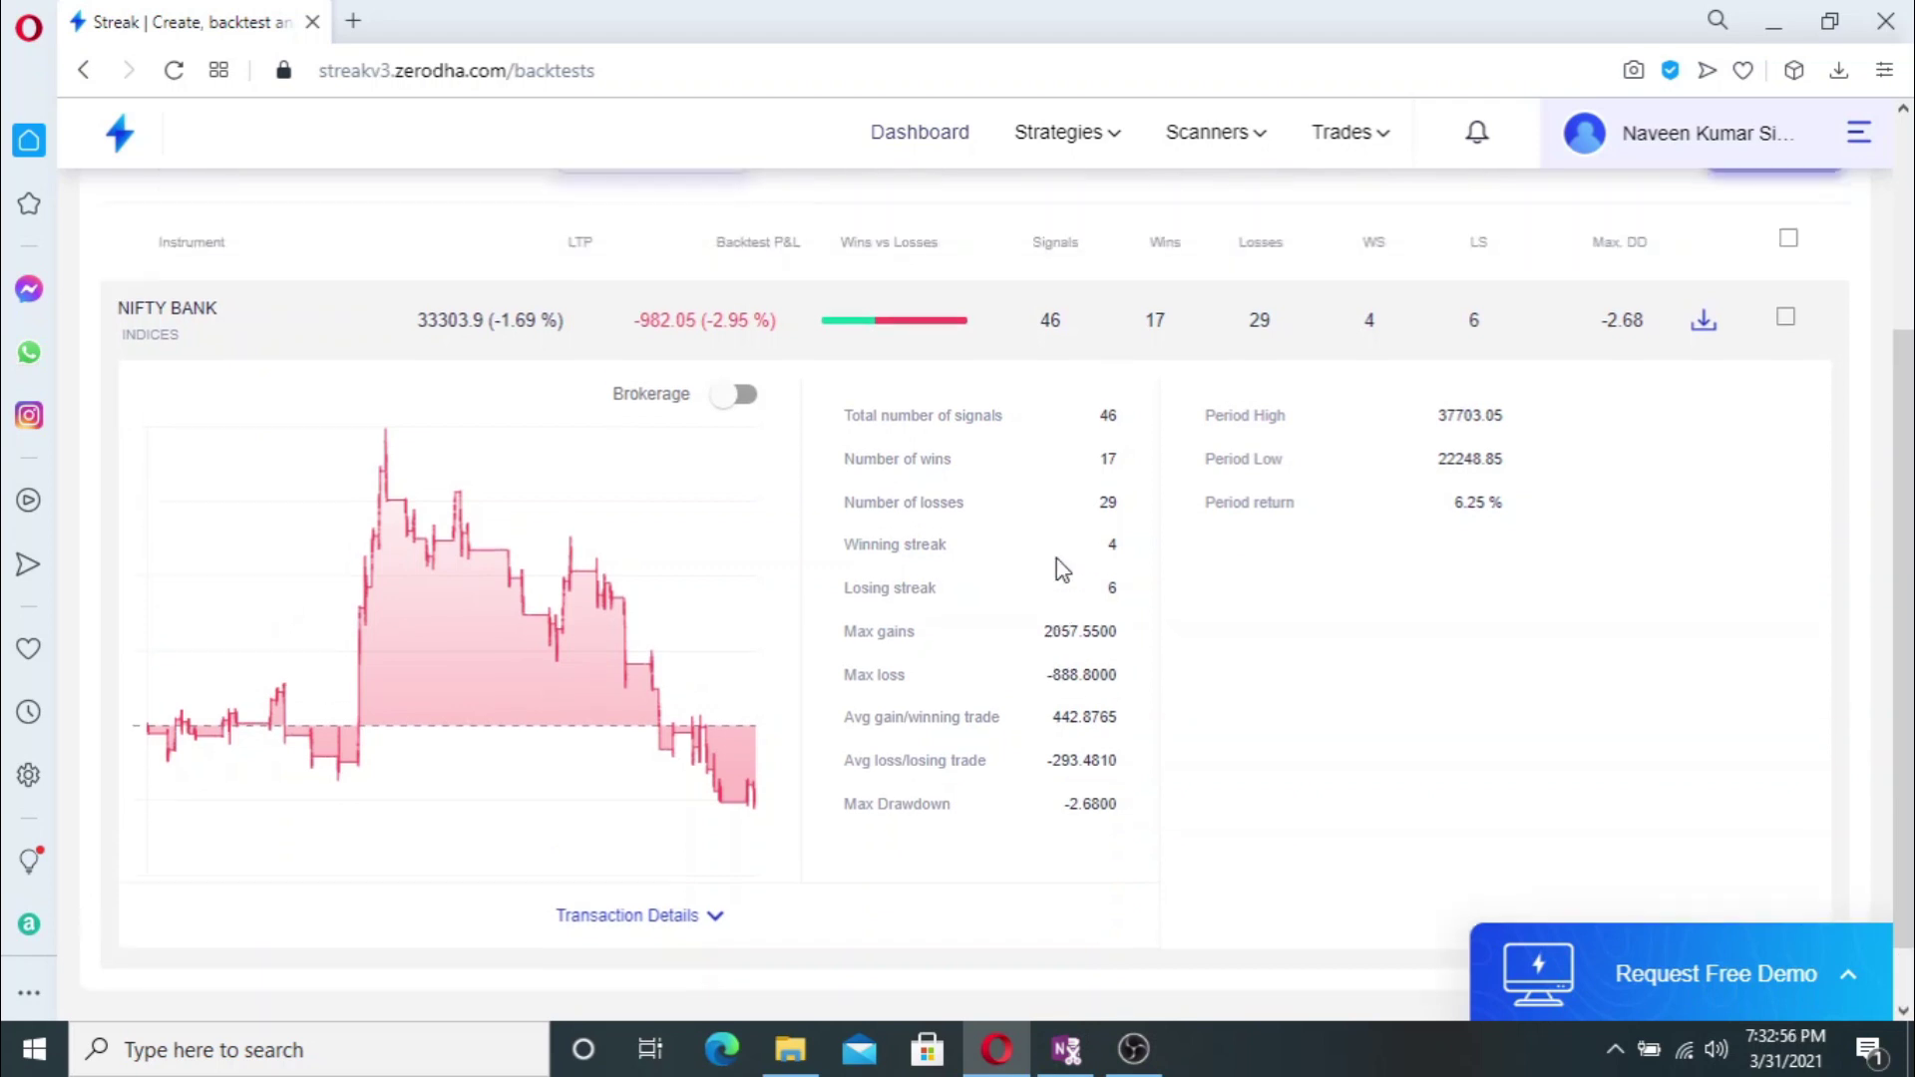
pyautogui.scroll(1, 1057, 571)
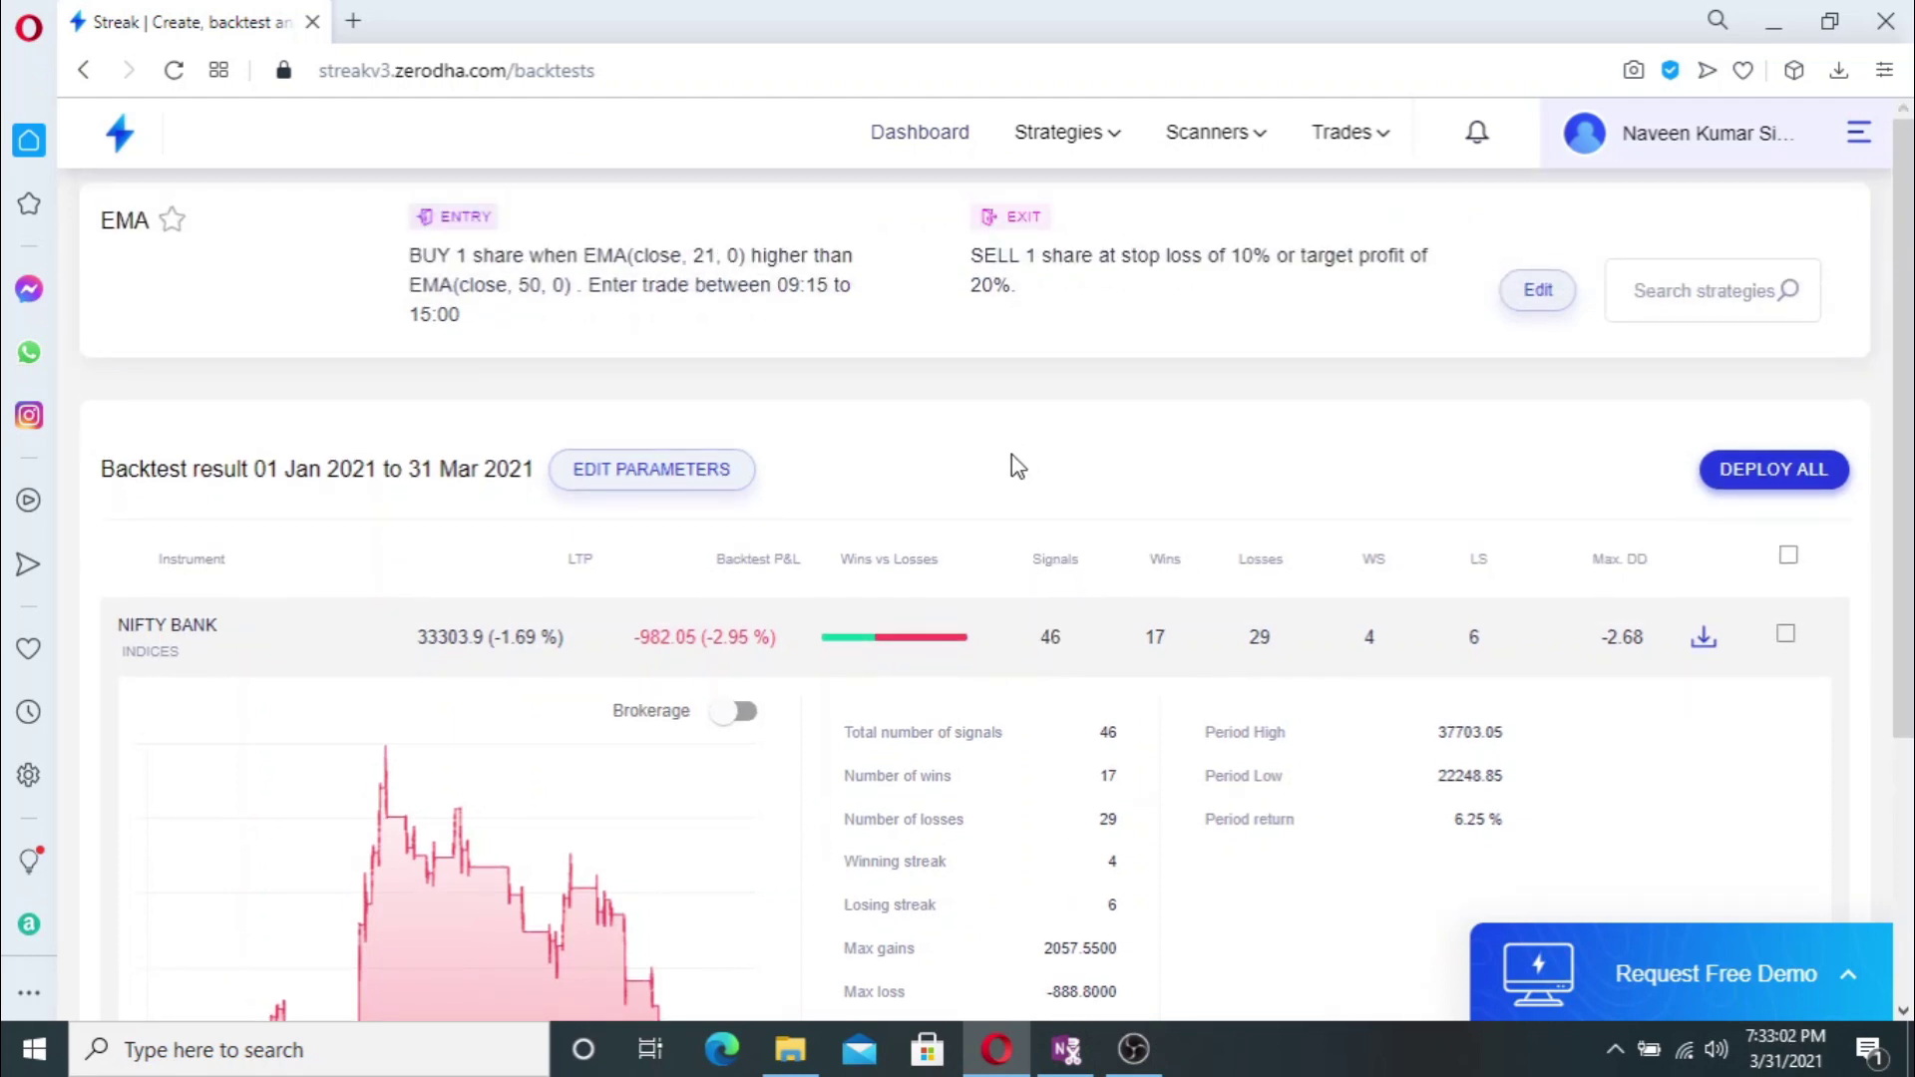
pyautogui.scroll(-3, 1012, 459)
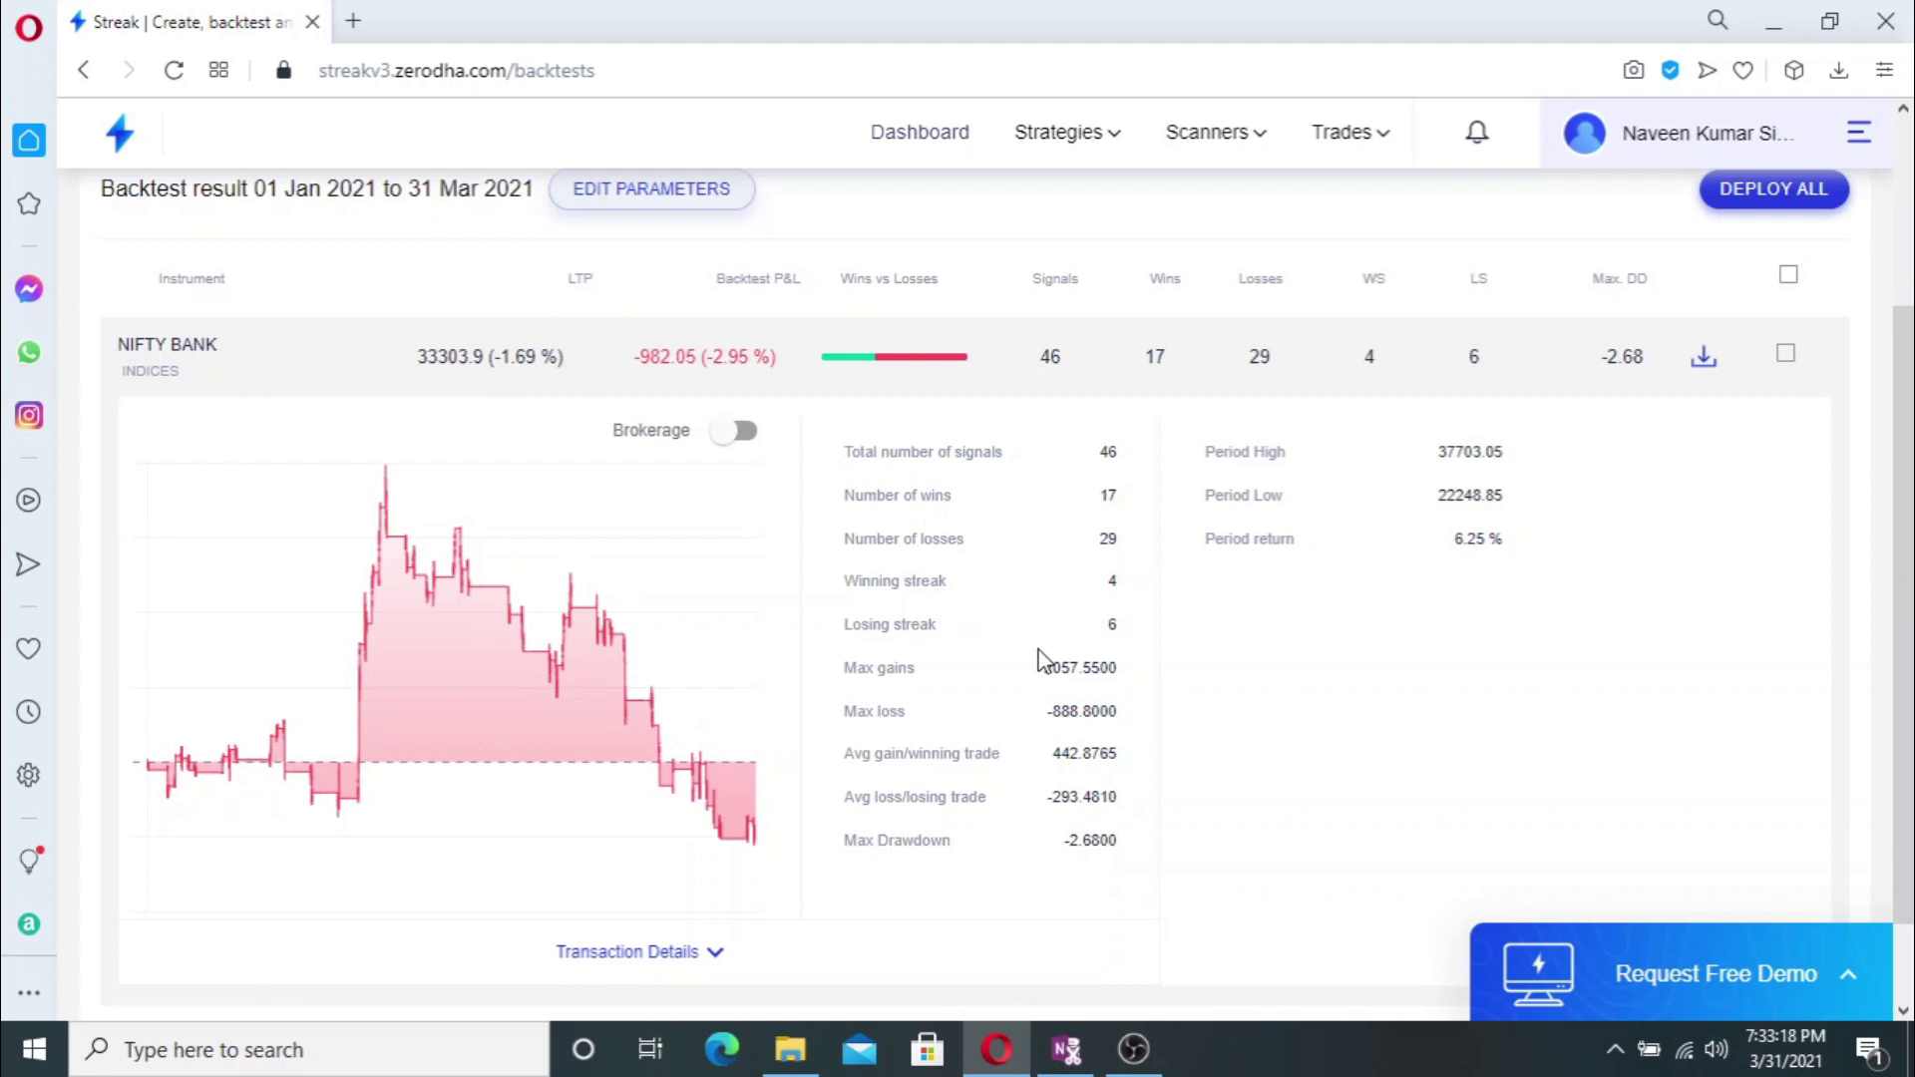
pyautogui.scroll(-1, 1042, 654)
pyautogui.scroll(3, 1042, 654)
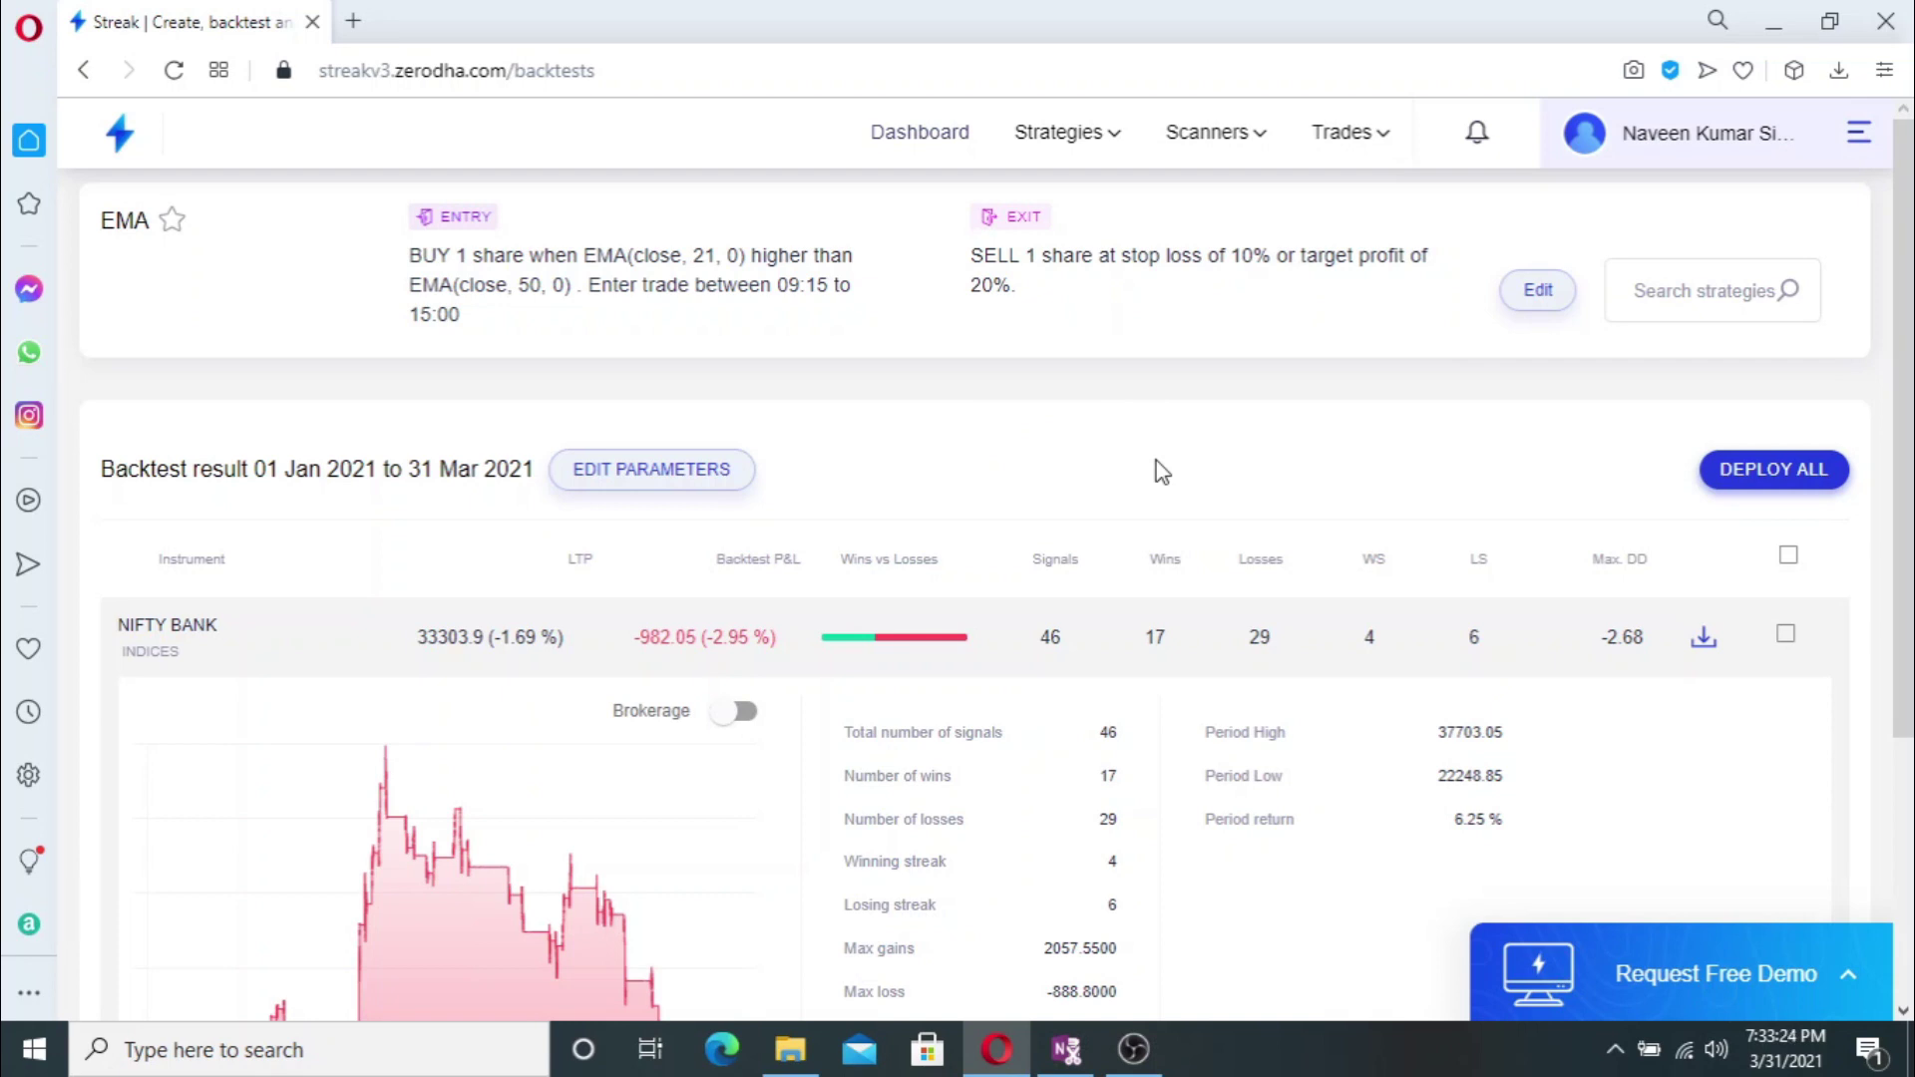
# - Return to the list of own strategies and look over the EMA strategy's entry and the NIFTY BANK backtest summary
pyautogui.moveTo(1087, 137)
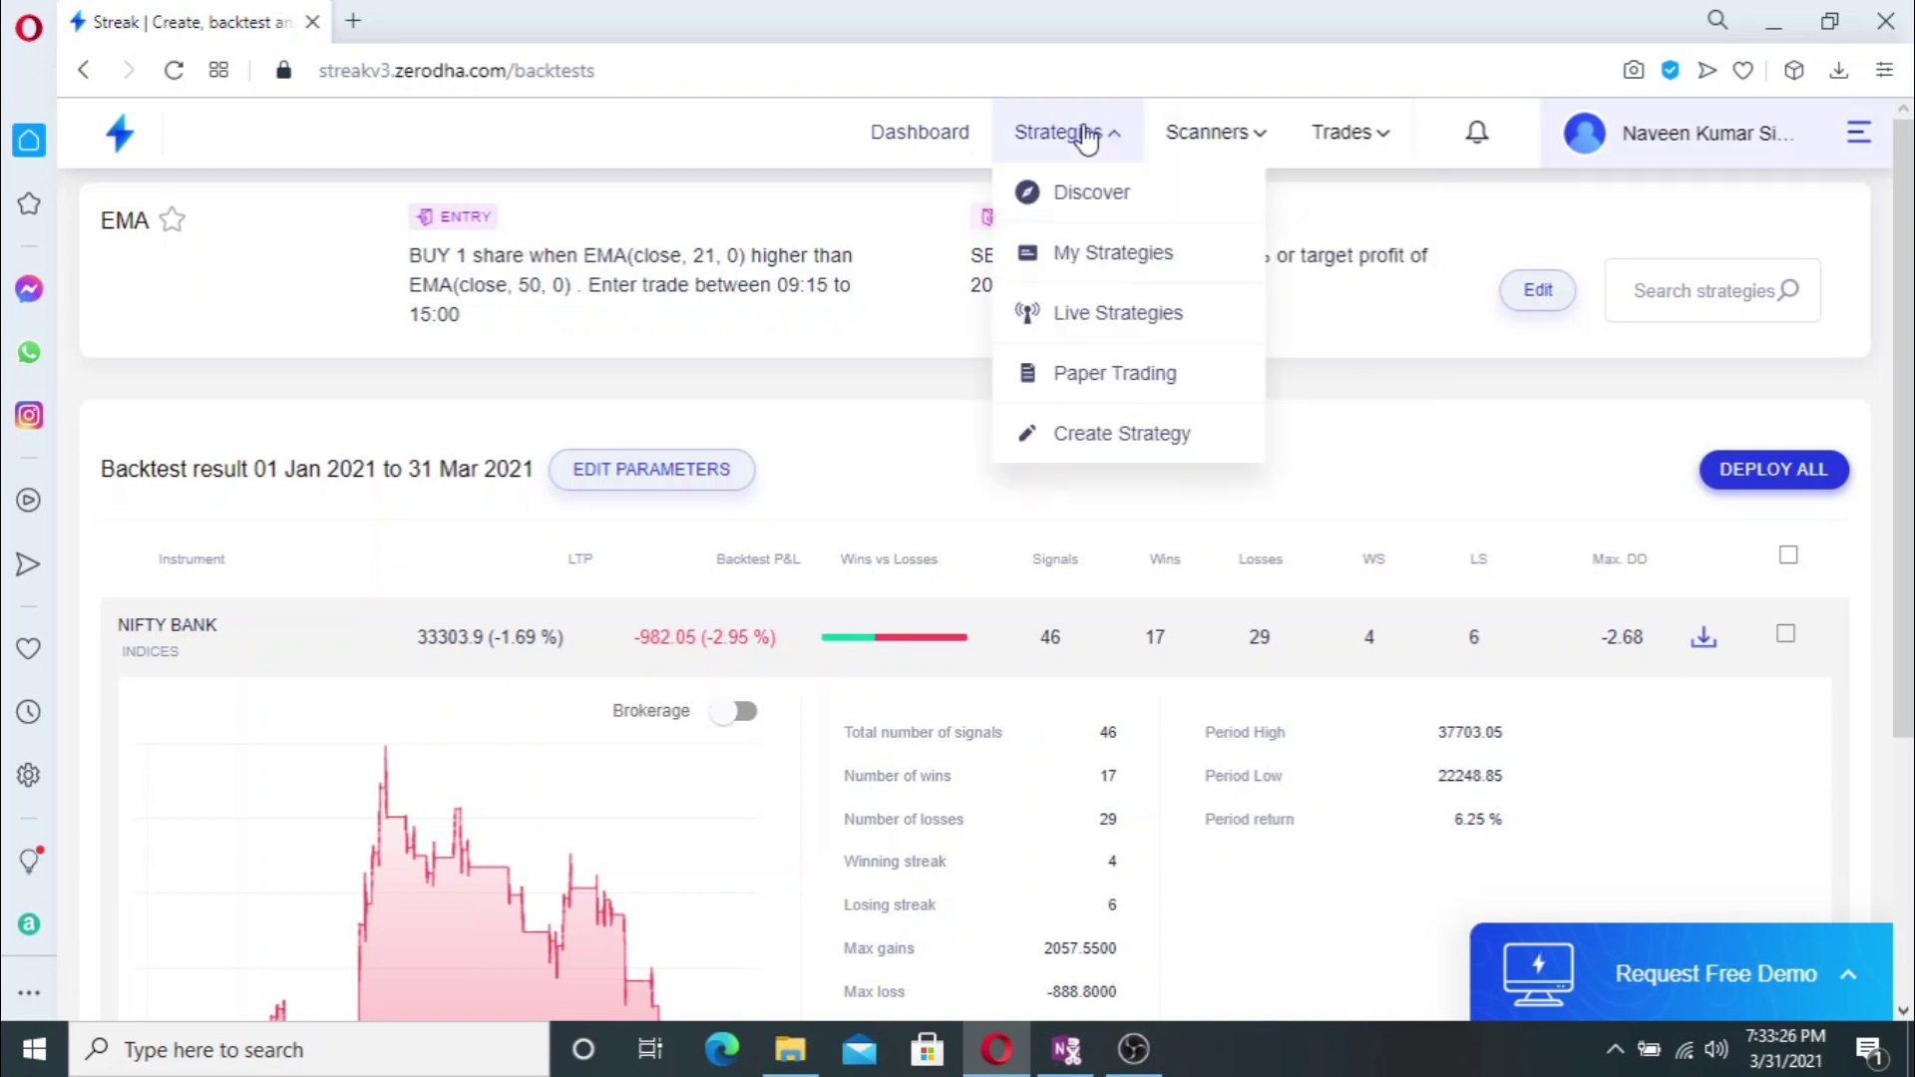
pyautogui.click(1107, 256)
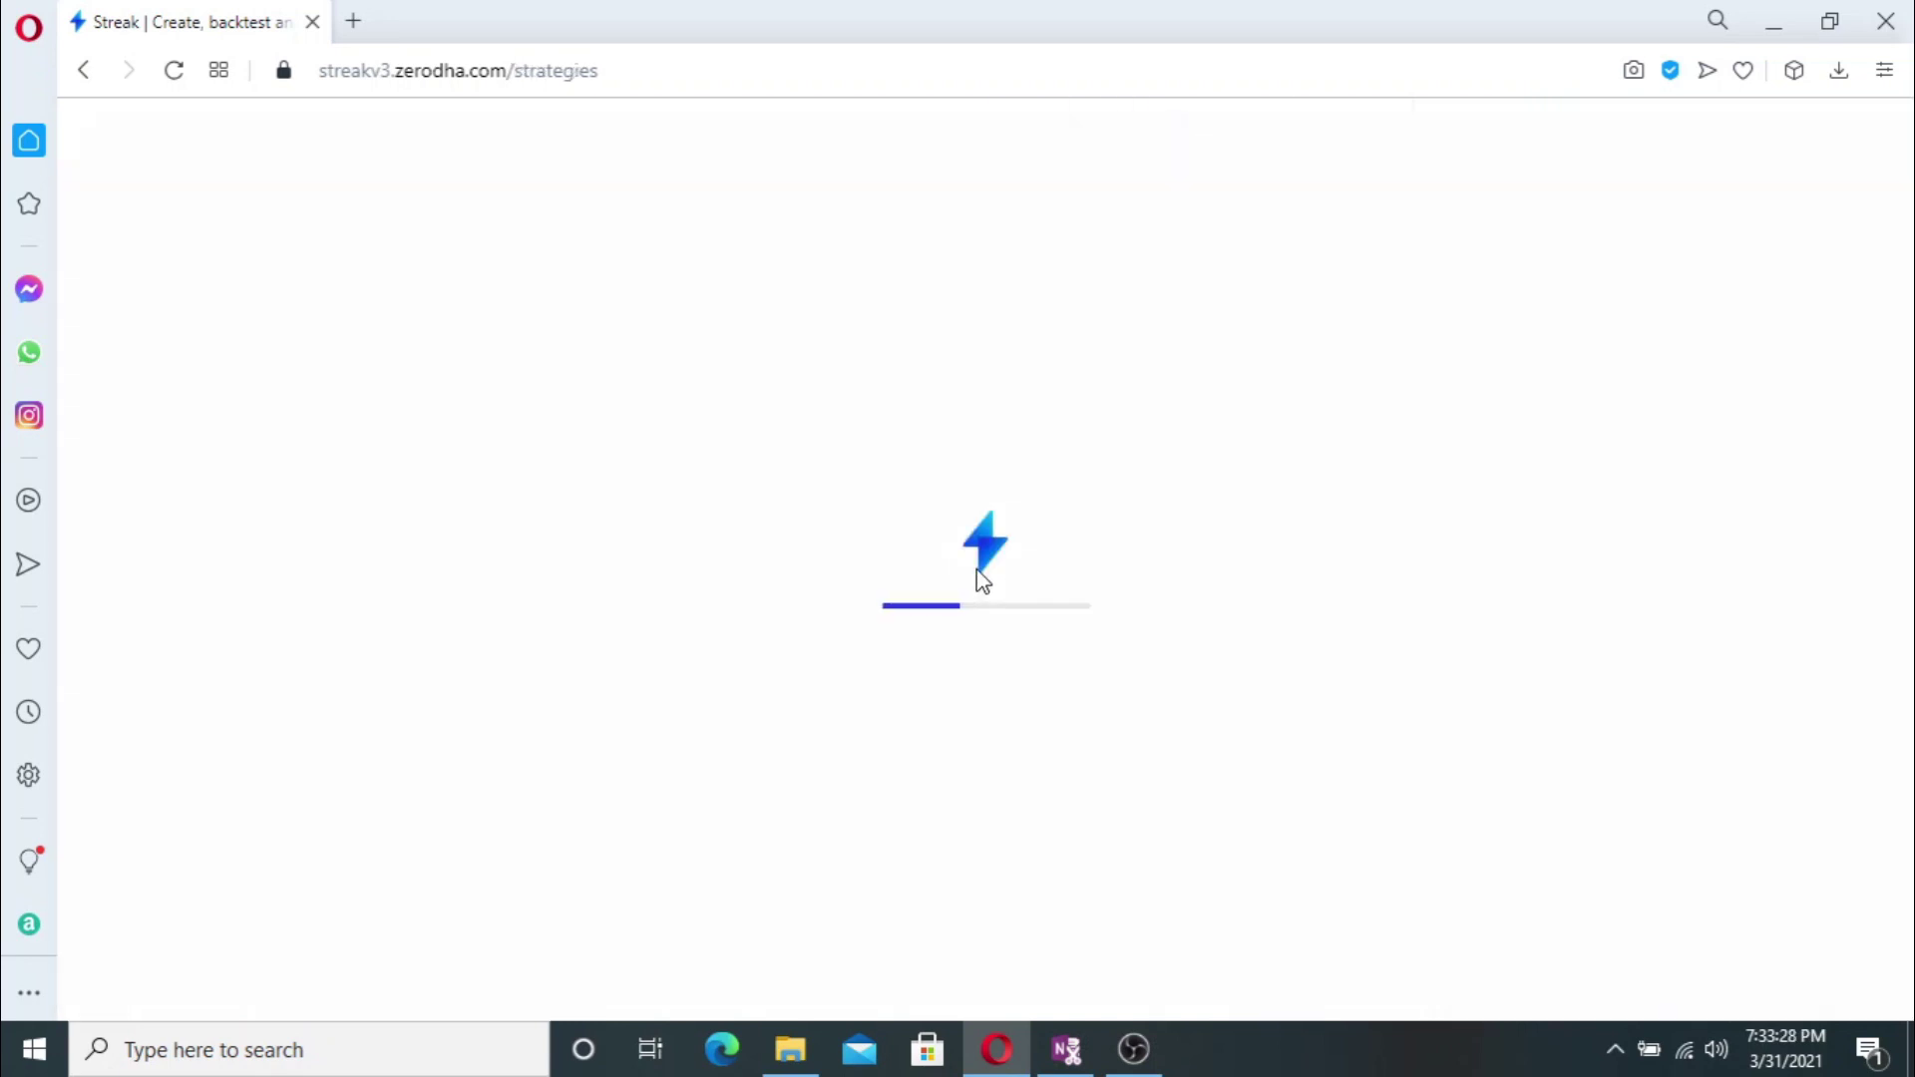
pyautogui.scroll(-3, 1014, 539)
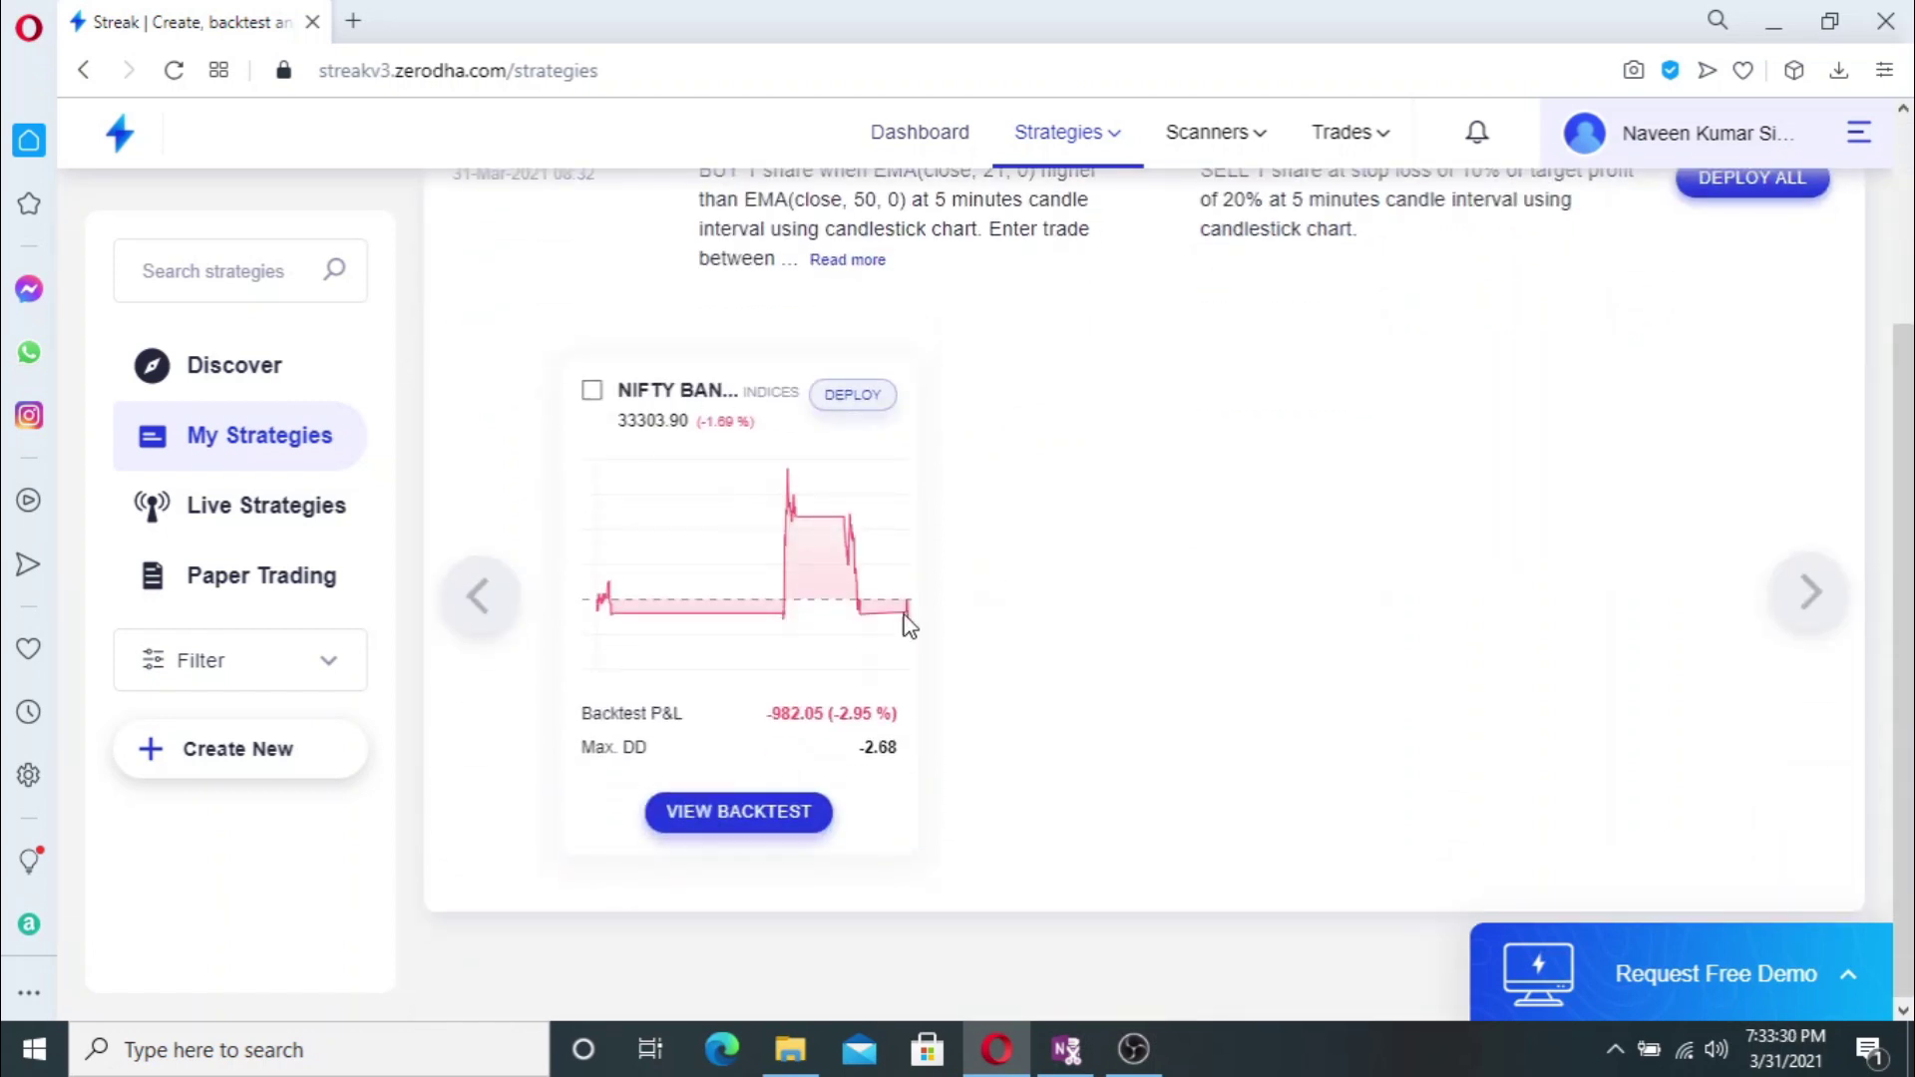
pyautogui.scroll(3, 903, 565)
pyautogui.moveTo(1676, 445)
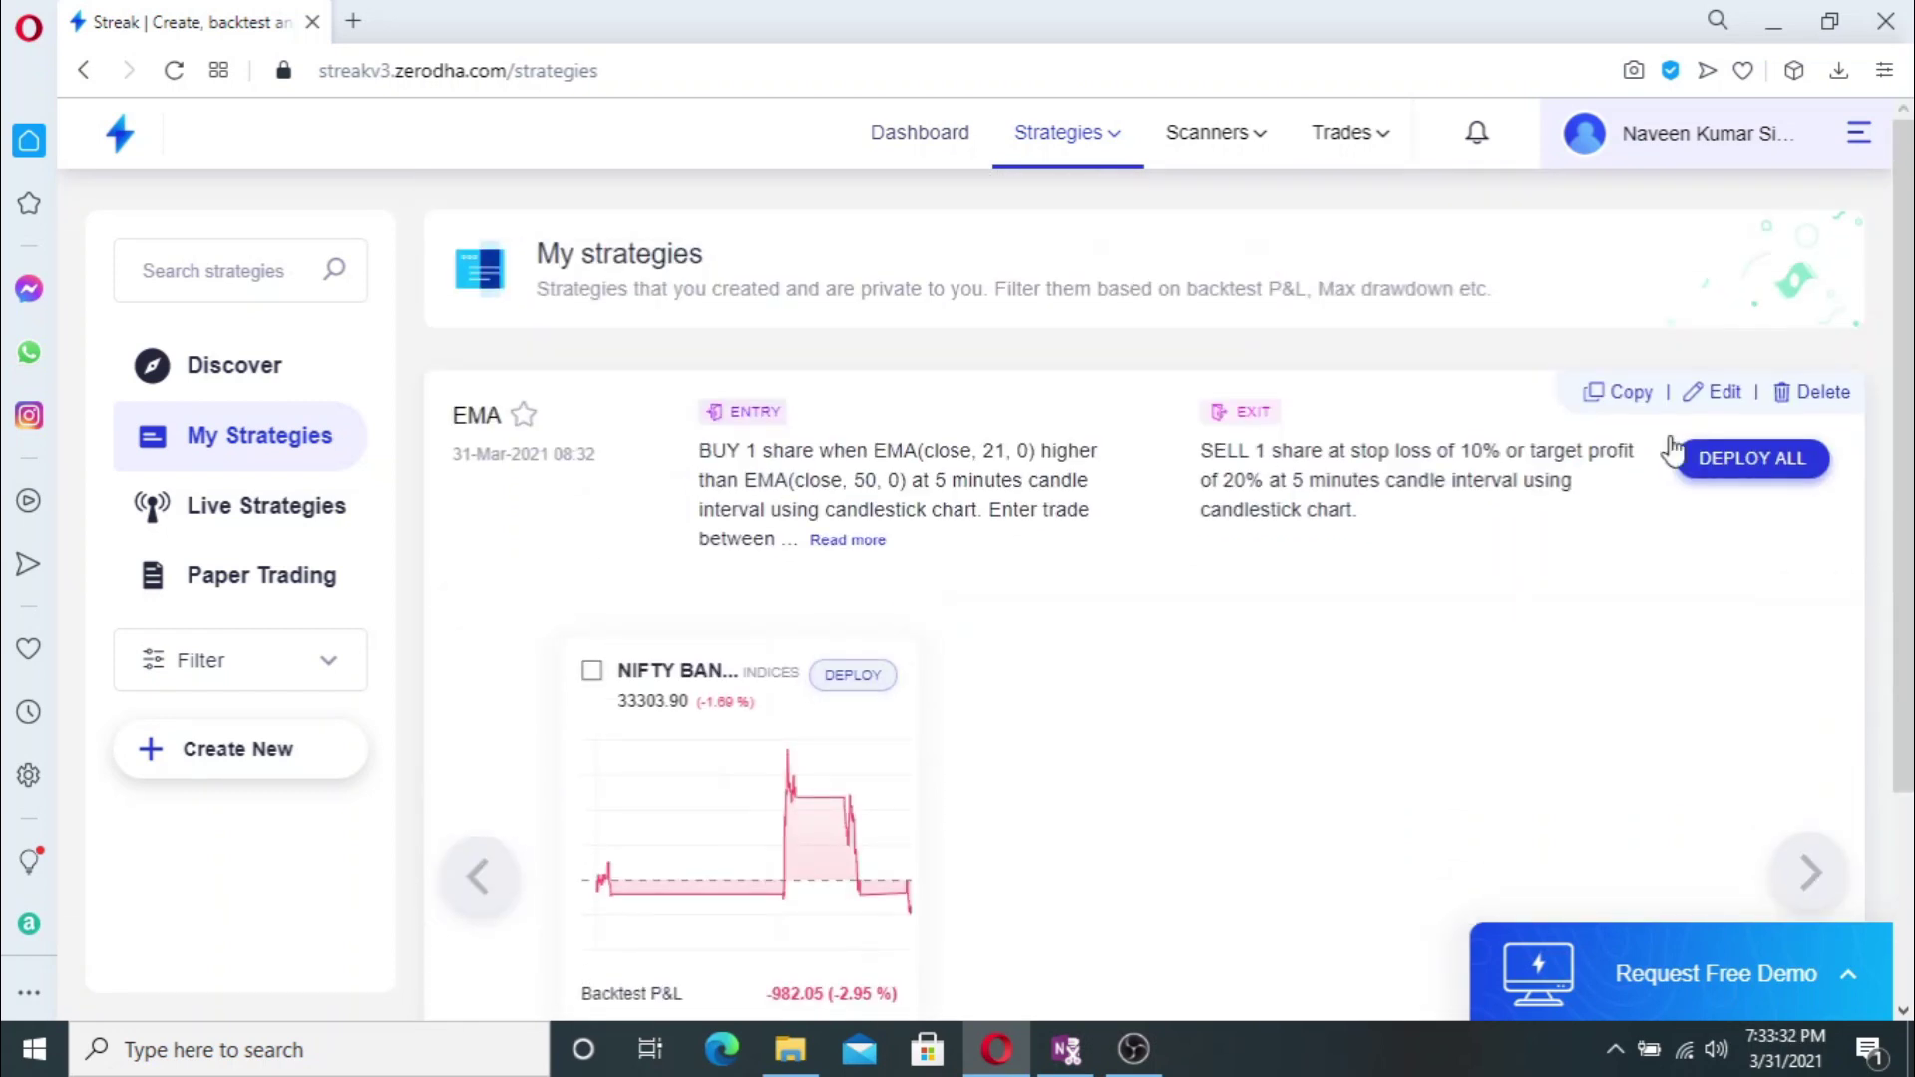